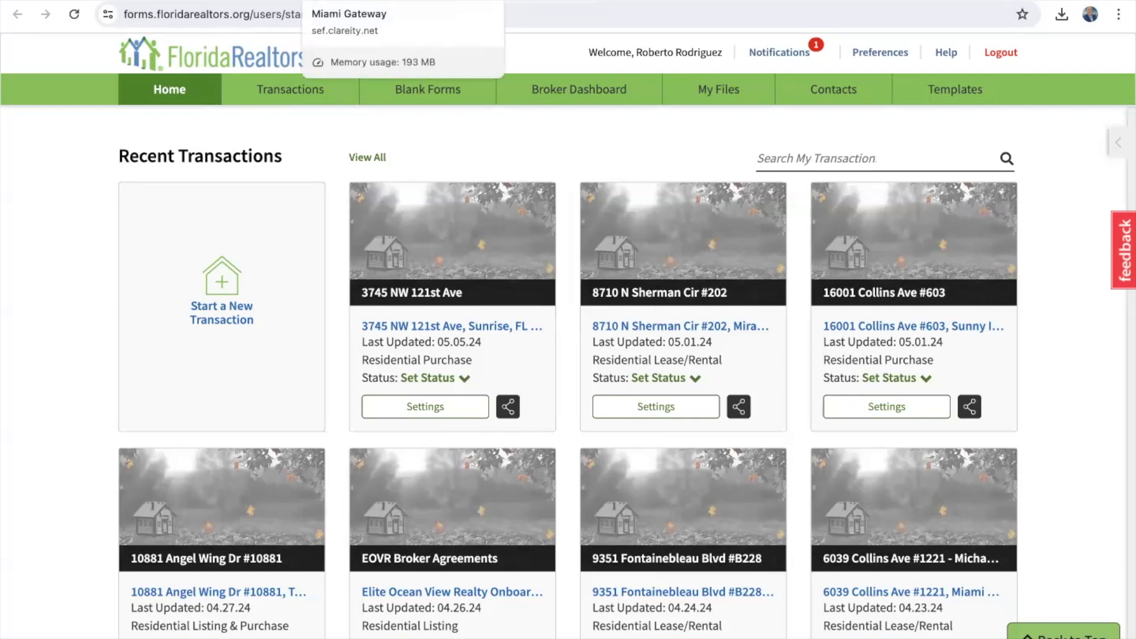
{"action": "left_click", "coordinate": [355, 1]}
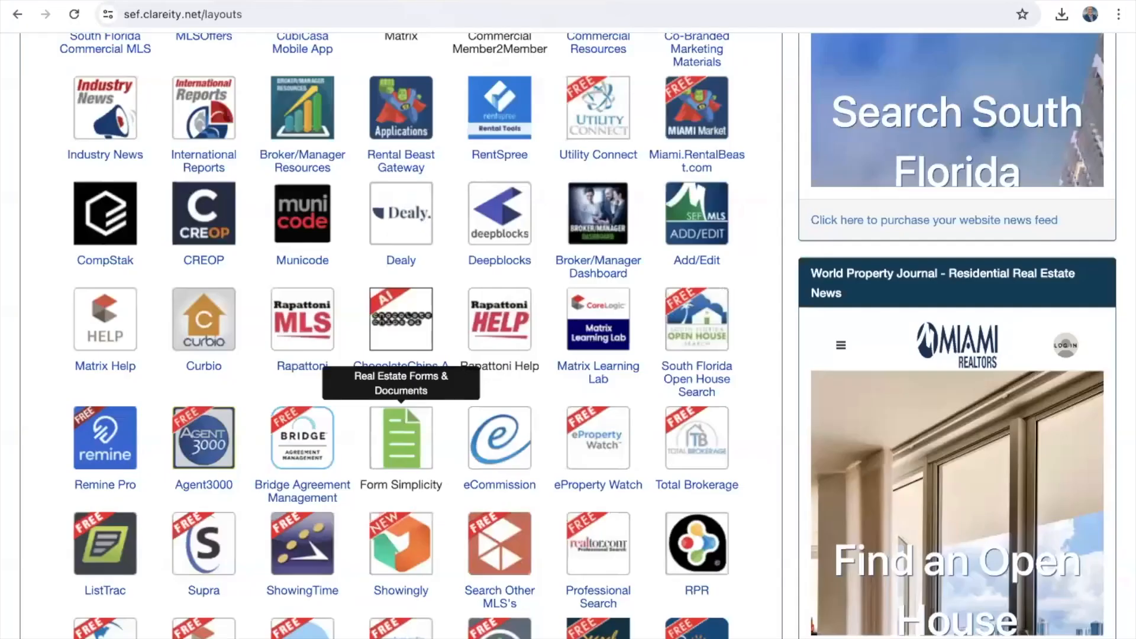
{"action": "scroll", "coordinate": [399, 299], "scroll_direction": "up", "scroll_amount": 5}
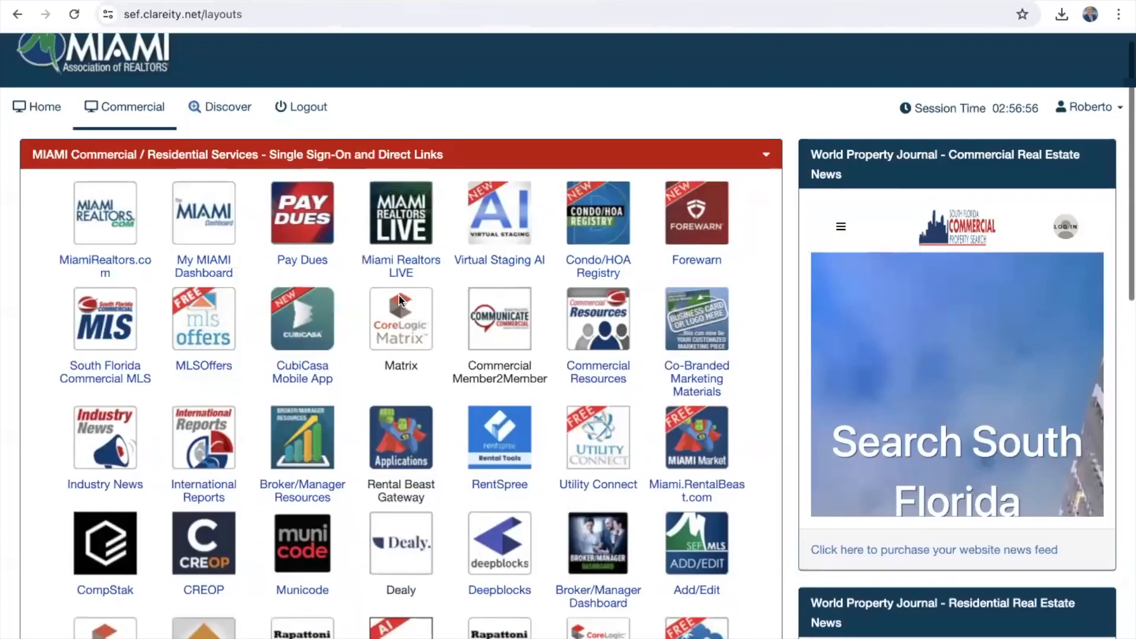
{"action": "scroll", "coordinate": [399, 298], "scroll_direction": "down", "scroll_amount": 10}
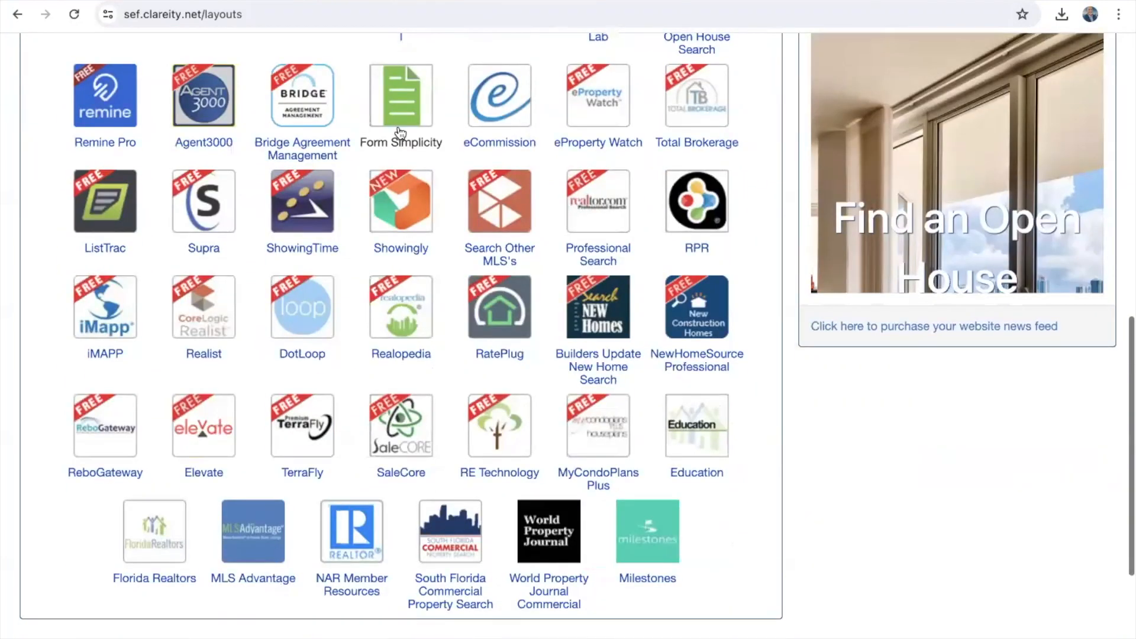
{"action": "left_click", "coordinate": [411, 85]}
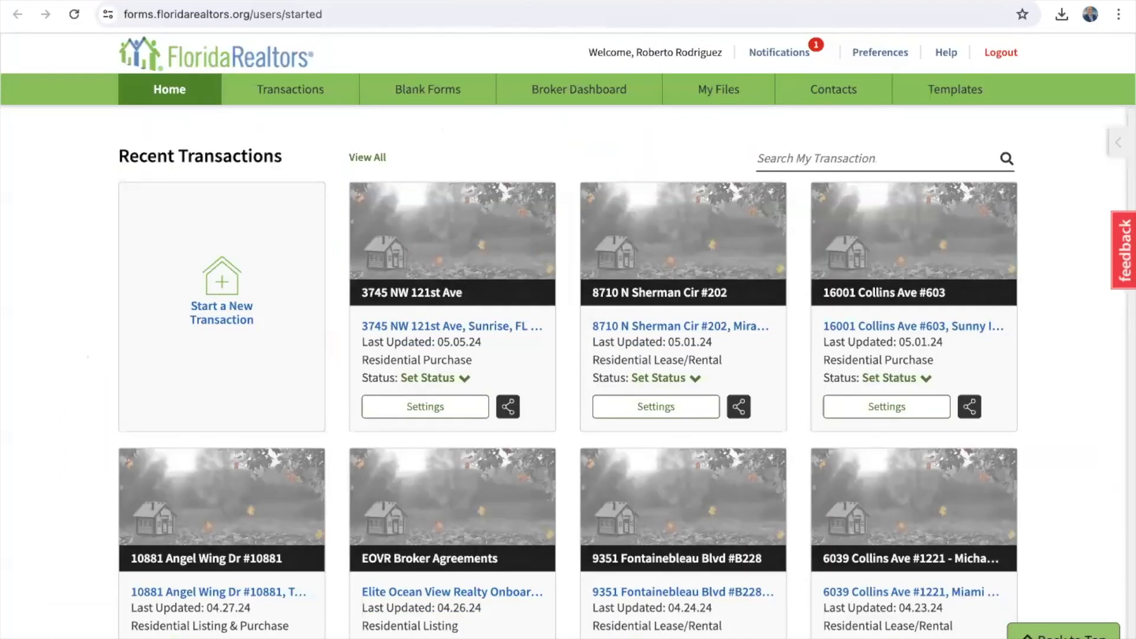
{"action": "left_click", "coordinate": [646, 1]}
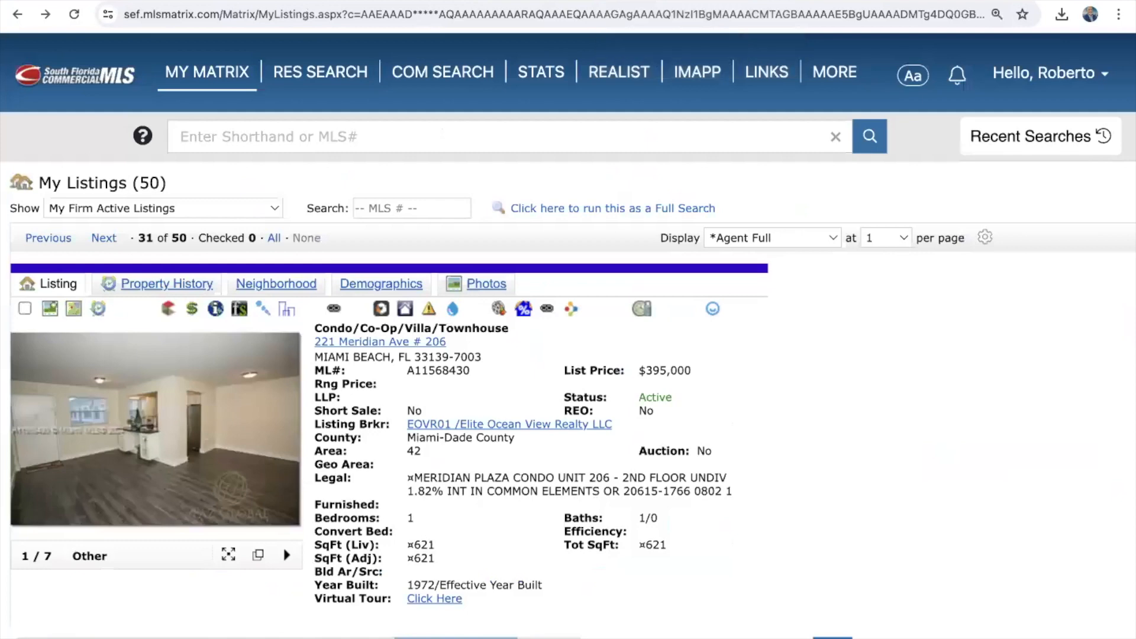
{"action": "scroll", "coordinate": [588, 462], "scroll_direction": "down", "scroll_amount": 3}
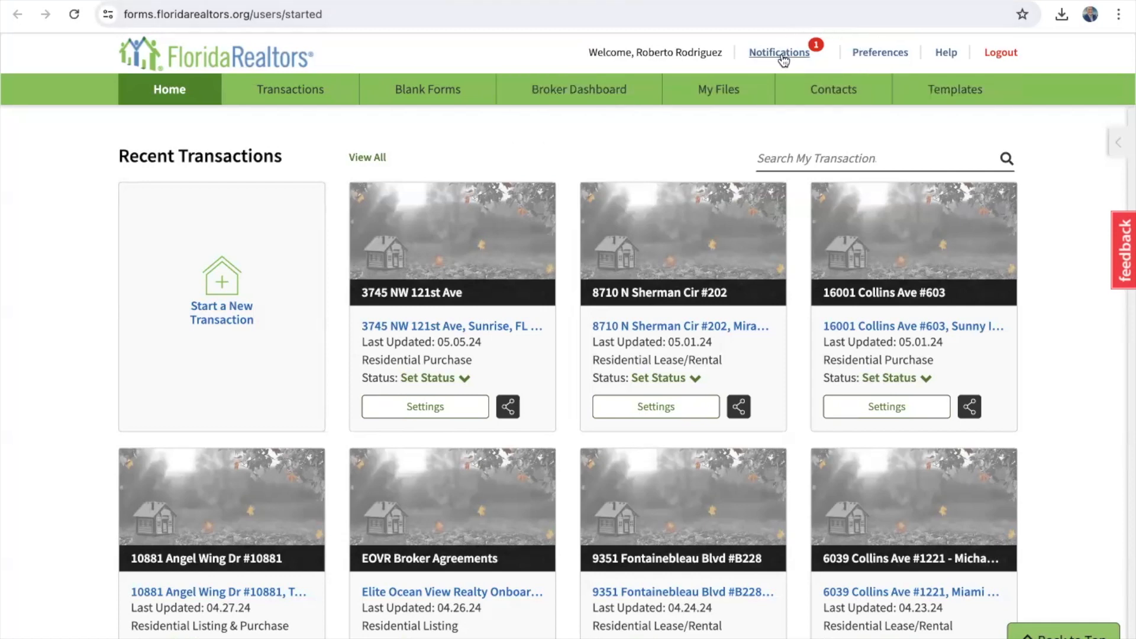
Step: Check My Preferences, return to the Home recent transactions, then go to Help
{"action": "left_click", "coordinate": [882, 53]}
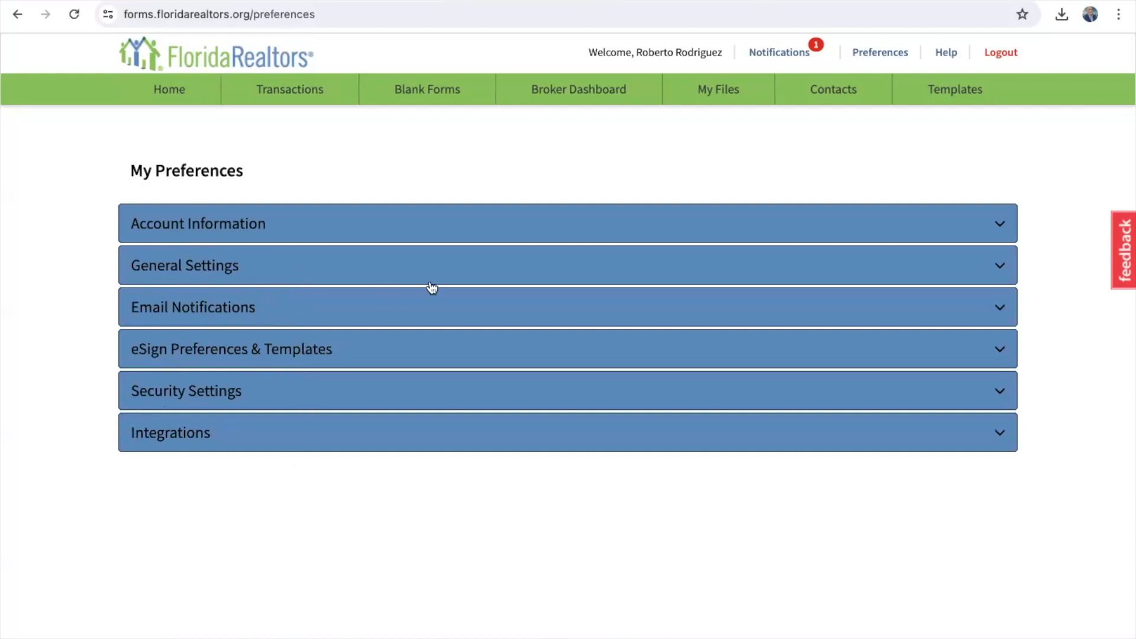
{"action": "left_click", "coordinate": [181, 91]}
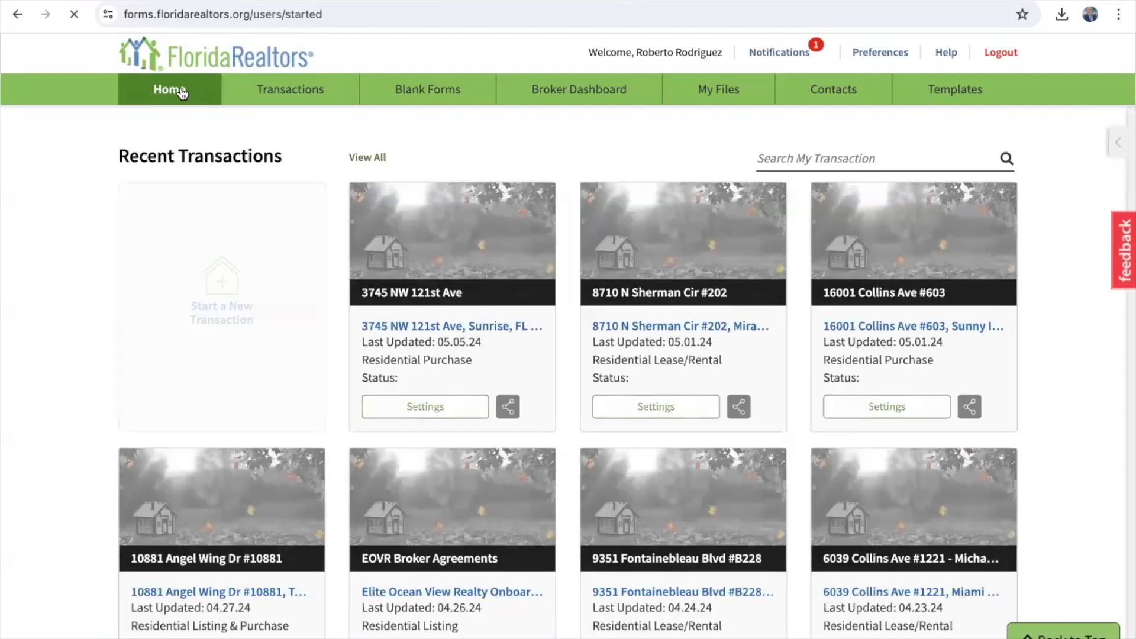
{"action": "left_click", "coordinate": [948, 54]}
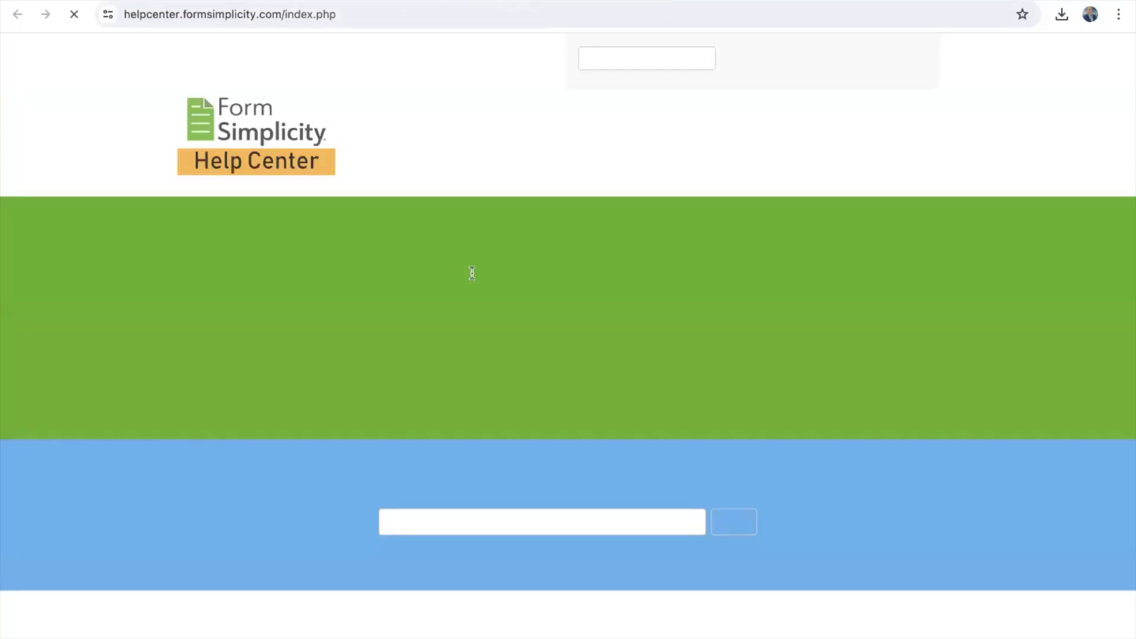
Step: Scroll the Help Center down past the resource cards to the Tech Helpline section
{"action": "scroll", "coordinate": [472, 273], "scroll_direction": "down", "scroll_amount": 7}
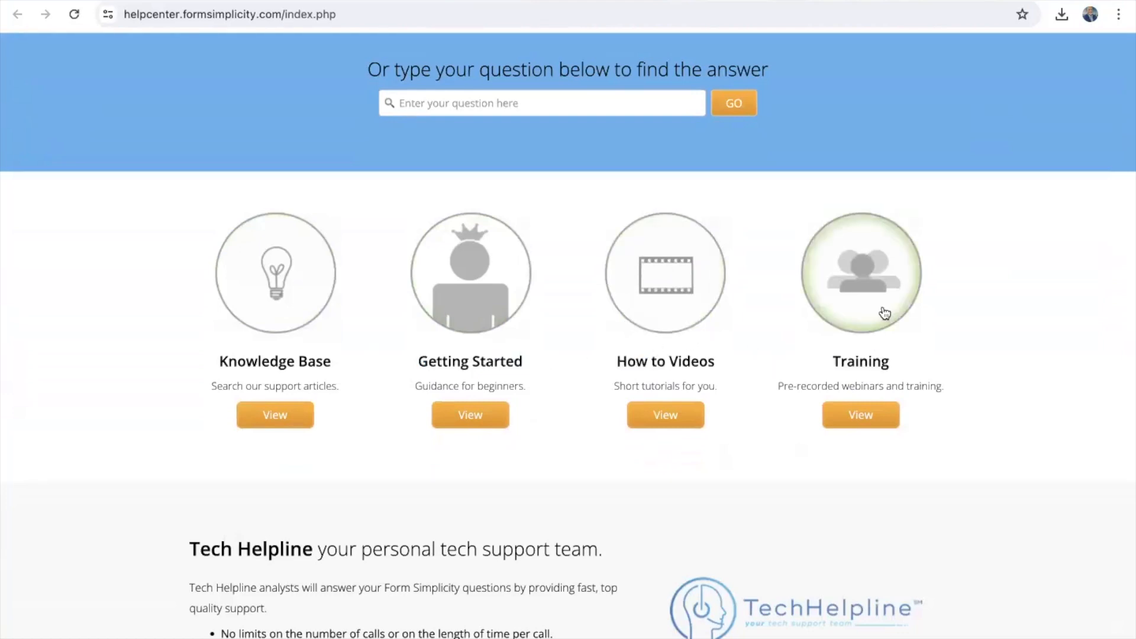
{"action": "scroll", "coordinate": [798, 370], "scroll_direction": "down", "scroll_amount": 1}
{"action": "scroll", "coordinate": [797, 371], "scroll_direction": "down", "scroll_amount": 1}
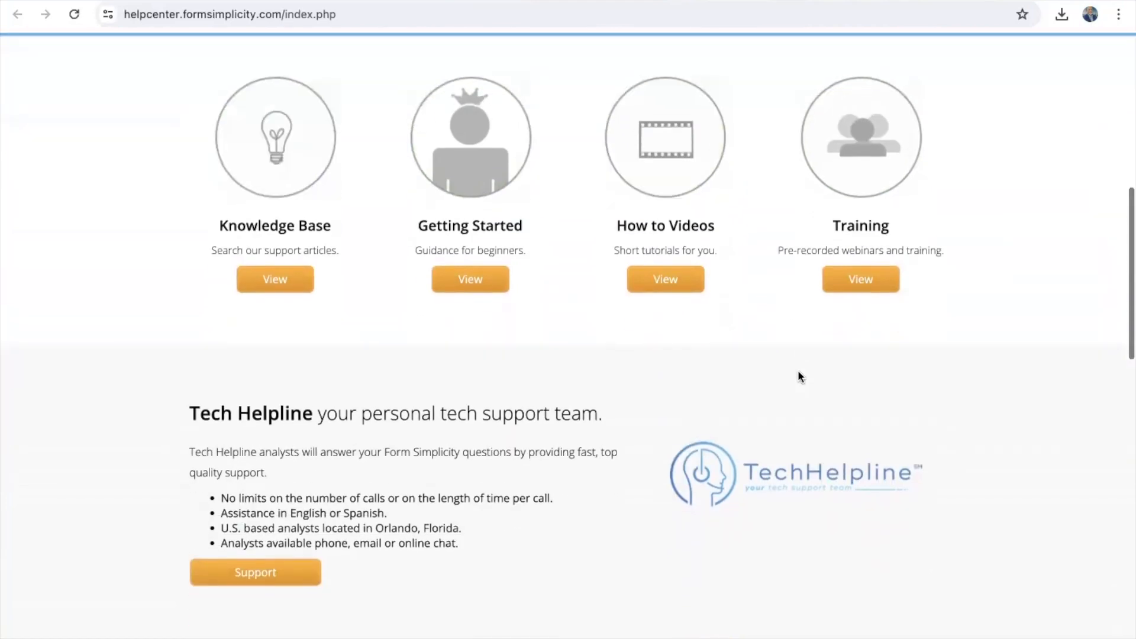
{"action": "scroll", "coordinate": [798, 371], "scroll_direction": "down", "scroll_amount": 2}
{"action": "scroll", "coordinate": [798, 370], "scroll_direction": "down", "scroll_amount": 1}
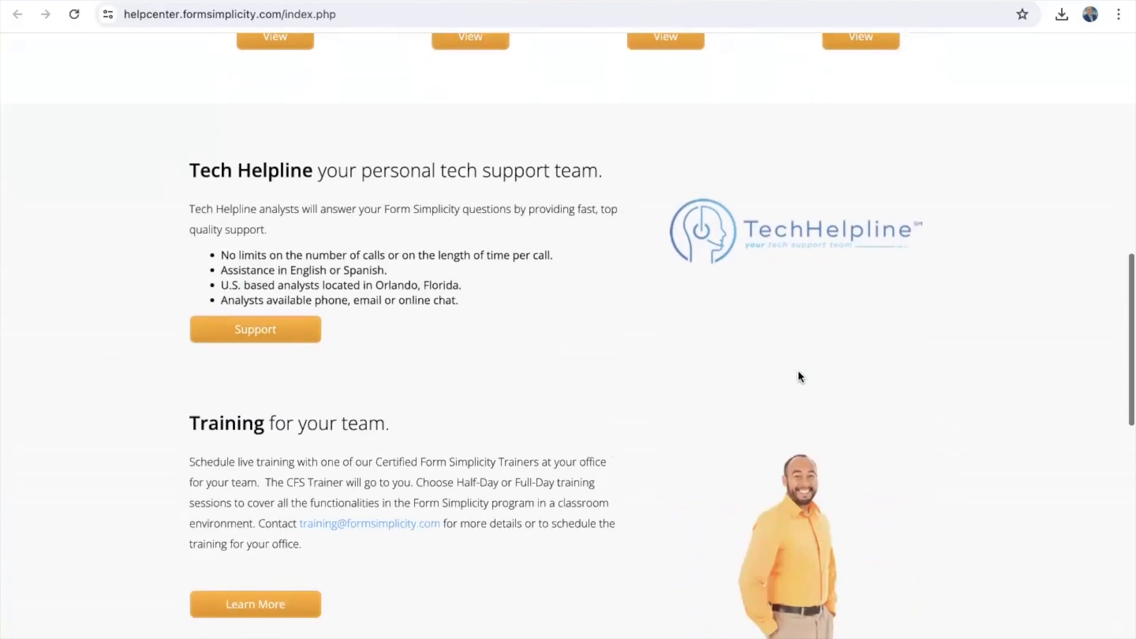
{"action": "scroll", "coordinate": [798, 371], "scroll_direction": "down", "scroll_amount": 1}
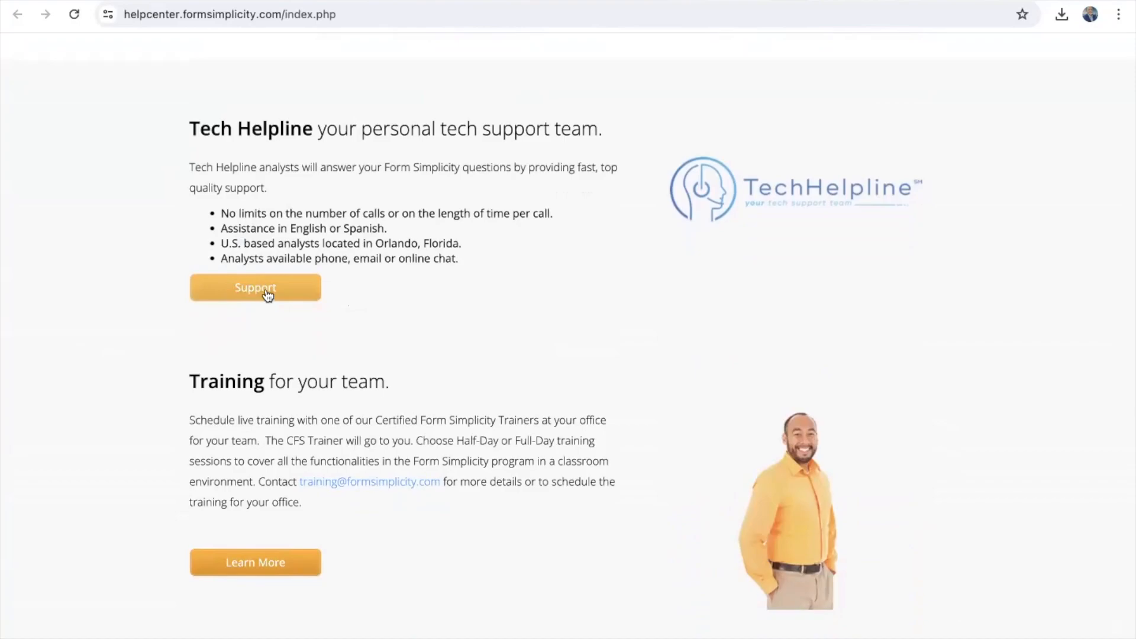
{"action": "left_click", "coordinate": [264, 294]}
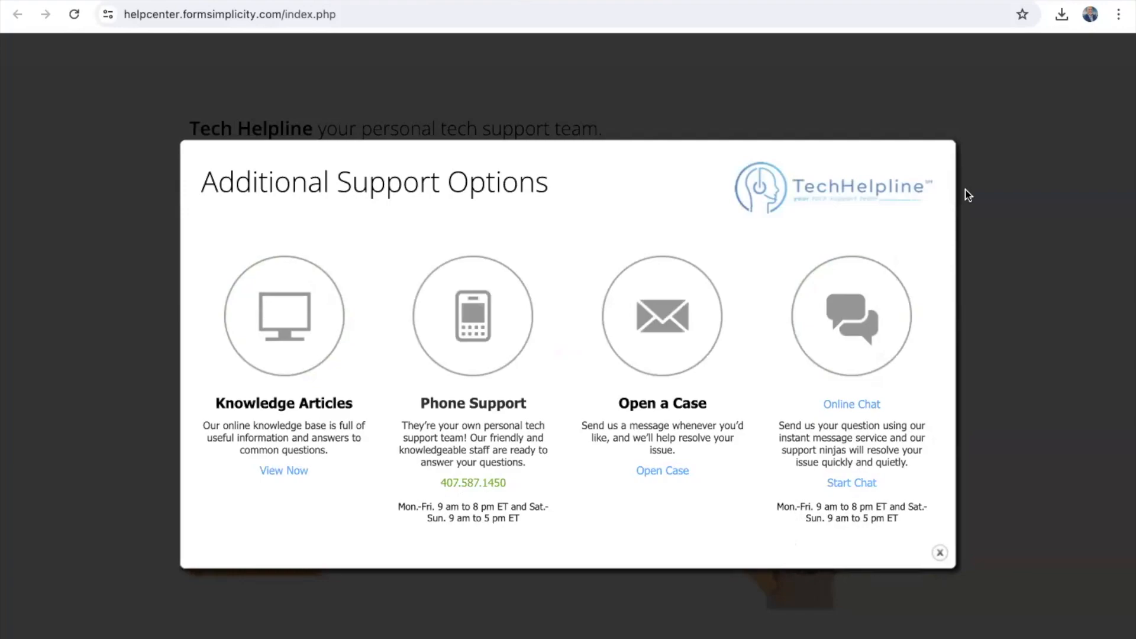
{"action": "left_click", "coordinate": [1029, 173]}
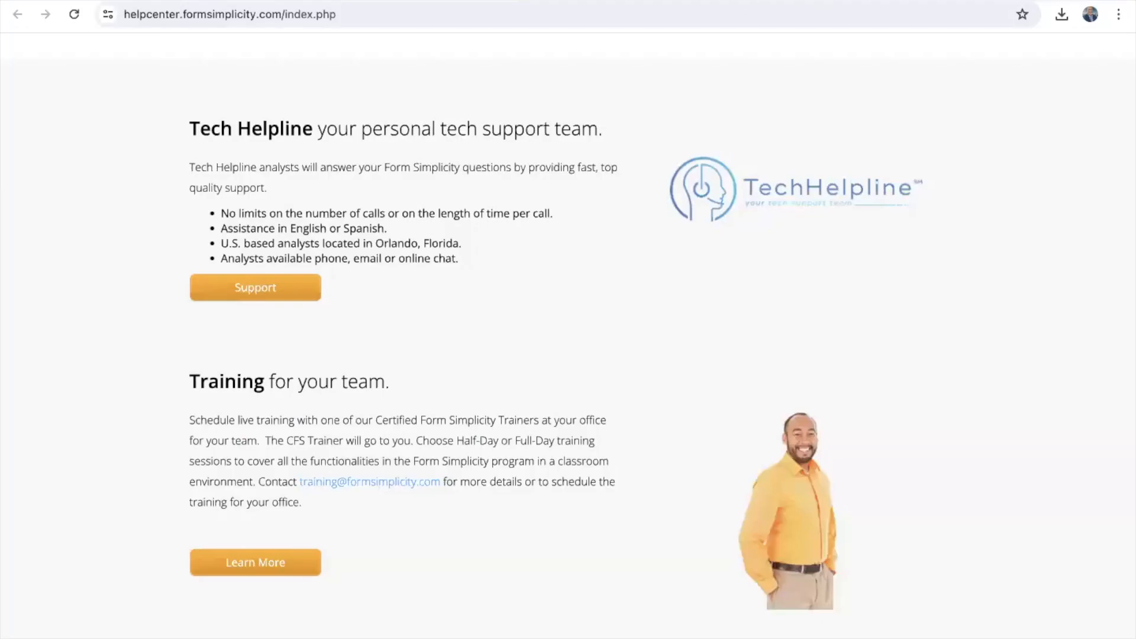
Step: Go back to the Florida Realtors tab and bring up the Blank Forms library
{"action": "left_click", "coordinate": [829, 1]}
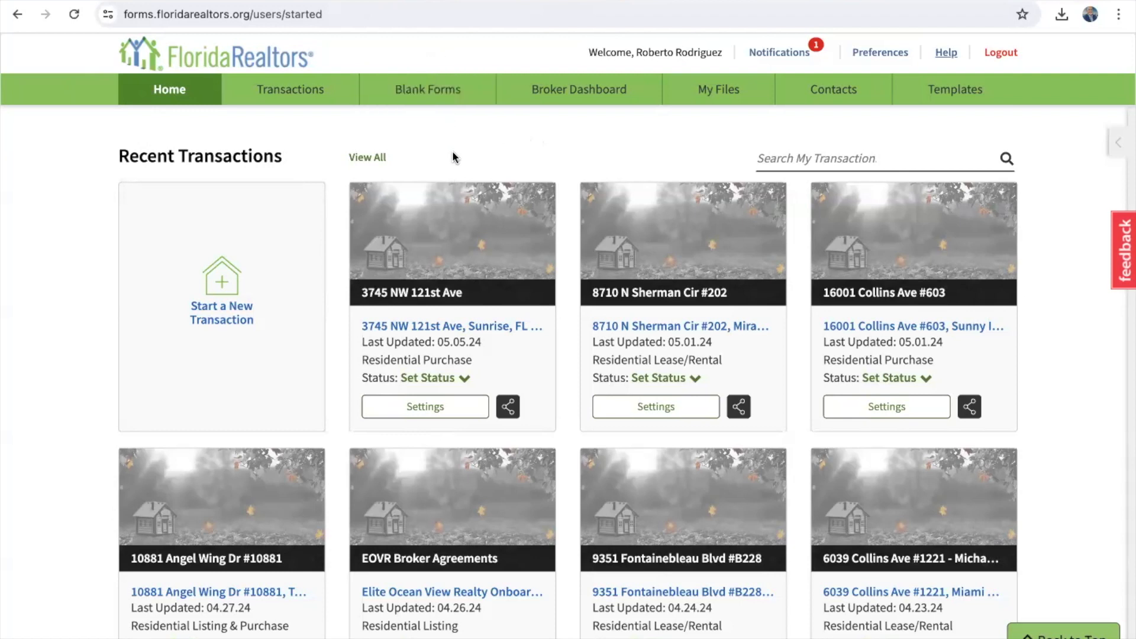
{"action": "left_click", "coordinate": [451, 97]}
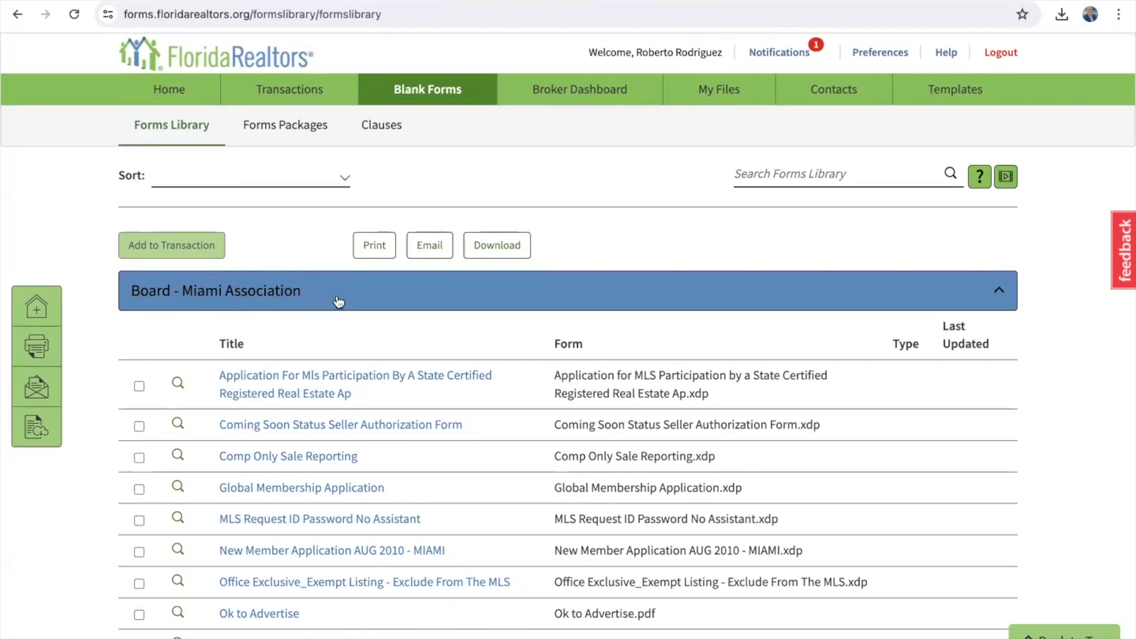
Step: Expand and collapse the Board - Miami Association, Florida and Fannie Mae groups, ending all collapsed
{"action": "left_click", "coordinate": [227, 302]}
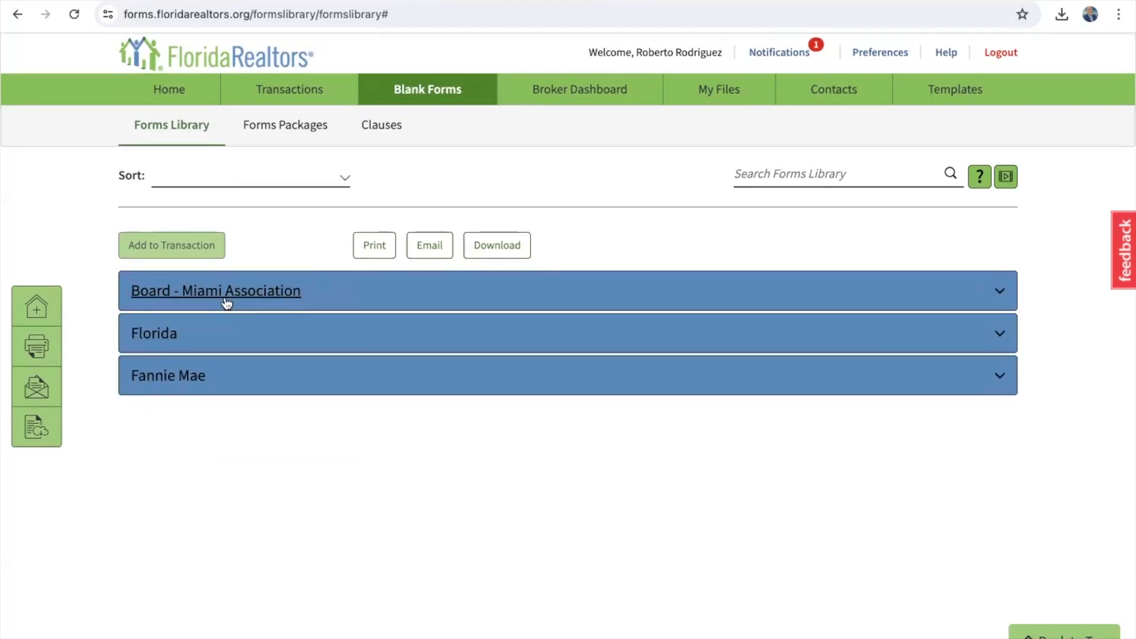
{"action": "left_click", "coordinate": [166, 335]}
{"action": "left_click", "coordinate": [166, 335]}
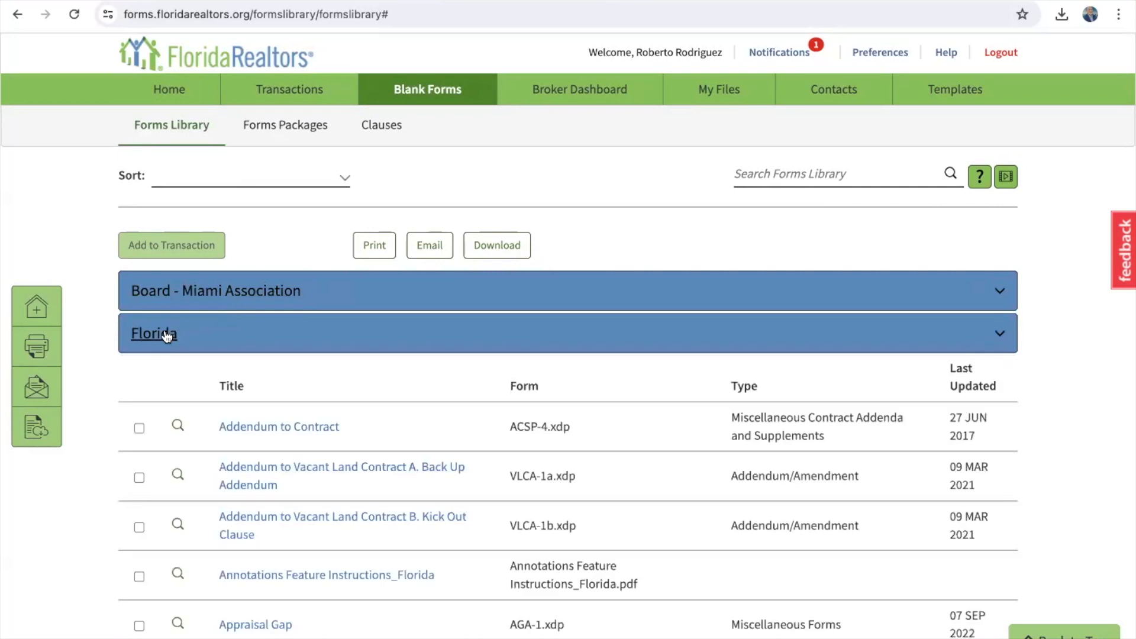
{"action": "left_click", "coordinate": [178, 375]}
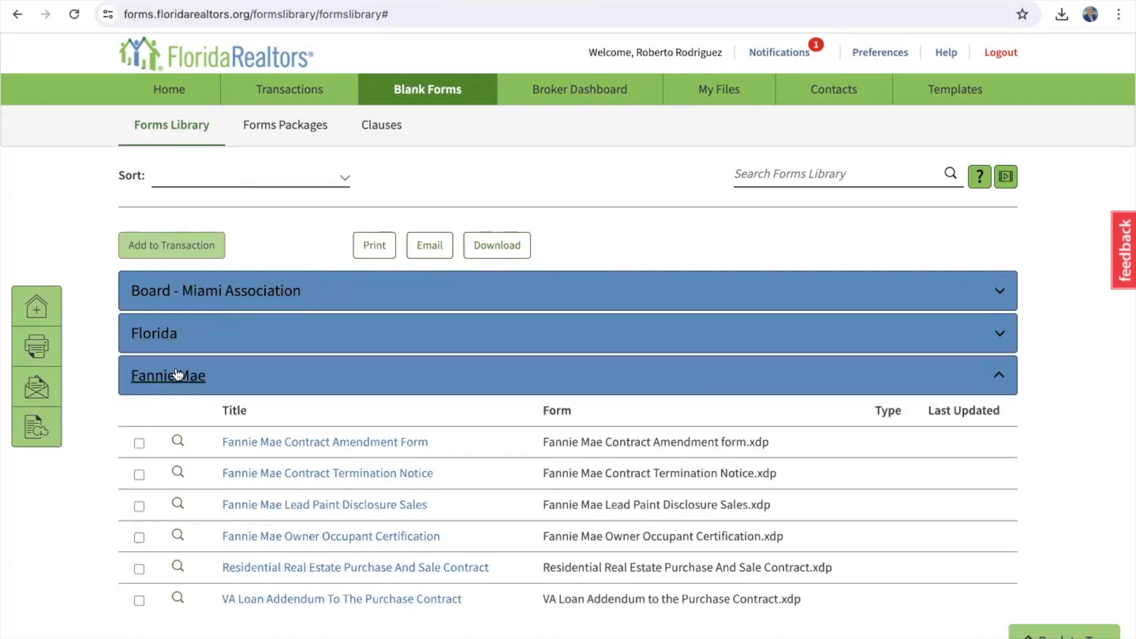
{"action": "left_click", "coordinate": [178, 375]}
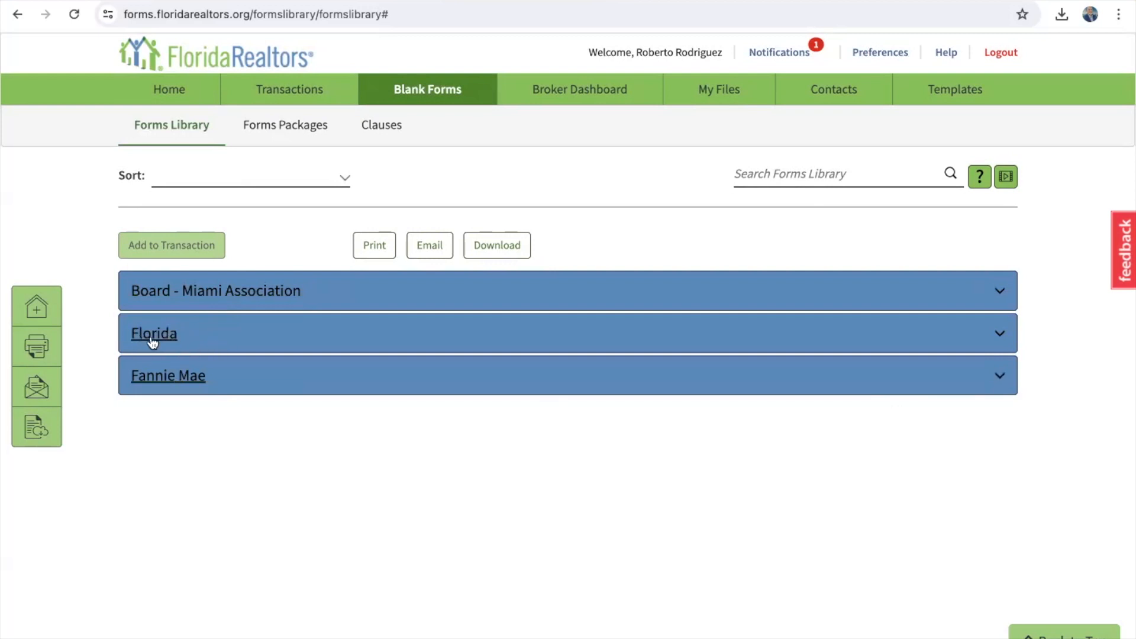
{"action": "left_click", "coordinate": [228, 291]}
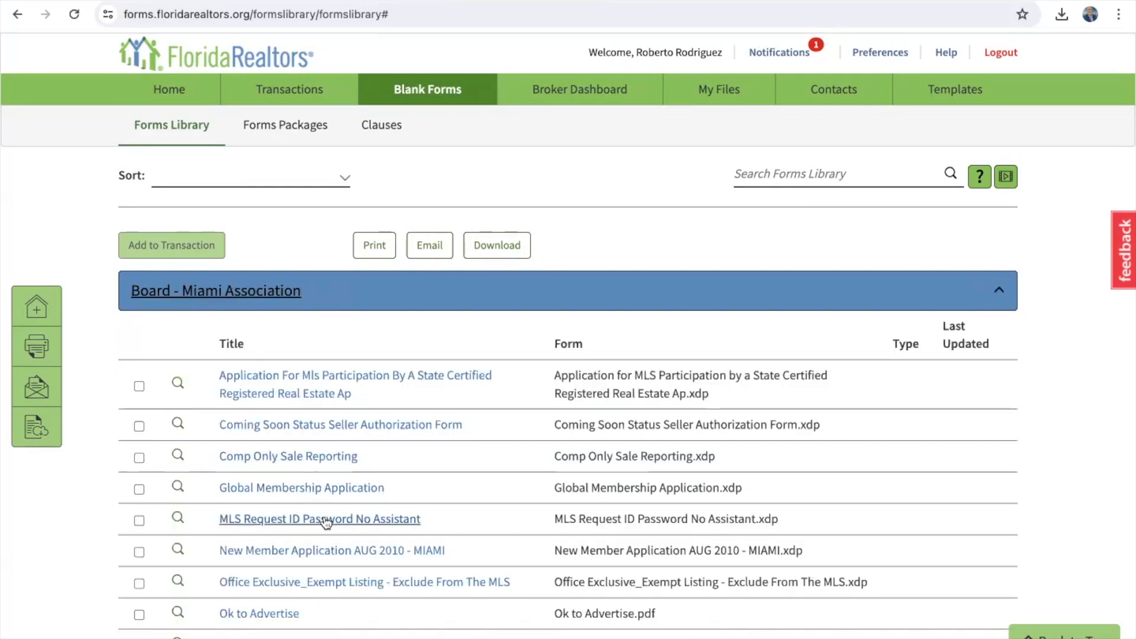
{"action": "scroll", "coordinate": [323, 521], "scroll_direction": "down", "scroll_amount": 6}
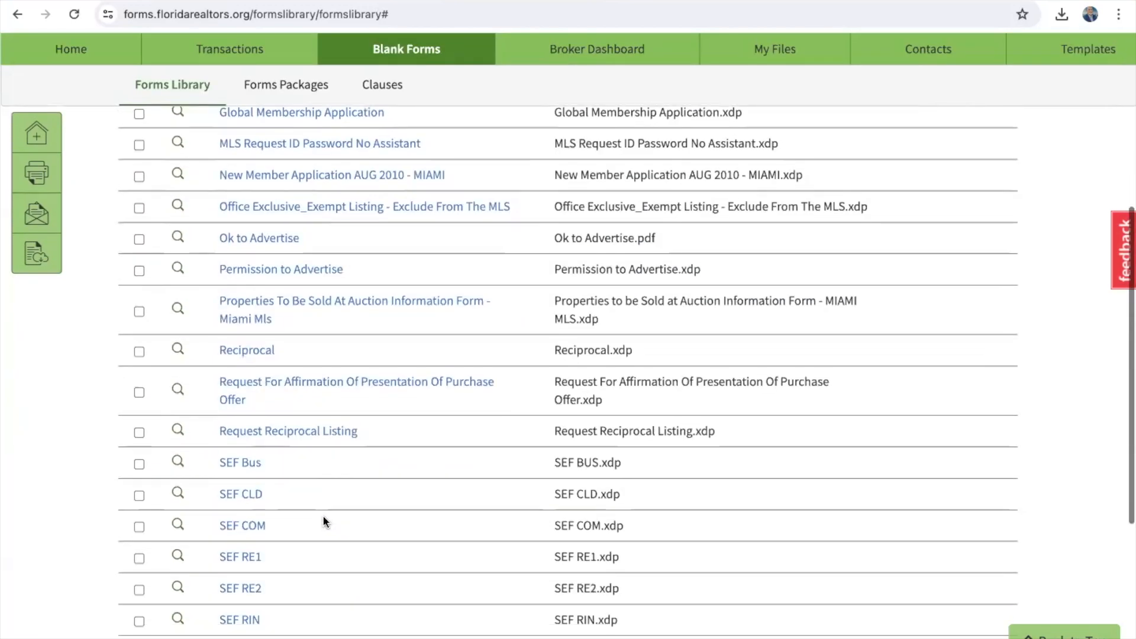
{"action": "scroll", "coordinate": [323, 521], "scroll_direction": "down", "scroll_amount": 4}
{"action": "scroll", "coordinate": [324, 521], "scroll_direction": "up", "scroll_amount": 8}
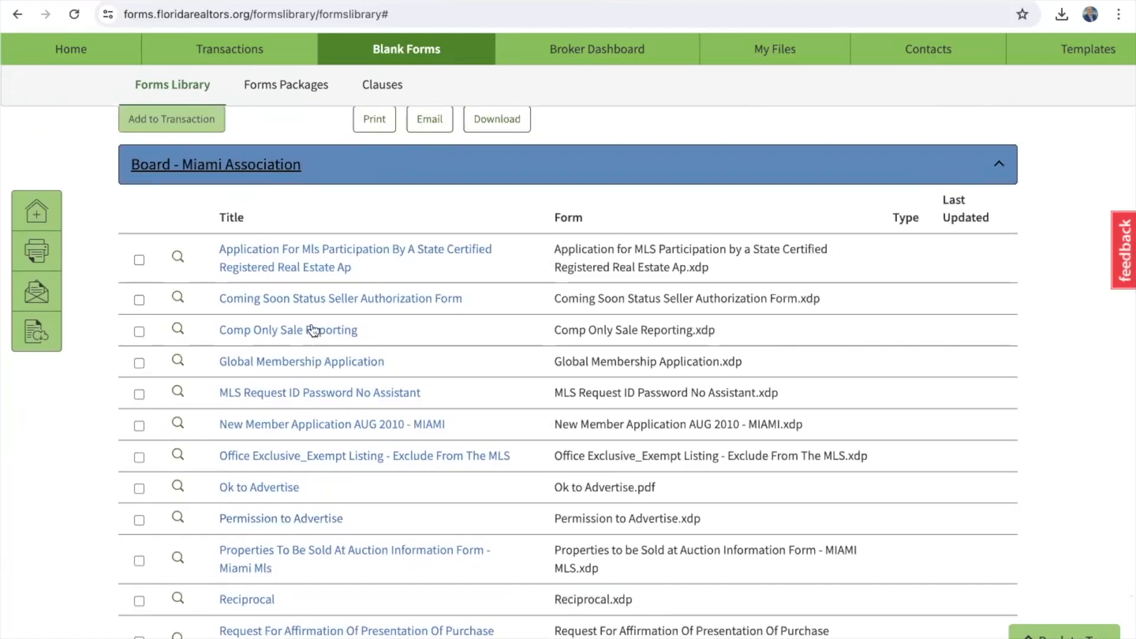
{"action": "left_click", "coordinate": [265, 165]}
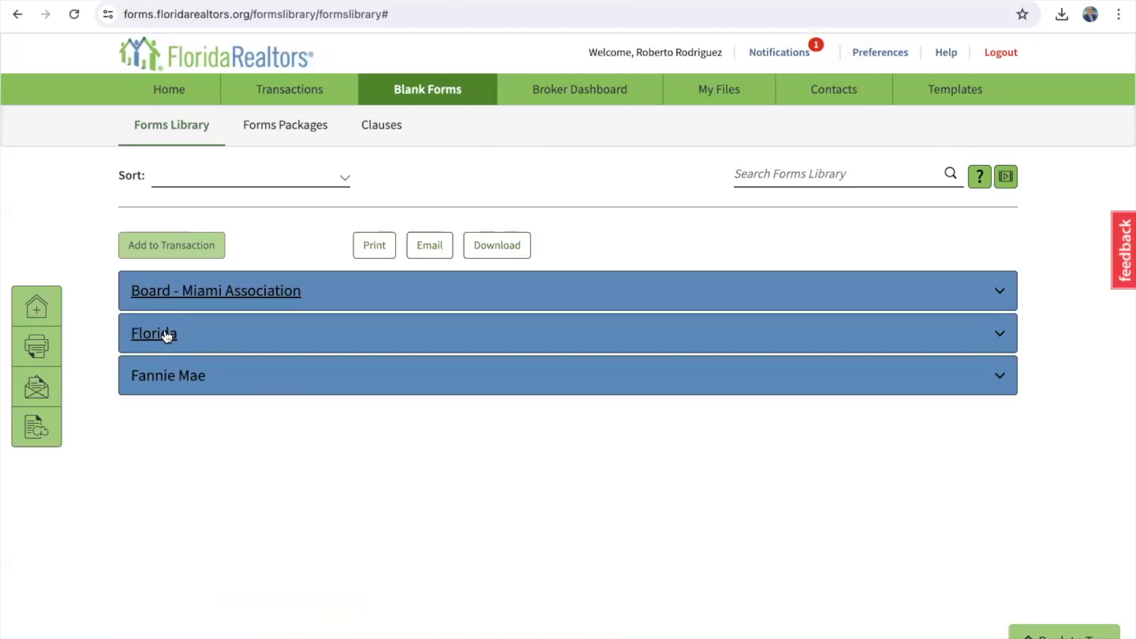
Step: Expand the Florida forms group, scroll through its forms, then select the Search Forms Library box
{"action": "left_click", "coordinate": [167, 336]}
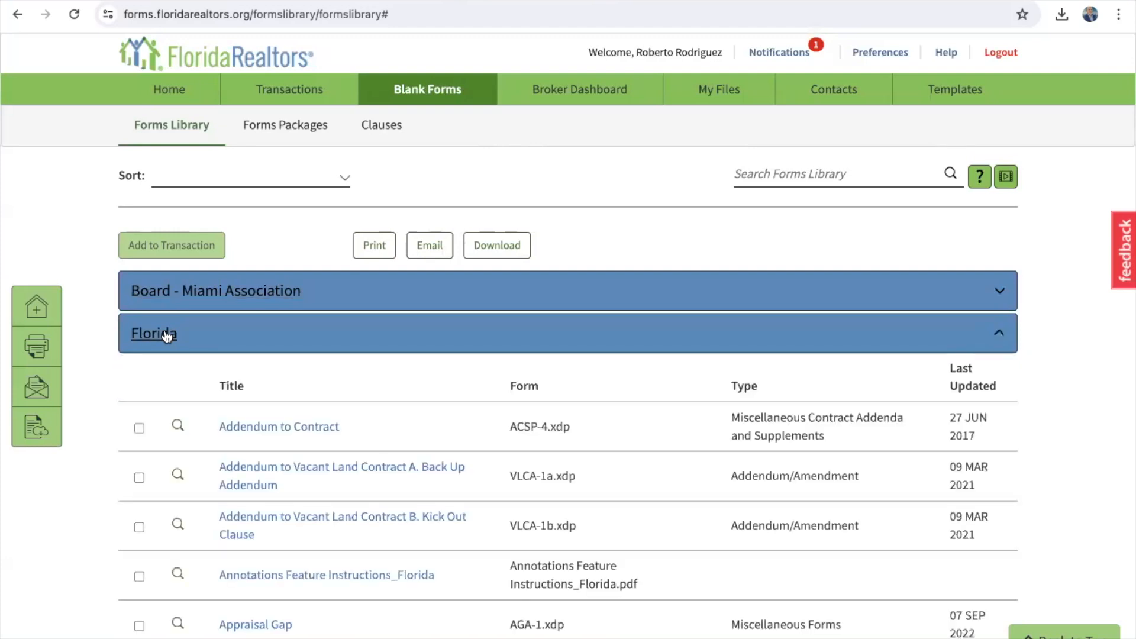
{"action": "scroll", "coordinate": [167, 335], "scroll_direction": "down", "scroll_amount": 3}
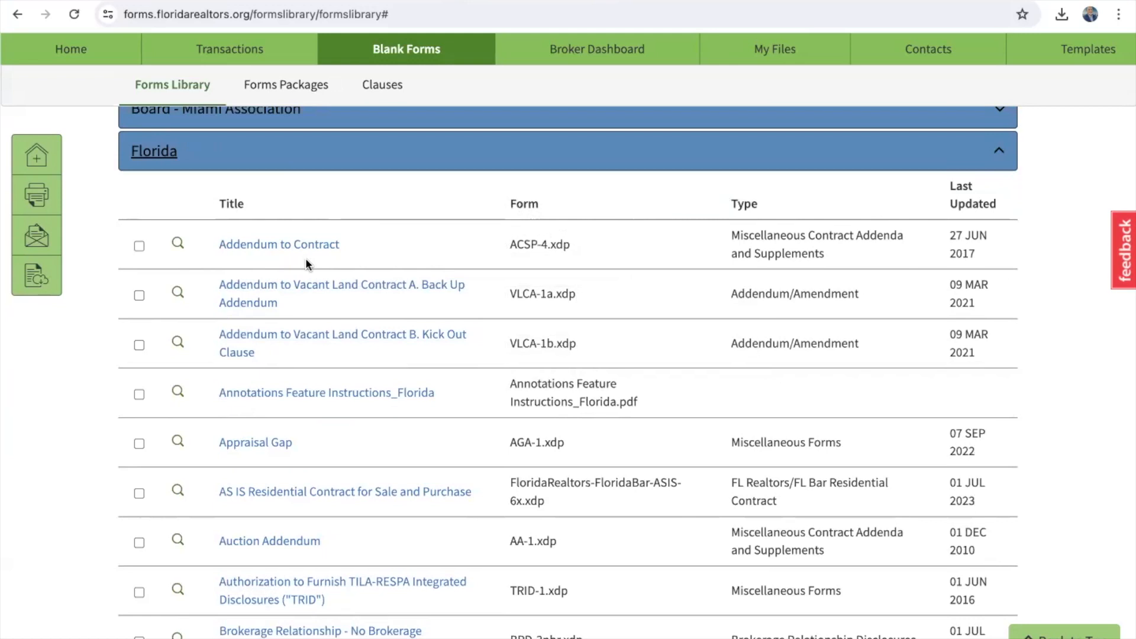
{"action": "scroll", "coordinate": [306, 264], "scroll_direction": "down", "scroll_amount": 1}
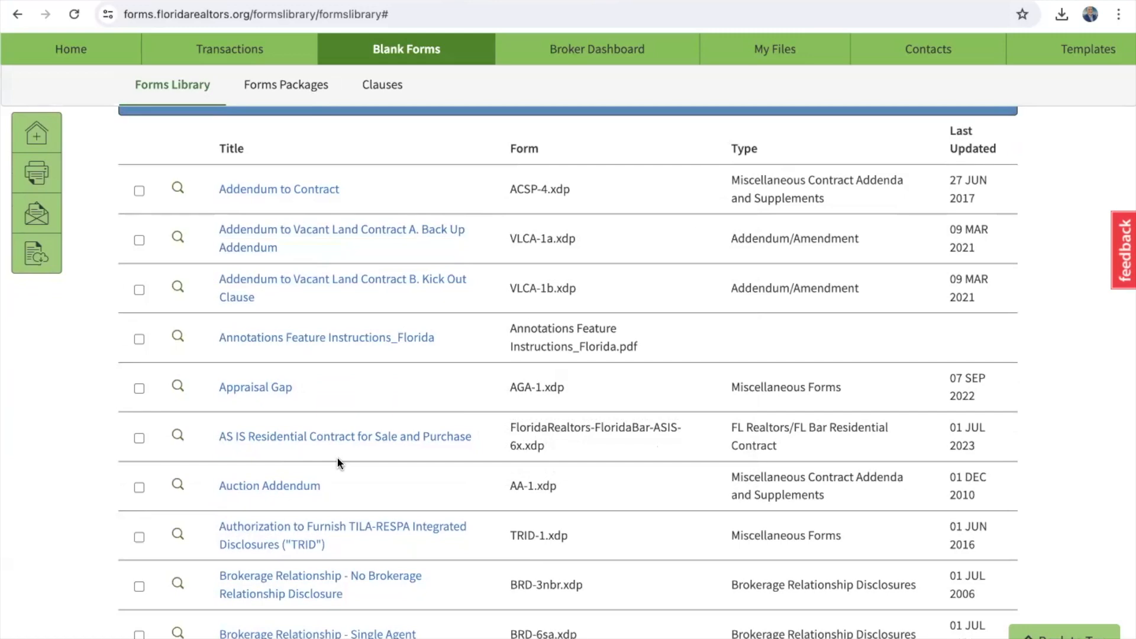
{"action": "scroll", "coordinate": [339, 463], "scroll_direction": "up", "scroll_amount": 3}
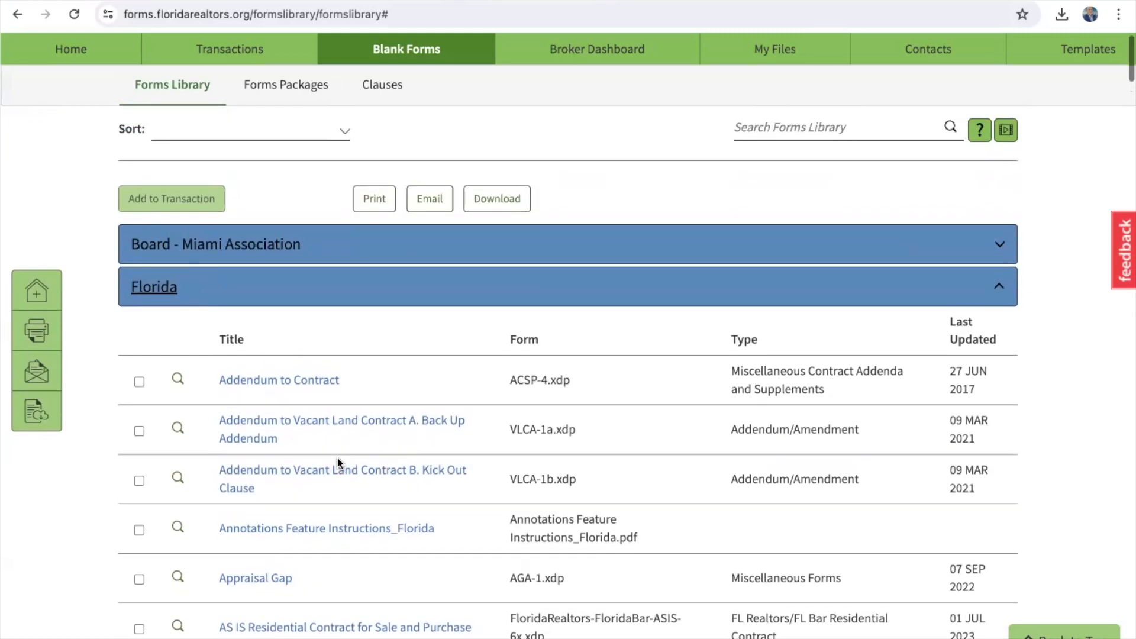
{"action": "scroll", "coordinate": [339, 463], "scroll_direction": "down", "scroll_amount": 6}
{"action": "scroll", "coordinate": [339, 463], "scroll_direction": "down", "scroll_amount": 20}
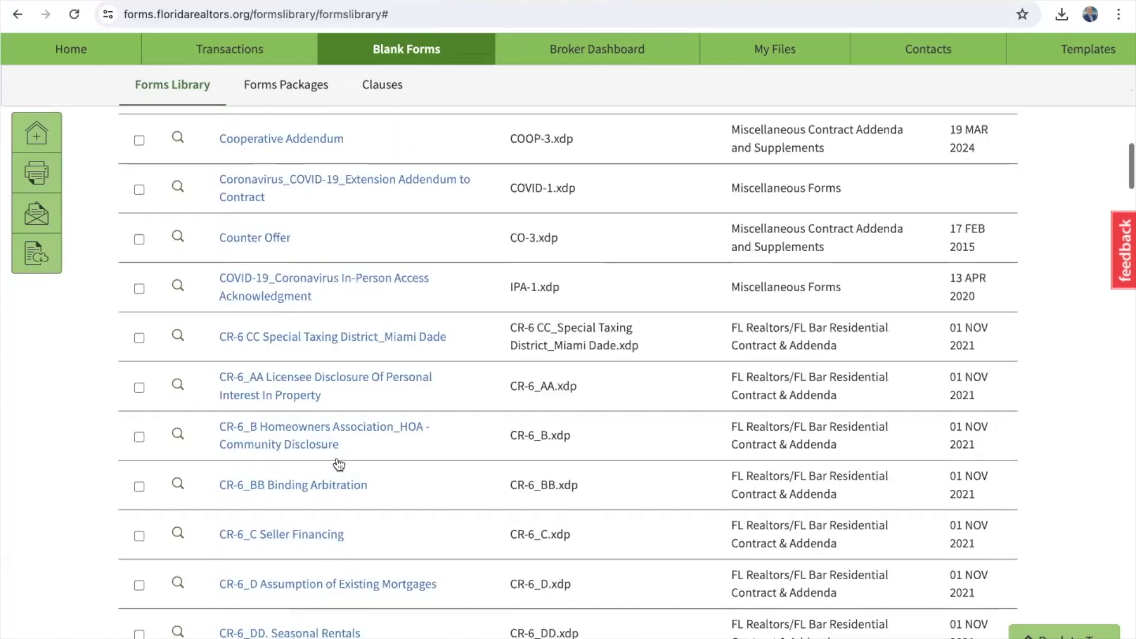
{"action": "scroll", "coordinate": [339, 463], "scroll_direction": "down", "scroll_amount": 16}
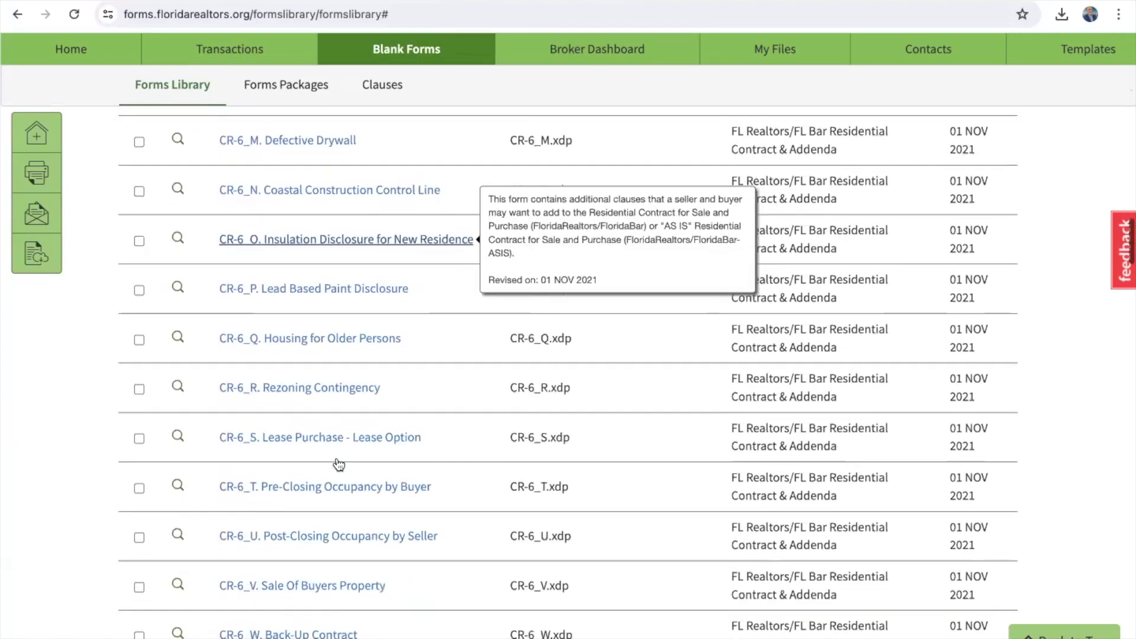
{"action": "scroll", "coordinate": [339, 463], "scroll_direction": "down", "scroll_amount": 9}
{"action": "scroll", "coordinate": [340, 463], "scroll_direction": "up", "scroll_amount": 20}
{"action": "scroll", "coordinate": [339, 463], "scroll_direction": "up", "scroll_amount": 20}
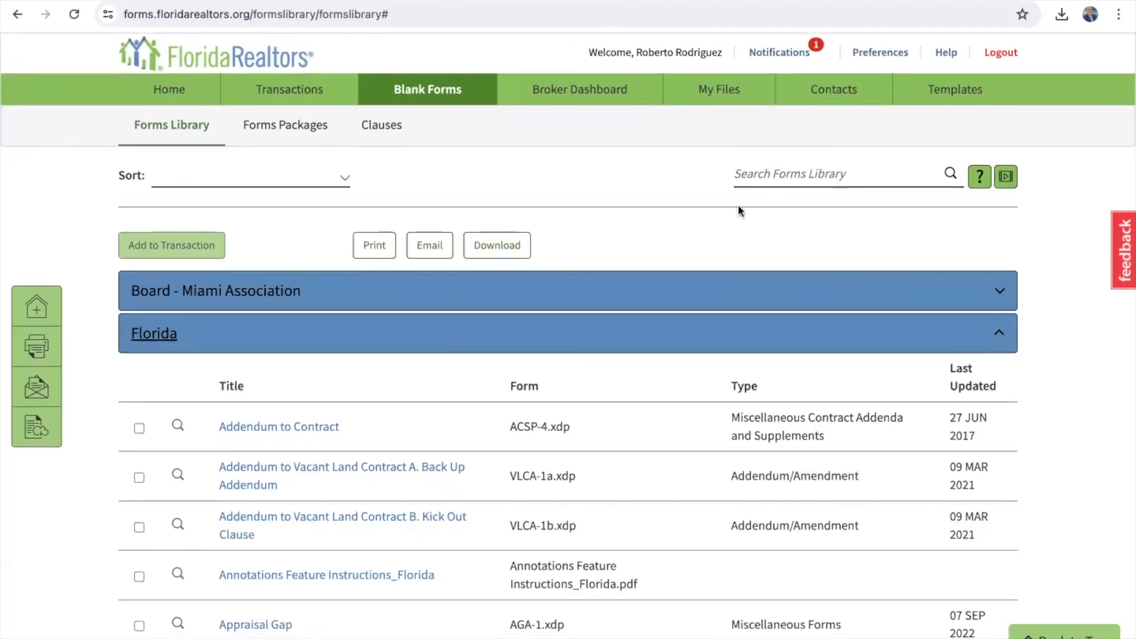
{"action": "left_click", "coordinate": [800, 176]}
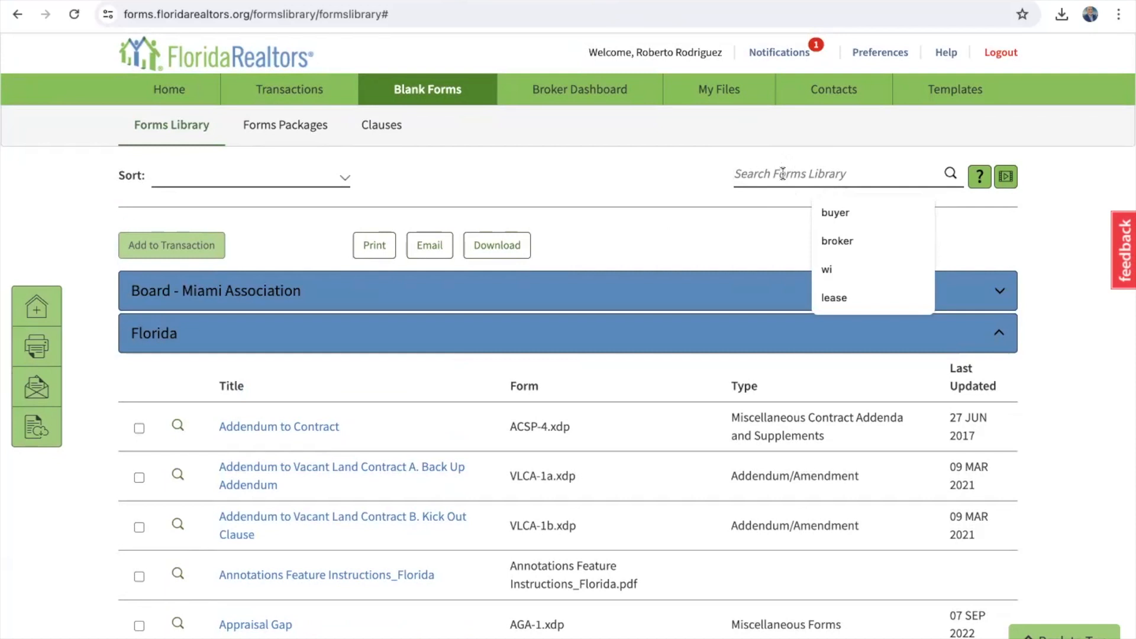
Step: Search the forms library for 'buyer' and scroll through the results
{"action": "type", "text": "buye"}
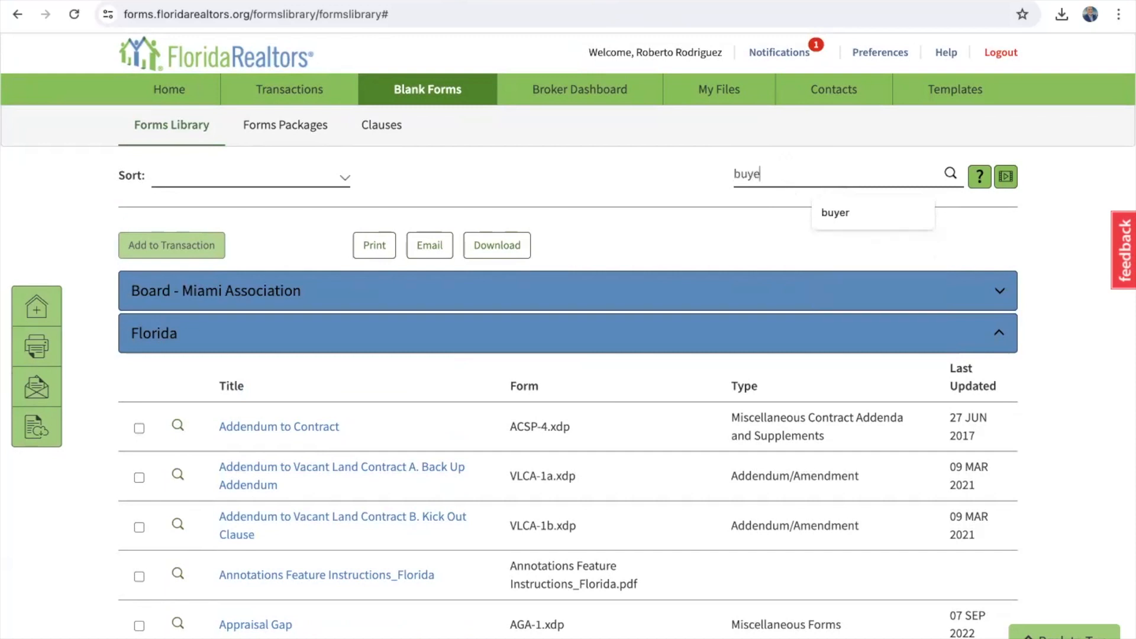
{"action": "type", "text": "r"}
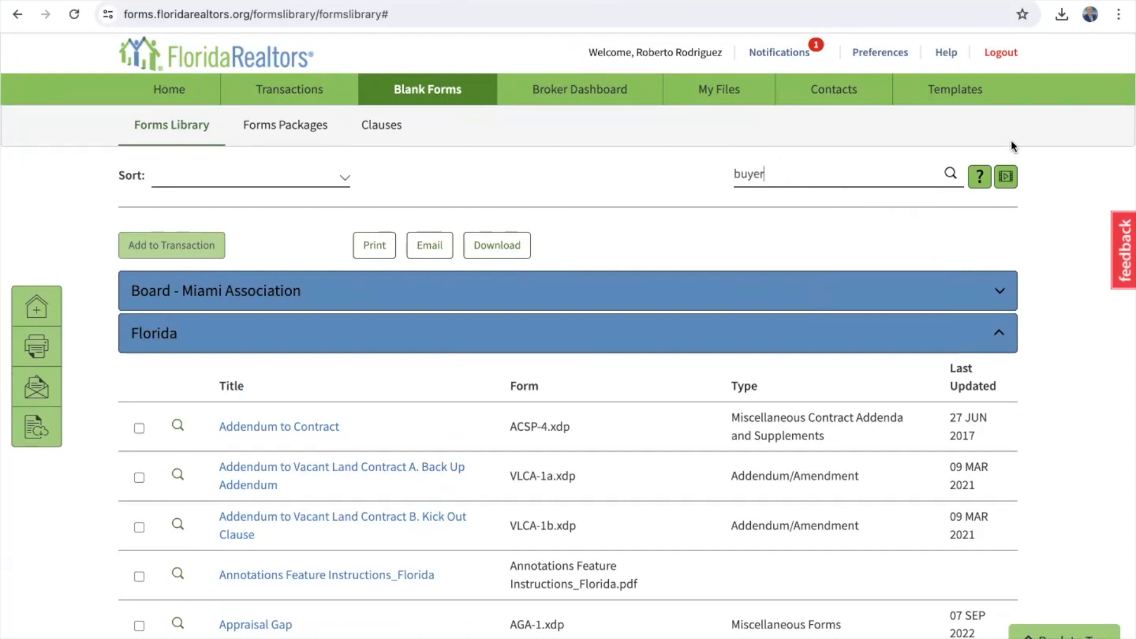
{"action": "left_click", "coordinate": [951, 174]}
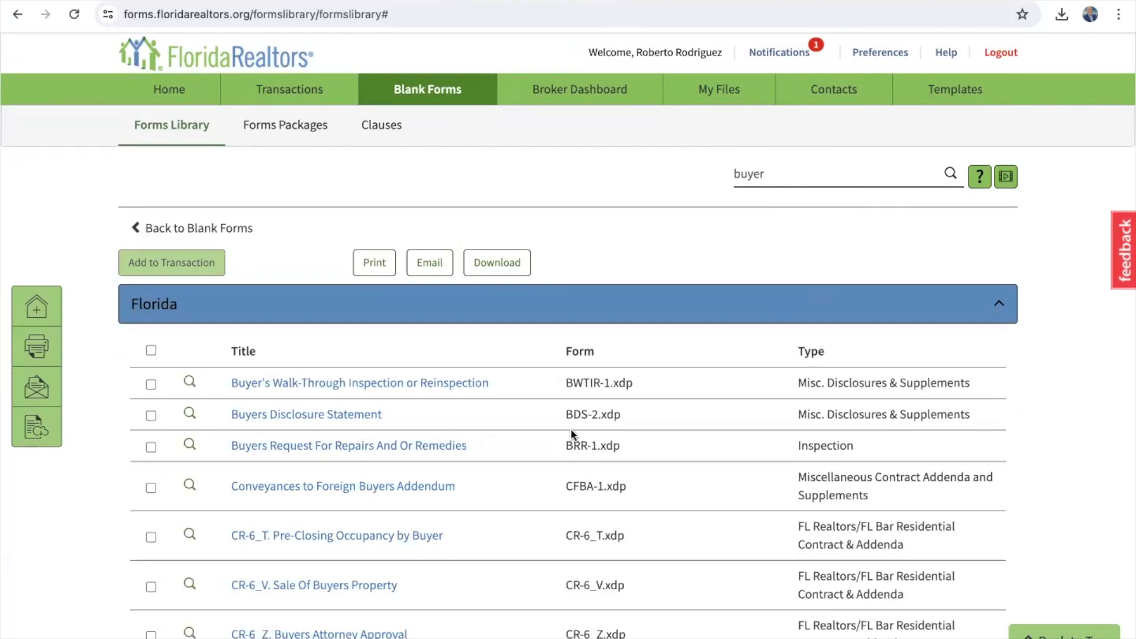
{"action": "scroll", "coordinate": [571, 429], "scroll_direction": "down", "scroll_amount": 3}
{"action": "scroll", "coordinate": [572, 434], "scroll_direction": "down", "scroll_amount": 2}
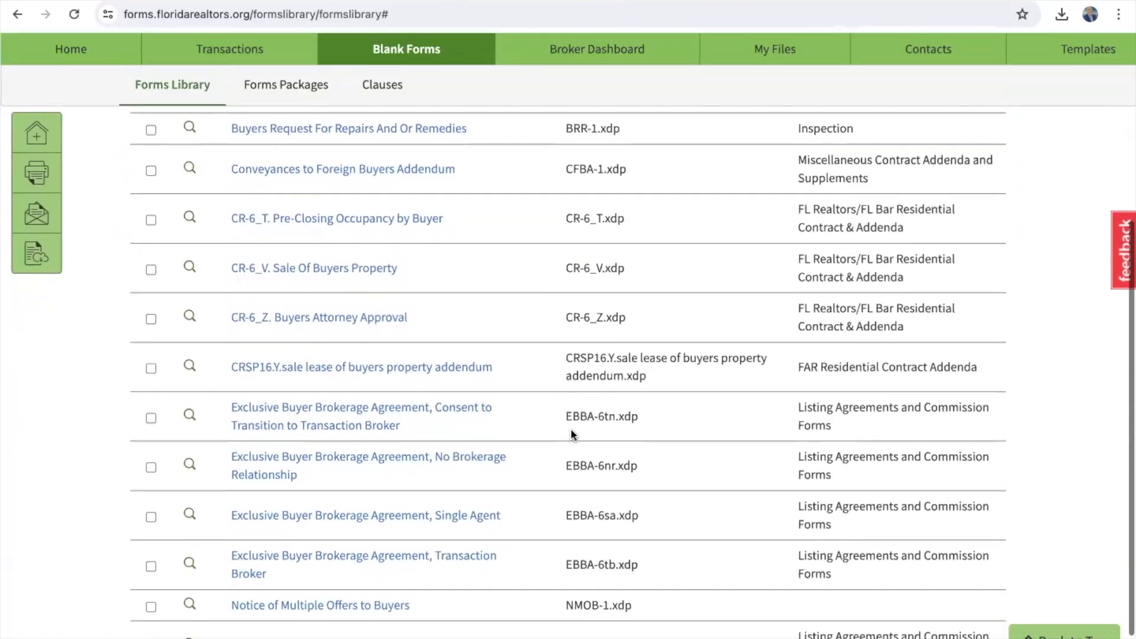
{"action": "scroll", "coordinate": [572, 433], "scroll_direction": "down", "scroll_amount": 1}
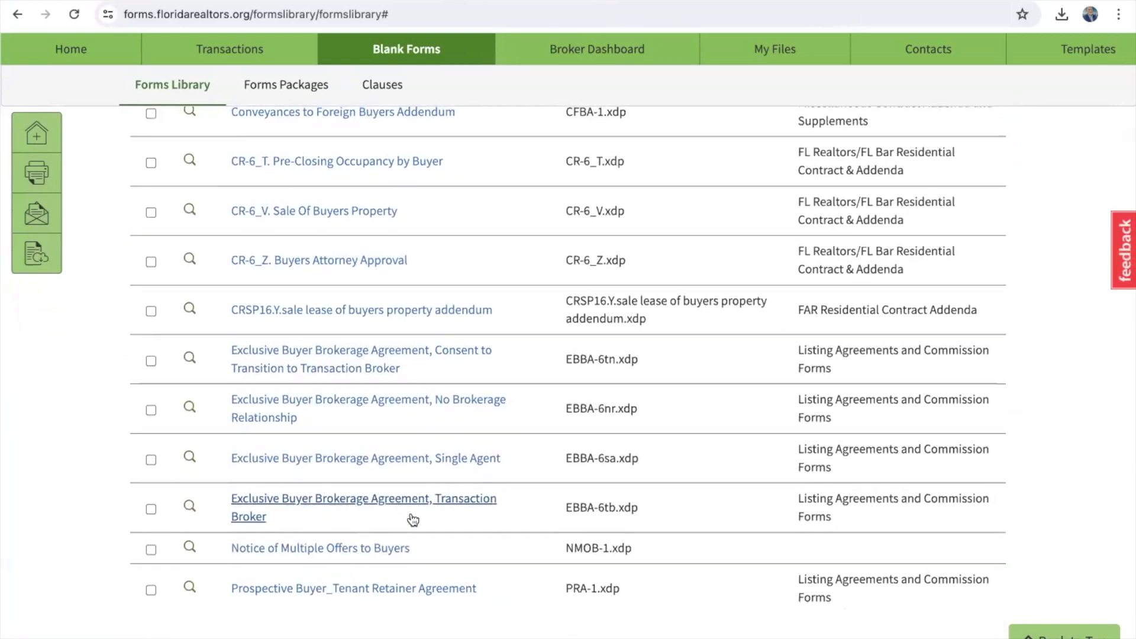
{"action": "scroll", "coordinate": [409, 512], "scroll_direction": "up", "scroll_amount": 6}
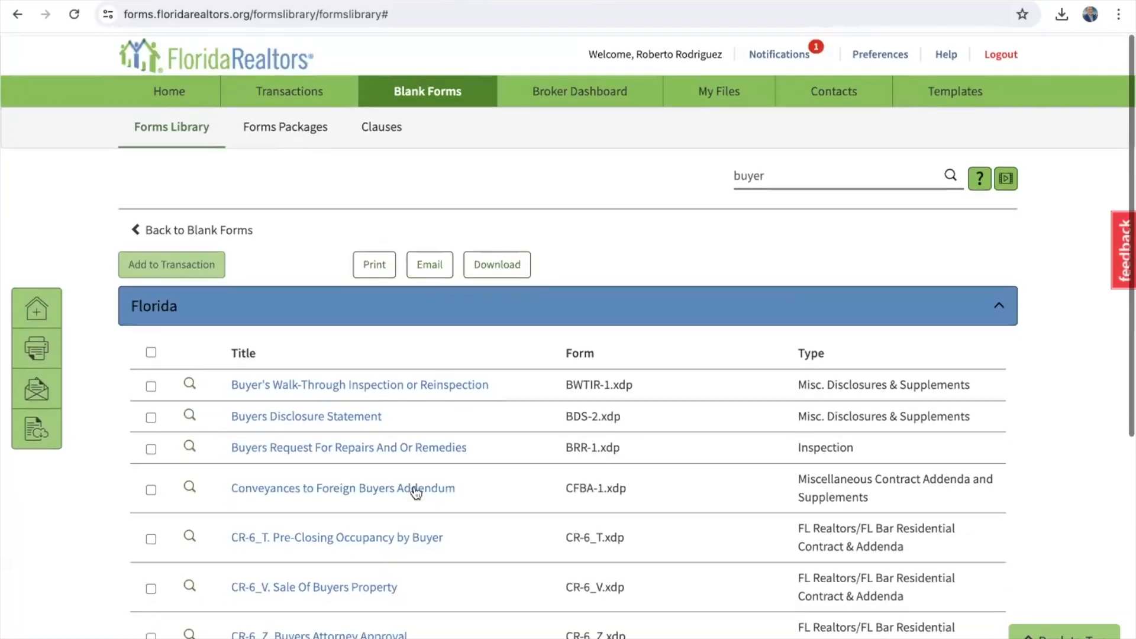
Step: Replace the search term with 'lease' and review the lease form results
{"action": "double_click", "coordinate": [794, 174]}
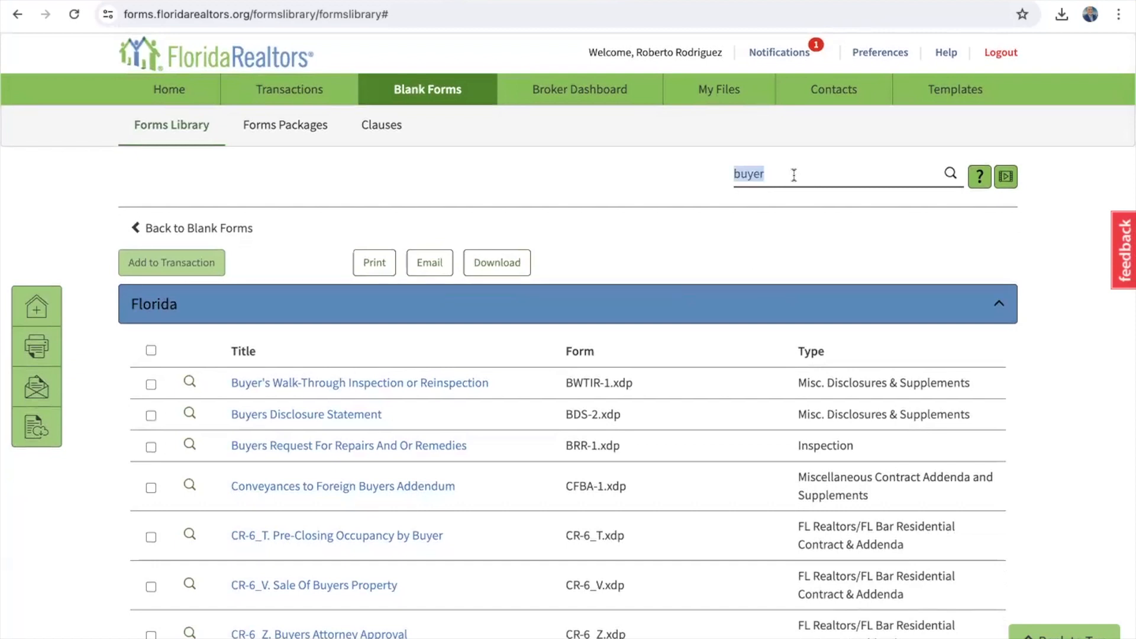
{"action": "type", "text": "lease"}
{"action": "key", "text": "Return"}
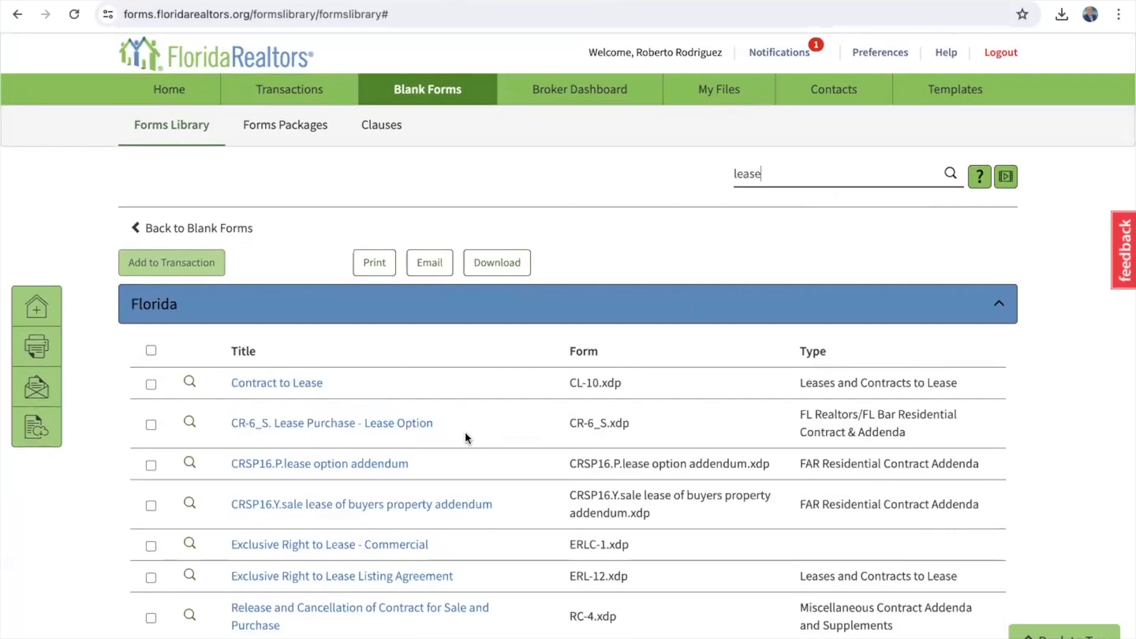
{"action": "scroll", "coordinate": [467, 436], "scroll_direction": "down", "scroll_amount": 2}
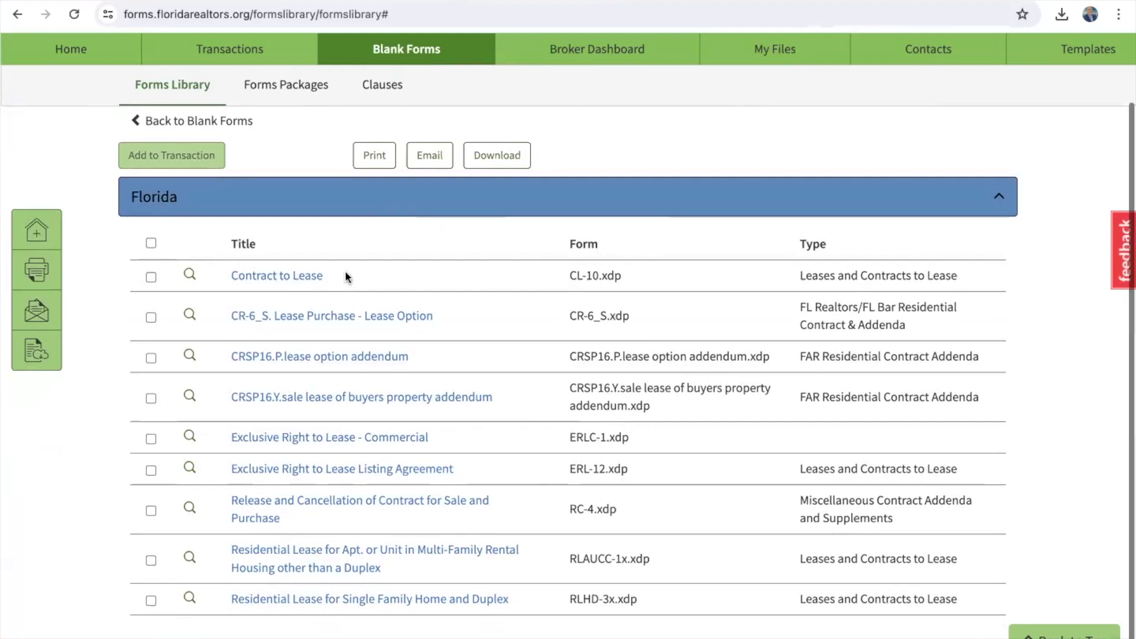
{"action": "scroll", "coordinate": [346, 271], "scroll_direction": "up", "scroll_amount": 2}
Step: Search for 'lead' to list the lead-paint disclosure forms
{"action": "triple_click", "coordinate": [791, 170]}
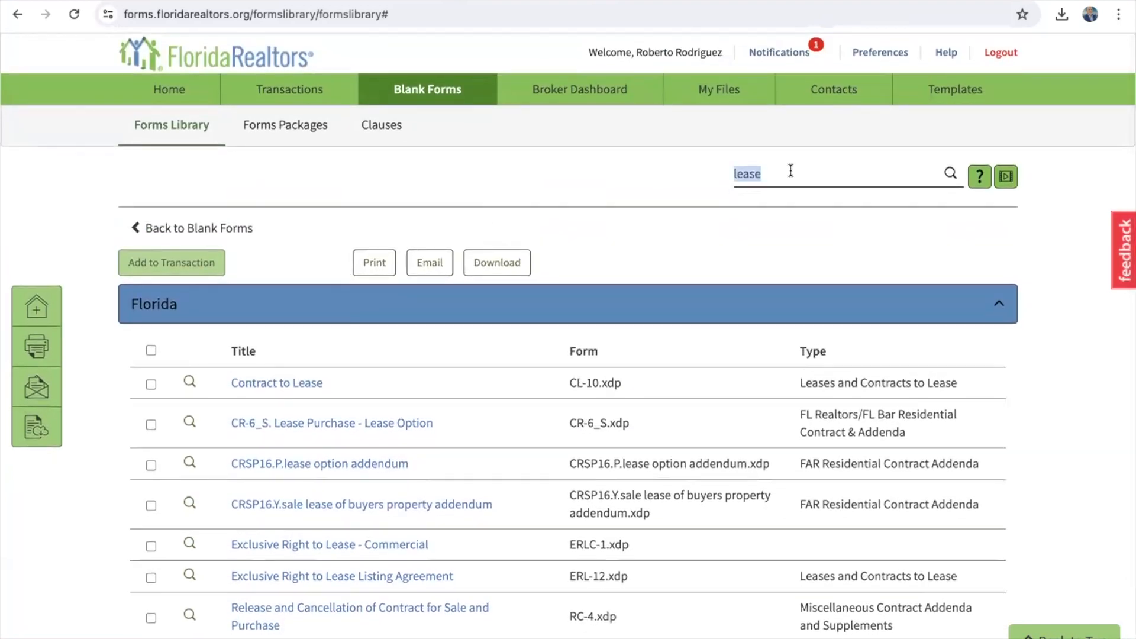
{"action": "type", "text": "lead"}
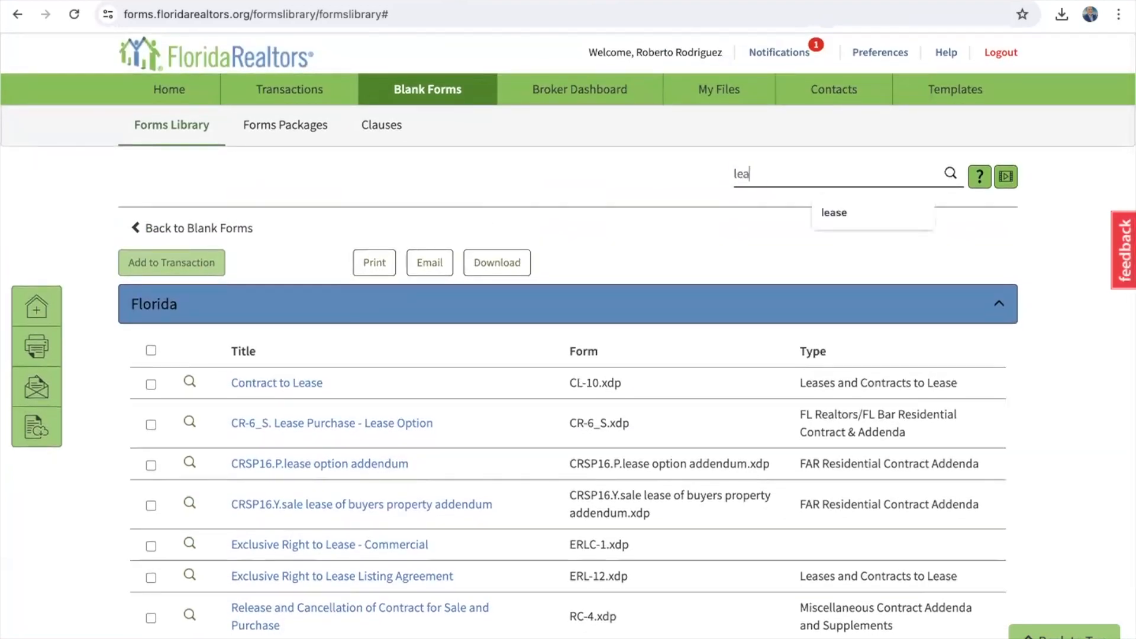
{"action": "left_click", "coordinate": [951, 176]}
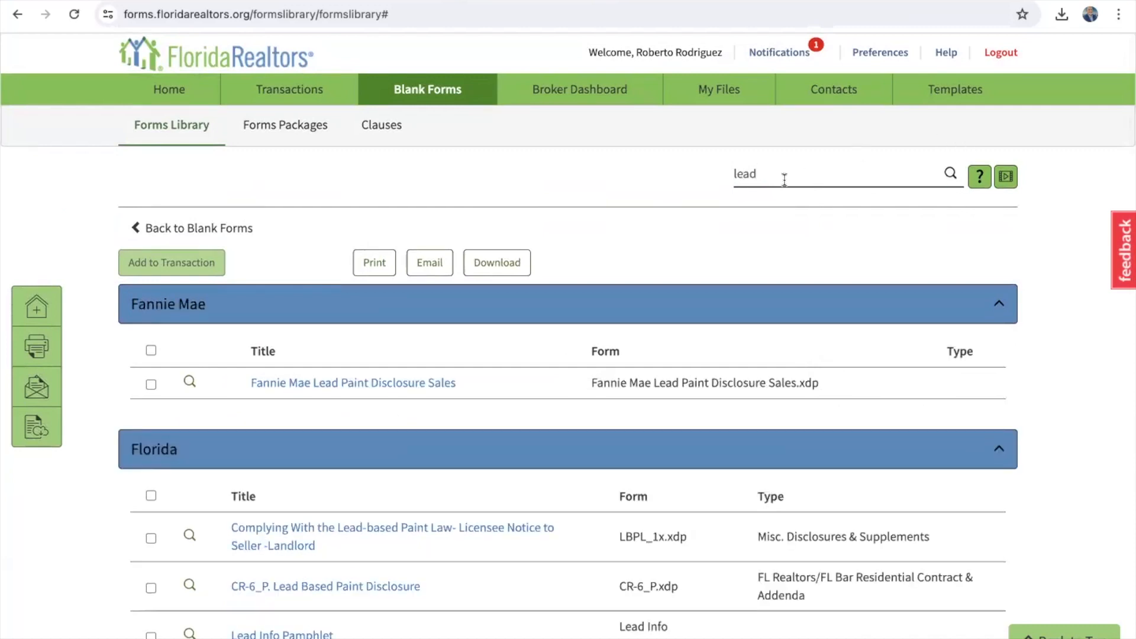
{"action": "scroll", "coordinate": [518, 452], "scroll_direction": "down", "scroll_amount": 2}
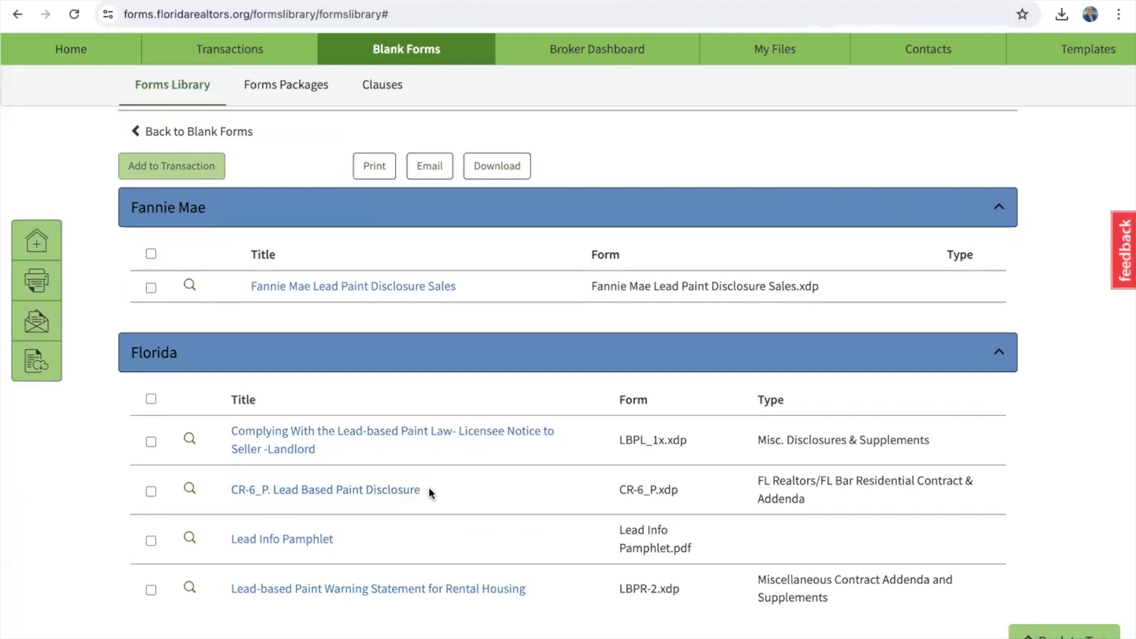
{"action": "scroll", "coordinate": [430, 493], "scroll_direction": "up", "scroll_amount": 2}
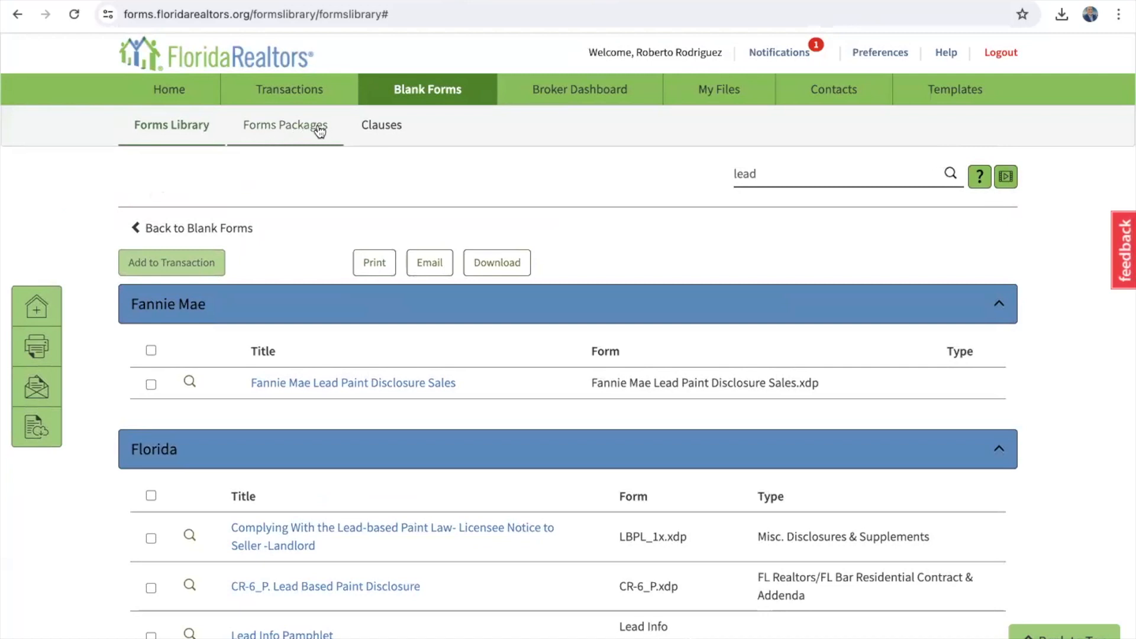
Step: Show the Forms Packages list, scroll the Brokerage Wide packages, and select the LEASE package
{"action": "left_click", "coordinate": [279, 126]}
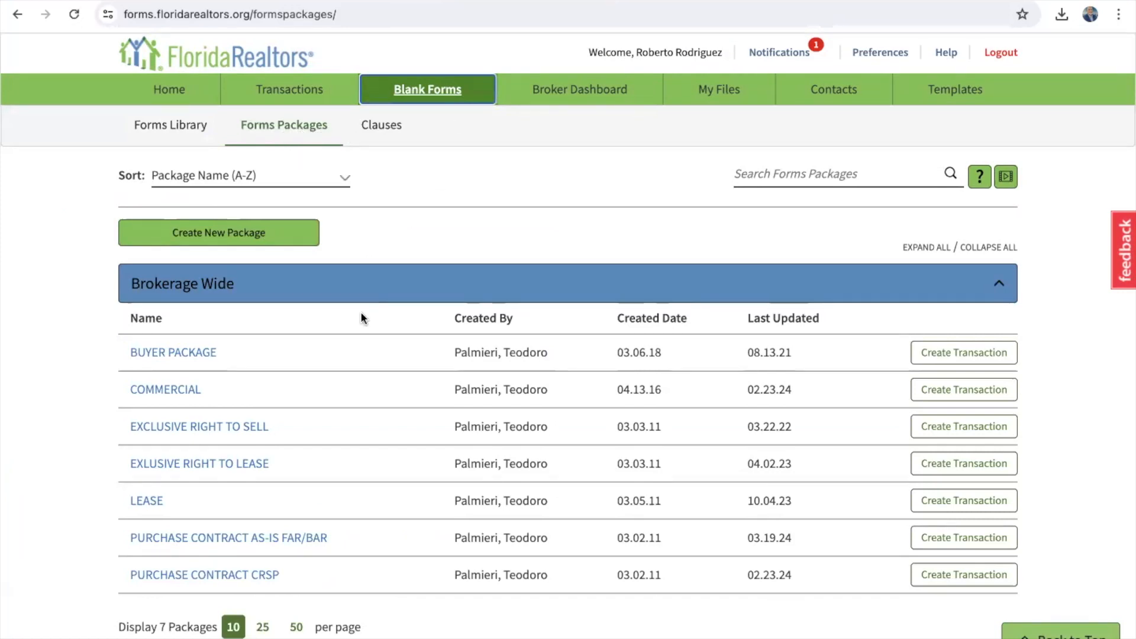
{"action": "scroll", "coordinate": [361, 311], "scroll_direction": "down", "scroll_amount": 4}
{"action": "scroll", "coordinate": [361, 314], "scroll_direction": "up", "scroll_amount": 2}
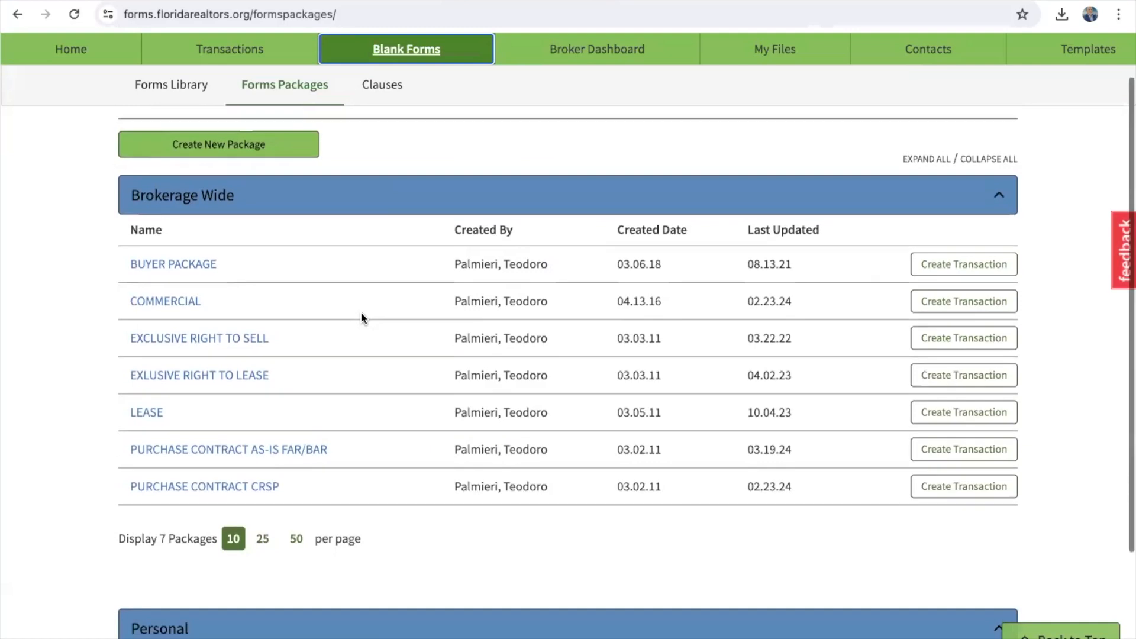
{"action": "scroll", "coordinate": [361, 314], "scroll_direction": "down", "scroll_amount": 1}
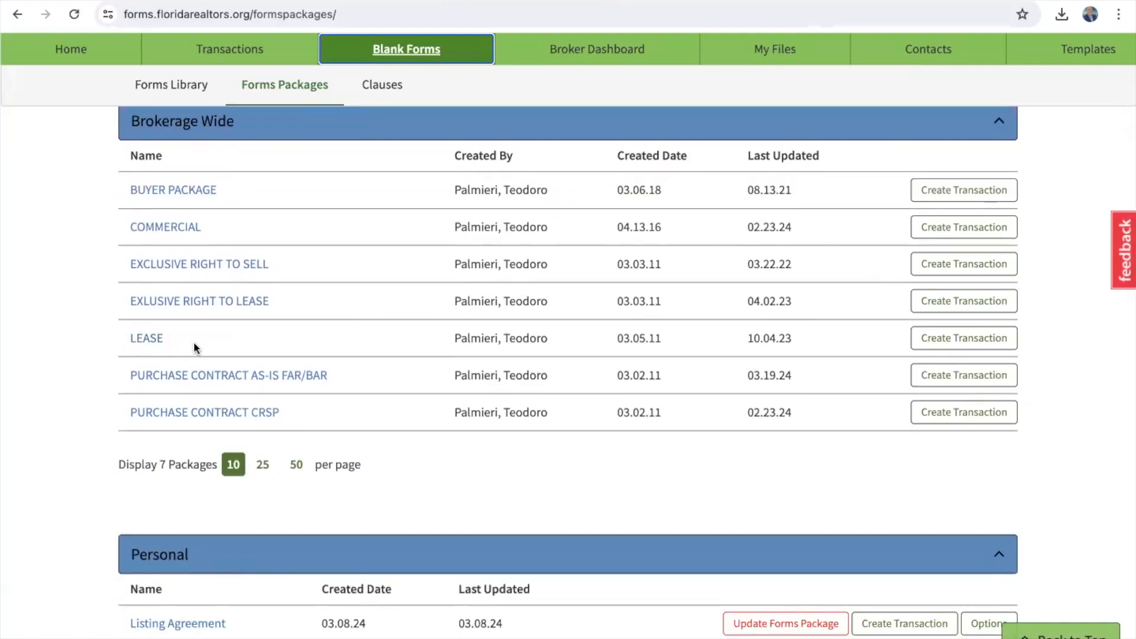
{"action": "left_click", "coordinate": [152, 340]}
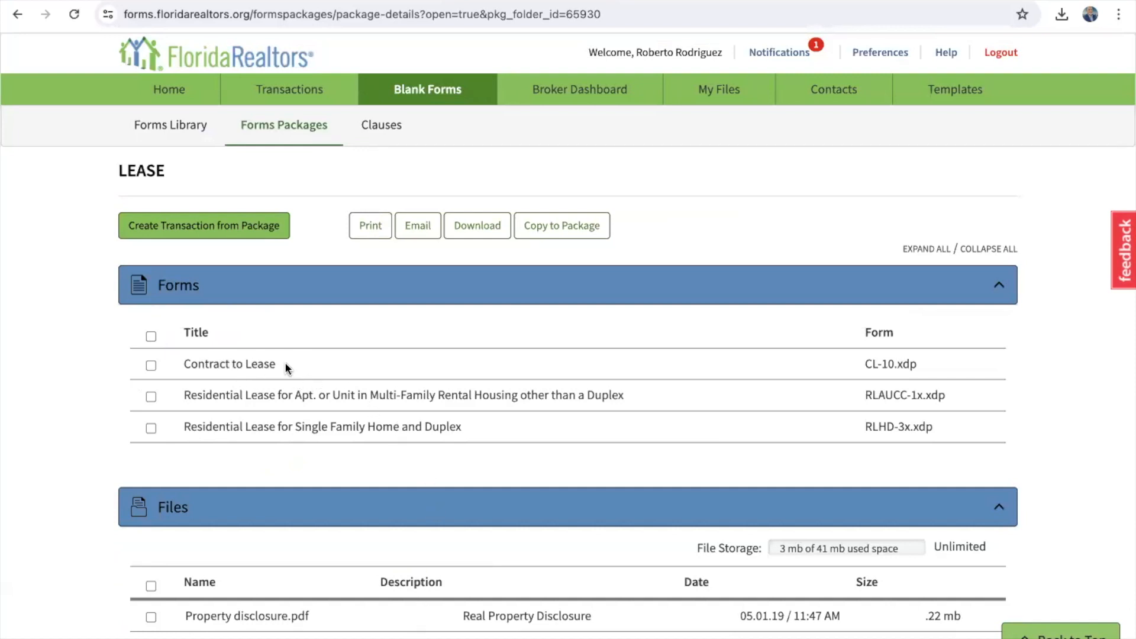
Step: Scroll the LEASE package to its Property disclosure and English/Spanish EOVR tenants-rights PDFs
{"action": "scroll", "coordinate": [287, 368], "scroll_direction": "down", "scroll_amount": 1}
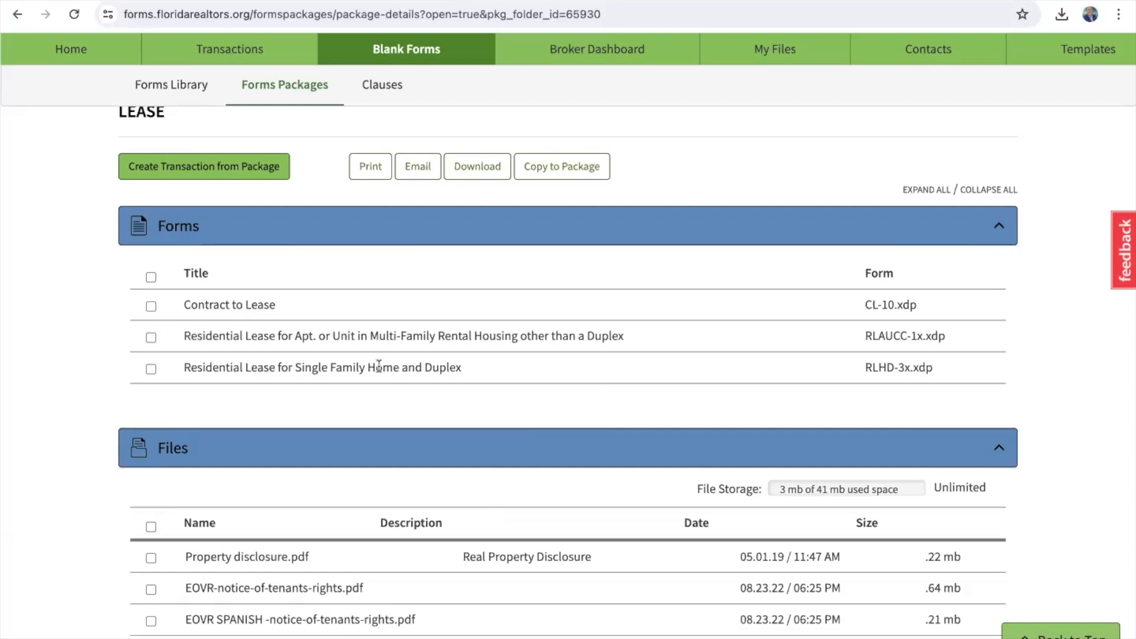
{"action": "scroll", "coordinate": [379, 365], "scroll_direction": "up", "scroll_amount": 1}
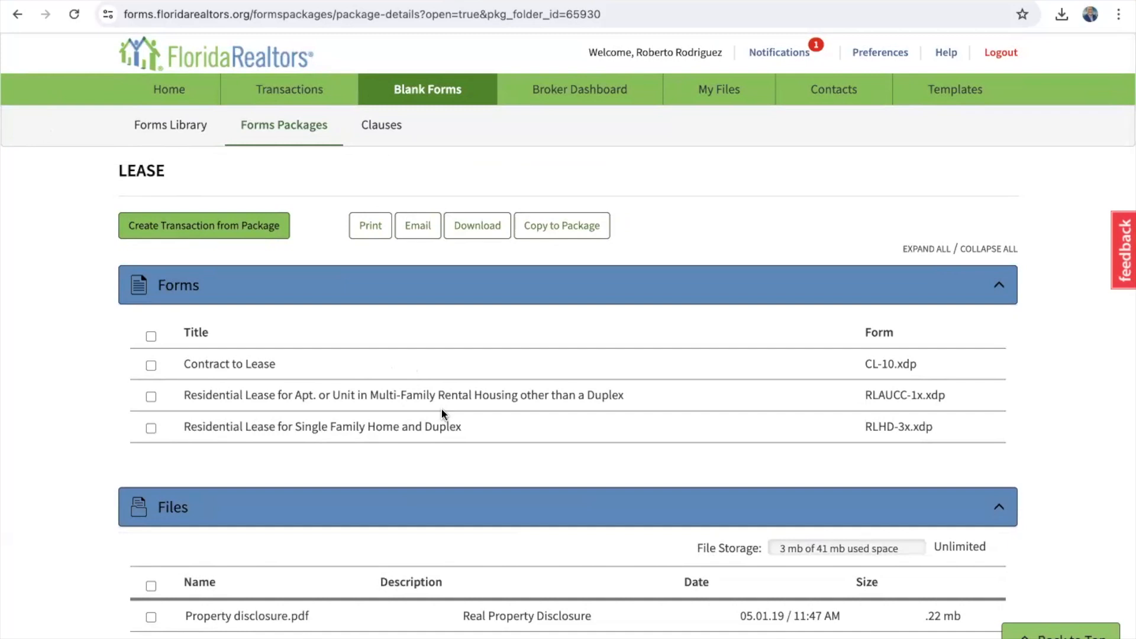
{"action": "scroll", "coordinate": [441, 407], "scroll_direction": "down", "scroll_amount": 3}
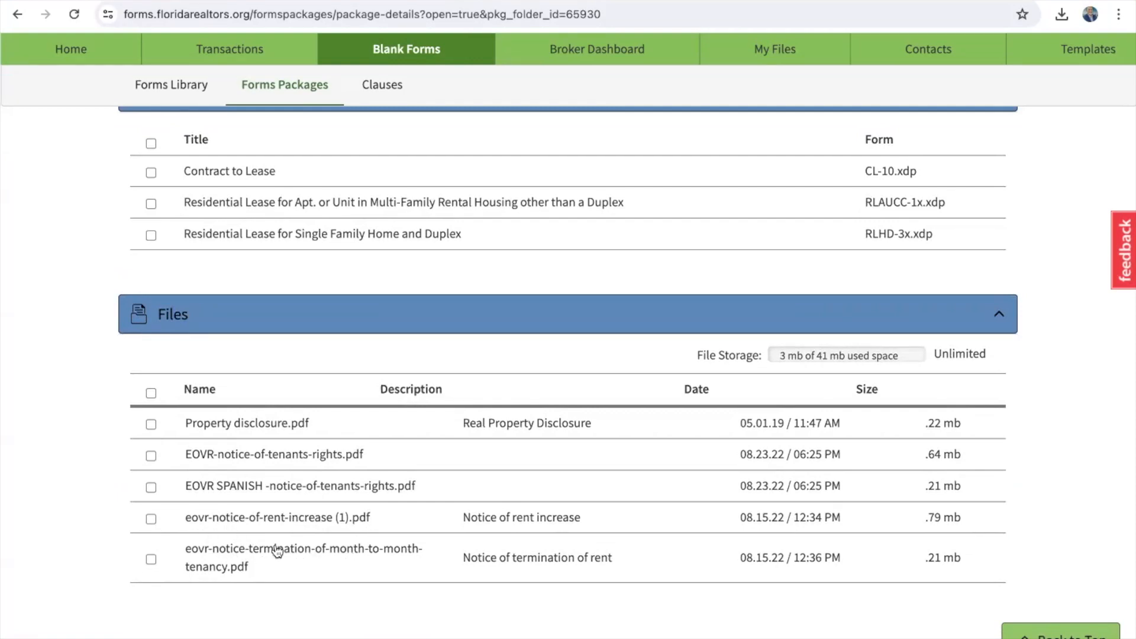
{"action": "scroll", "coordinate": [277, 550], "scroll_direction": "up", "scroll_amount": 4}
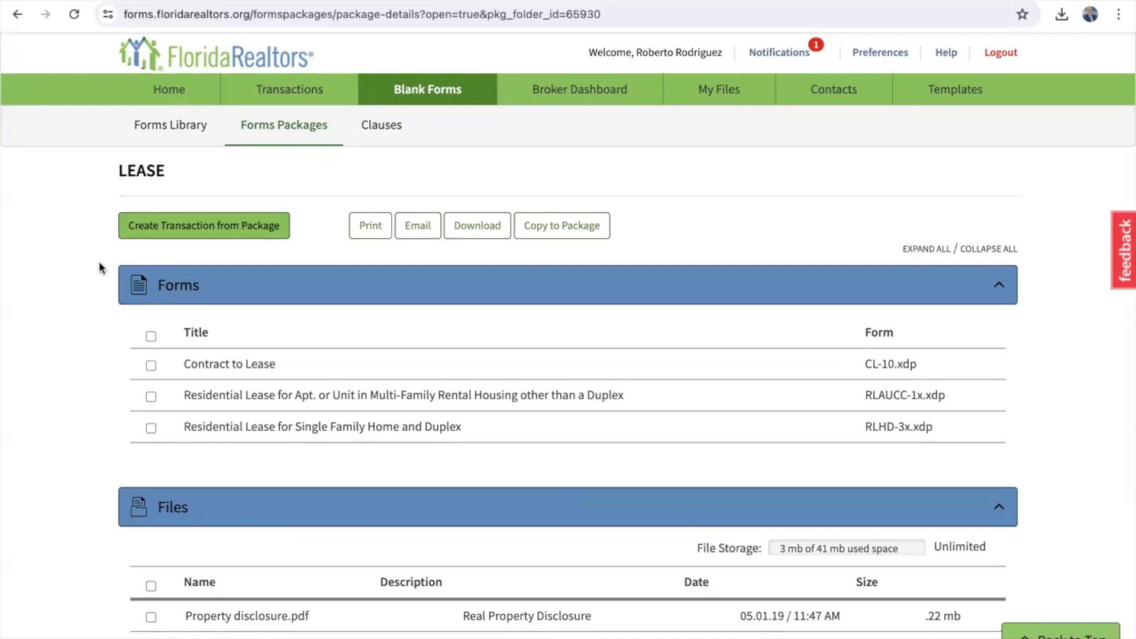
{"action": "scroll", "coordinate": [99, 261], "scroll_direction": "down", "scroll_amount": 3}
{"action": "scroll", "coordinate": [99, 261], "scroll_direction": "up", "scroll_amount": 3}
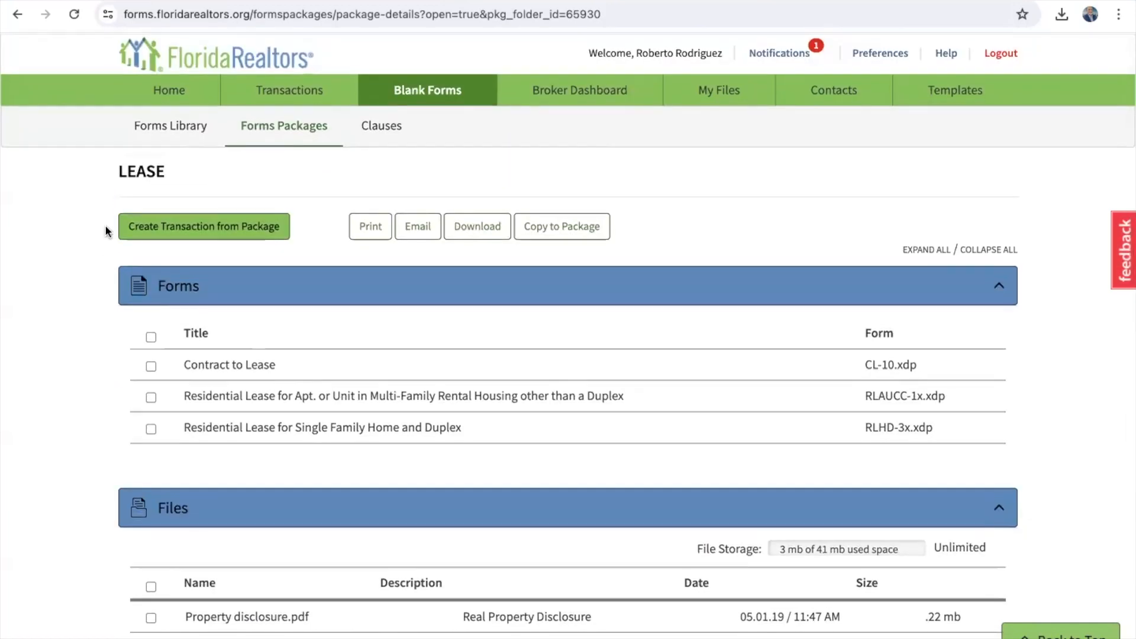
Step: Return to the Forms Packages list and scroll down the seven Brokerage Wide packages
{"action": "left_click", "coordinate": [273, 137]}
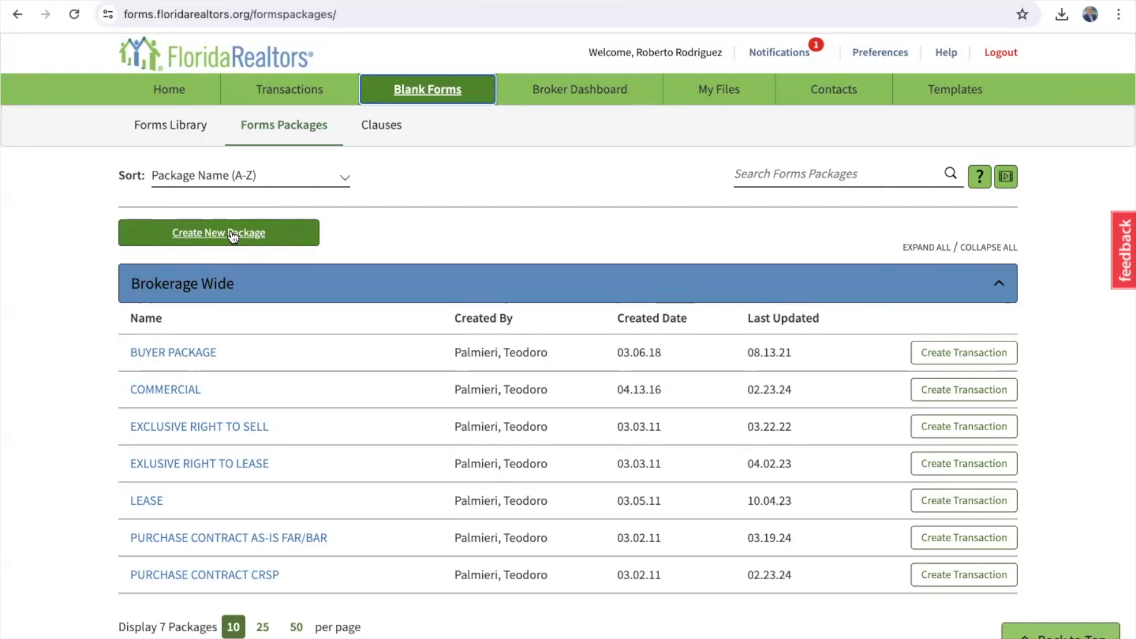
{"action": "scroll", "coordinate": [246, 399], "scroll_direction": "down", "scroll_amount": 3}
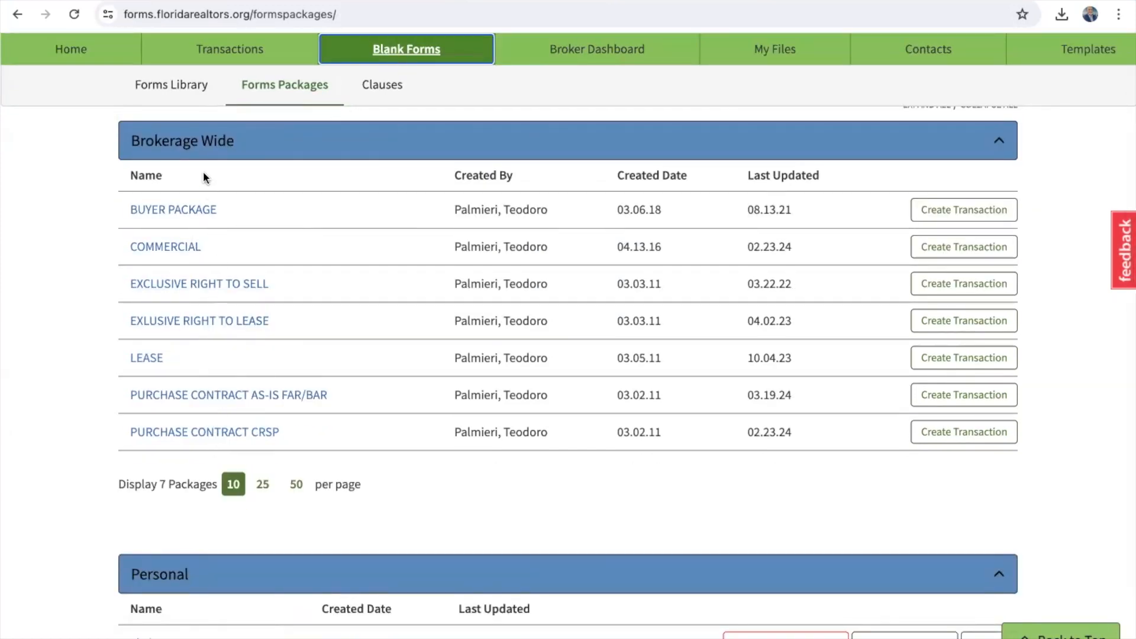
Step: In the PURCHASE CONTRACT AS-IS FAR/BAR package, untick the AS IS Residential Contract for Sale and Purchase
{"action": "left_click", "coordinate": [168, 395]}
{"action": "scroll", "coordinate": [168, 398], "scroll_direction": "down", "scroll_amount": 3}
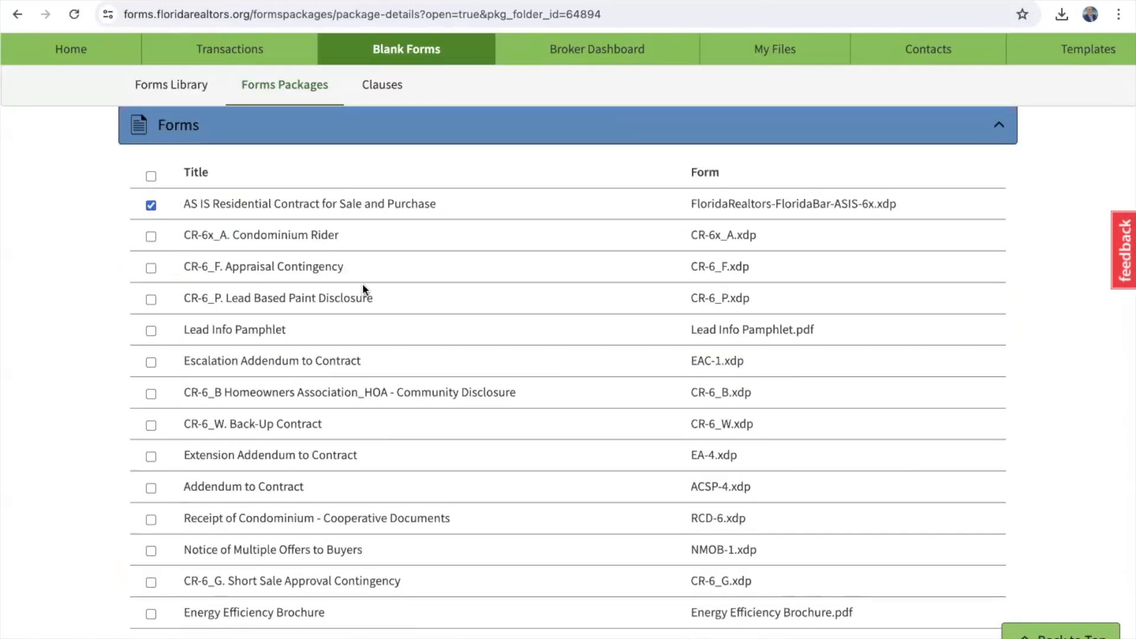
{"action": "scroll", "coordinate": [363, 283], "scroll_direction": "up", "scroll_amount": 3}
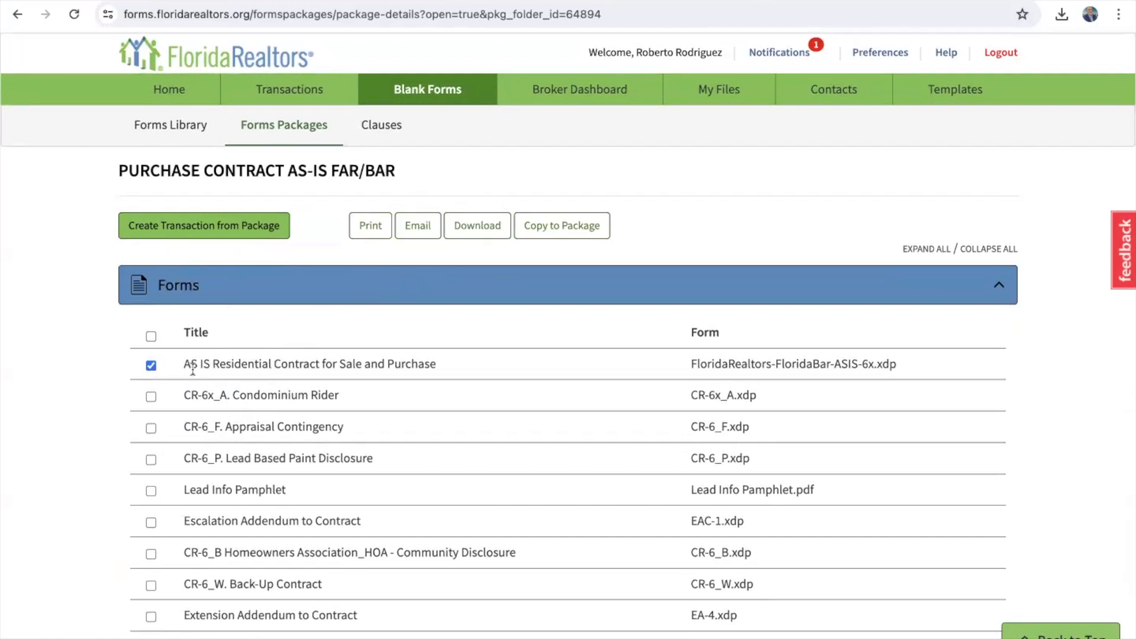
{"action": "left_click", "coordinate": [151, 365]}
{"action": "triple_click", "coordinate": [243, 366]}
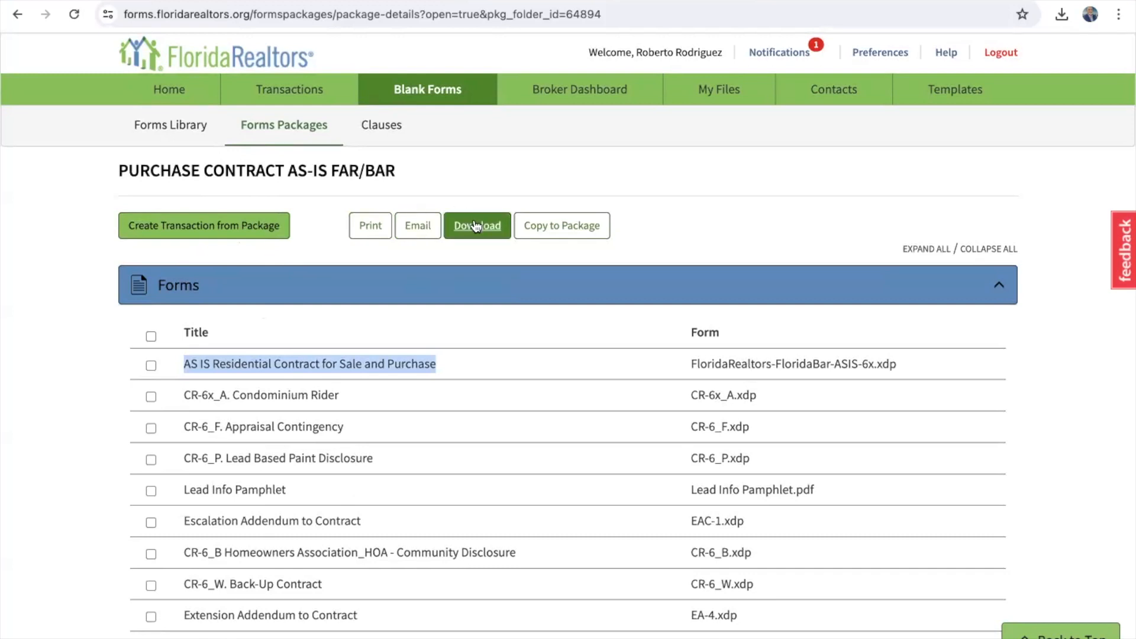
Step: From the Forms Packages list, create a new package named 'Listing Agreement'
{"action": "left_click", "coordinate": [285, 130]}
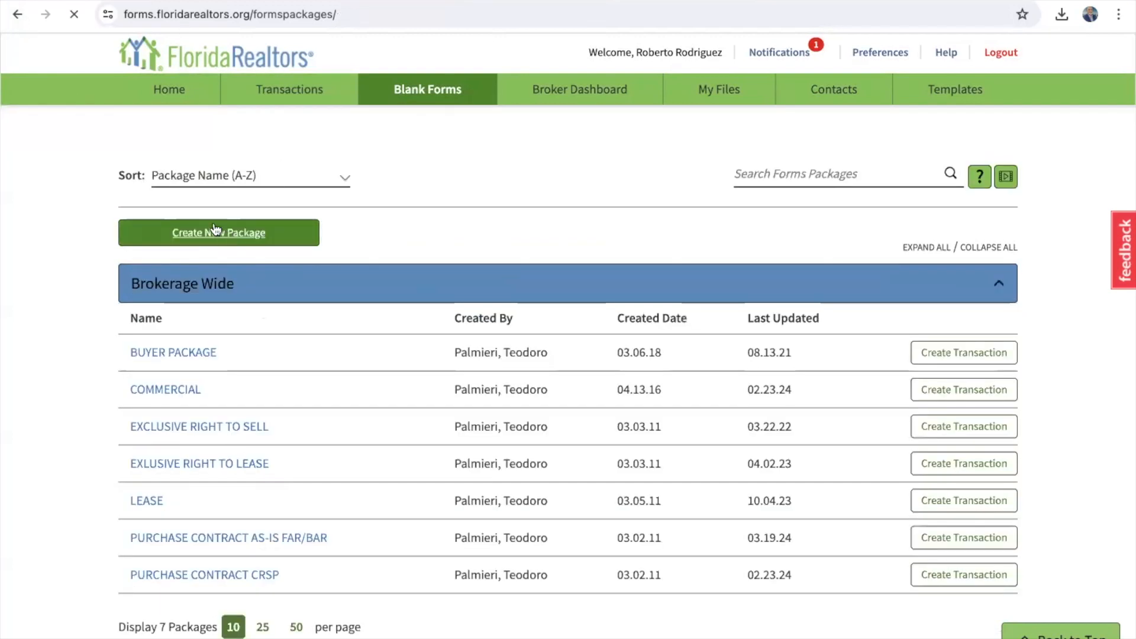
{"action": "left_click", "coordinate": [200, 237]}
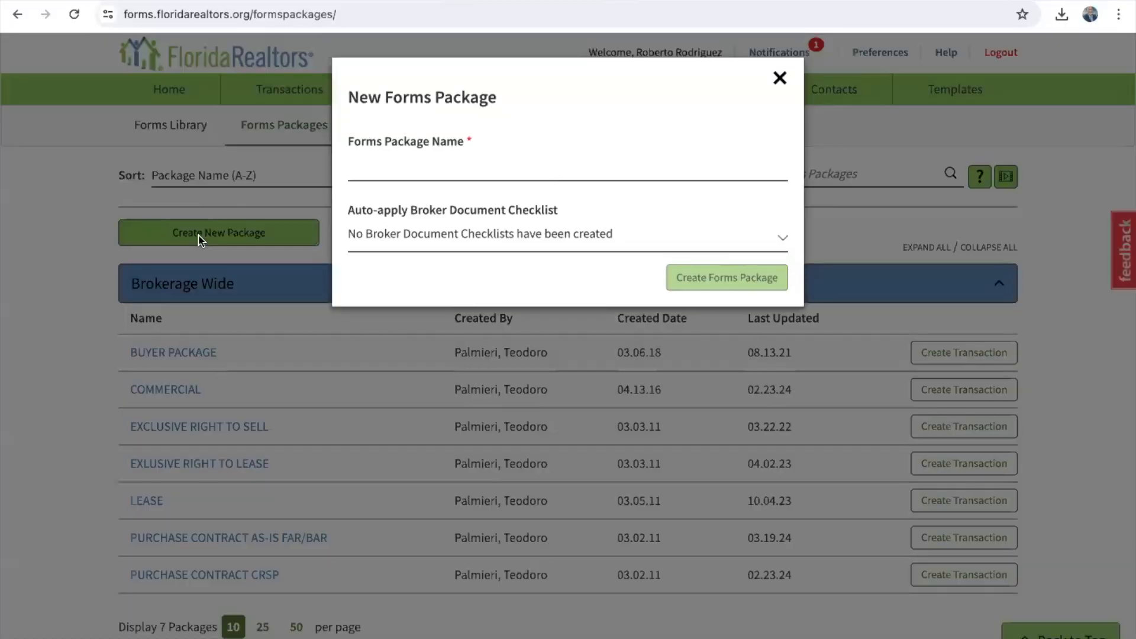
{"action": "left_click", "coordinate": [414, 166]}
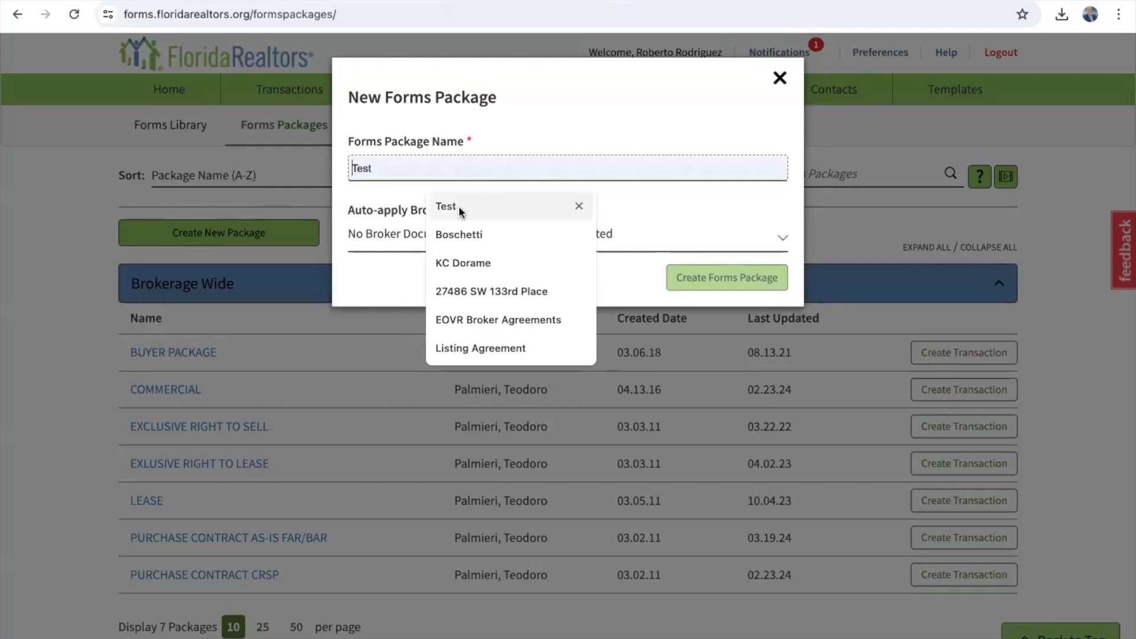
{"action": "left_click", "coordinate": [484, 348]}
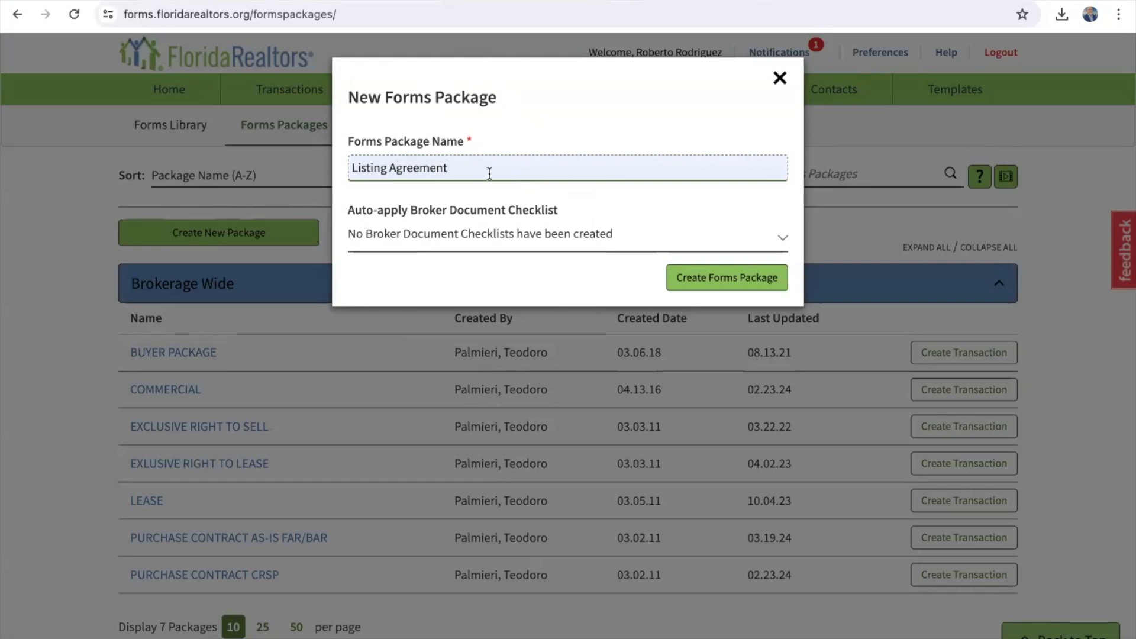
{"action": "left_click", "coordinate": [700, 279]}
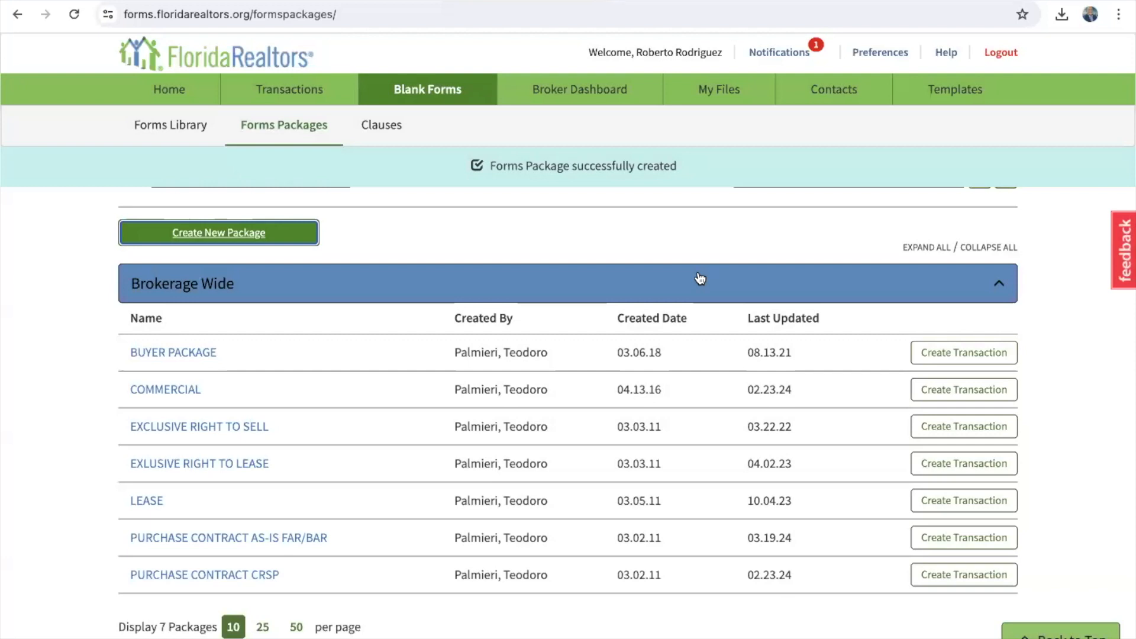
Step: Open the Florida Blank Form Library from the empty Listing Agreement package
{"action": "scroll", "coordinate": [700, 275], "scroll_direction": "down", "scroll_amount": 5}
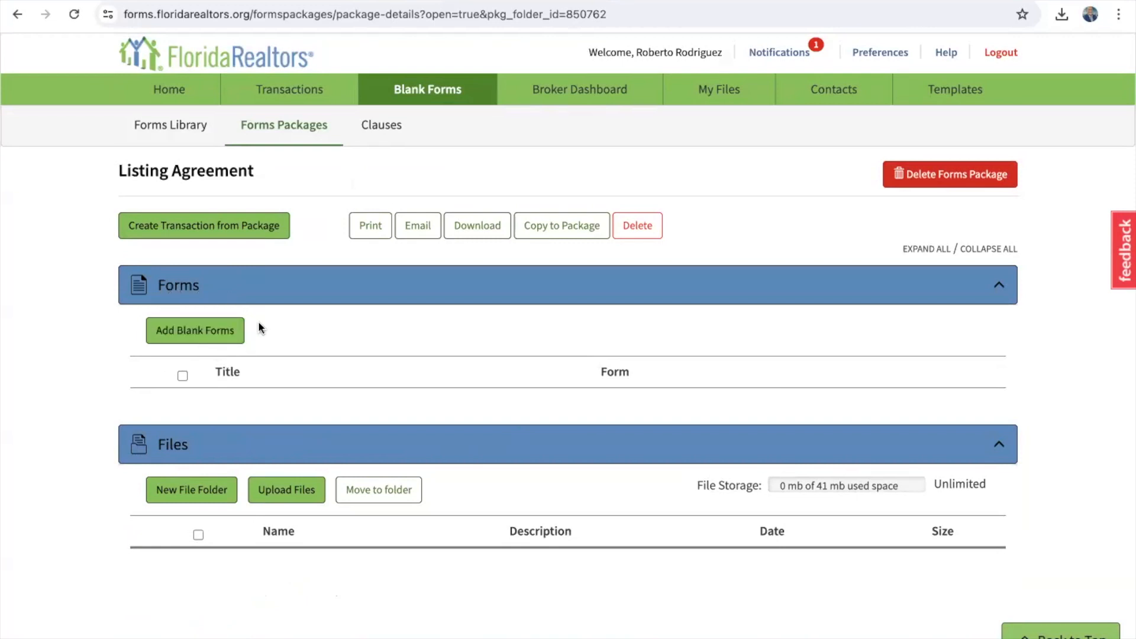
{"action": "left_click", "coordinate": [201, 333]}
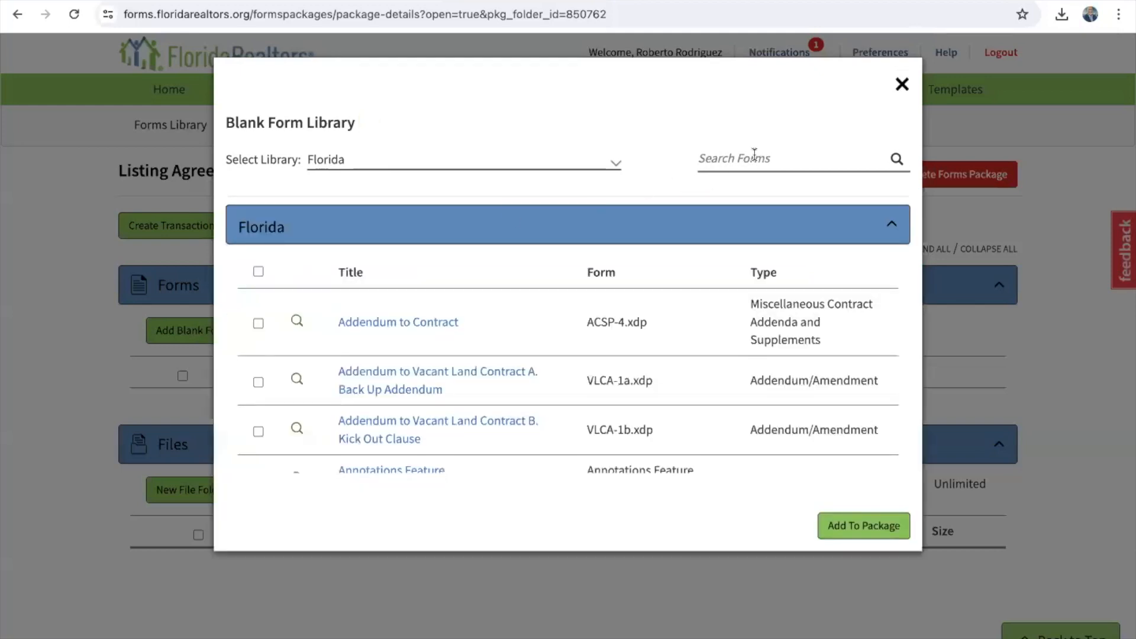
Step: Search the library for 'listing' and add Exclusive Right of Sale Listing Agreement, Transaction Broker
{"action": "left_click", "coordinate": [754, 154]}
{"action": "type", "text": "listing"}
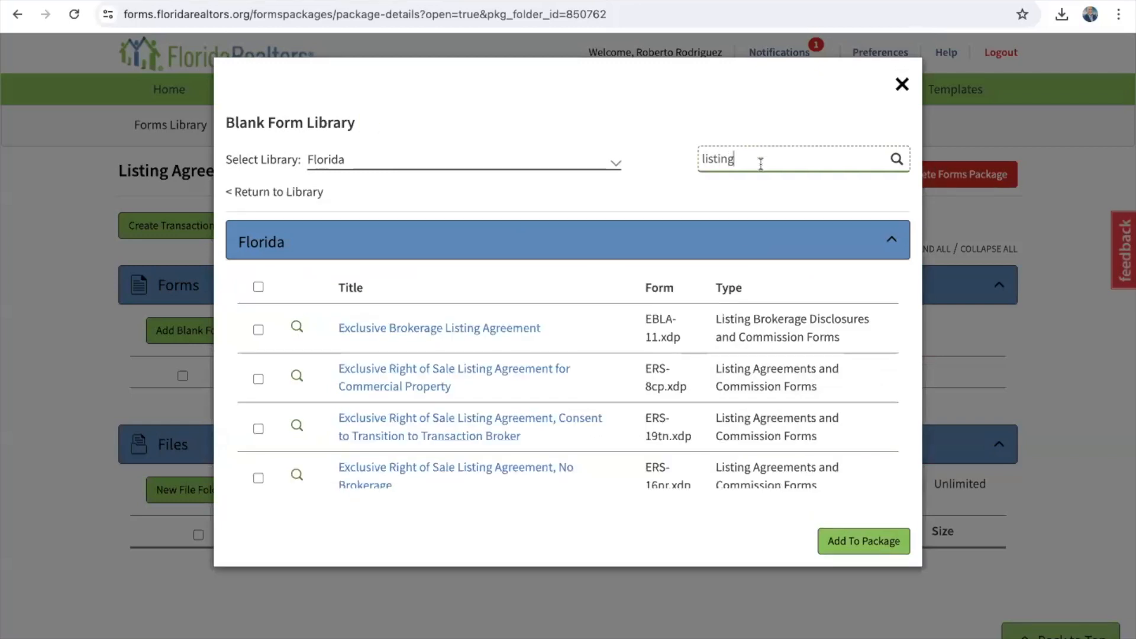
{"action": "scroll", "coordinate": [510, 396], "scroll_direction": "down", "scroll_amount": 5}
{"action": "scroll", "coordinate": [510, 396], "scroll_direction": "down", "scroll_amount": 2}
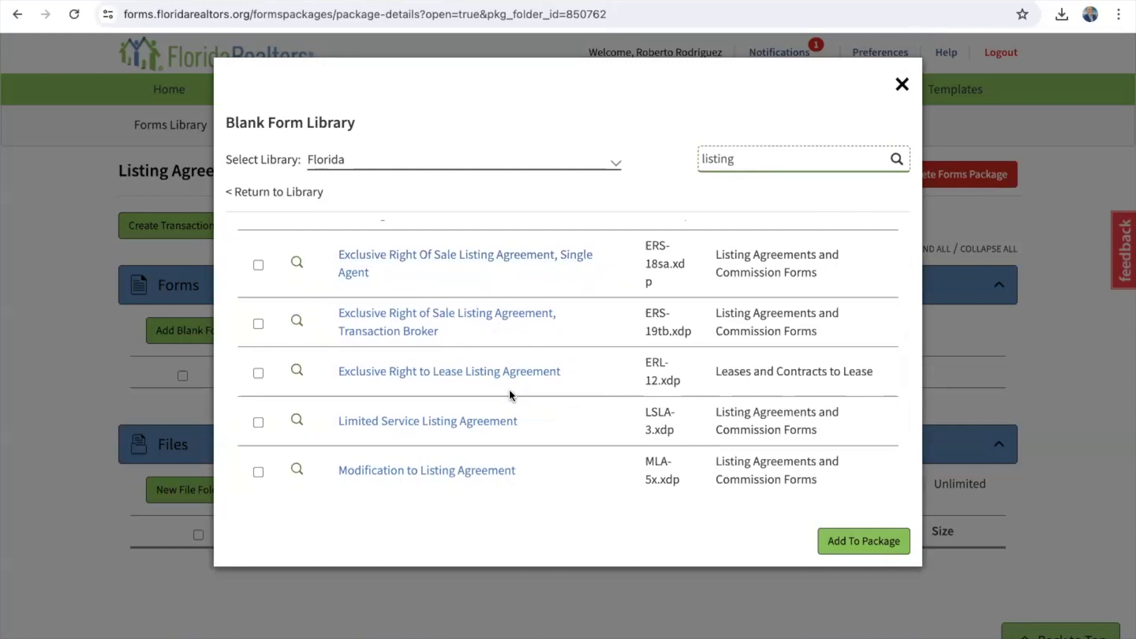
{"action": "left_click", "coordinate": [258, 324]}
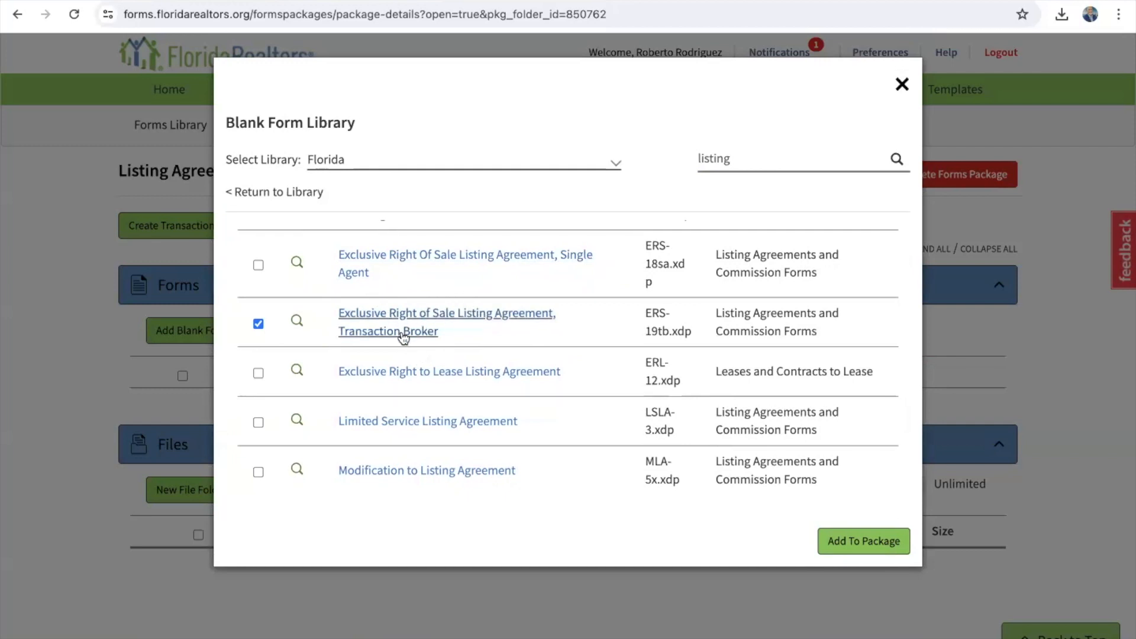
{"action": "left_click", "coordinate": [865, 546]}
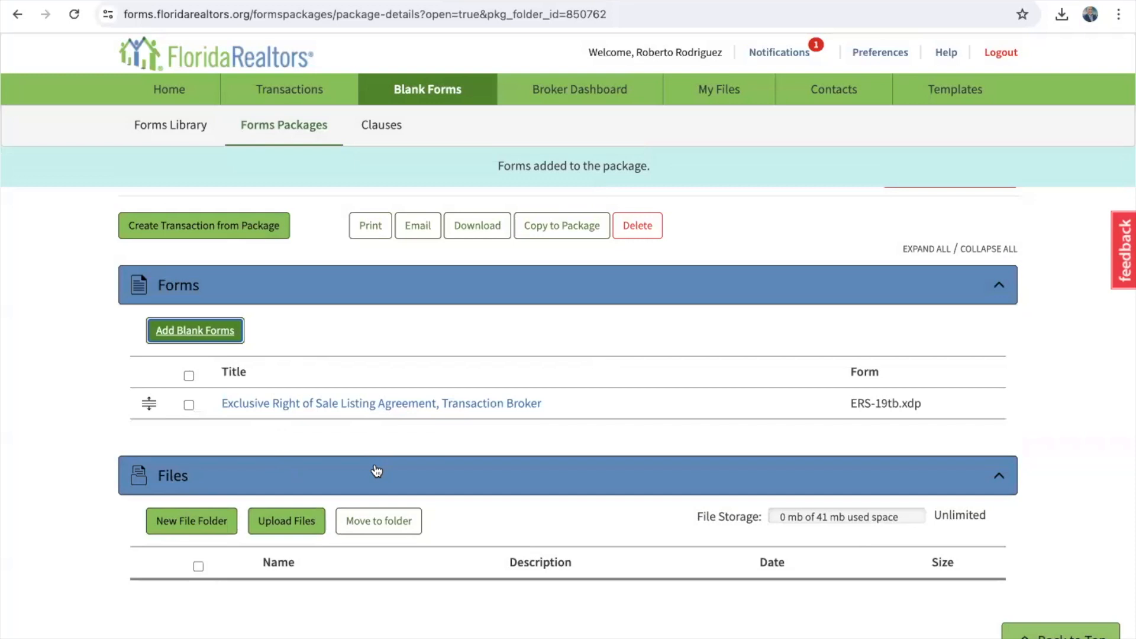
Step: Search 'lead' and add CR-6_P. Lead Based Paint Disclosure and Lead Info Pamphlet to the package
{"action": "left_click", "coordinate": [199, 331]}
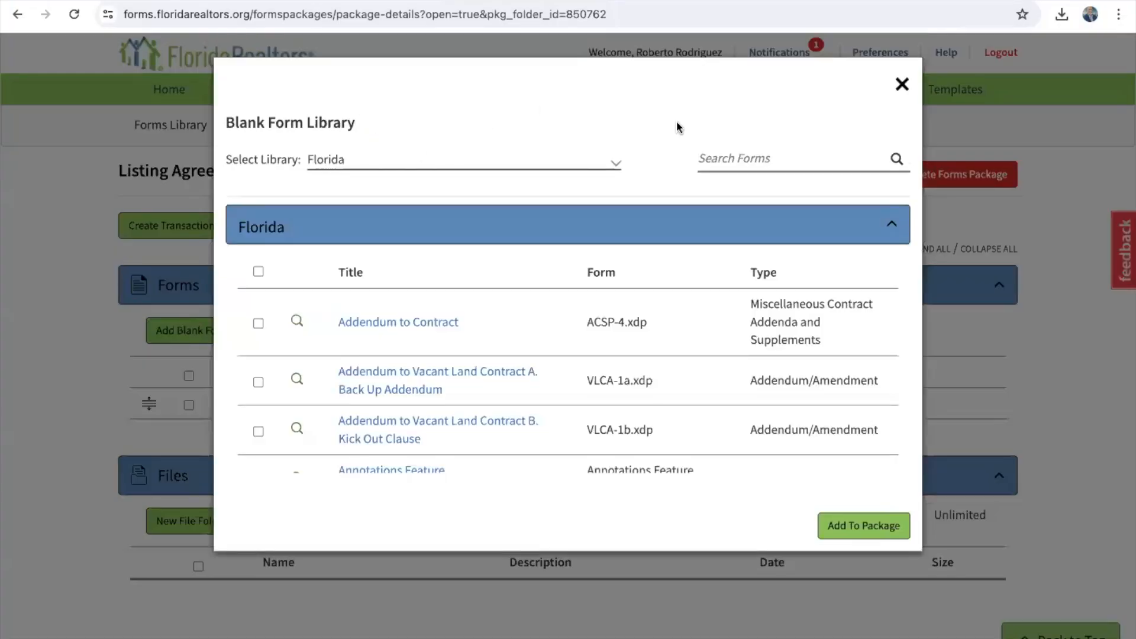
{"action": "left_click", "coordinate": [723, 158]}
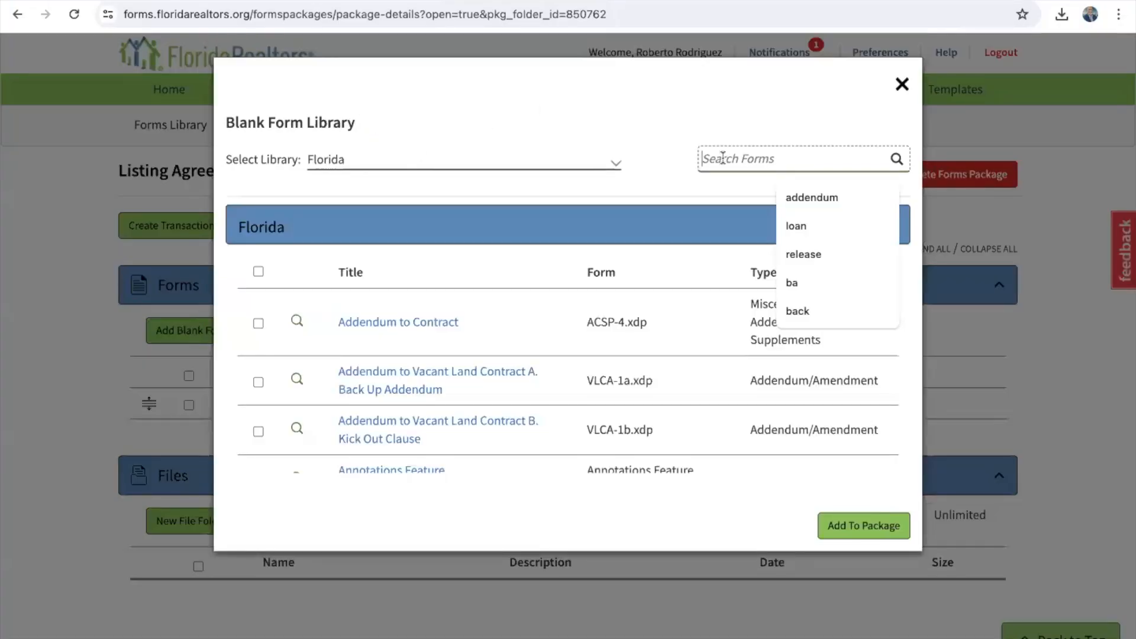
{"action": "type", "text": "lead"}
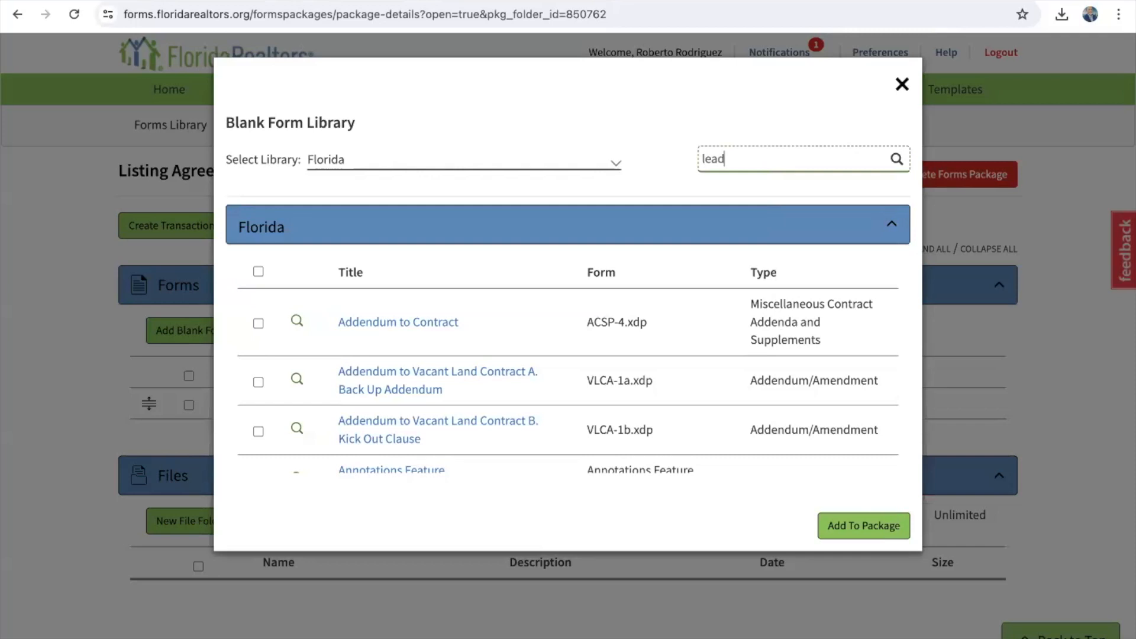
{"action": "left_click", "coordinate": [897, 159]}
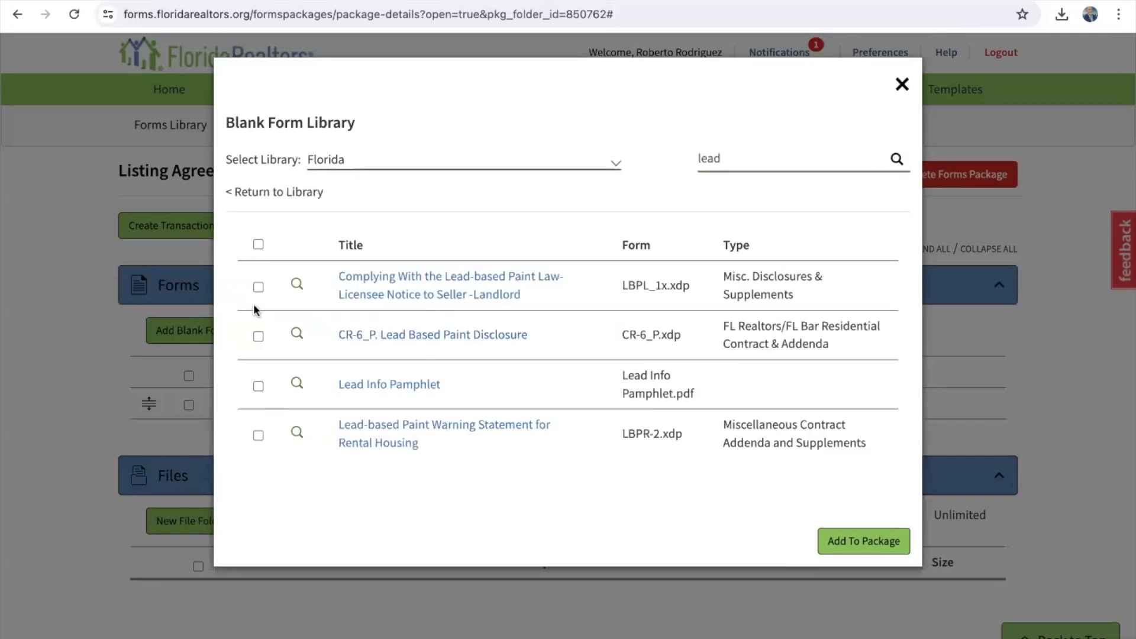
{"action": "left_click", "coordinate": [258, 337]}
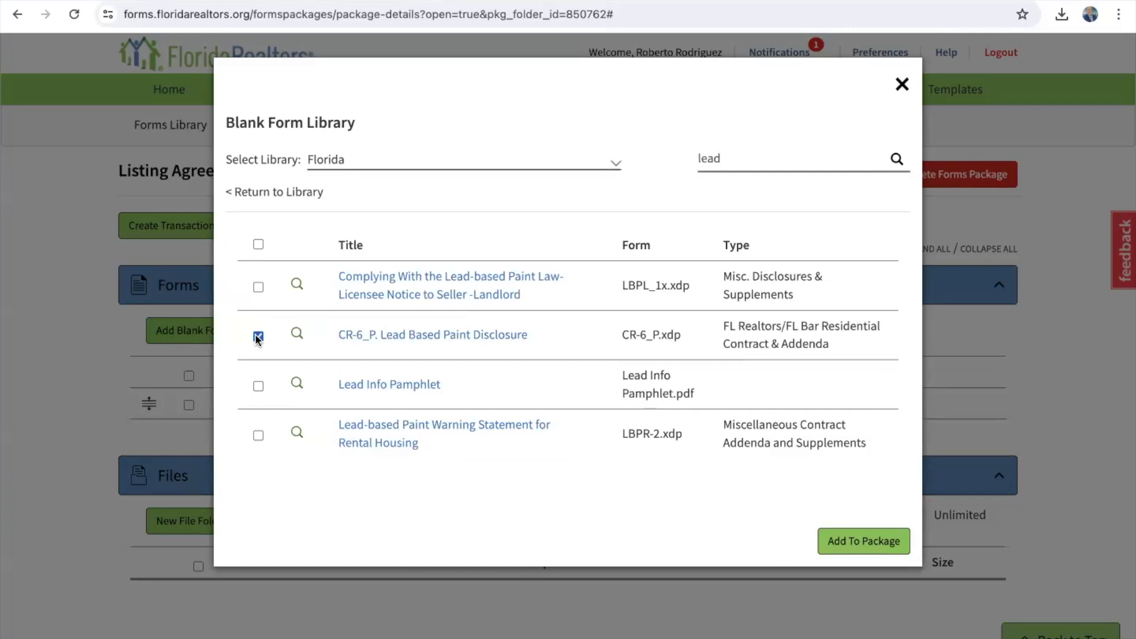
{"action": "left_click", "coordinate": [258, 387]}
{"action": "left_click", "coordinate": [871, 543]}
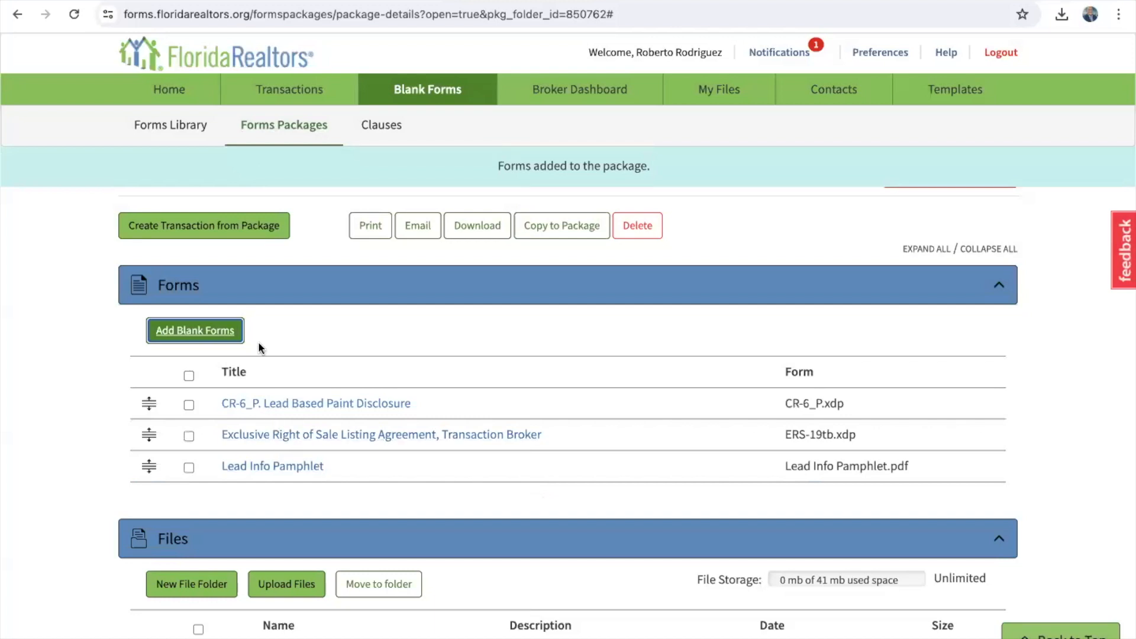
{"action": "left_click", "coordinate": [196, 330]}
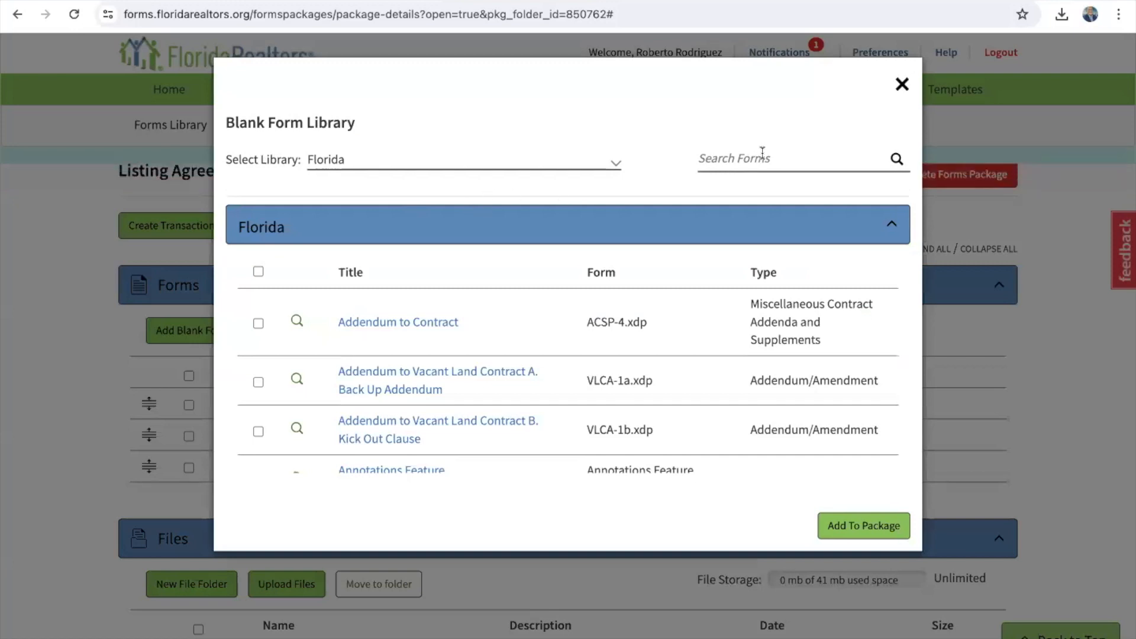
Step: Search 'sellers' and add the Residential and Condominium Sellers Property Disclosures, then return to Forms Packages
{"action": "left_click", "coordinate": [763, 154]}
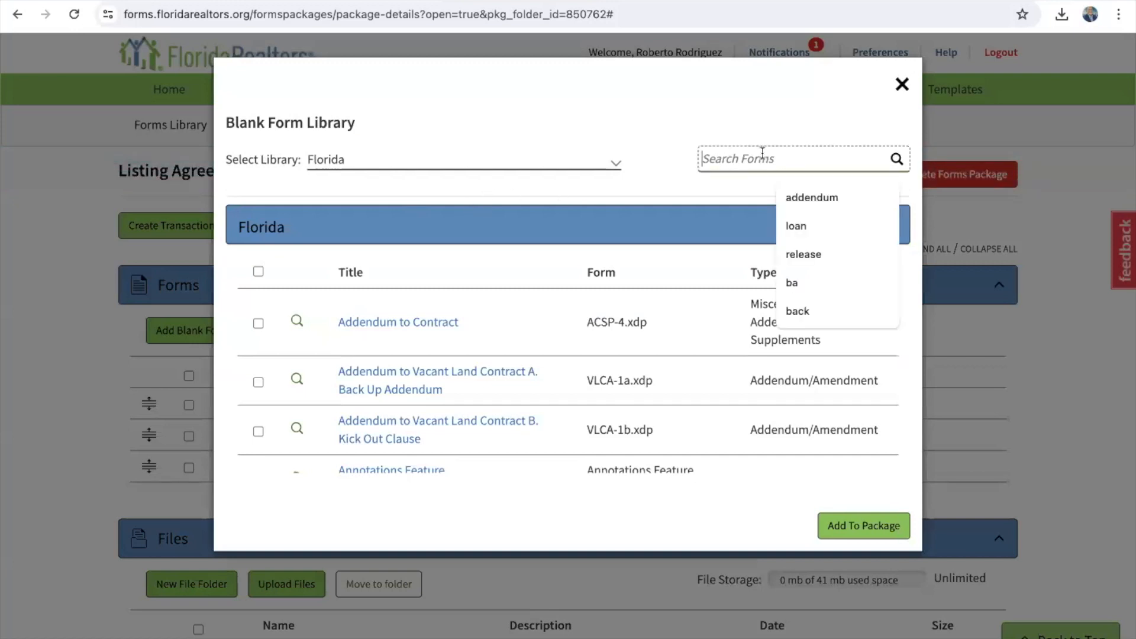
{"action": "type", "text": "sellers"}
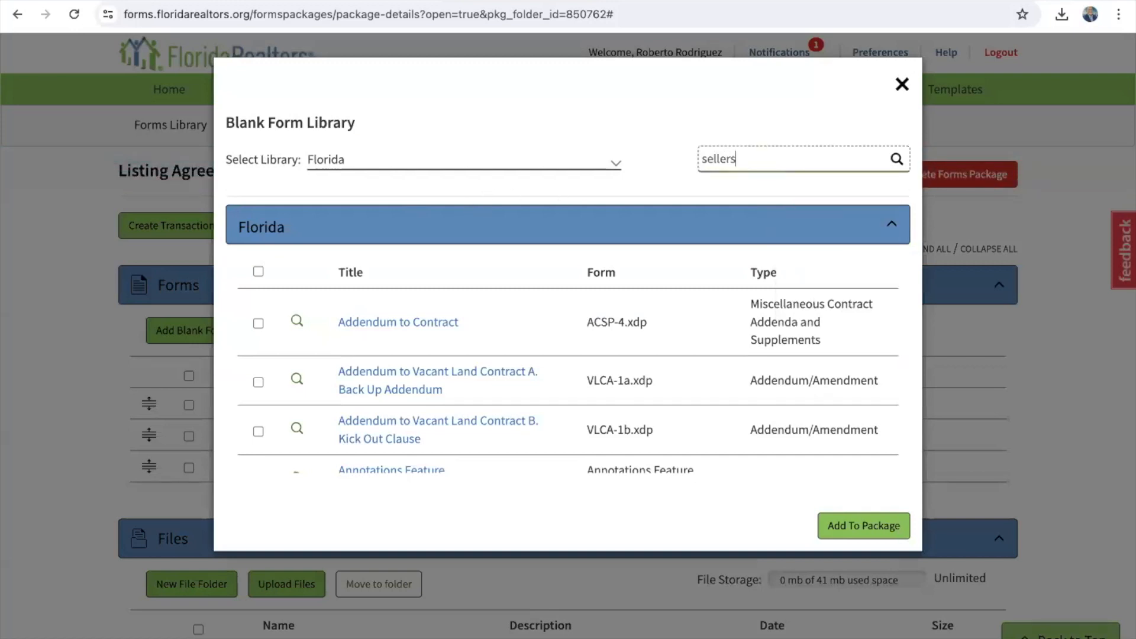
{"action": "left_click", "coordinate": [897, 158]}
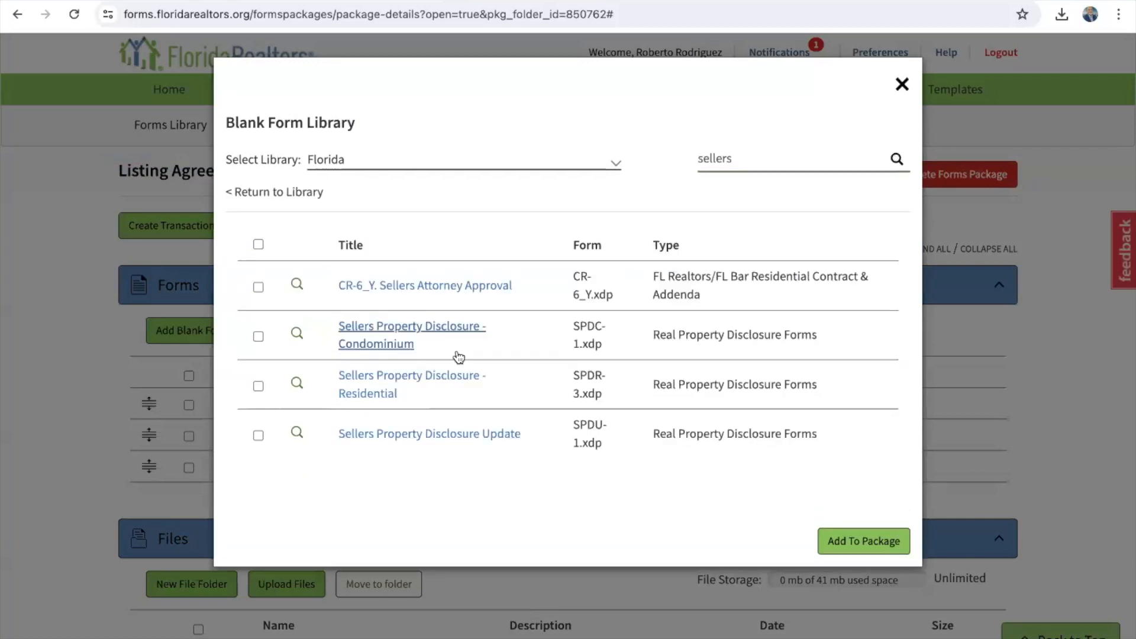
{"action": "scroll", "coordinate": [460, 357], "scroll_direction": "down", "scroll_amount": 1}
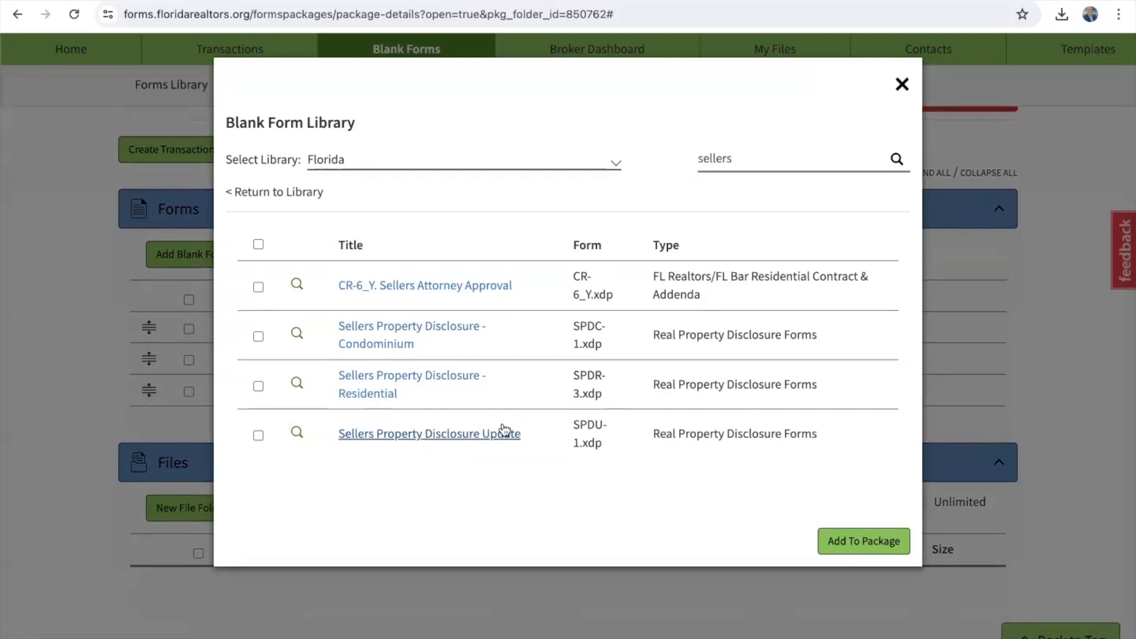
{"action": "left_click", "coordinate": [259, 386]}
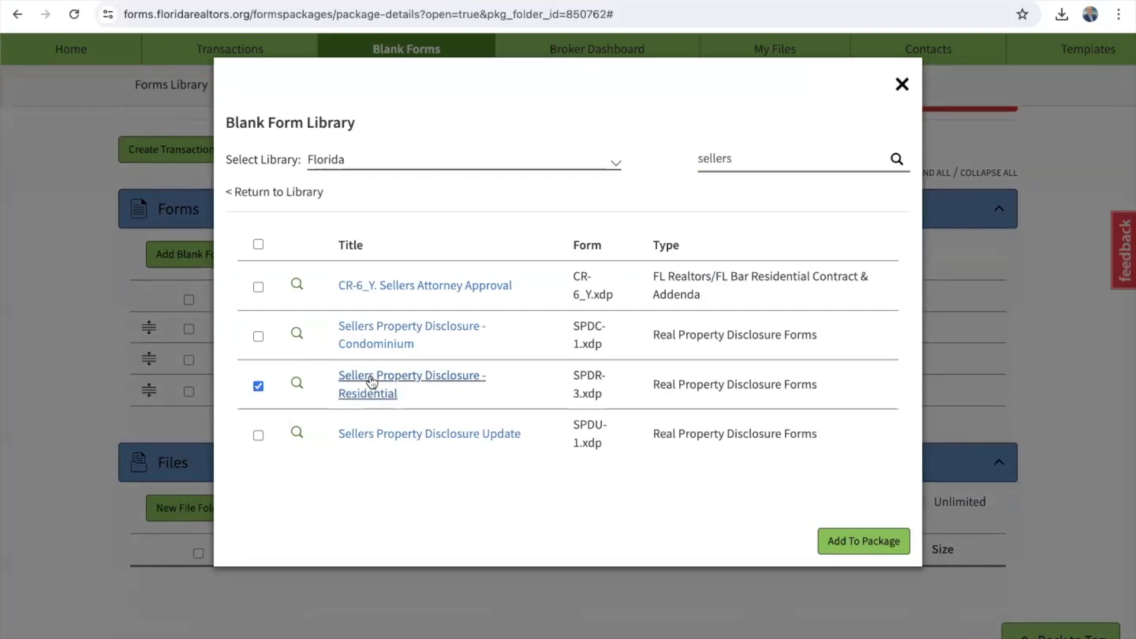
{"action": "left_click", "coordinate": [258, 337]}
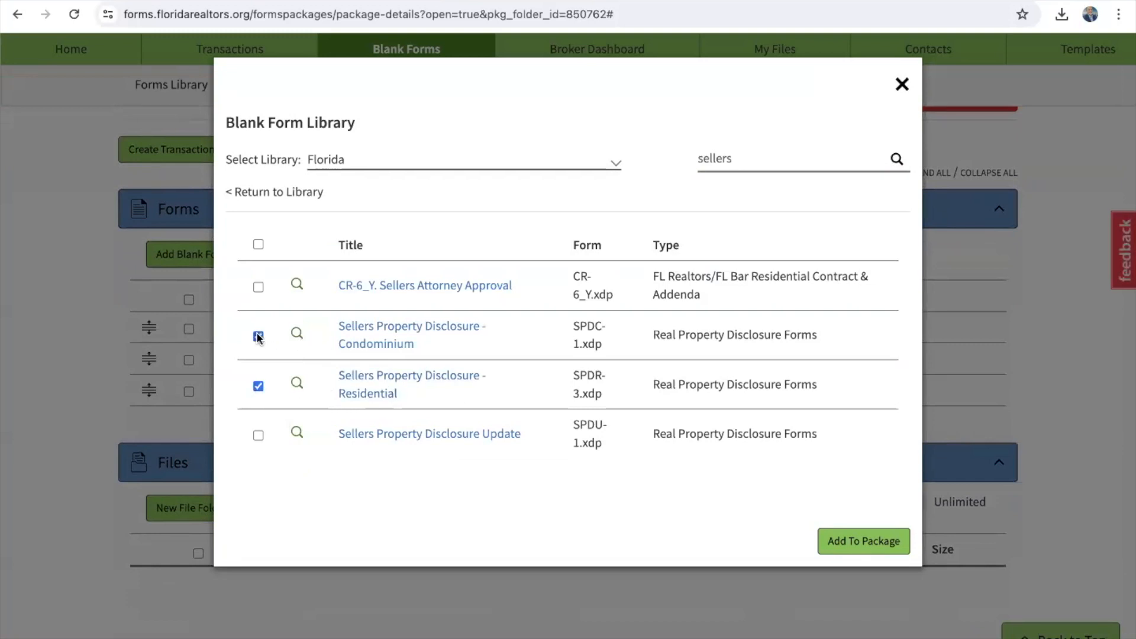
{"action": "left_click", "coordinate": [875, 542]}
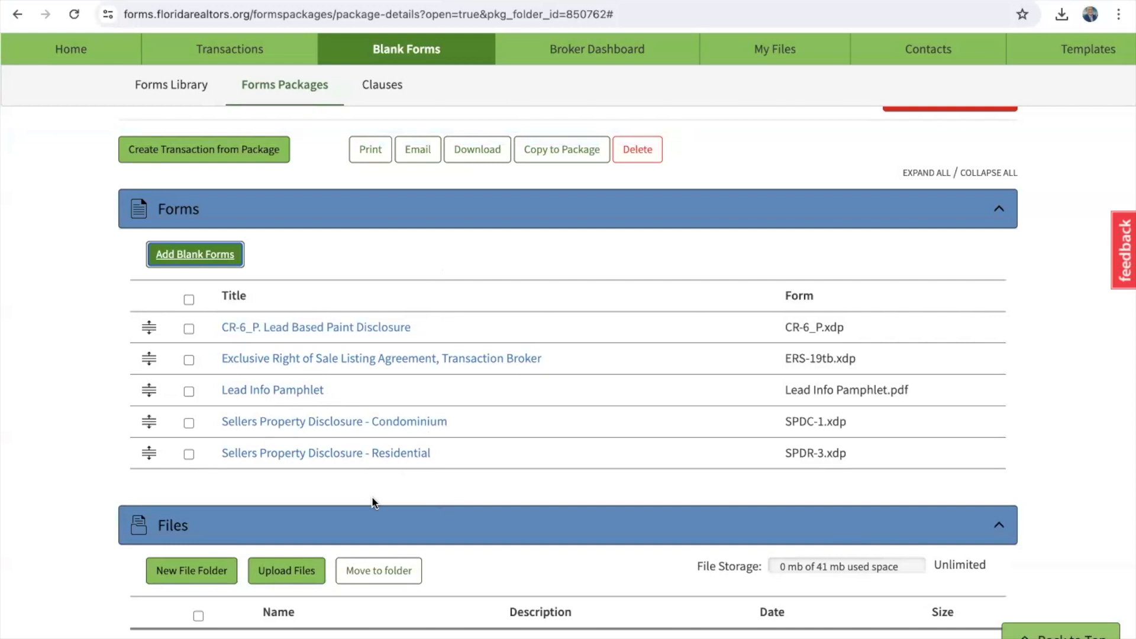
{"action": "scroll", "coordinate": [374, 503], "scroll_direction": "up", "scroll_amount": 2}
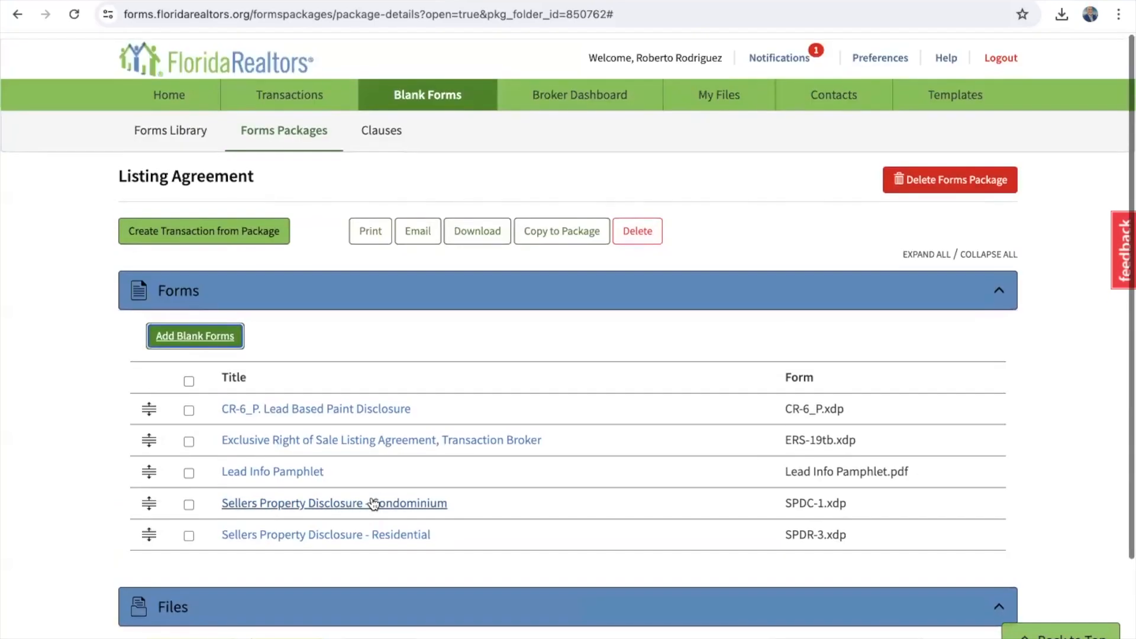
{"action": "left_click", "coordinate": [282, 126]}
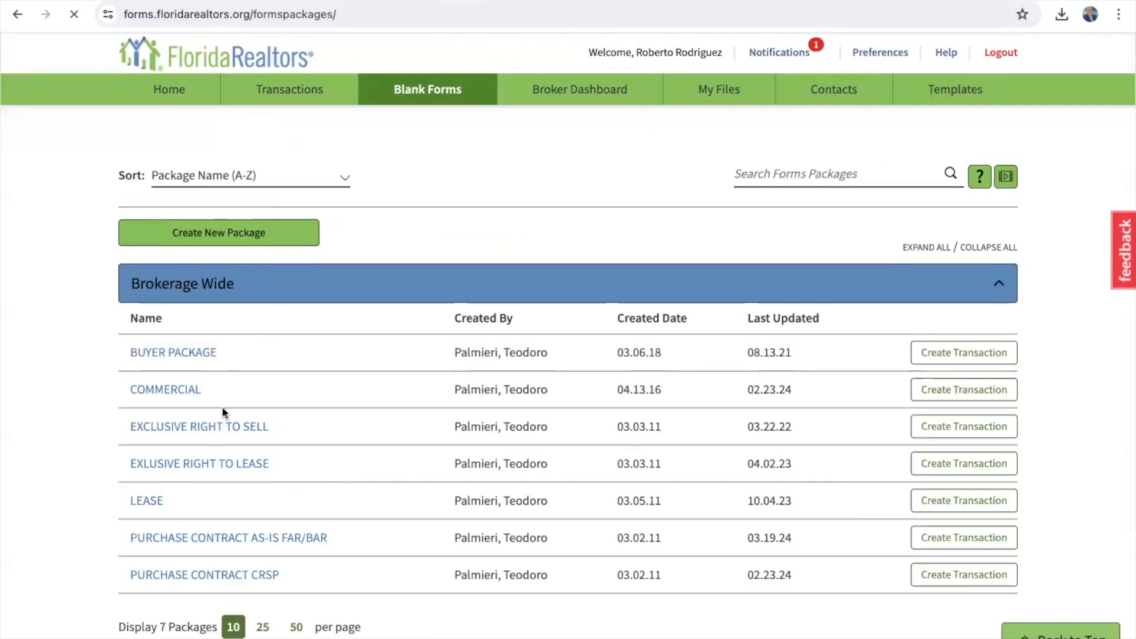
Step: Delete the Listing Agreement package dated 03.08.24
{"action": "scroll", "coordinate": [201, 445], "scroll_direction": "down", "scroll_amount": 4}
{"action": "scroll", "coordinate": [201, 445], "scroll_direction": "down", "scroll_amount": 1}
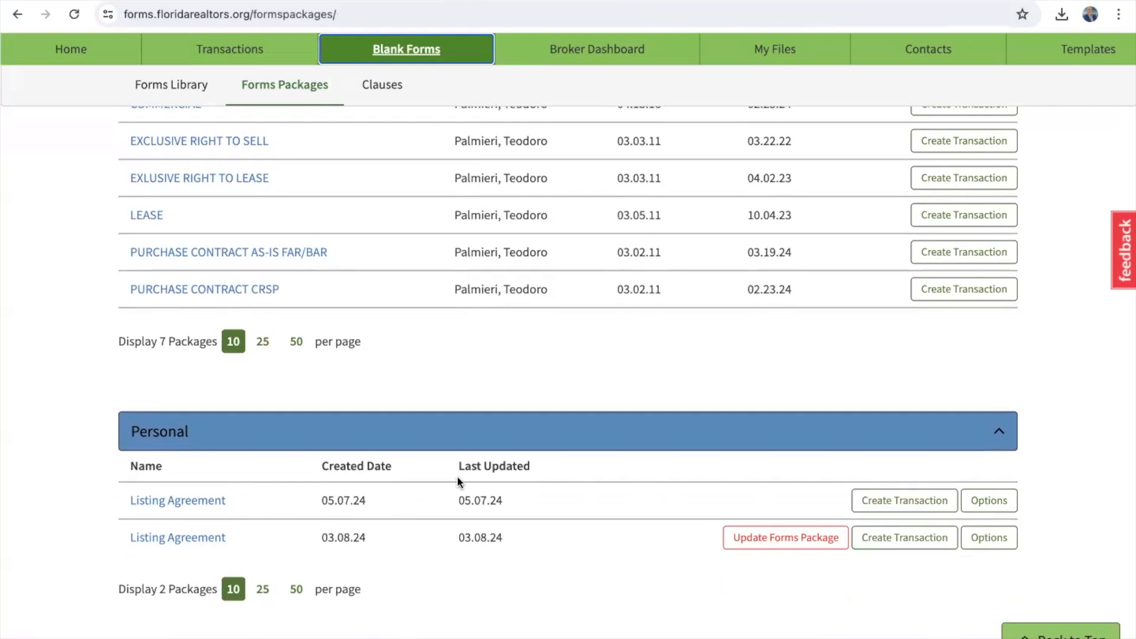
{"action": "left_click", "coordinate": [210, 537]}
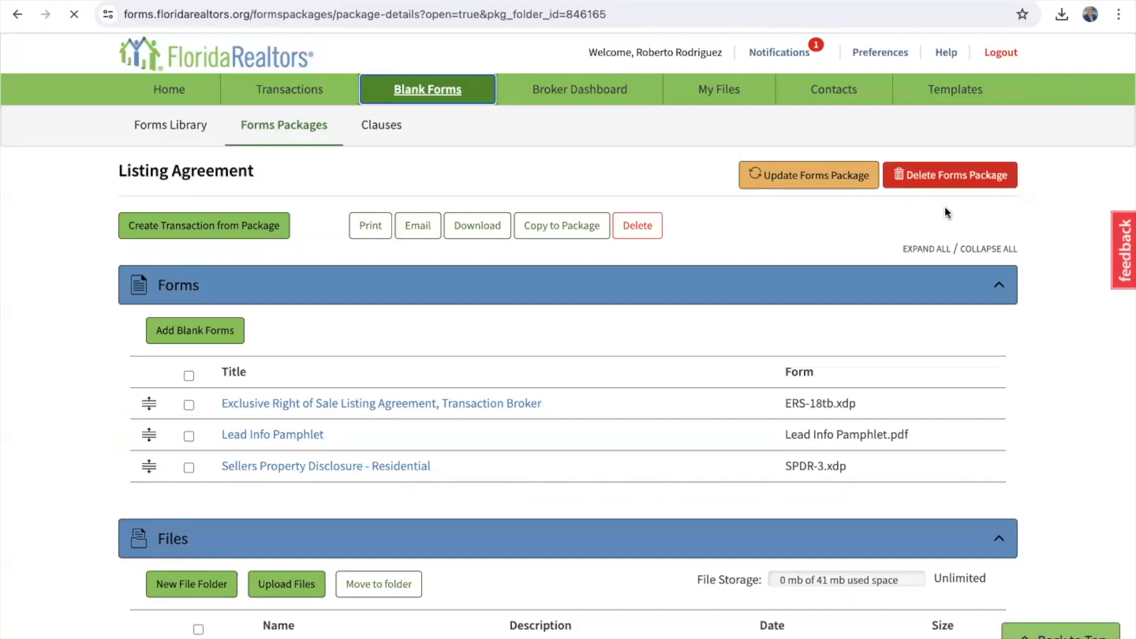
{"action": "left_click", "coordinate": [979, 173]}
{"action": "left_click", "coordinate": [627, 225]}
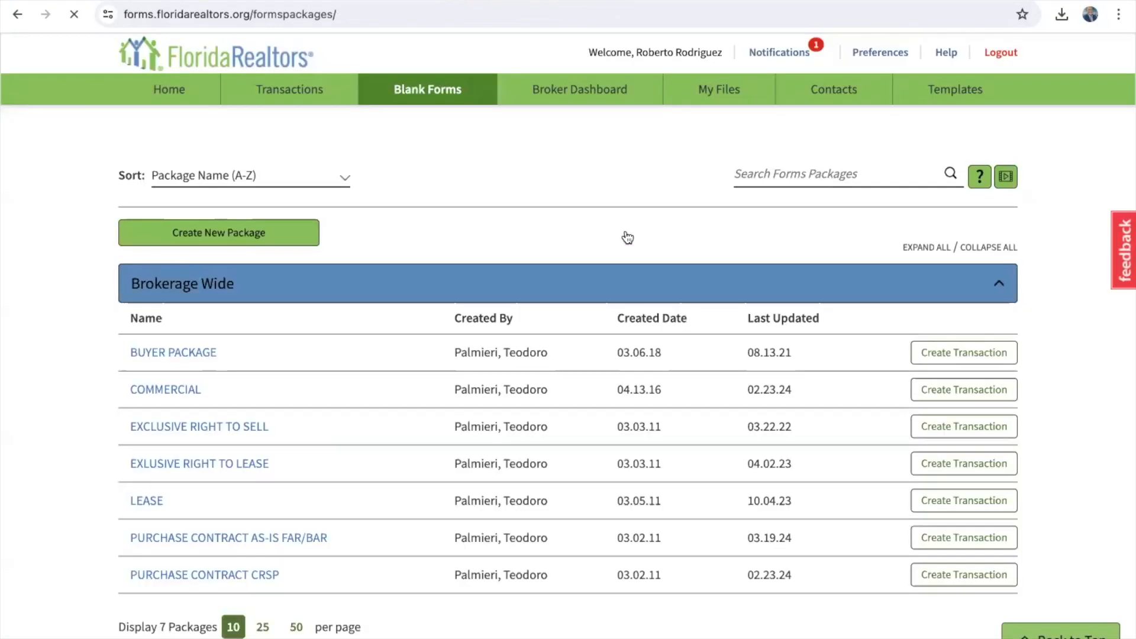
Step: Open the BUYER PACKAGE to view its forms
{"action": "scroll", "coordinate": [627, 238], "scroll_direction": "down", "scroll_amount": 4}
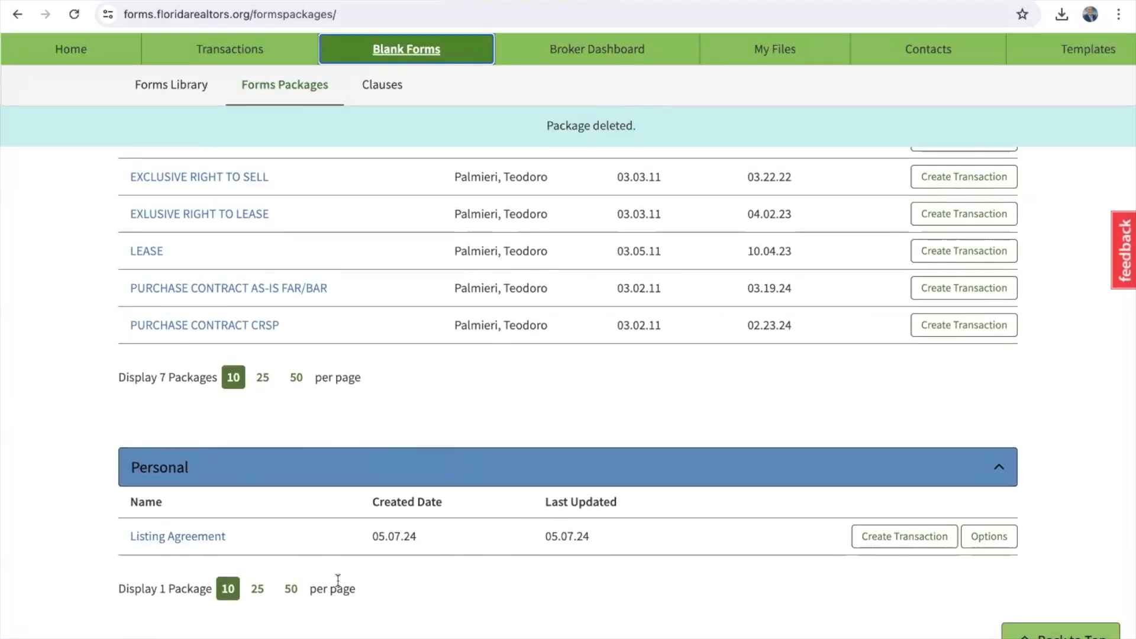
{"action": "scroll", "coordinate": [337, 579], "scroll_direction": "up", "scroll_amount": 3}
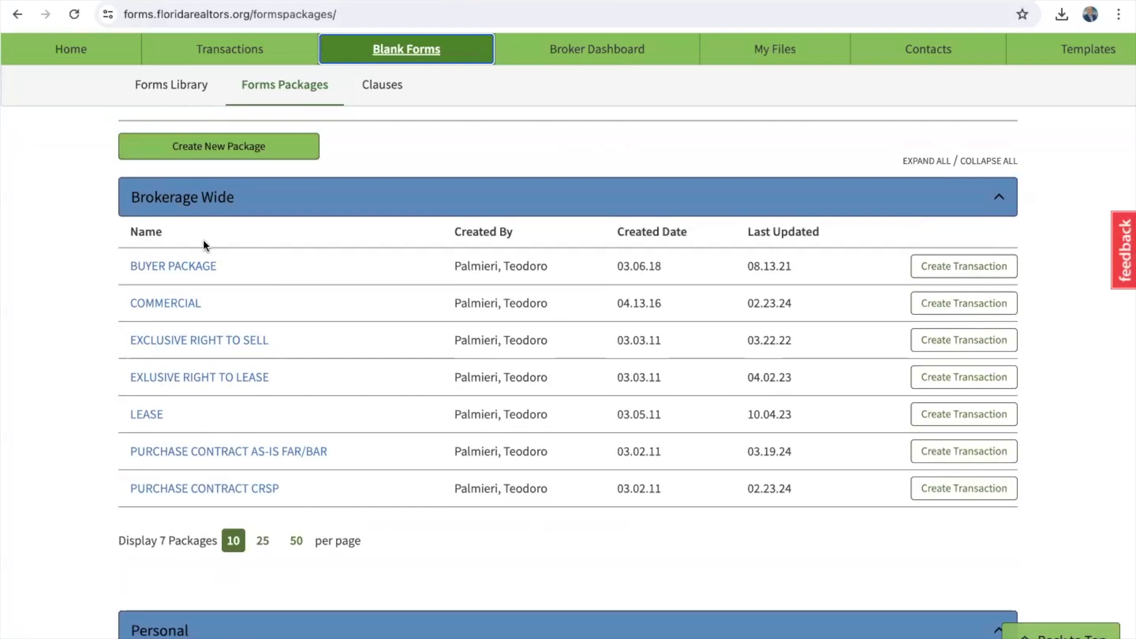
{"action": "left_click", "coordinate": [185, 268]}
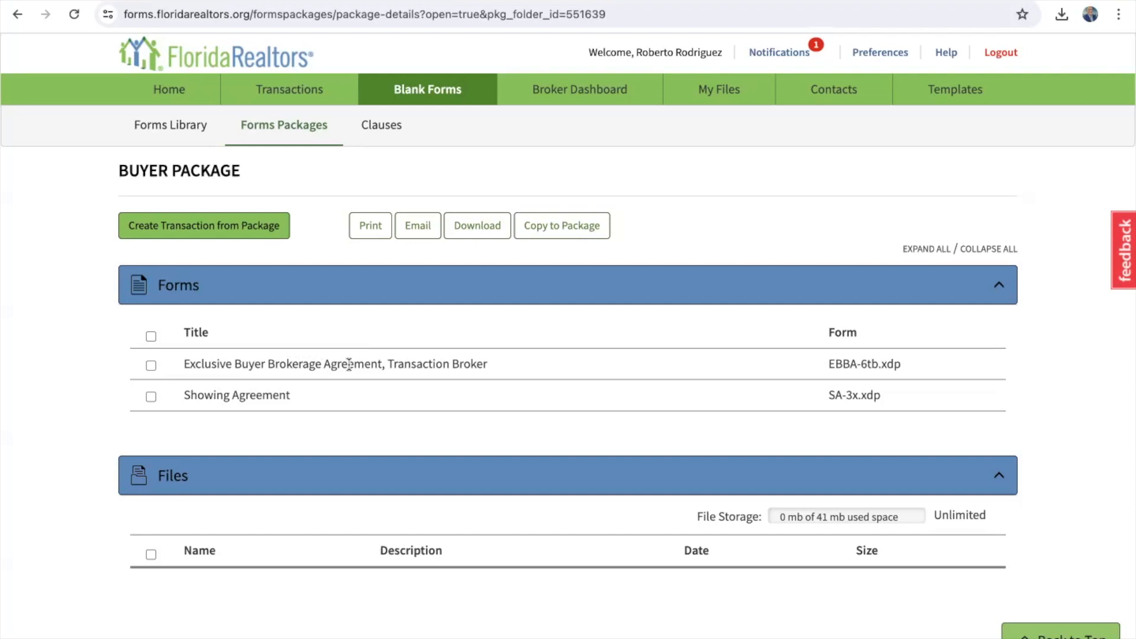
{"action": "scroll", "coordinate": [350, 364], "scroll_direction": "down", "scroll_amount": 1}
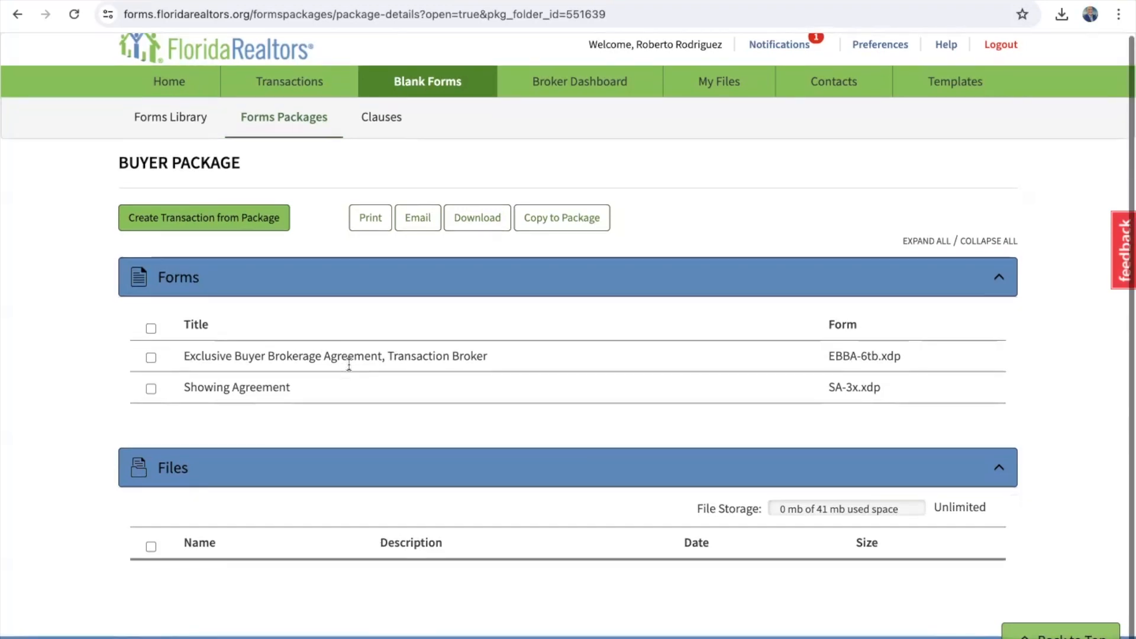
{"action": "scroll", "coordinate": [349, 364], "scroll_direction": "up", "scroll_amount": 1}
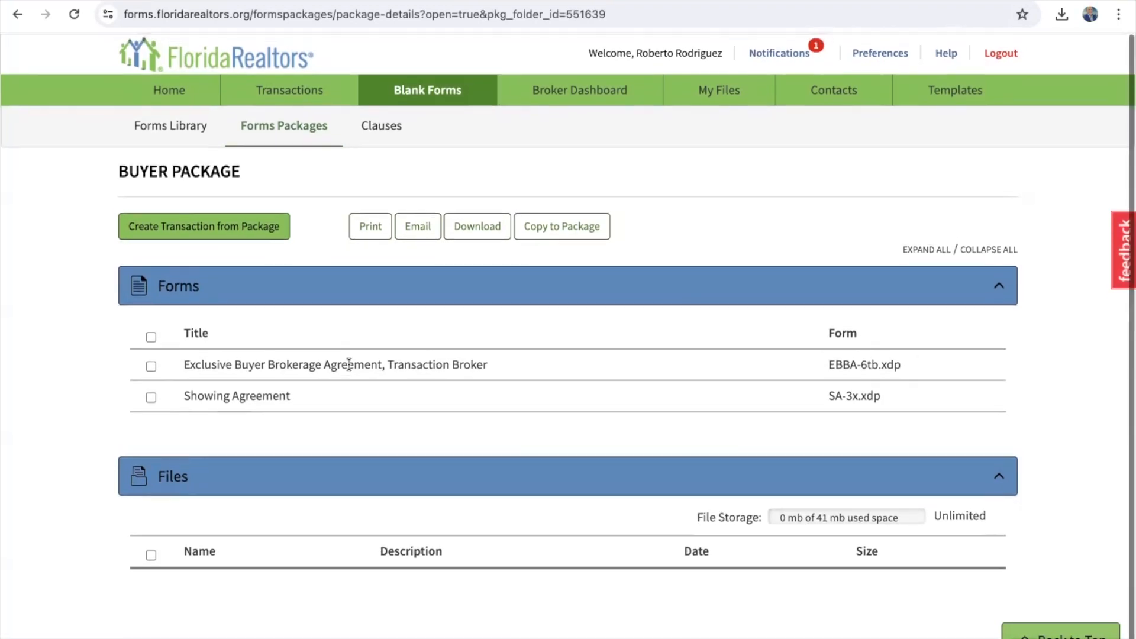
{"action": "left_click", "coordinate": [281, 132]}
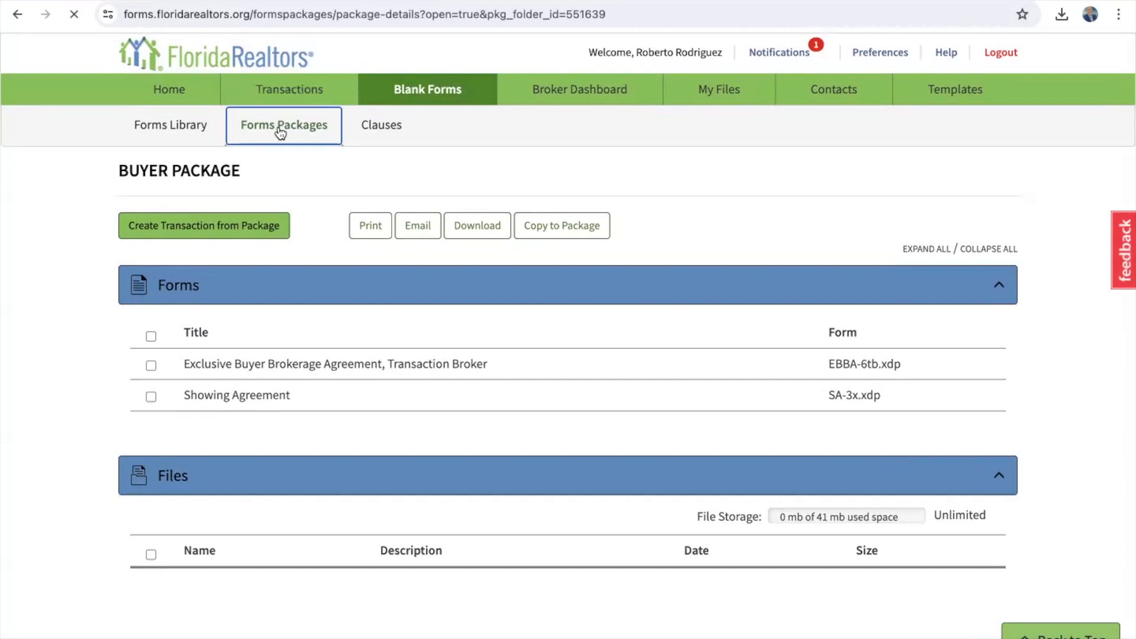
{"action": "scroll", "coordinate": [310, 378], "scroll_direction": "down", "scroll_amount": 3}
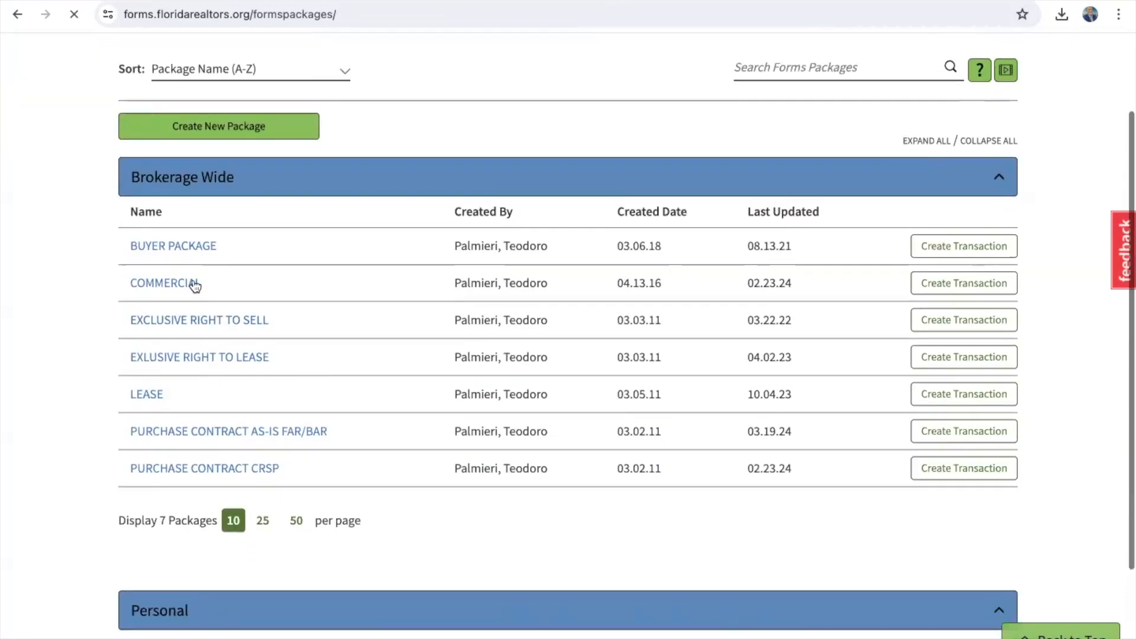
{"action": "scroll", "coordinate": [190, 287], "scroll_direction": "down", "scroll_amount": 1}
{"action": "left_click", "coordinate": [180, 254]}
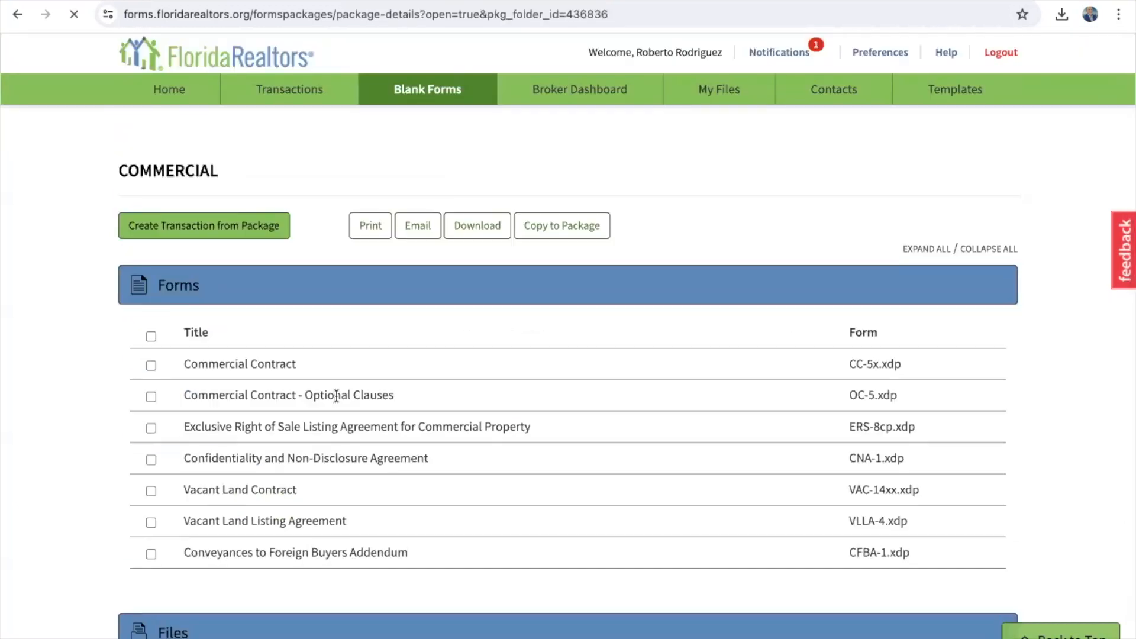
{"action": "scroll", "coordinate": [335, 396], "scroll_direction": "down", "scroll_amount": 3}
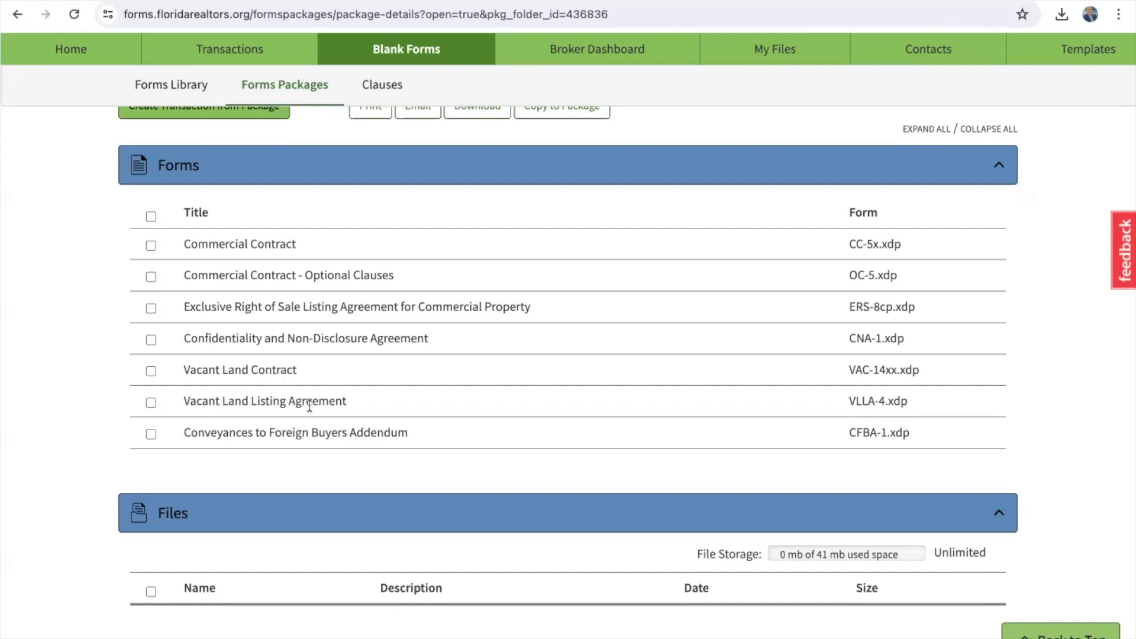
{"action": "scroll", "coordinate": [310, 406], "scroll_direction": "up", "scroll_amount": 2}
{"action": "left_click", "coordinate": [263, 122]}
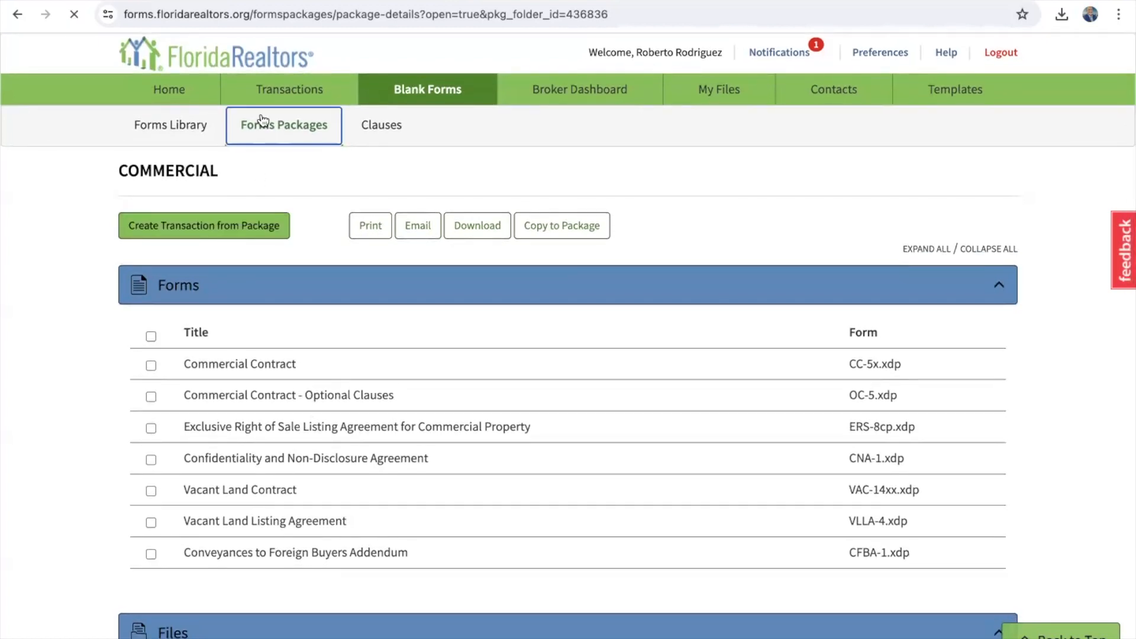
{"action": "scroll", "coordinate": [253, 421], "scroll_direction": "down", "scroll_amount": 2}
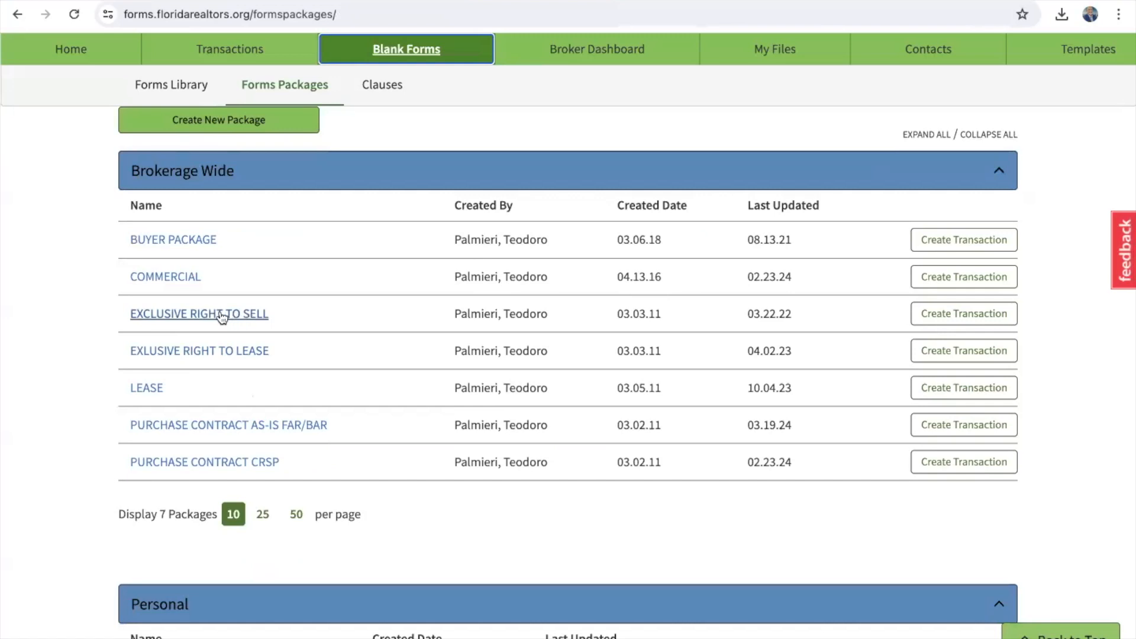
{"action": "left_click", "coordinate": [216, 314]}
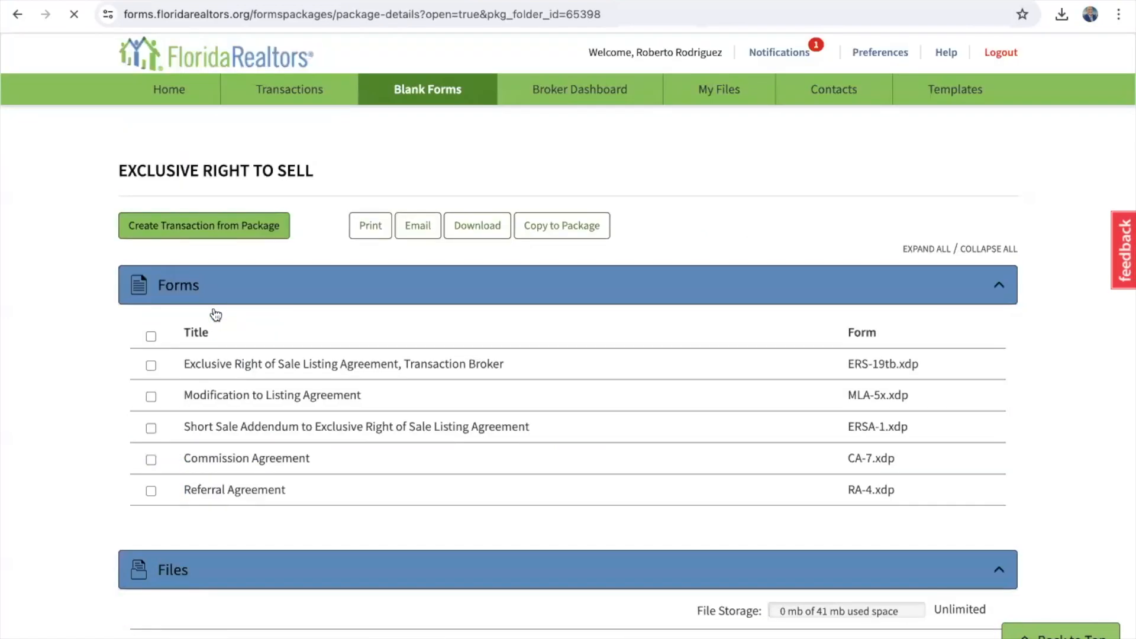
{"action": "scroll", "coordinate": [216, 314], "scroll_direction": "down", "scroll_amount": 2}
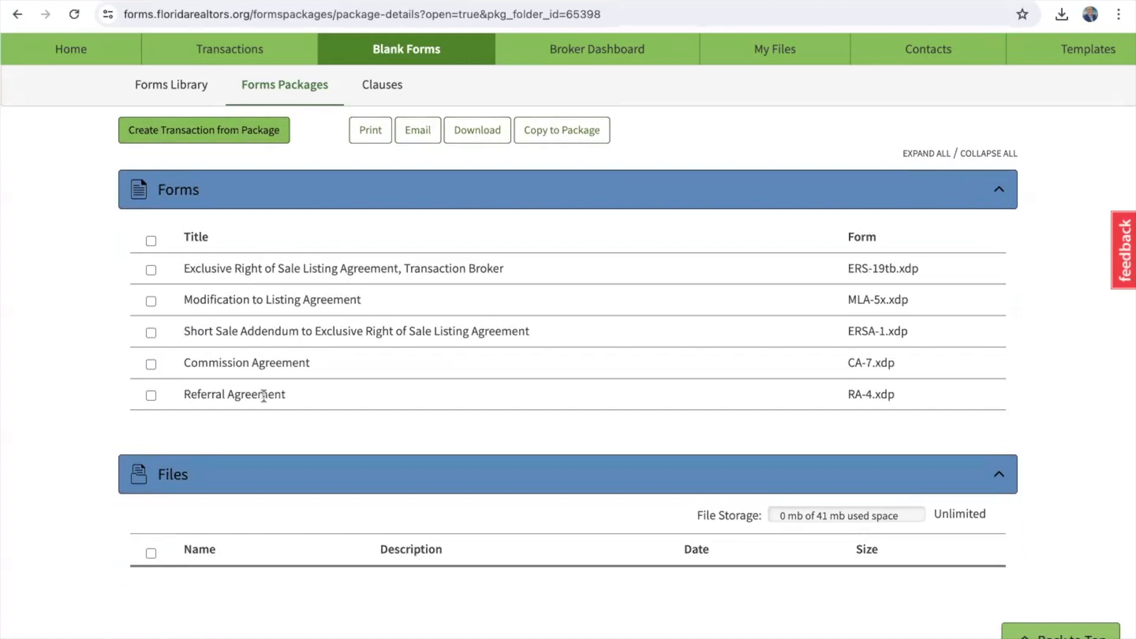
{"action": "scroll", "coordinate": [264, 396], "scroll_direction": "up", "scroll_amount": 2}
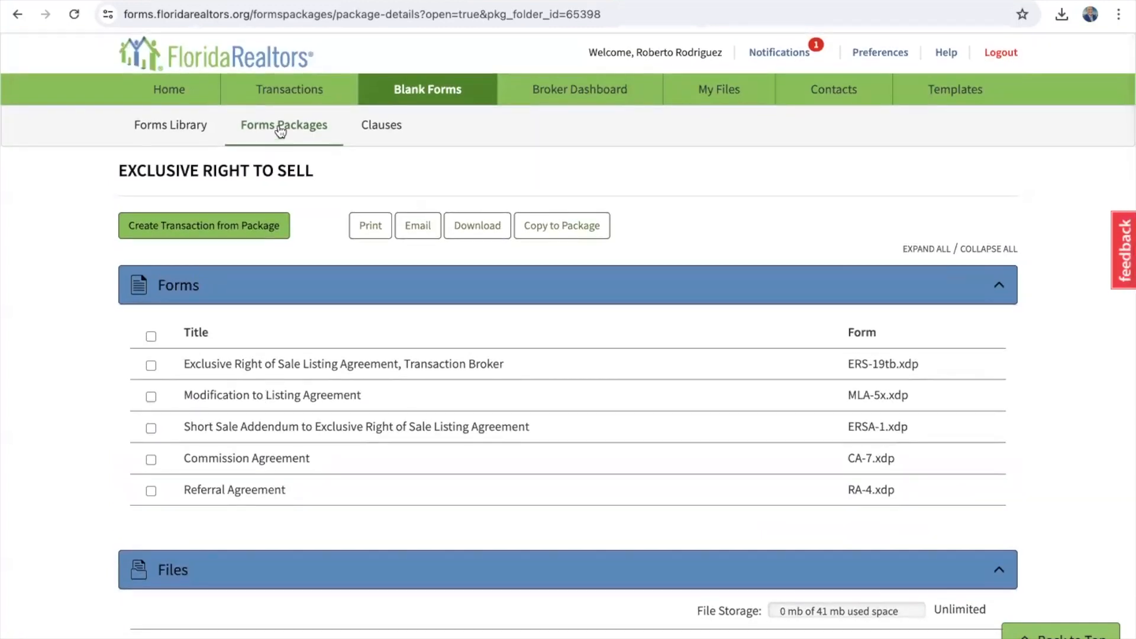
{"action": "left_click", "coordinate": [280, 127]}
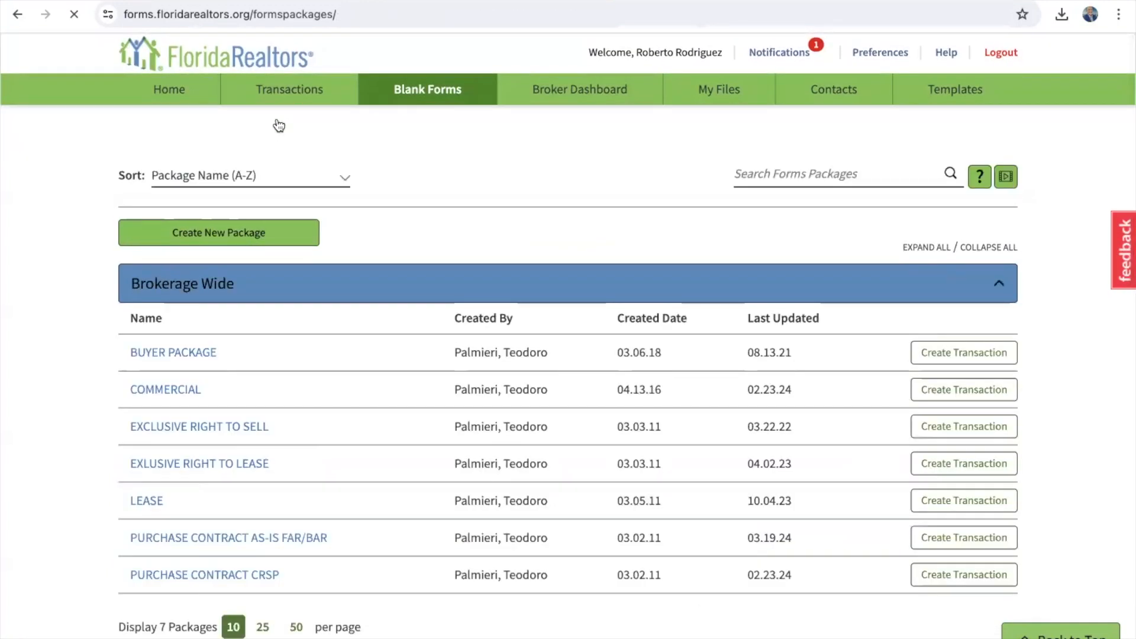
{"action": "scroll", "coordinate": [275, 442], "scroll_direction": "down", "scroll_amount": 3}
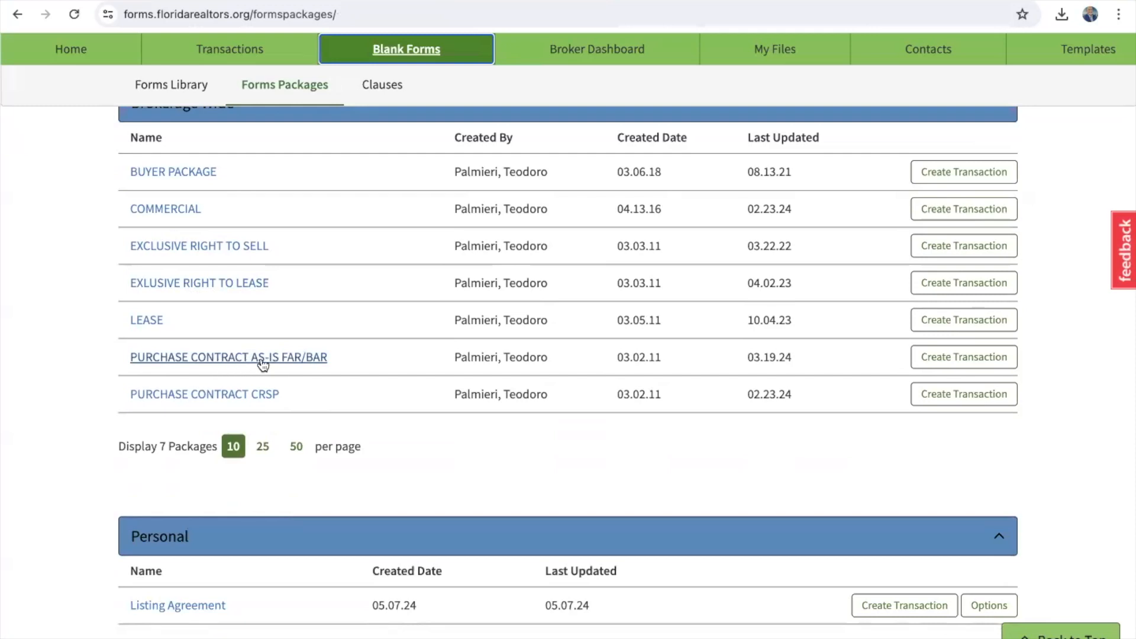
{"action": "scroll", "coordinate": [263, 364], "scroll_direction": "up", "scroll_amount": 2}
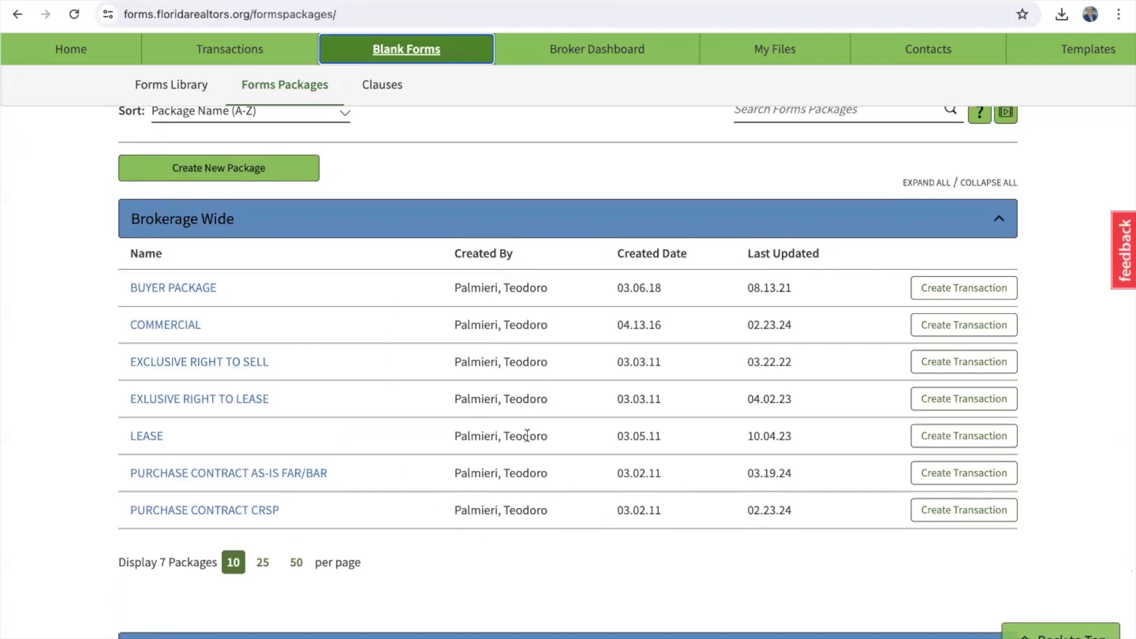
{"action": "scroll", "coordinate": [527, 436], "scroll_direction": "up", "scroll_amount": 1}
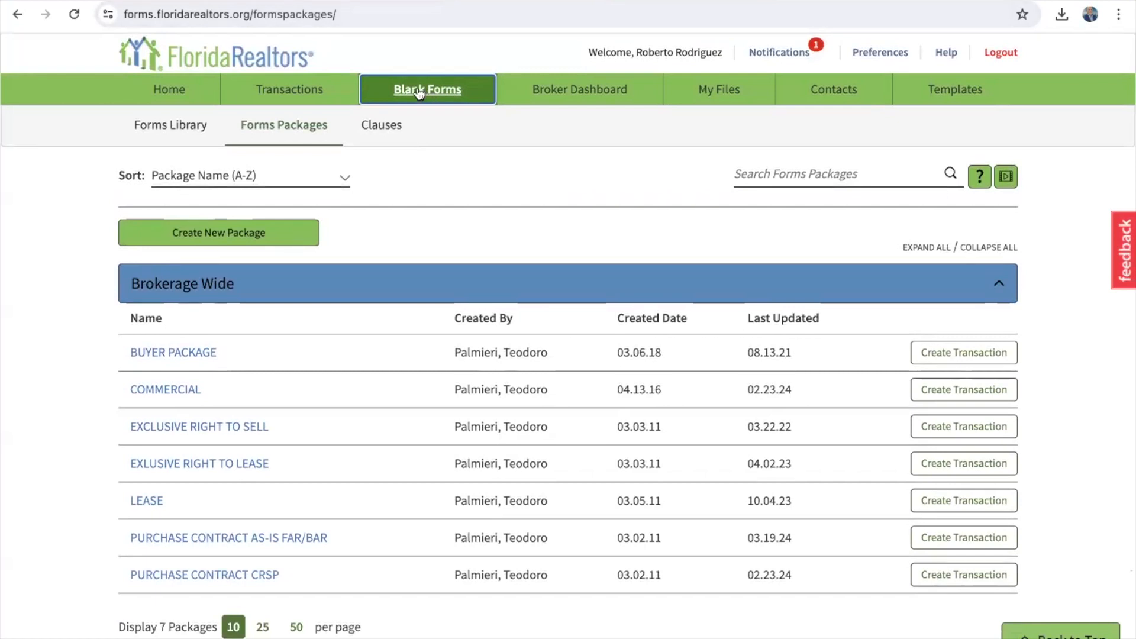
Step: Go to Transactions, begin a new transaction, then close the New Transaction dialog without creating it
{"action": "left_click", "coordinate": [282, 91]}
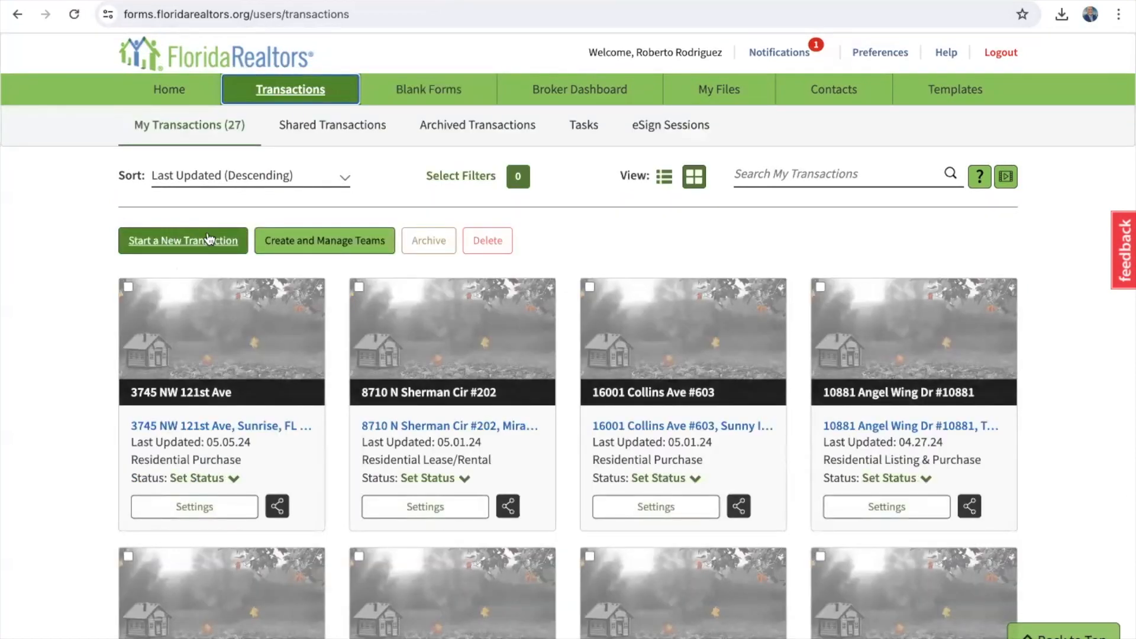
{"action": "left_click", "coordinate": [177, 242]}
{"action": "left_click", "coordinate": [176, 242]}
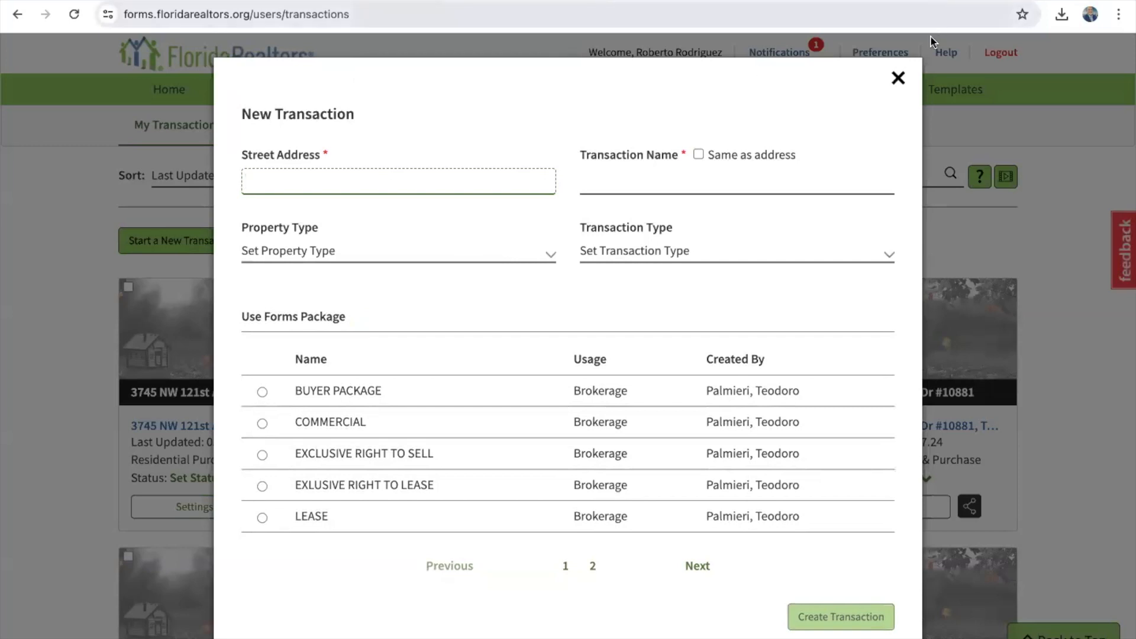
{"action": "left_click", "coordinate": [899, 78]}
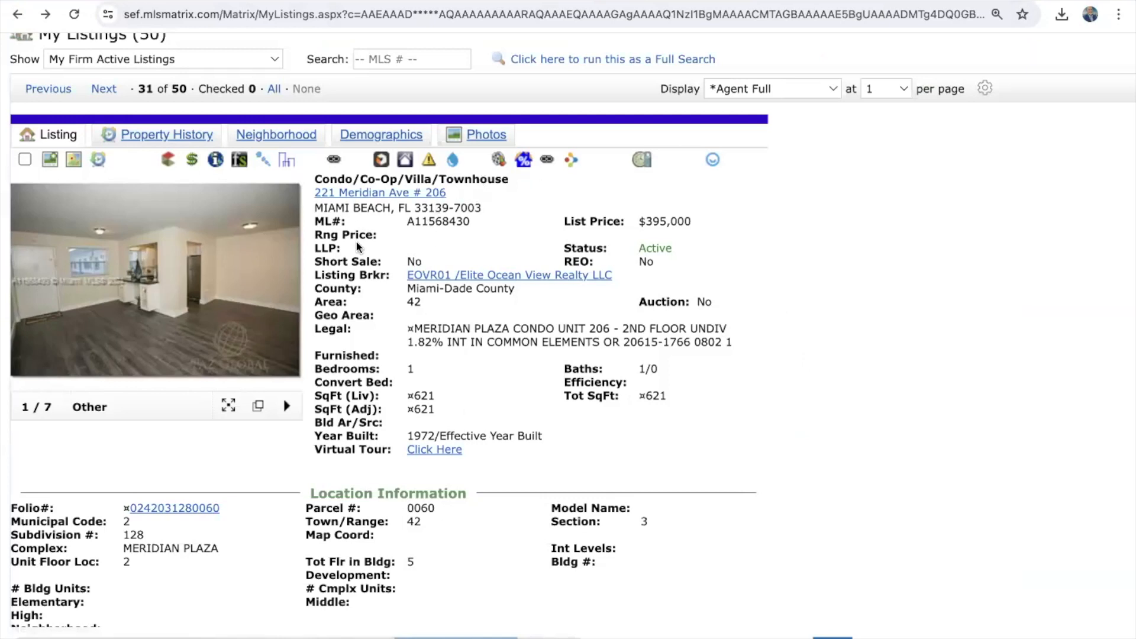
{"action": "left_click", "coordinate": [240, 161]}
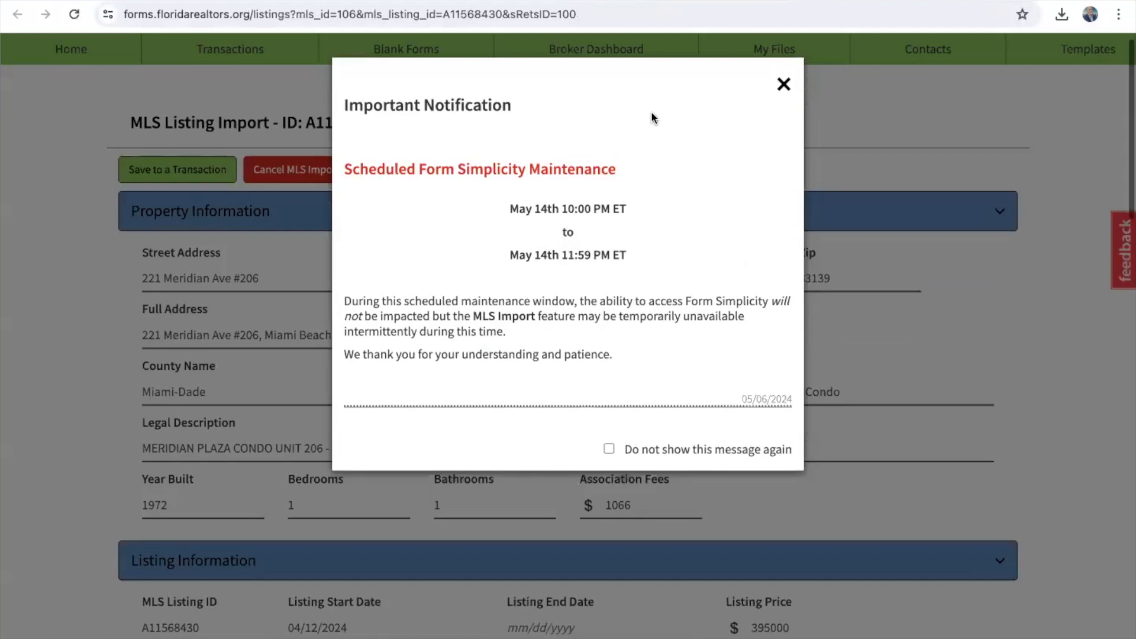
Step: Dismiss the scheduled maintenance notice and review the imported MLS listing fields
{"action": "left_click", "coordinate": [783, 84]}
{"action": "scroll", "coordinate": [175, 367], "scroll_direction": "down", "scroll_amount": 2}
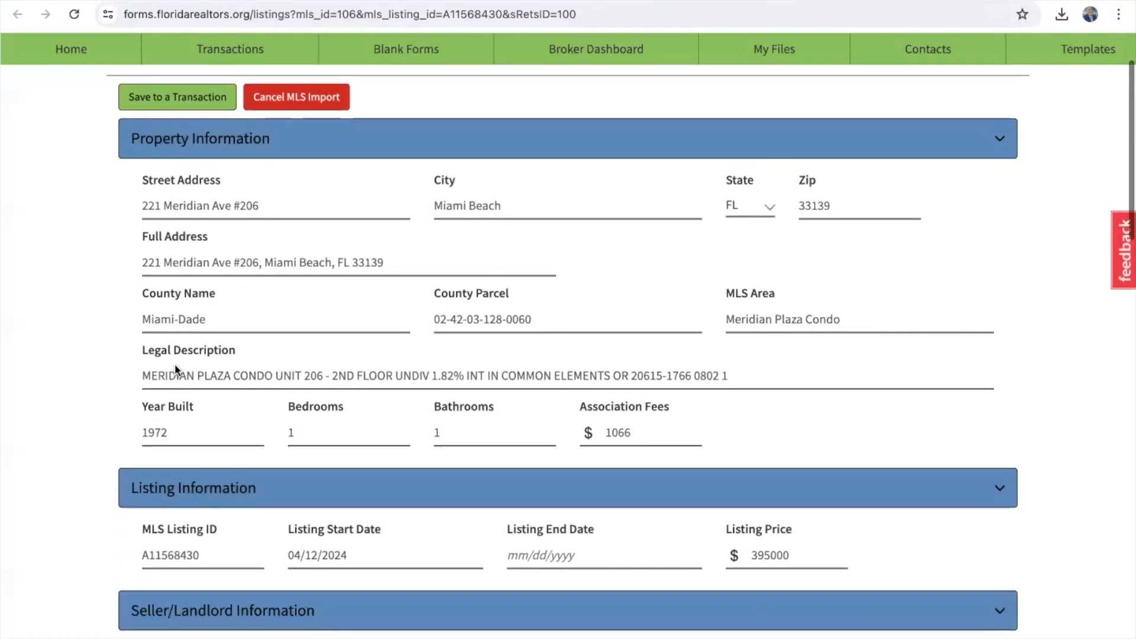
{"action": "scroll", "coordinate": [175, 367], "scroll_direction": "up", "scroll_amount": 1}
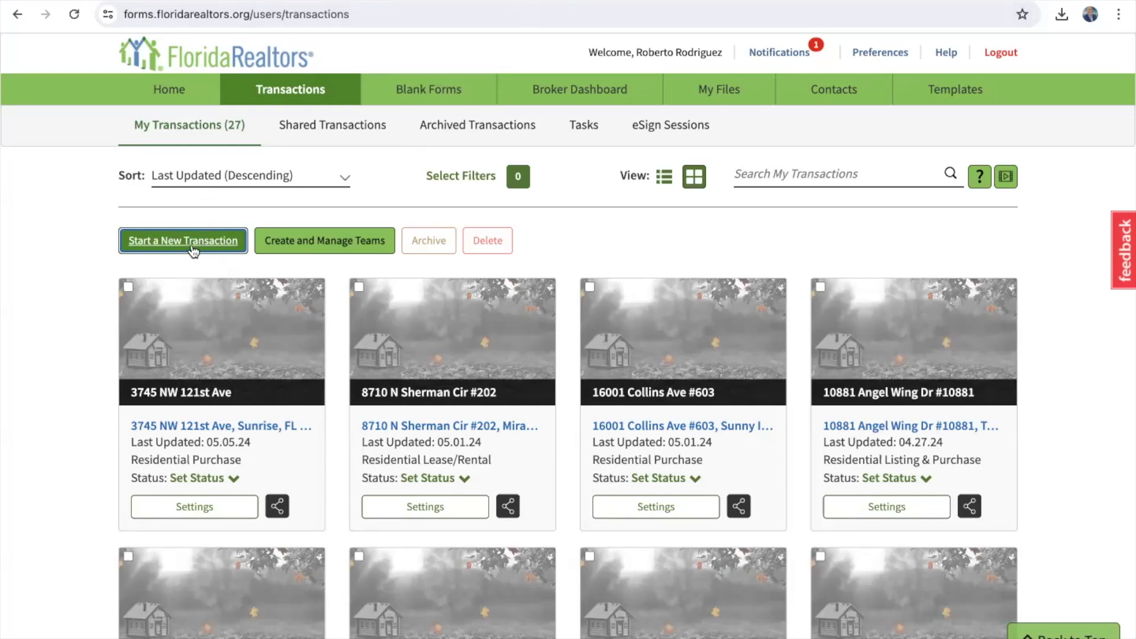
Step: Start a new Residential transaction, then cancel it without choosing a transaction type
{"action": "left_click", "coordinate": [192, 242]}
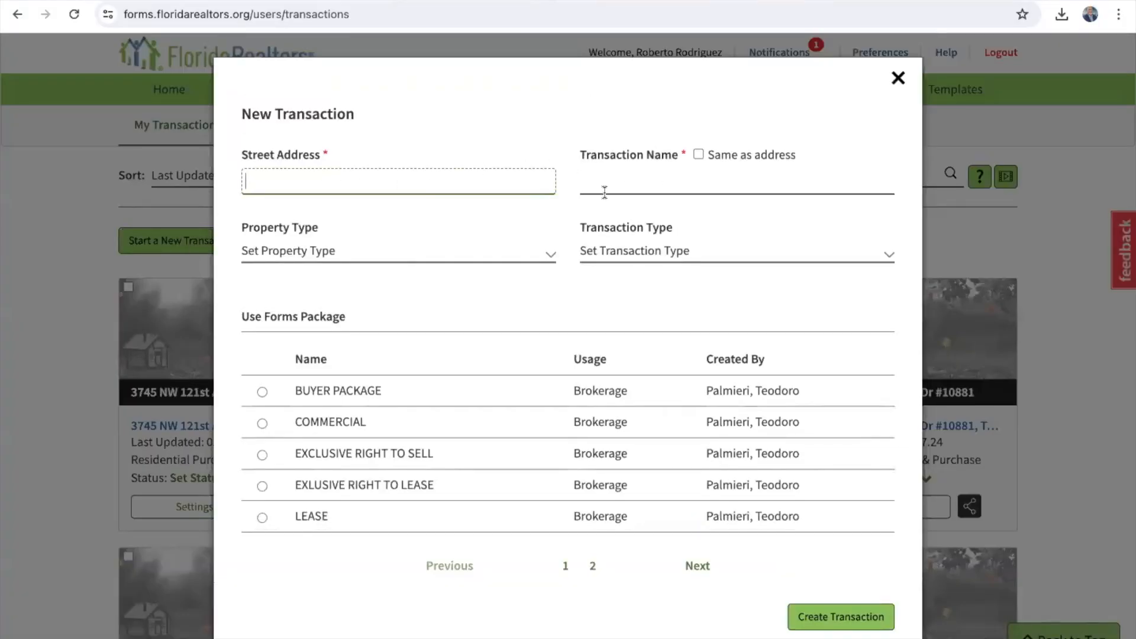
{"action": "left_click", "coordinate": [298, 256]}
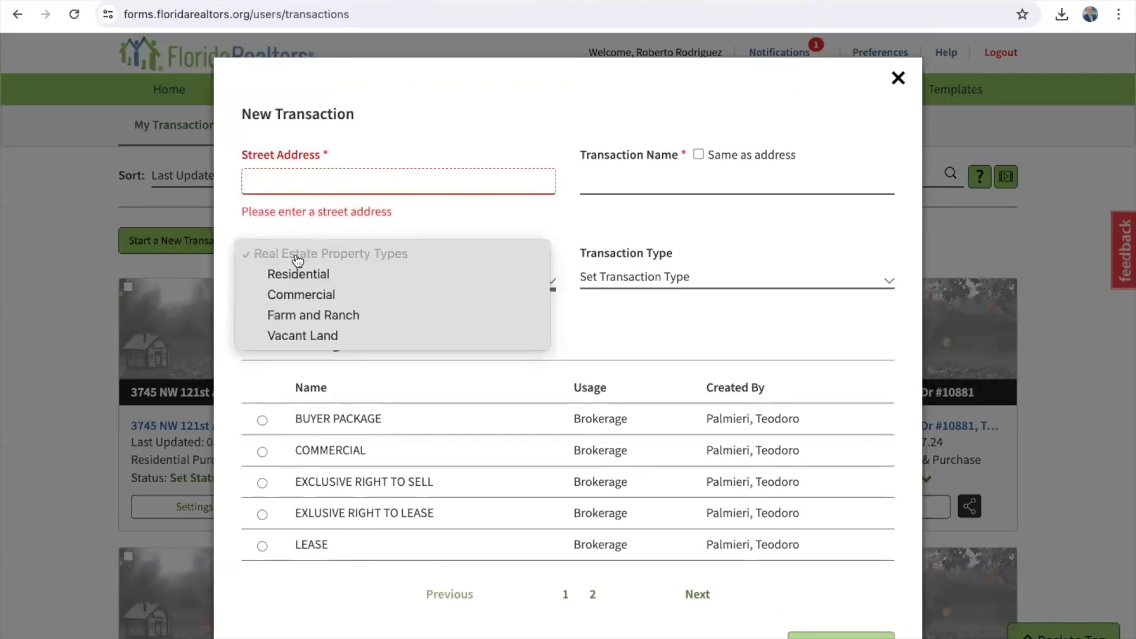
{"action": "left_click", "coordinate": [302, 277]}
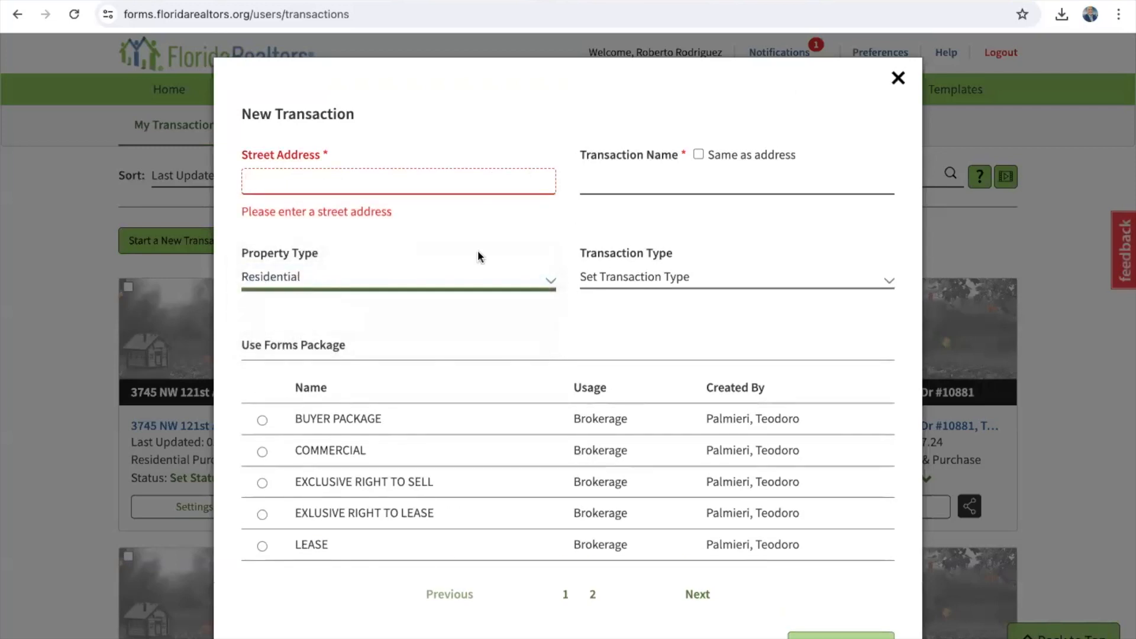
{"action": "left_click", "coordinate": [613, 276]}
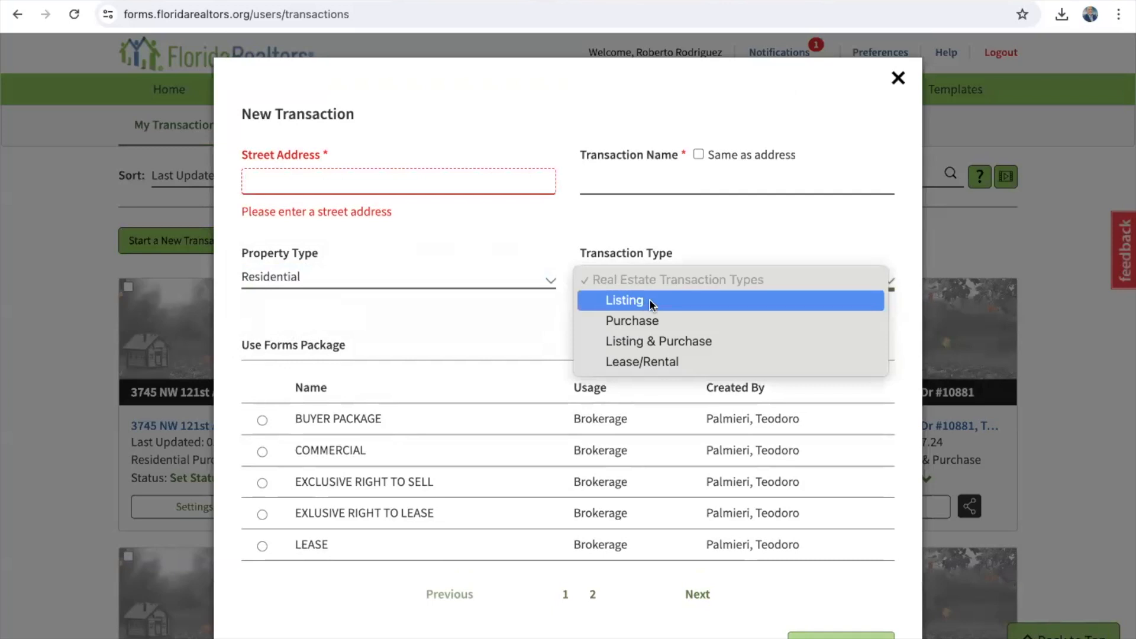
{"action": "left_click", "coordinate": [848, 93]}
{"action": "left_click", "coordinate": [898, 79]}
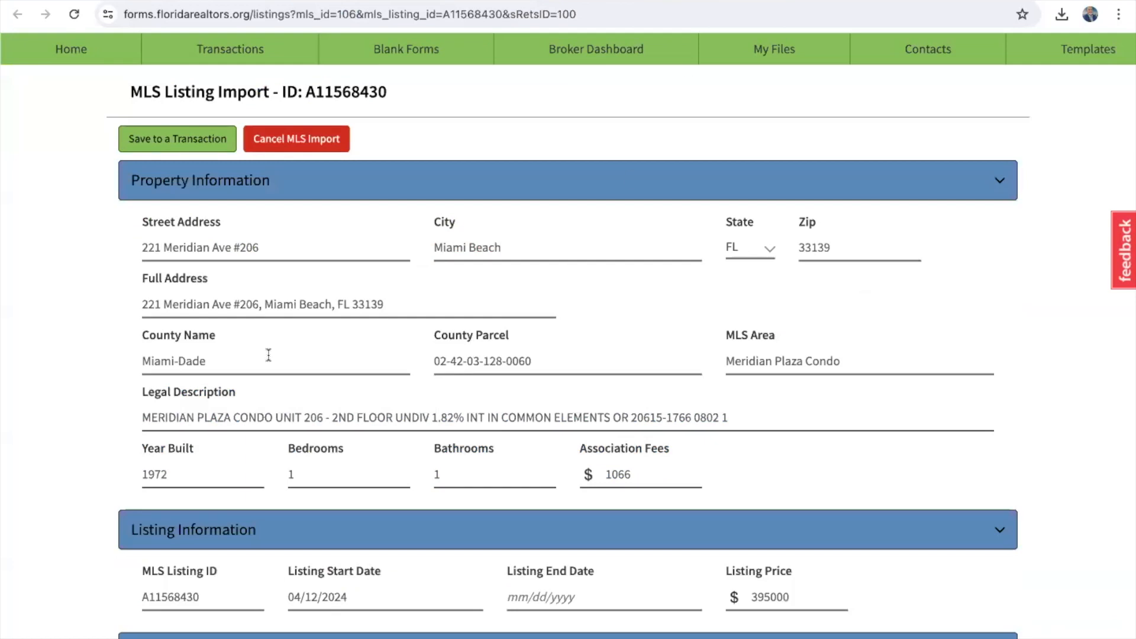
Step: Enter the seller's name in the Seller/Landlord Names field of the listing import form
{"action": "scroll", "coordinate": [74, 338], "scroll_direction": "down", "scroll_amount": 2}
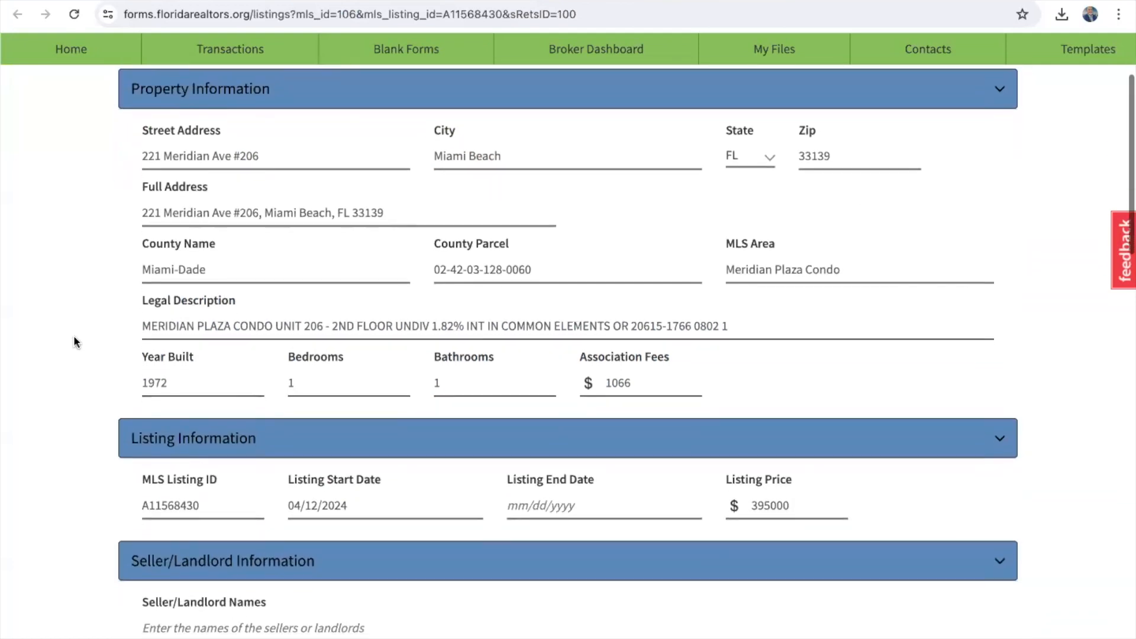
{"action": "scroll", "coordinate": [74, 337], "scroll_direction": "down", "scroll_amount": 2}
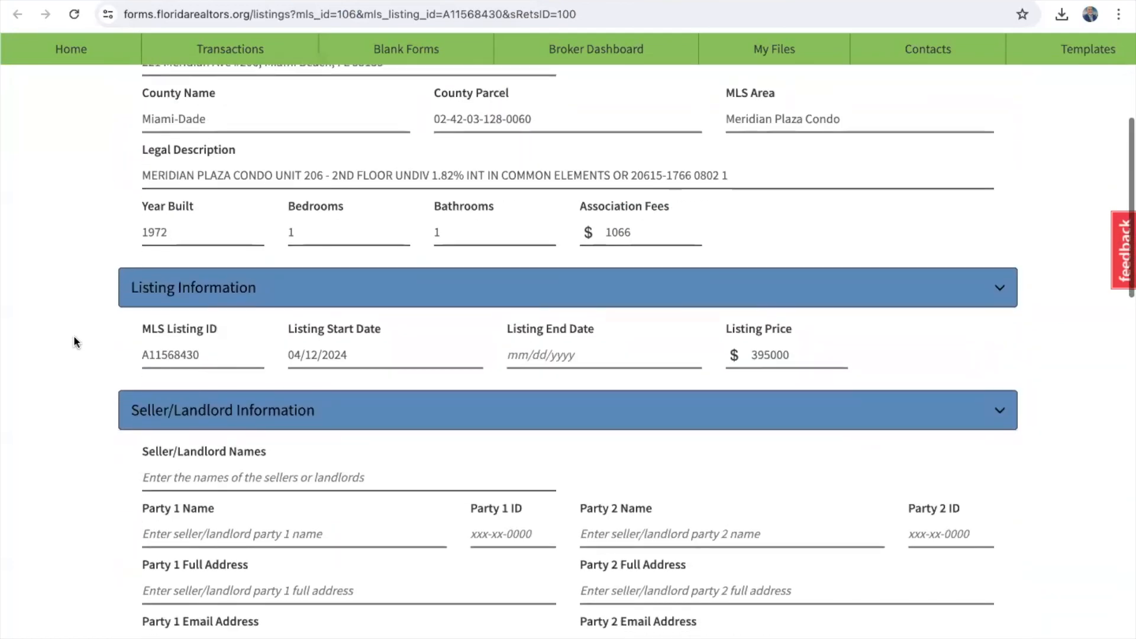
{"action": "scroll", "coordinate": [74, 337], "scroll_direction": "down", "scroll_amount": 2}
{"action": "scroll", "coordinate": [74, 341], "scroll_direction": "down", "scroll_amount": 2}
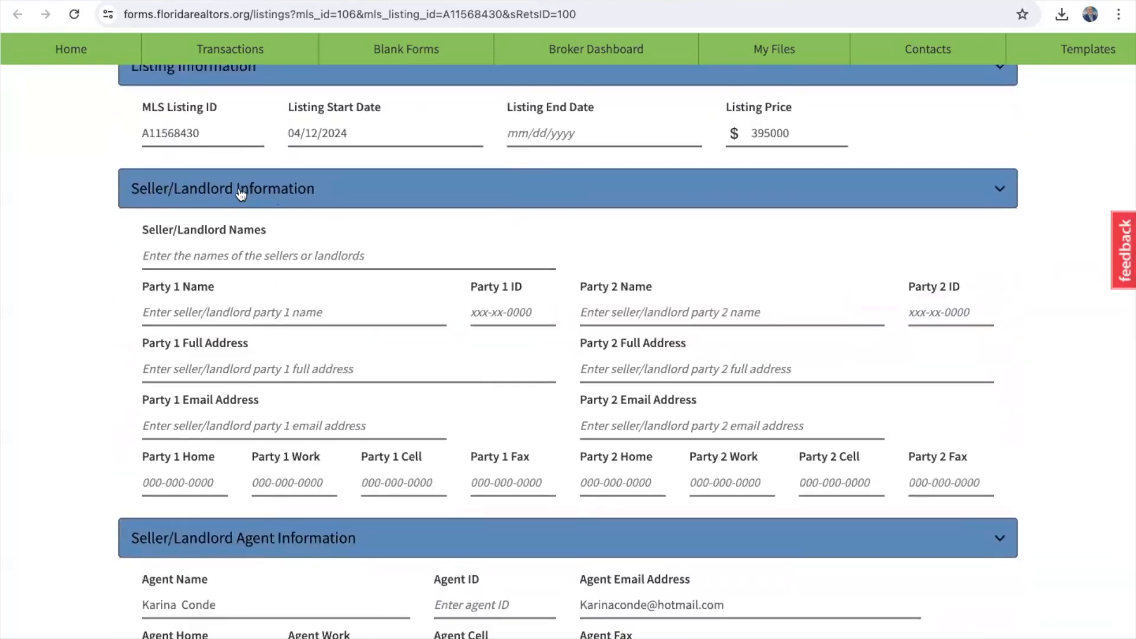
{"action": "left_click", "coordinate": [232, 256]}
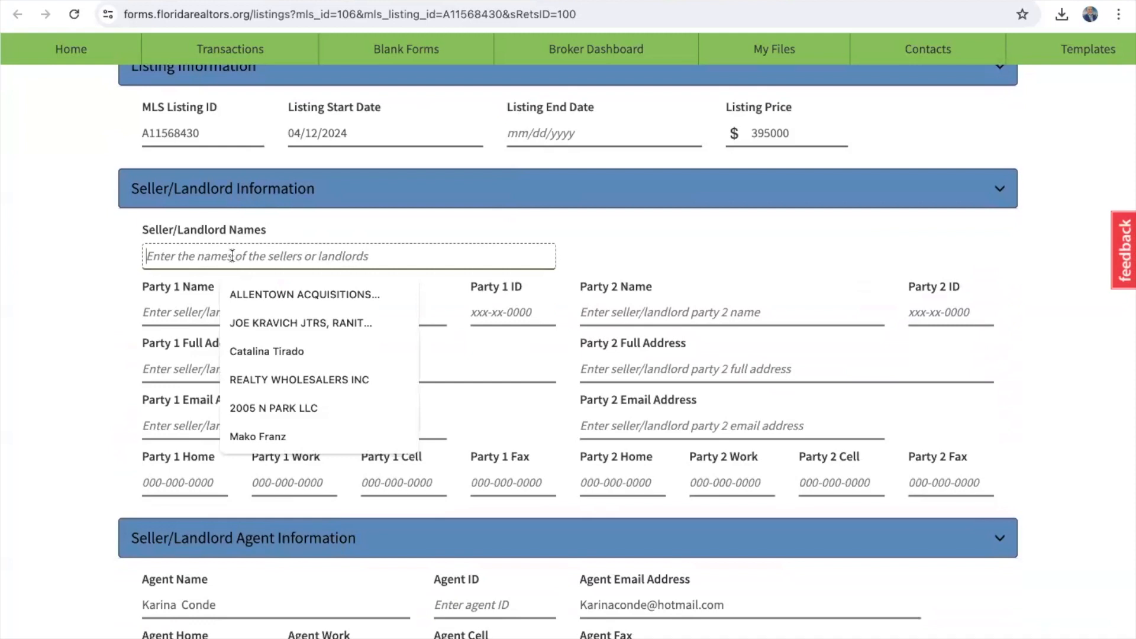
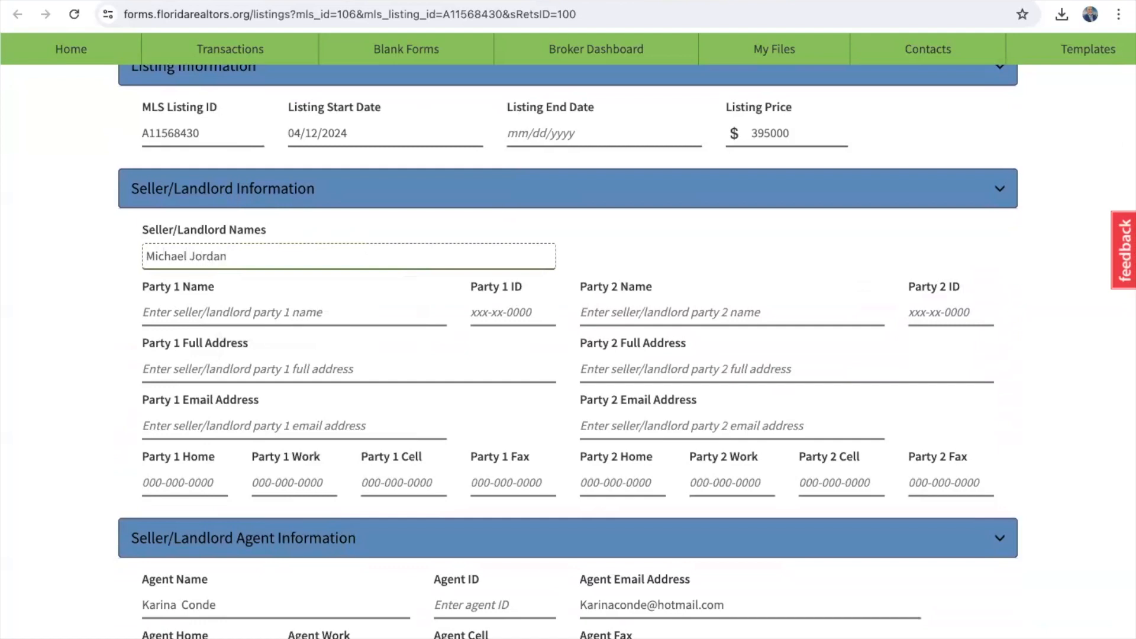
{"action": "left_click", "coordinate": [88, 321]}
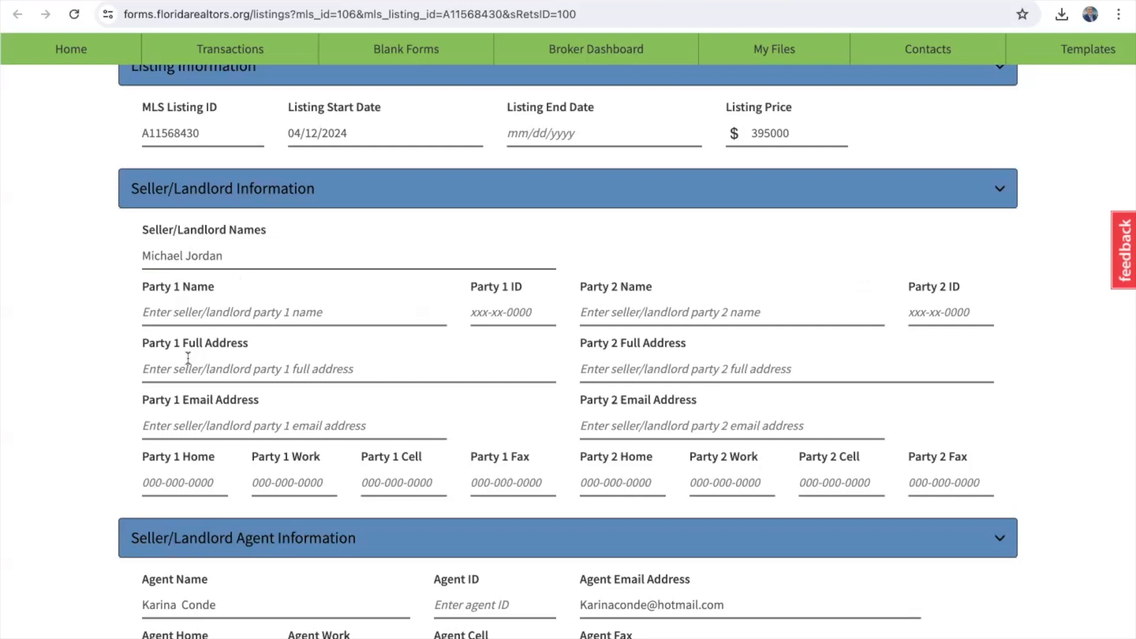
{"action": "scroll", "coordinate": [190, 447], "scroll_direction": "down", "scroll_amount": 1}
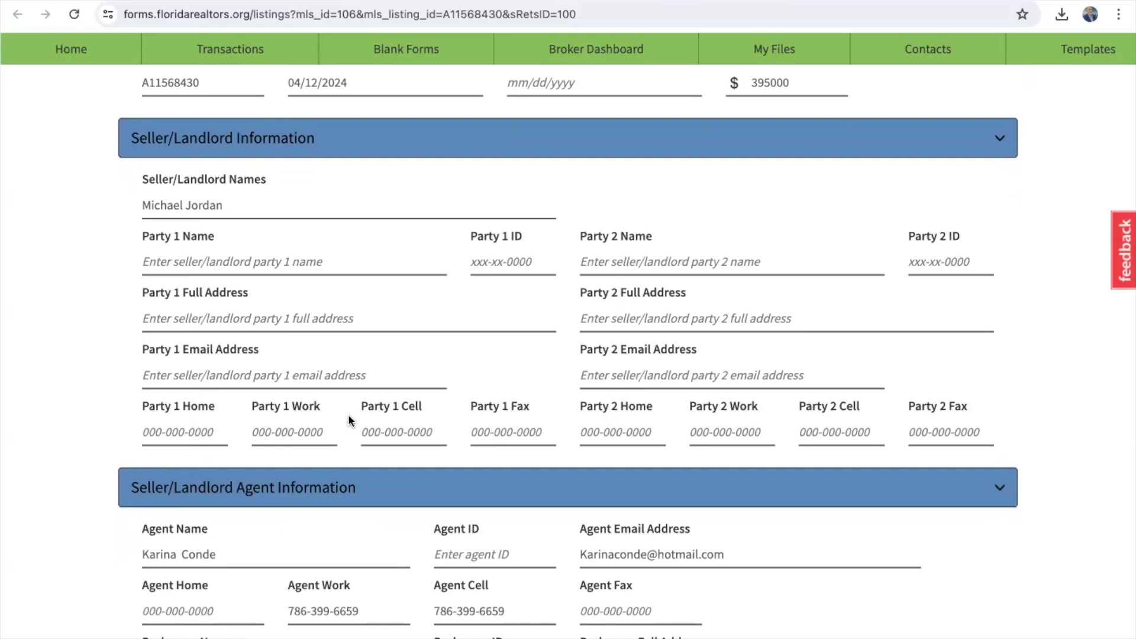
{"action": "scroll", "coordinate": [349, 420], "scroll_direction": "up", "scroll_amount": 1}
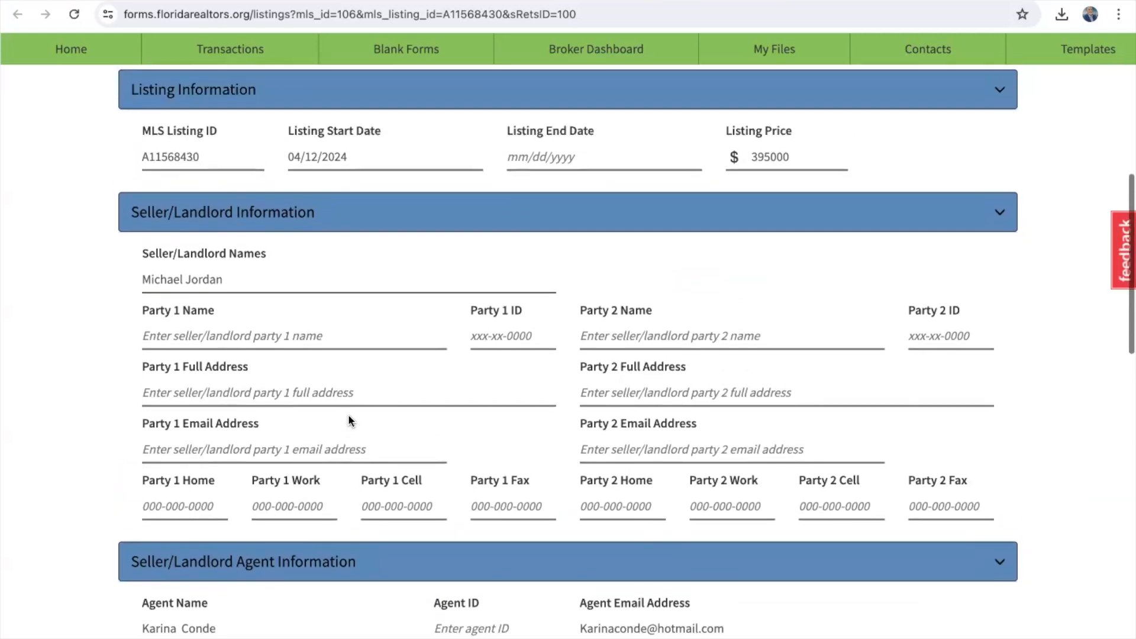
{"action": "left_click", "coordinate": [234, 281]}
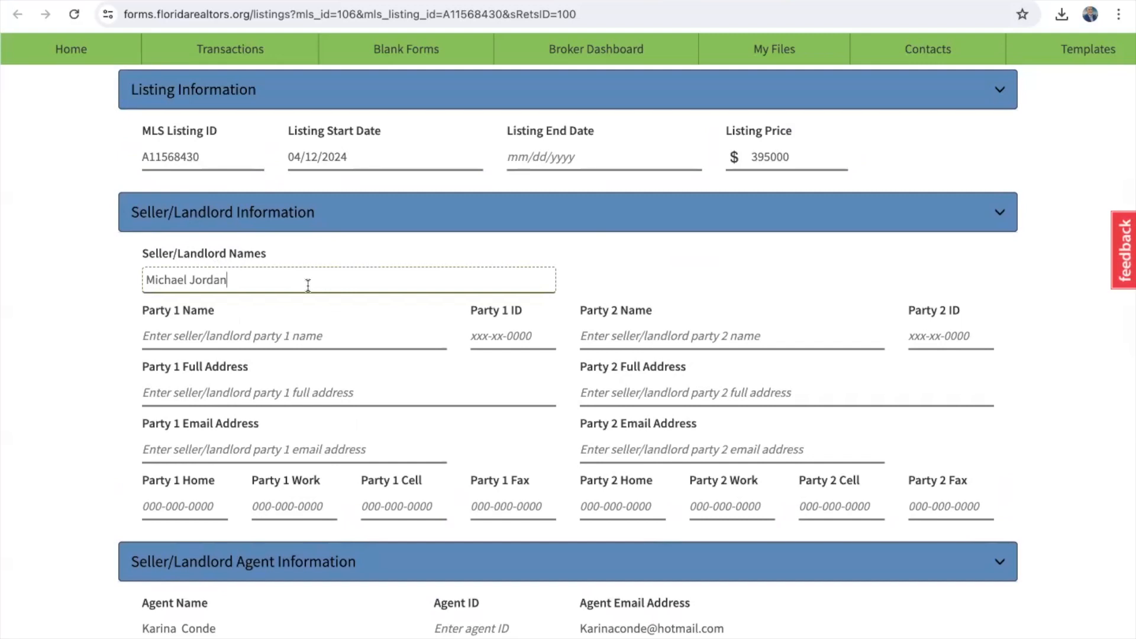
{"action": "type", "text": "&"}
{"action": "type", "text": " Wife"}
{"action": "type", "text": " Jordan"}
{"action": "key", "text": "BackSpace"}
{"action": "key", "text": "BackSpace"}
{"action": "key", "text": "BackSpace"}
{"action": "key", "text": "BackSpace"}
{"action": "key", "text": "BackSpace"}
{"action": "key", "text": "BackSpace"}
{"action": "key", "text": "BackSpace"}
{"action": "key", "text": "BackSpace"}
{"action": "key", "text": "BackSpace"}
{"action": "key", "text": "BackSpace"}
{"action": "key", "text": "BackSpace"}
{"action": "key", "text": "BackSpace"}
{"action": "key", "text": "BackSpace"}
{"action": "scroll", "coordinate": [321, 275], "scroll_direction": "down", "scroll_amount": 2}
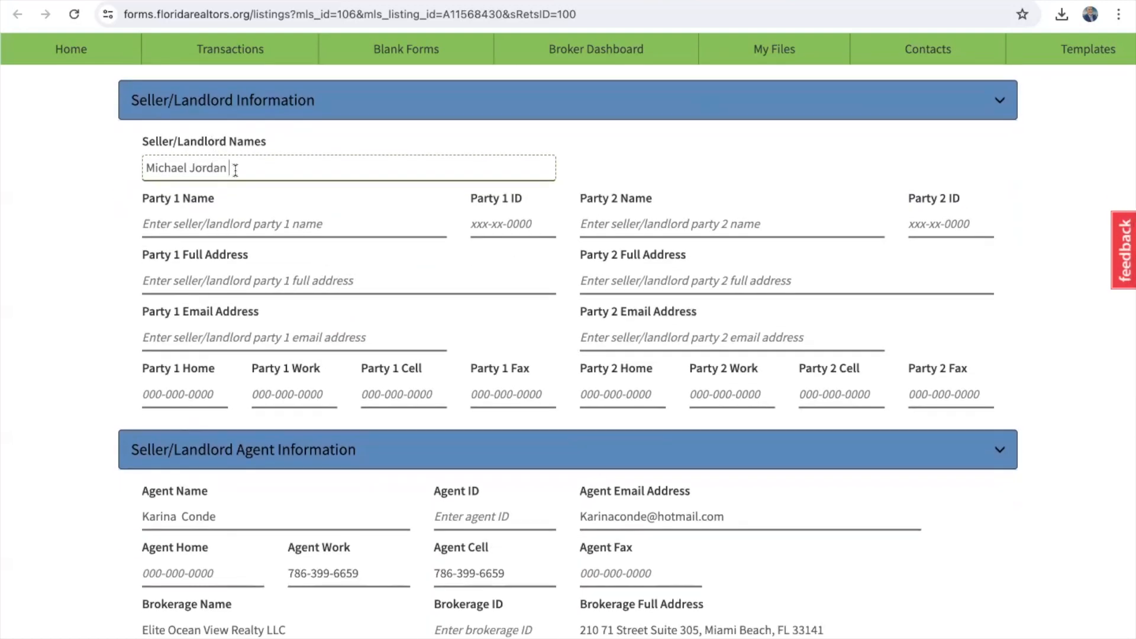
Step: Clear Seller/Landlord Names and enter the buyer's name under Buyer/Tenant Names instead
{"action": "triple_click", "coordinate": [236, 170]}
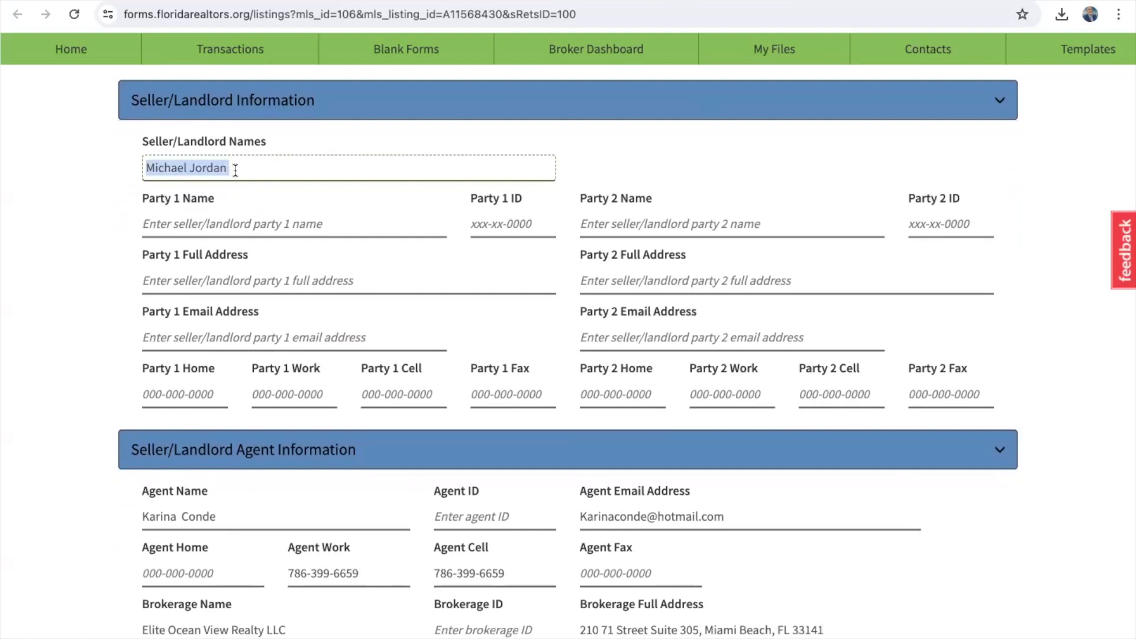
{"action": "key", "text": "BackSpace"}
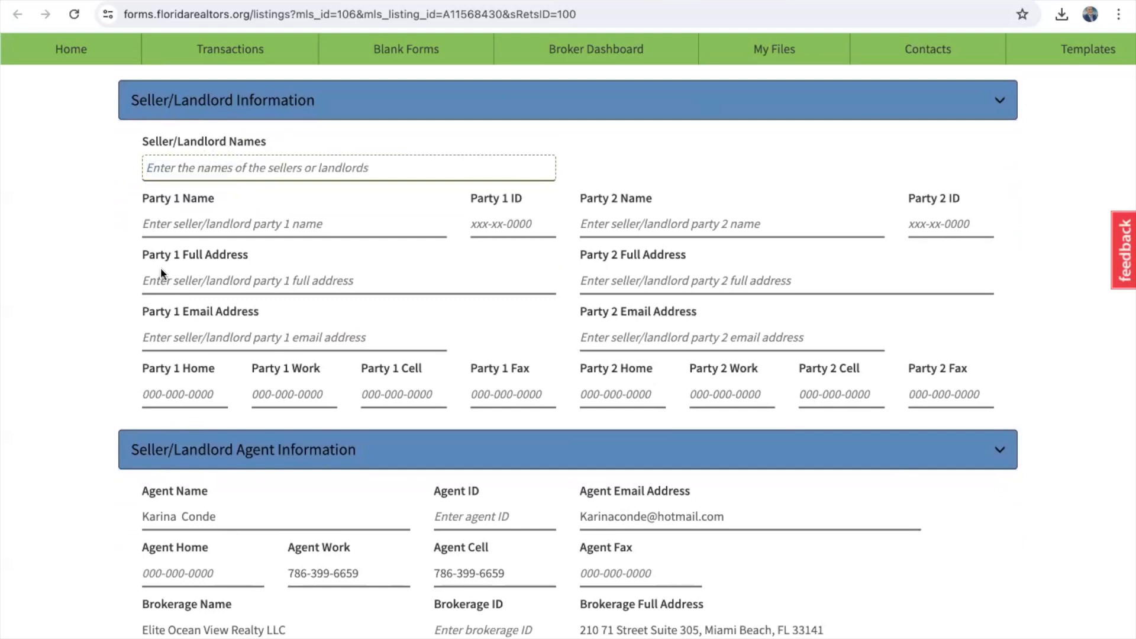
{"action": "scroll", "coordinate": [142, 306], "scroll_direction": "down", "scroll_amount": 12}
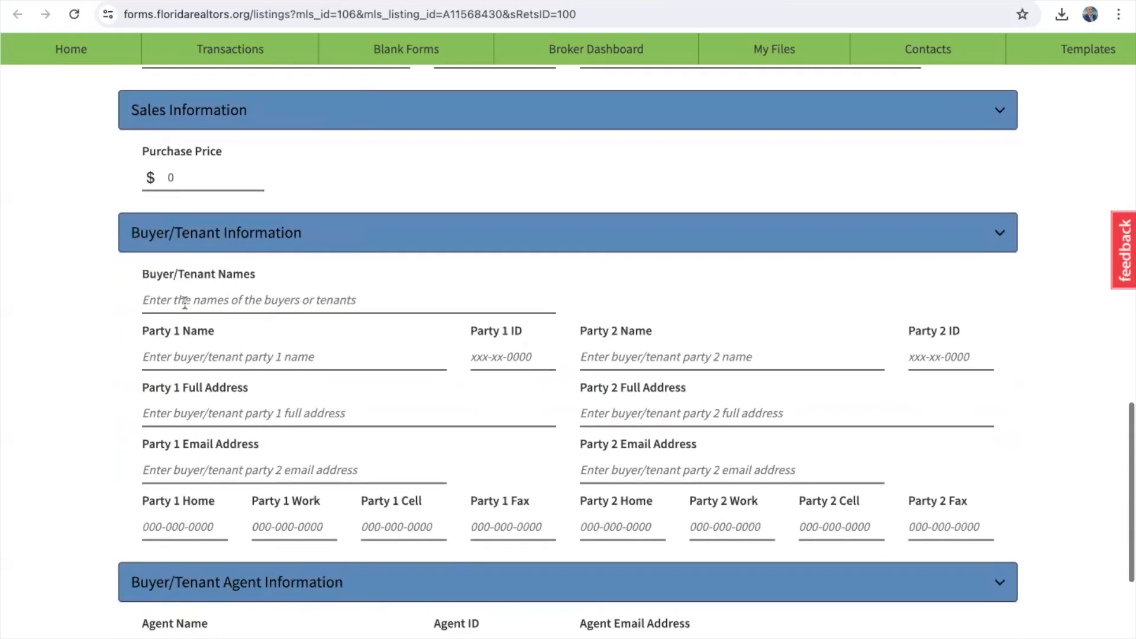
{"action": "left_click", "coordinate": [185, 303]}
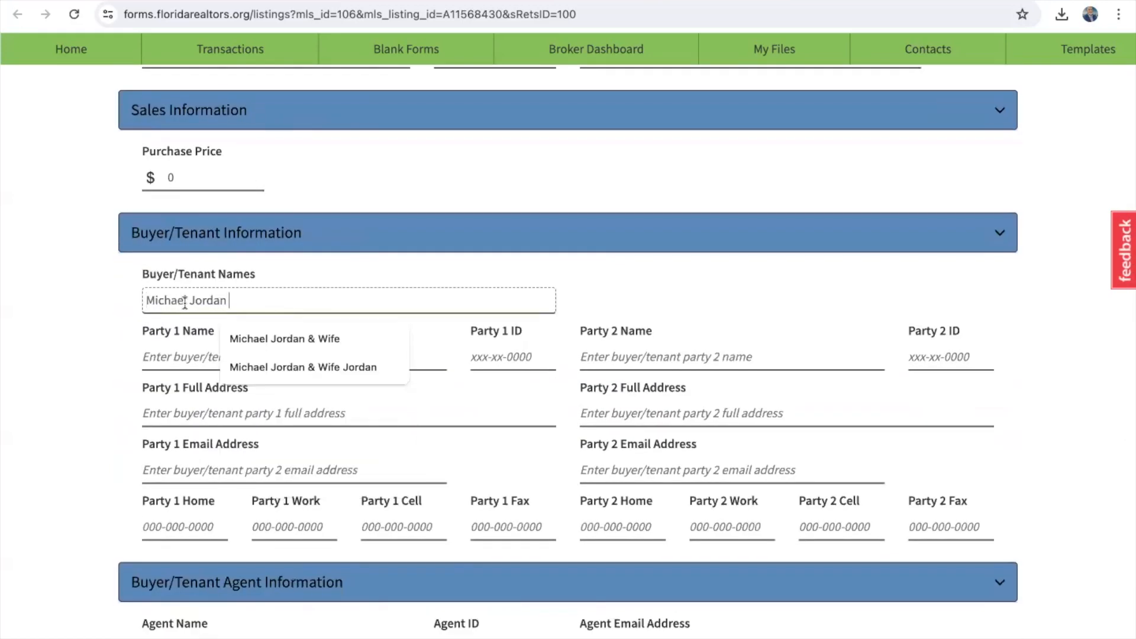
{"action": "left_click", "coordinate": [109, 328]}
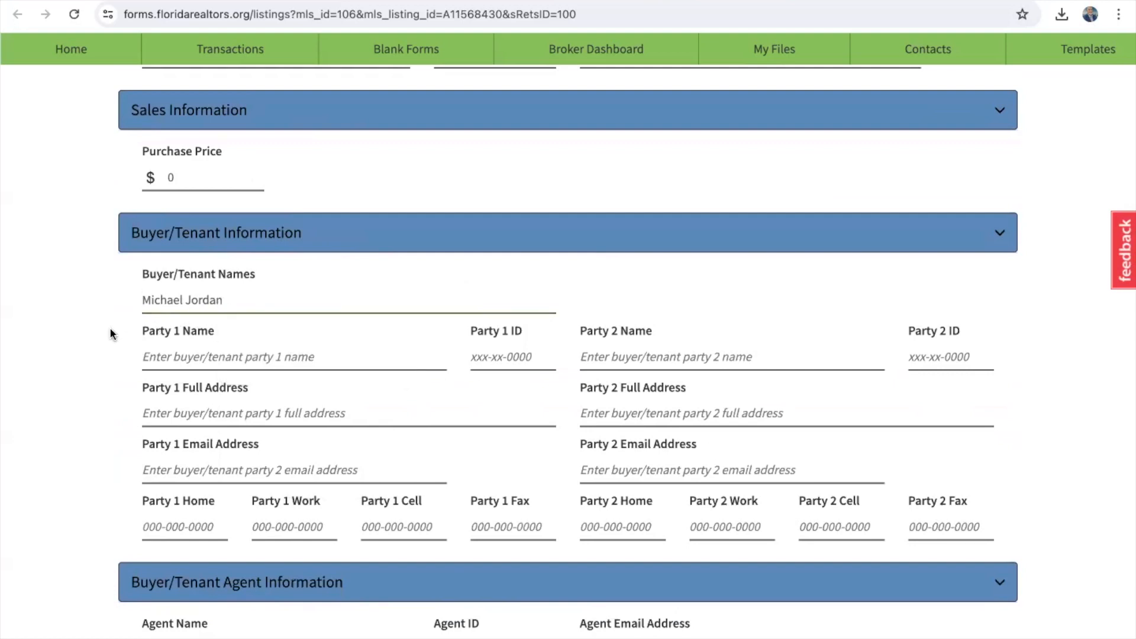
{"action": "scroll", "coordinate": [108, 328], "scroll_direction": "up", "scroll_amount": 10}
{"action": "scroll", "coordinate": [109, 328], "scroll_direction": "up", "scroll_amount": 2}
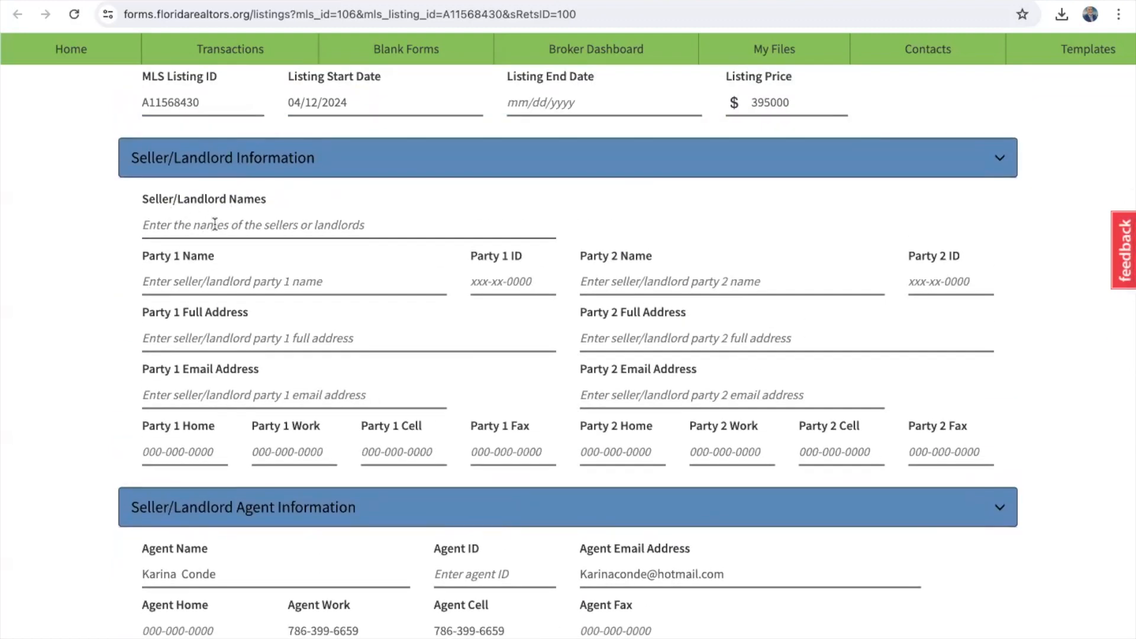
{"action": "left_click", "coordinate": [448, 2]}
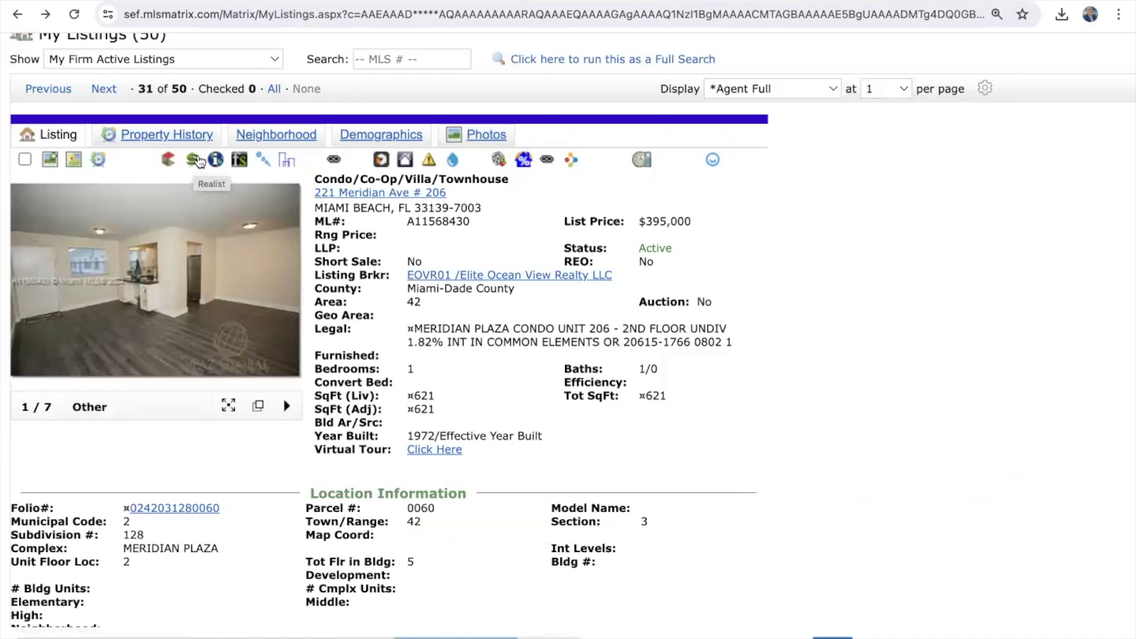
{"action": "right_click", "coordinate": [215, 160]}
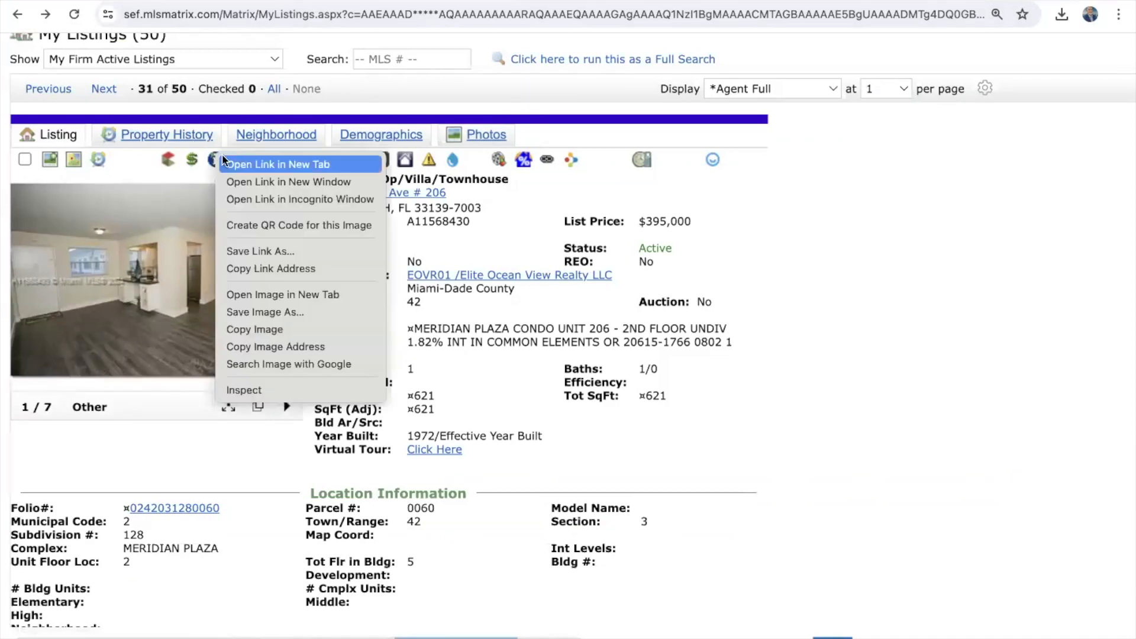
{"action": "left_click", "coordinate": [241, 168]}
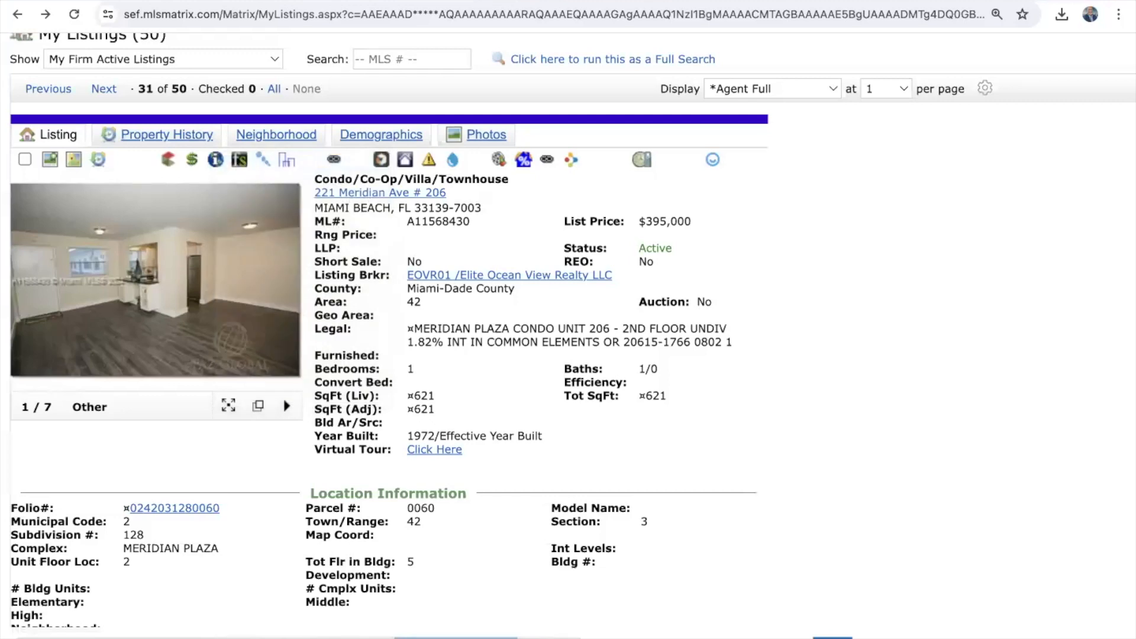
{"action": "left_click", "coordinate": [639, 1]}
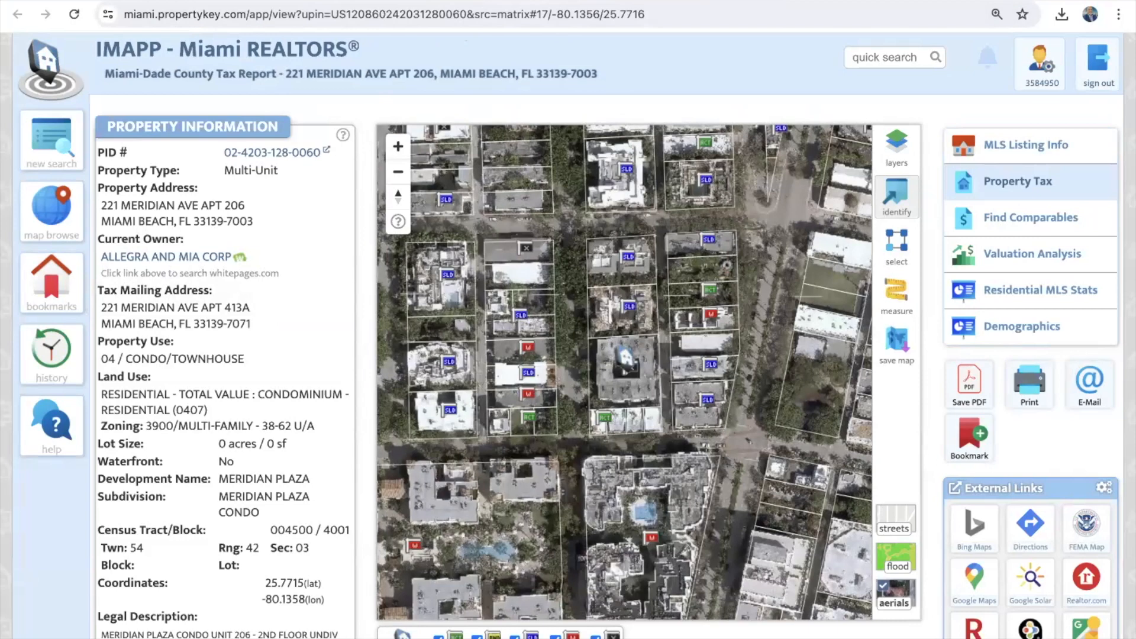
Step: Enter the corporate owner name from the tax report as the Seller/Landlord name
{"action": "left_click", "coordinate": [746, 2]}
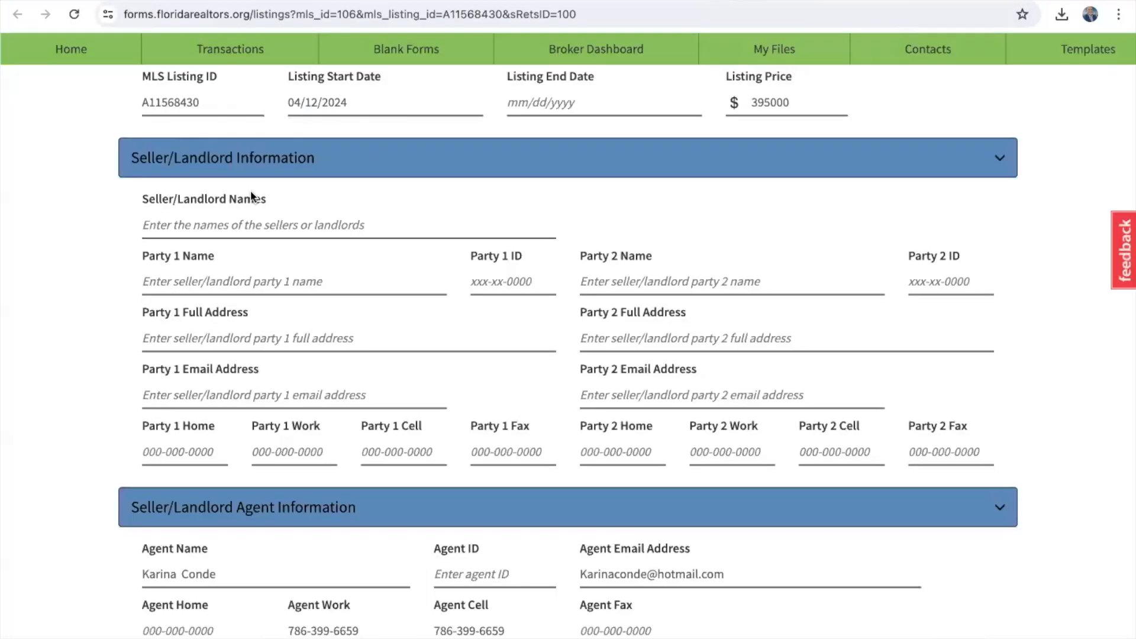
{"action": "left_click", "coordinate": [161, 227]}
{"action": "type", "text": "Alle"}
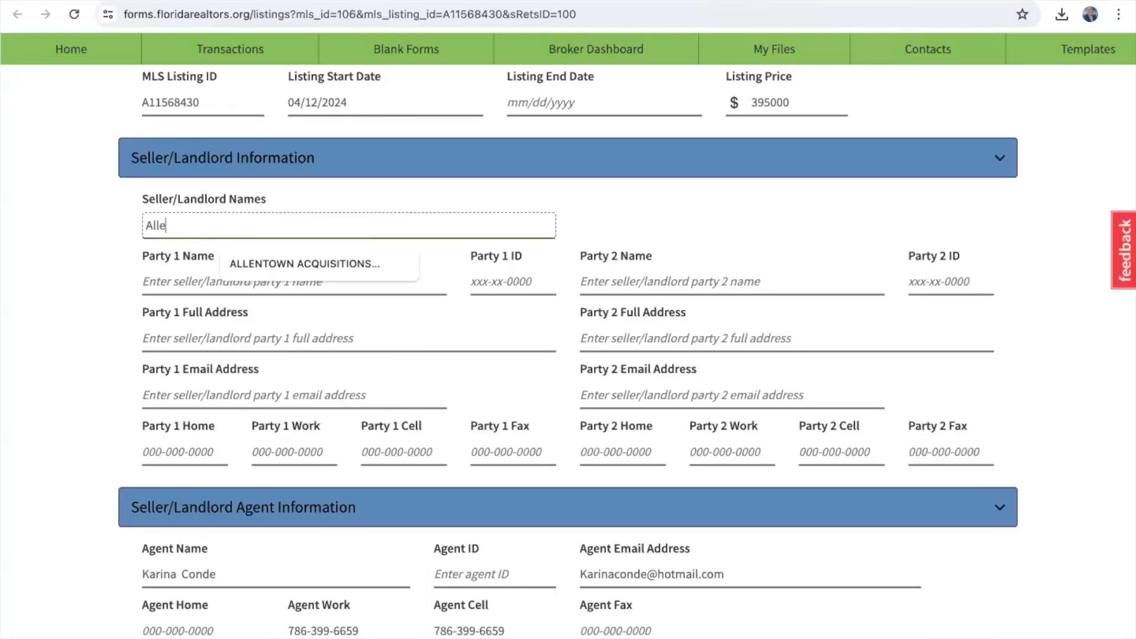
{"action": "type", "text": "gra an"}
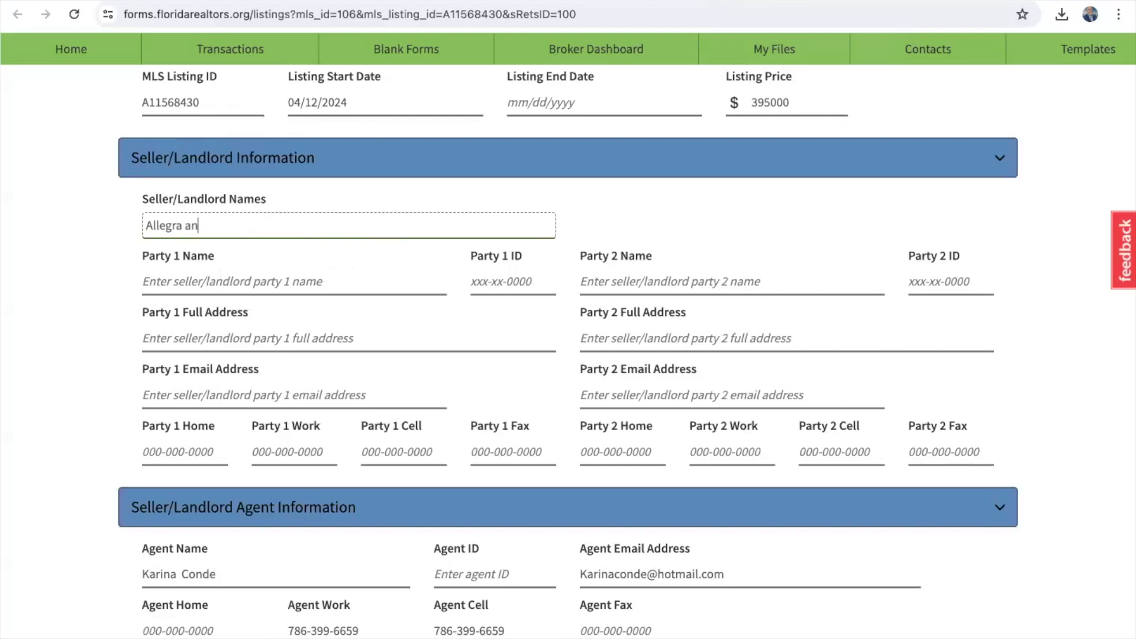
{"action": "type", "text": "d Mia Corp"}
{"action": "left_click", "coordinate": [90, 305]}
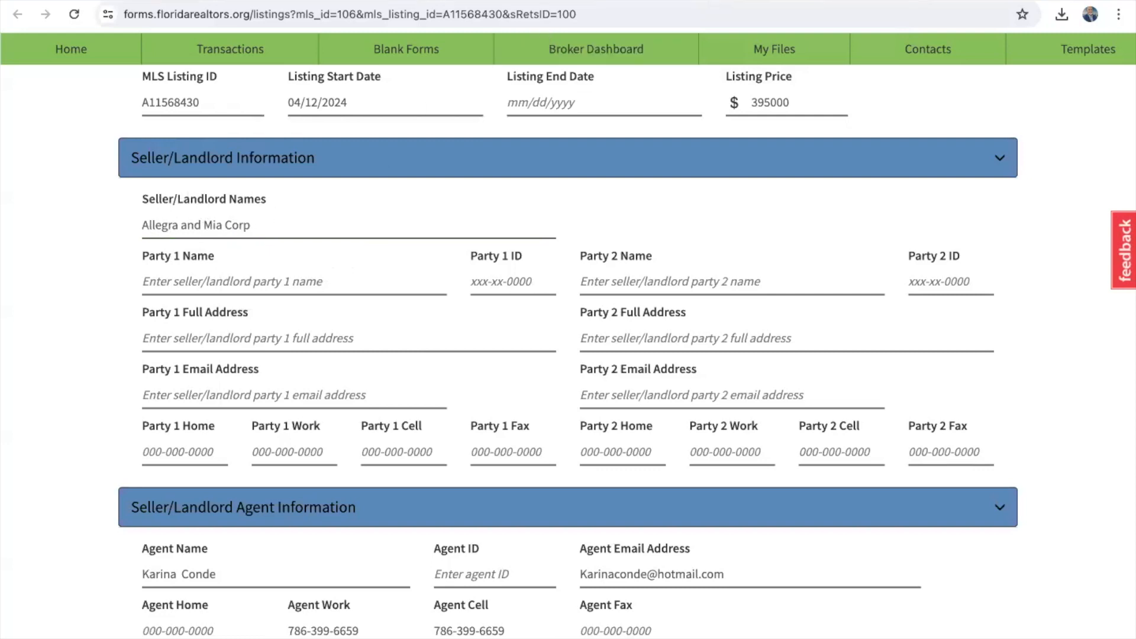
{"action": "left_click", "coordinate": [565, 1]}
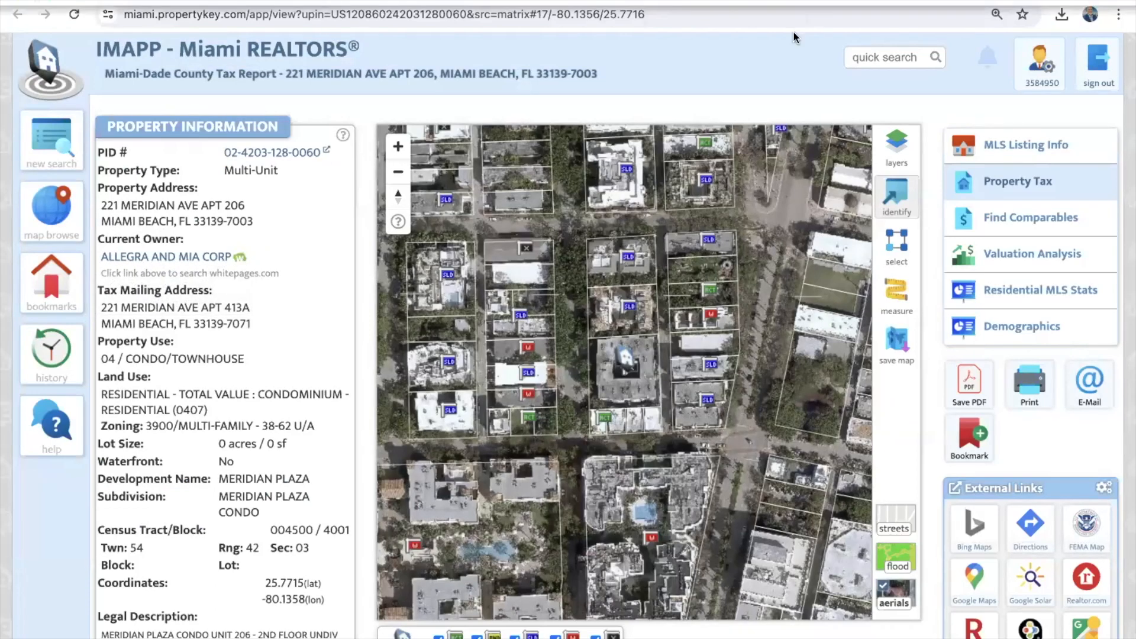
{"action": "left_click", "coordinate": [716, 4]}
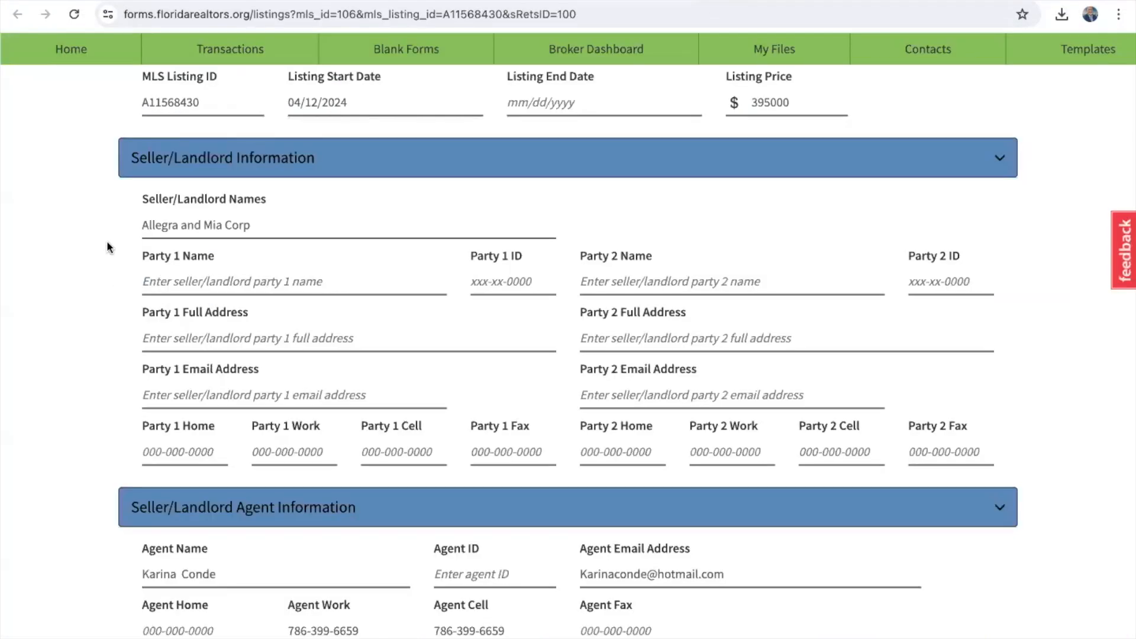
Step: Replace the 0 Purchase Price with 390000 after checking the MLS list price
{"action": "scroll", "coordinate": [93, 538], "scroll_direction": "down", "scroll_amount": 9}
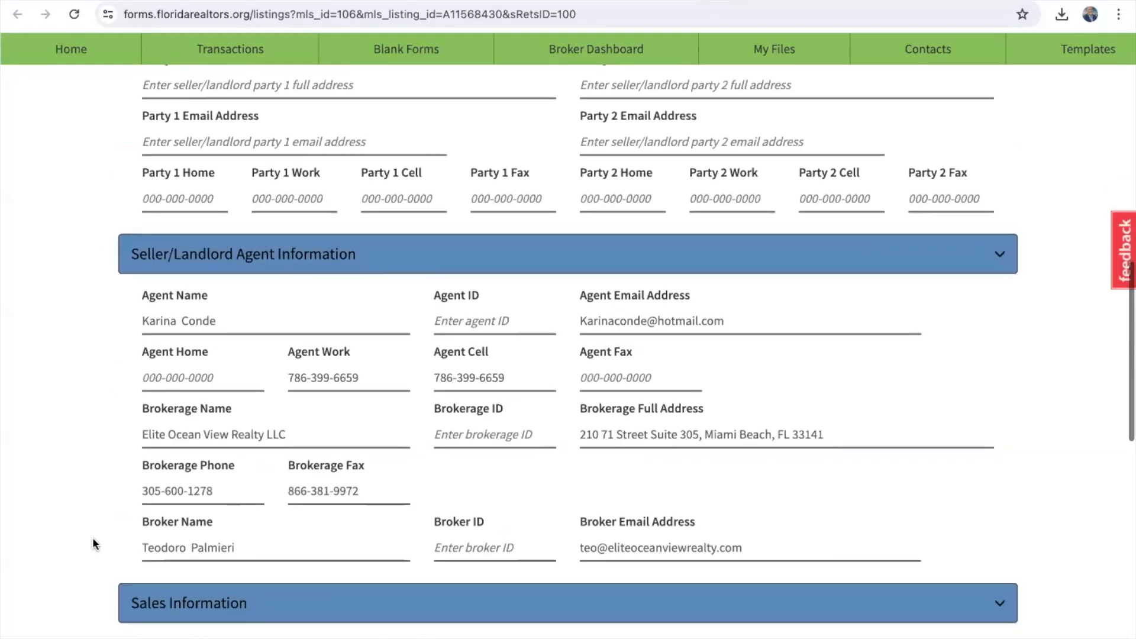
{"action": "scroll", "coordinate": [92, 537], "scroll_direction": "down", "scroll_amount": 2}
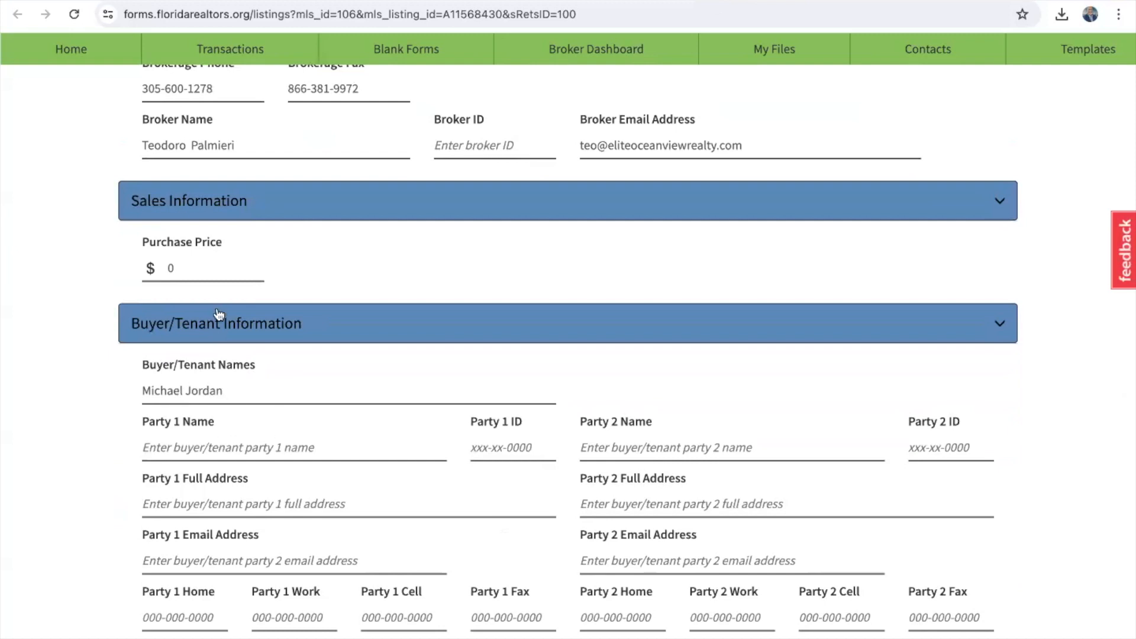
{"action": "left_click", "coordinate": [181, 261]}
{"action": "double_click", "coordinate": [181, 261]}
{"action": "key", "text": "BackSpace"}
{"action": "left_click", "coordinate": [449, 1]}
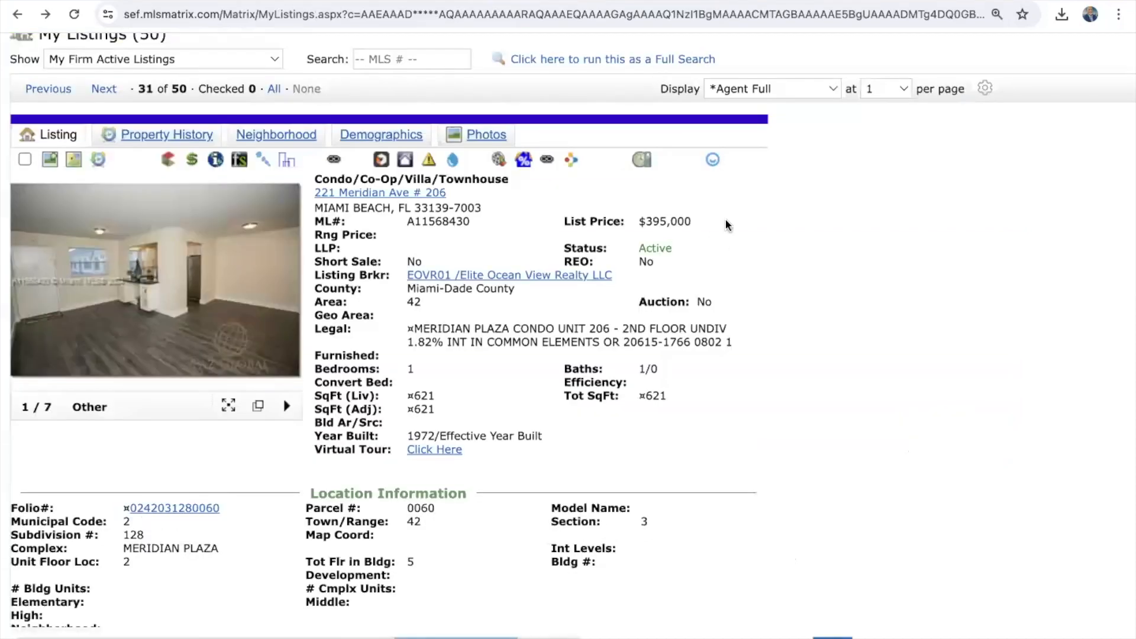
{"action": "left_click", "coordinate": [568, 1]}
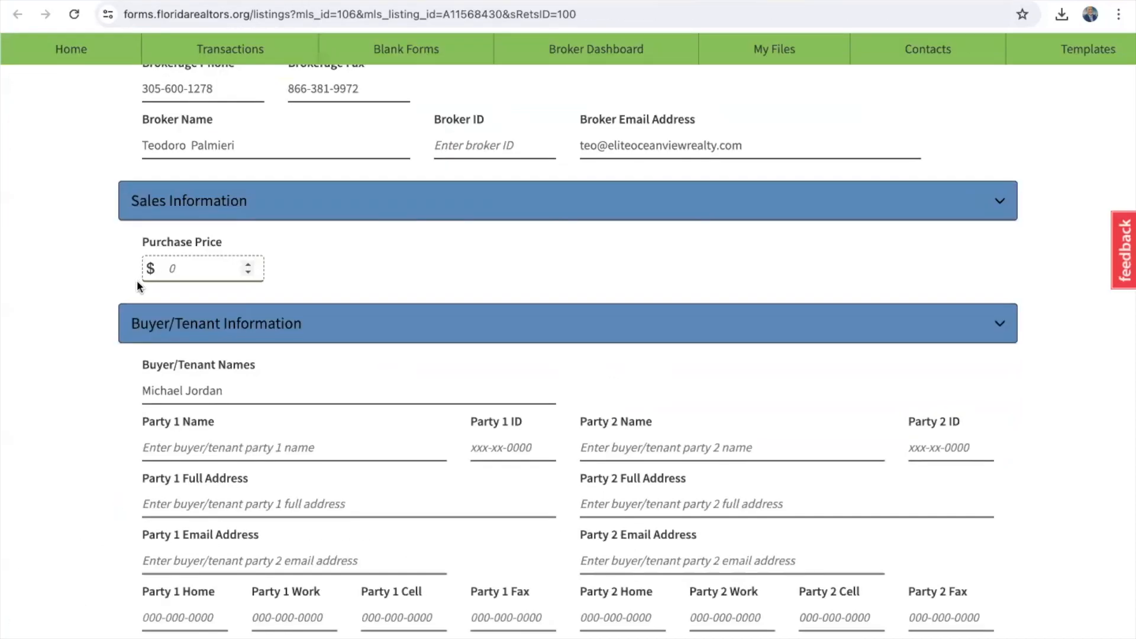
{"action": "type", "text": "390000"}
{"action": "left_click", "coordinate": [294, 286]}
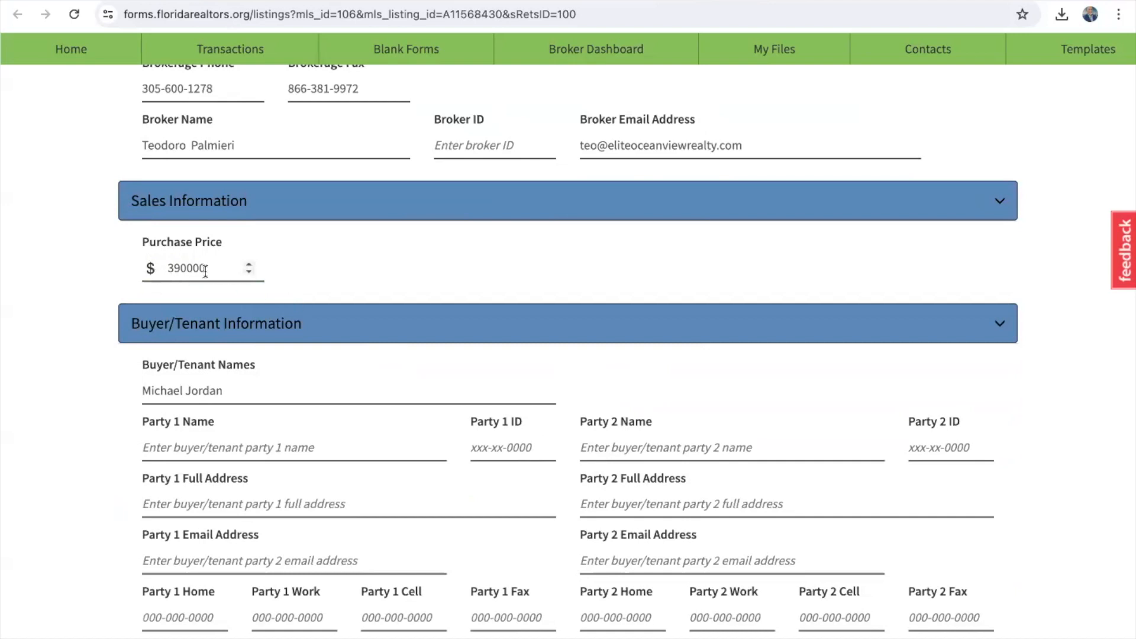
{"action": "scroll", "coordinate": [96, 408], "scroll_direction": "down", "scroll_amount": 7}
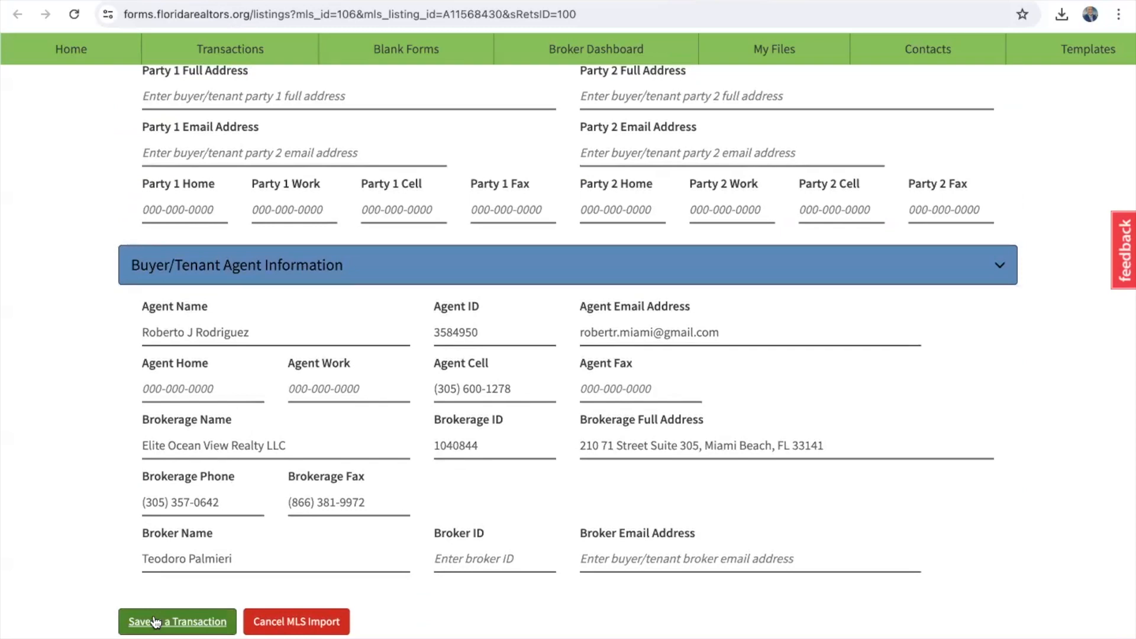
Step: Name the new transaction after the street address with the buyer's name appended
{"action": "left_click", "coordinate": [156, 623]}
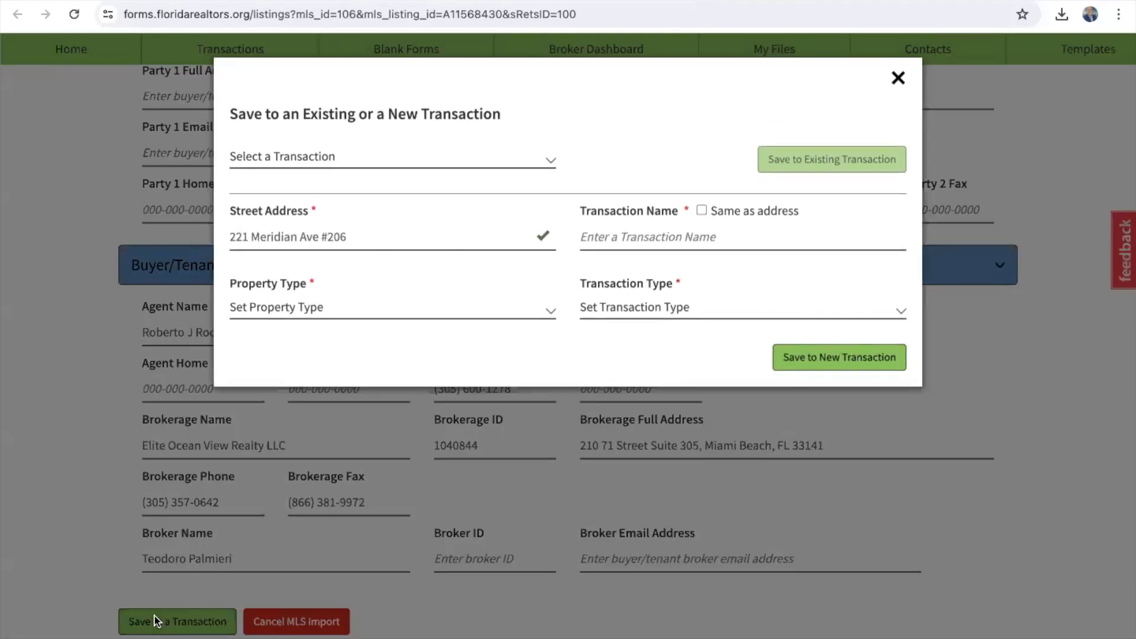
{"action": "left_click", "coordinate": [417, 159]}
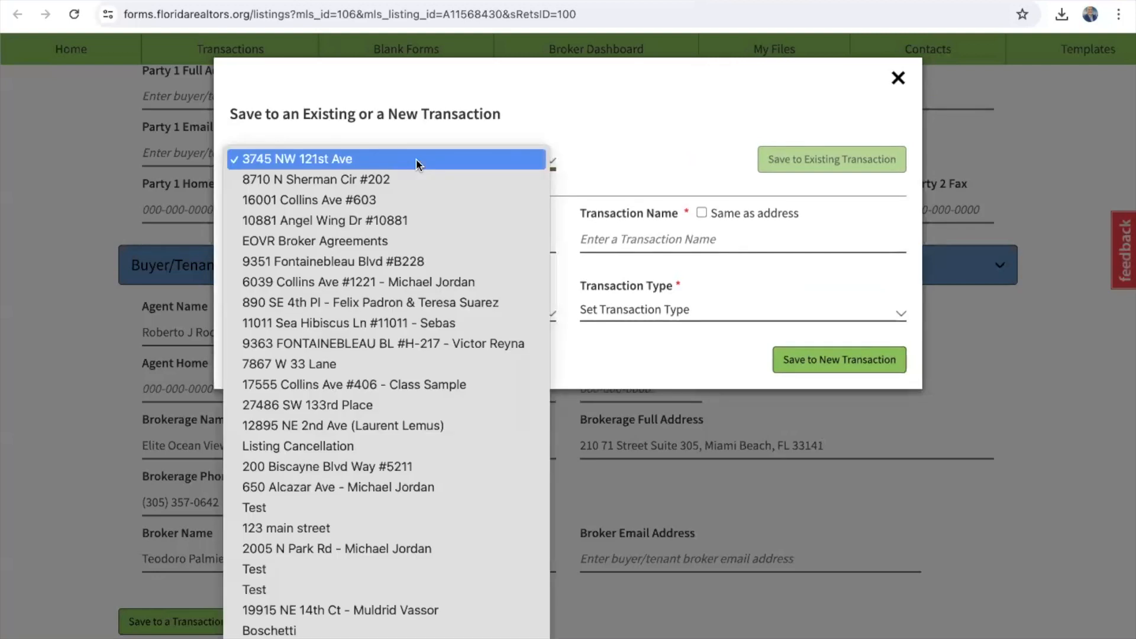
{"action": "left_click", "coordinate": [530, 100]}
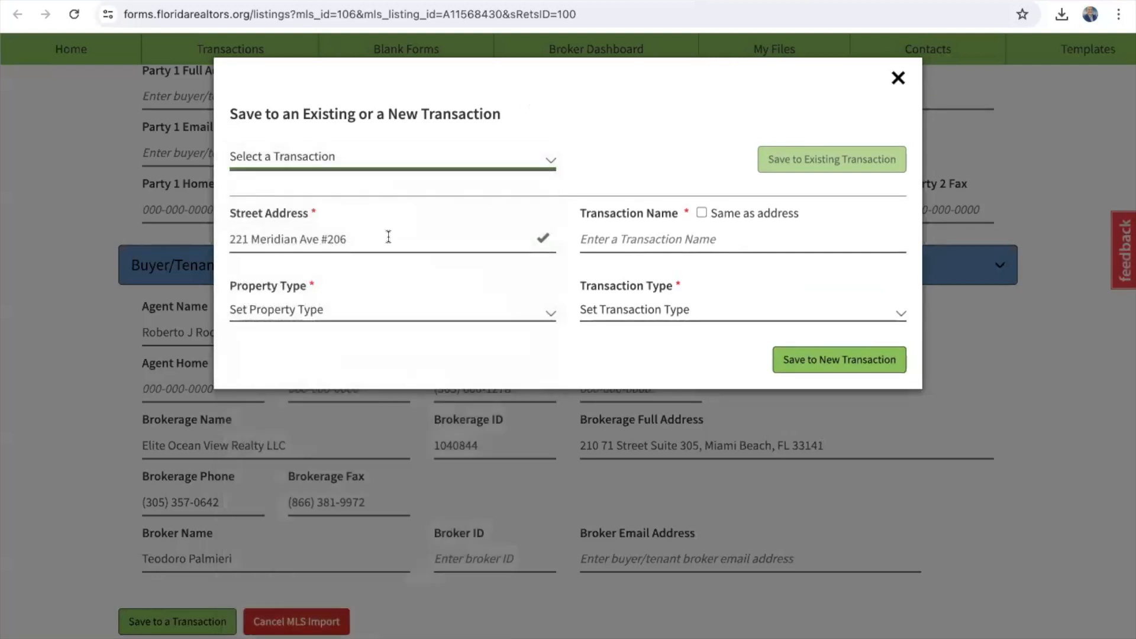
{"action": "left_click", "coordinate": [704, 212]}
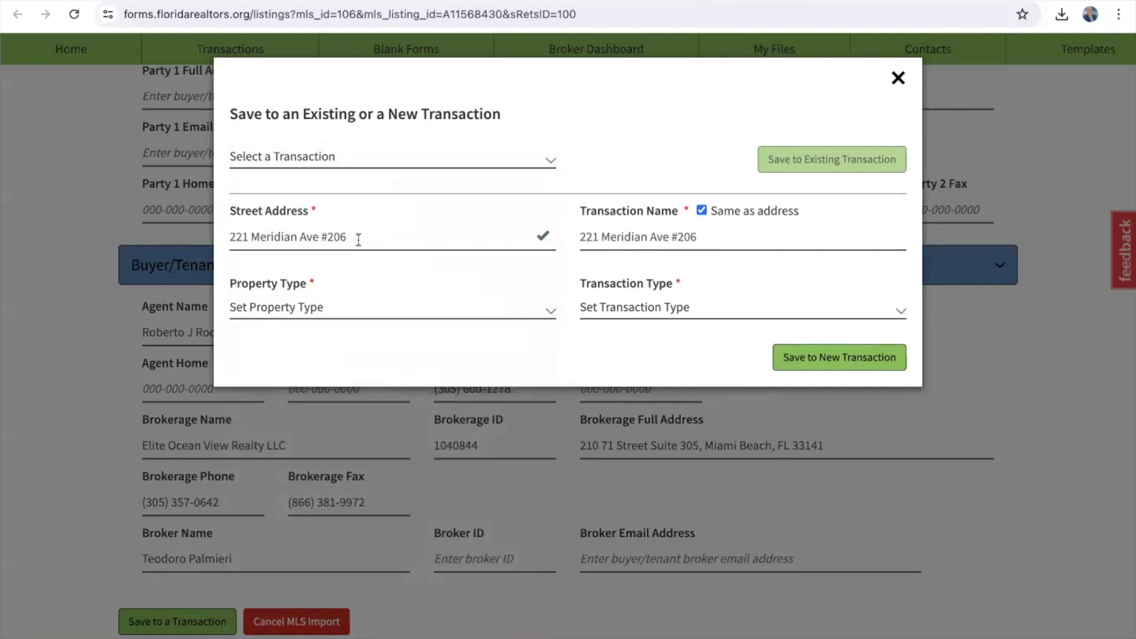
{"action": "left_click", "coordinate": [714, 237]}
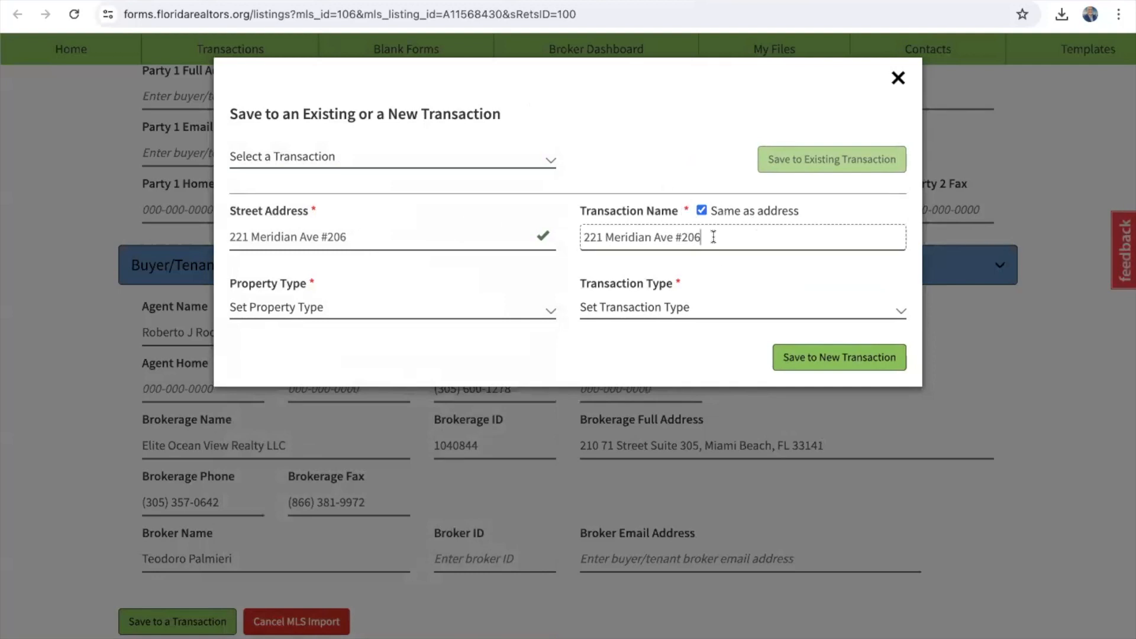
Step: Set it as a Residential Purchase transaction and save it as a new transaction
{"action": "left_click", "coordinate": [259, 305]}
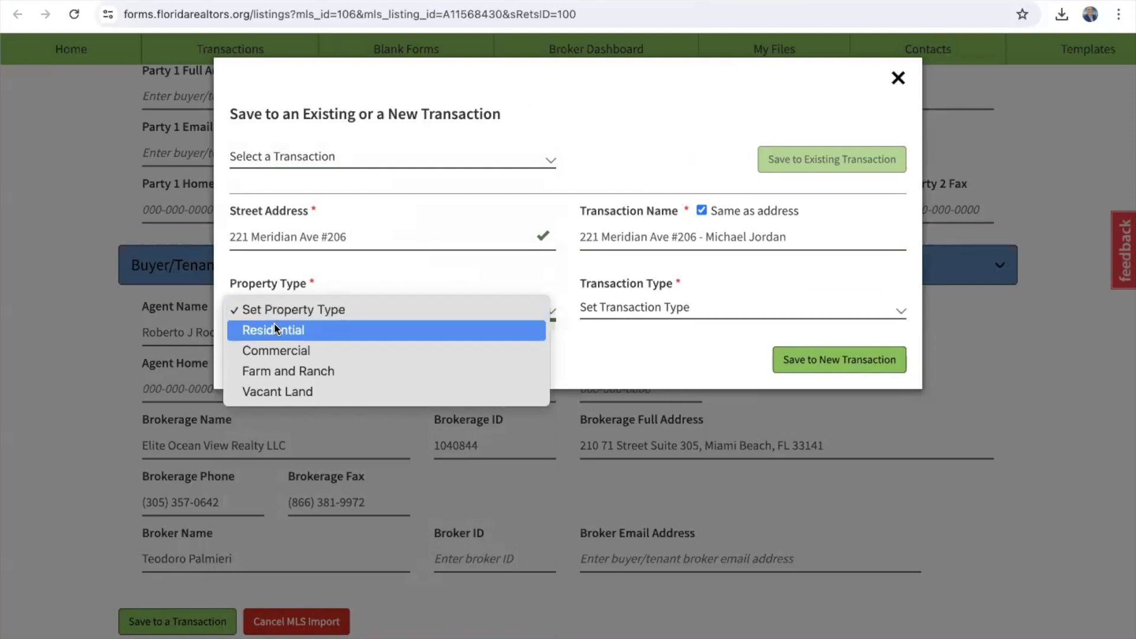
{"action": "left_click", "coordinate": [274, 326]}
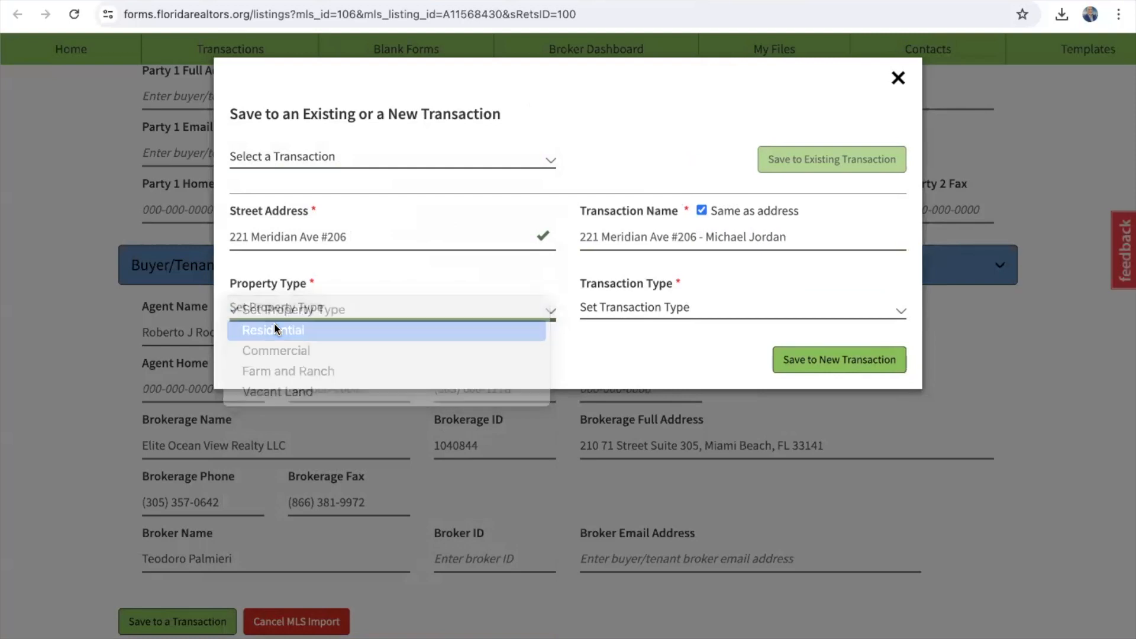
{"action": "left_click", "coordinate": [694, 302]}
{"action": "left_click", "coordinate": [644, 350]}
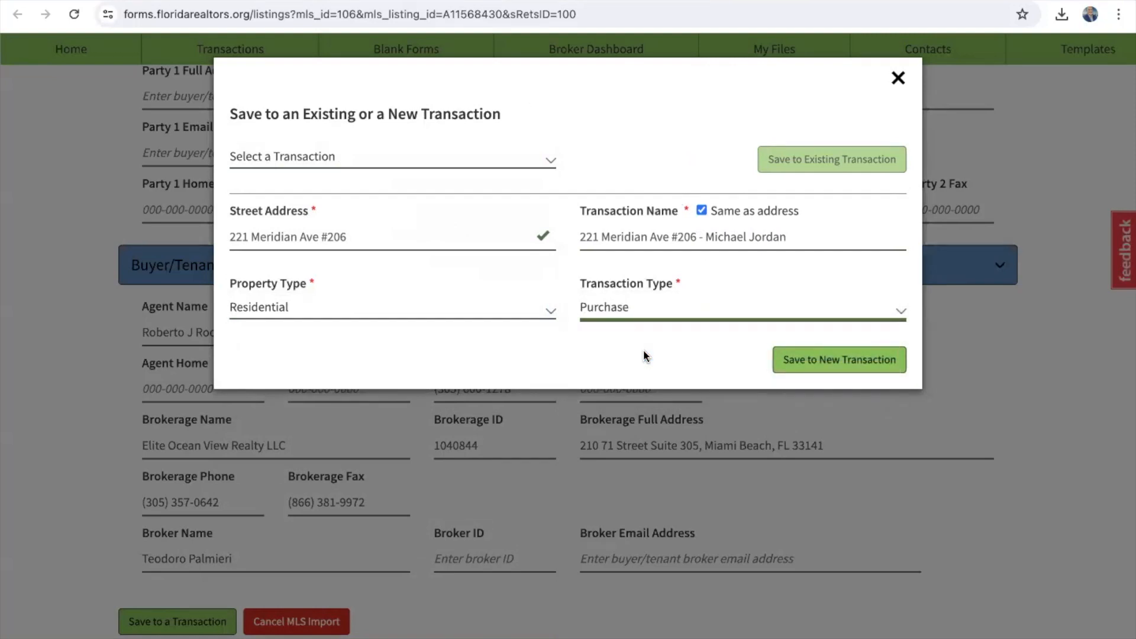
{"action": "left_click", "coordinate": [808, 360]}
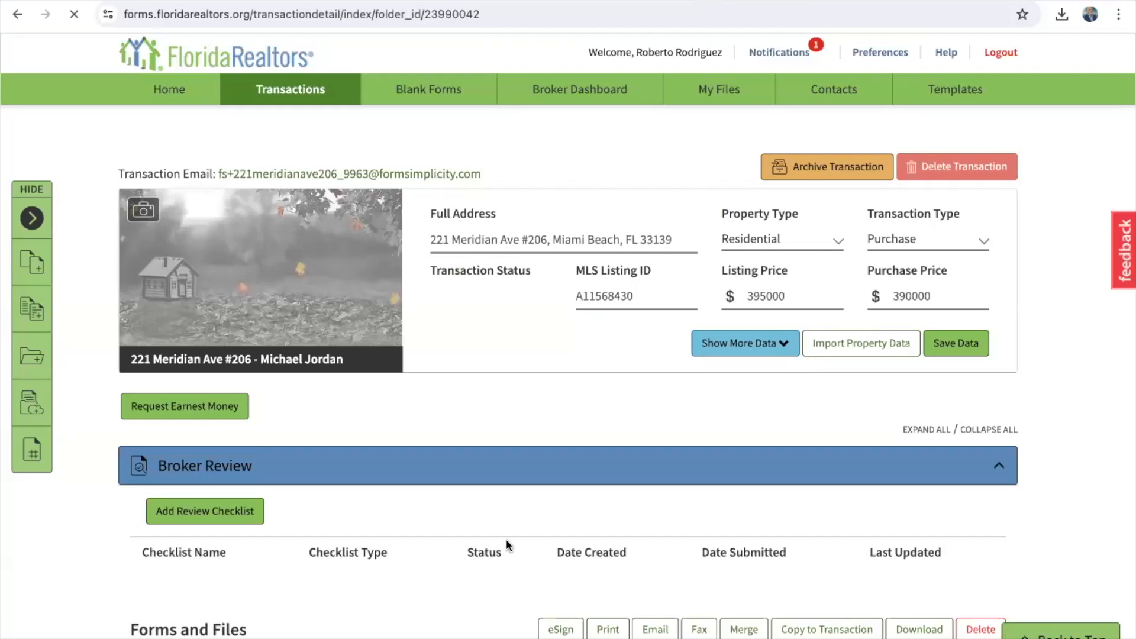
{"action": "scroll", "coordinate": [519, 461], "scroll_direction": "down", "scroll_amount": 4}
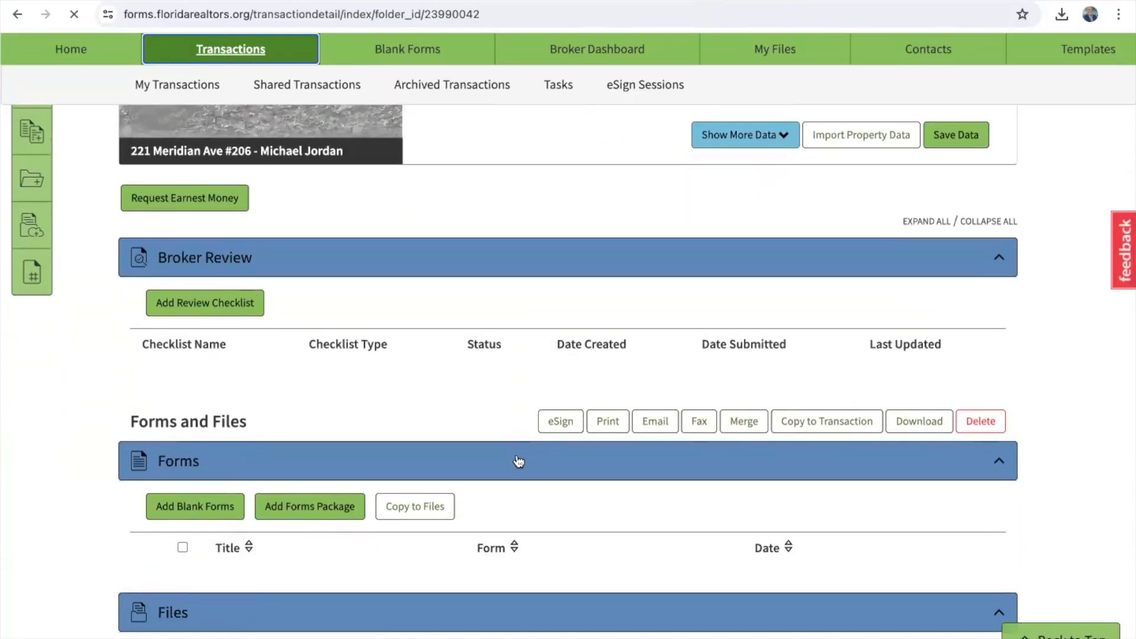
{"action": "scroll", "coordinate": [519, 461], "scroll_direction": "down", "scroll_amount": 3}
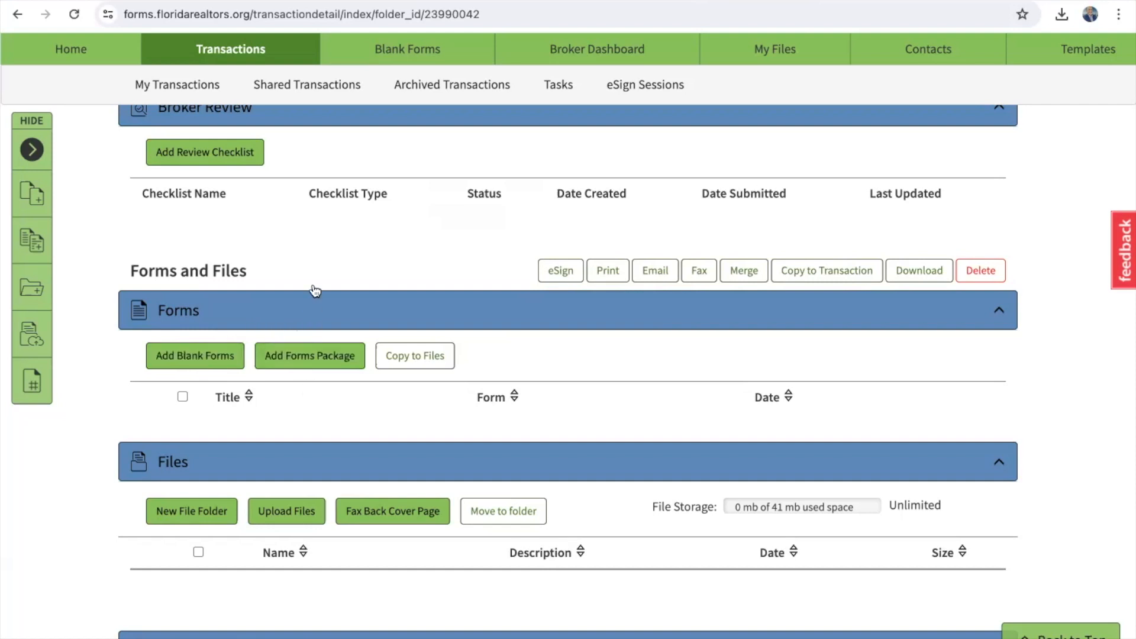
Step: Select the PURCHASE CONTRACT AS-IS FAR/BAR forms package
{"action": "left_click", "coordinate": [299, 358]}
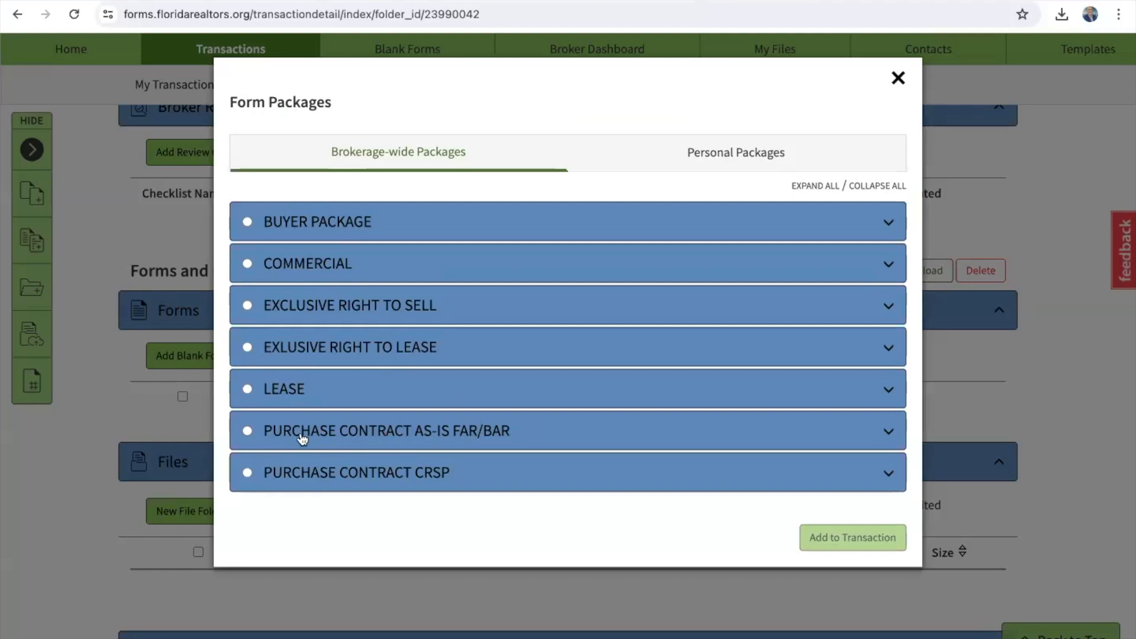
{"action": "left_click", "coordinate": [248, 431]}
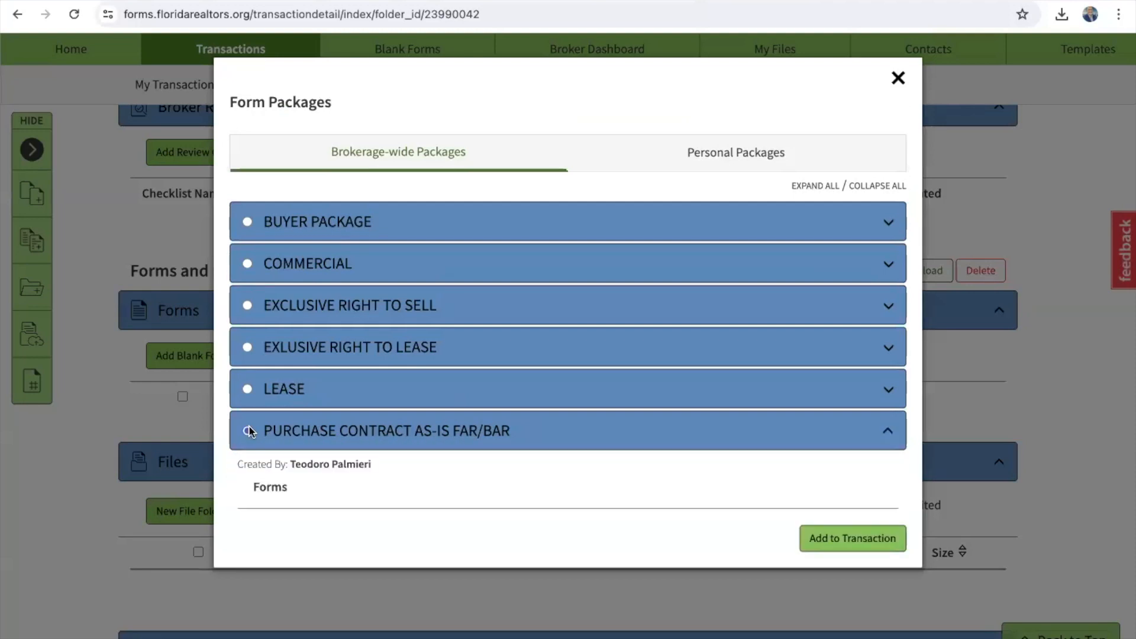
{"action": "scroll", "coordinate": [249, 431], "scroll_direction": "down", "scroll_amount": 7}
{"action": "scroll", "coordinate": [249, 432], "scroll_direction": "up", "scroll_amount": 3}
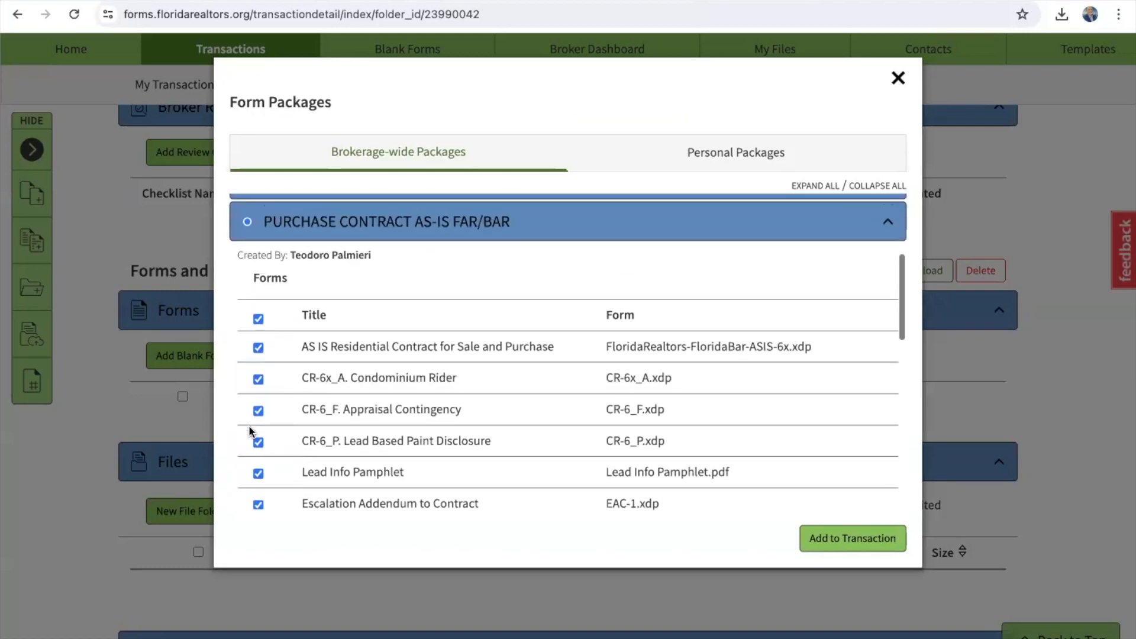
{"action": "scroll", "coordinate": [249, 432], "scroll_direction": "down", "scroll_amount": 10}
{"action": "scroll", "coordinate": [249, 431], "scroll_direction": "up", "scroll_amount": 10}
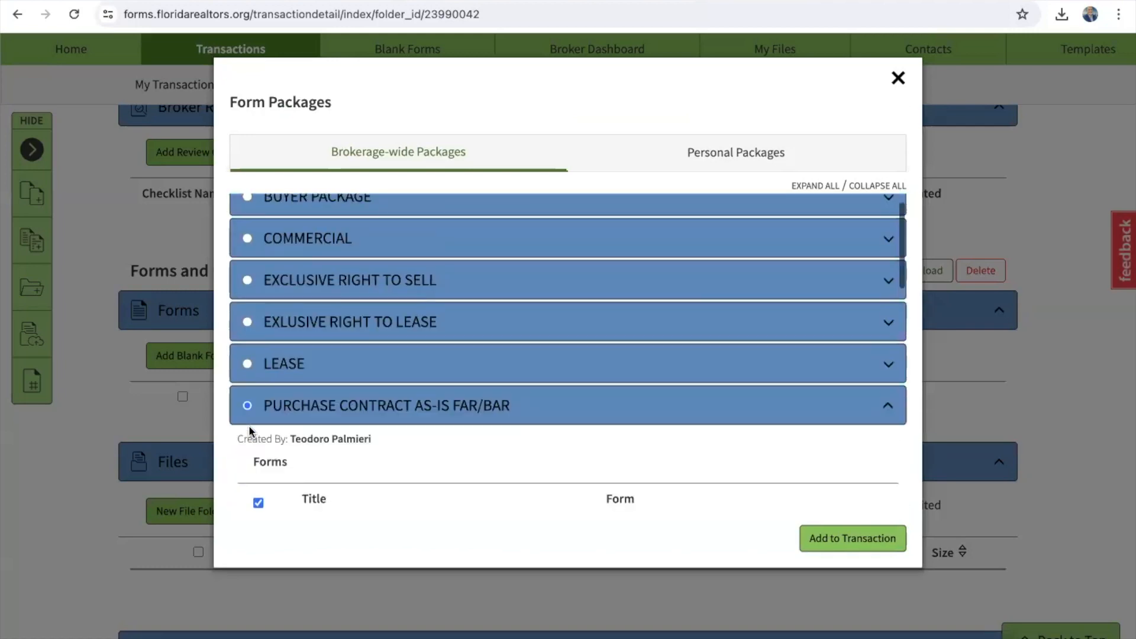
{"action": "scroll", "coordinate": [249, 431], "scroll_direction": "down", "scroll_amount": 5}
{"action": "scroll", "coordinate": [249, 431], "scroll_direction": "up", "scroll_amount": 4}
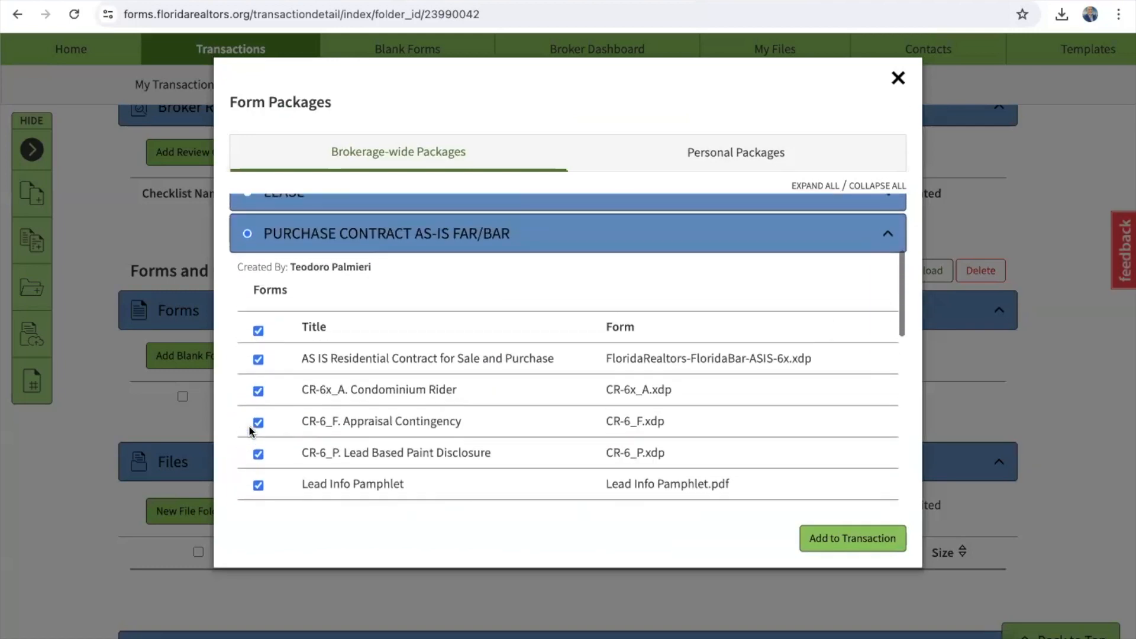
{"action": "scroll", "coordinate": [249, 432], "scroll_direction": "down", "scroll_amount": 1}
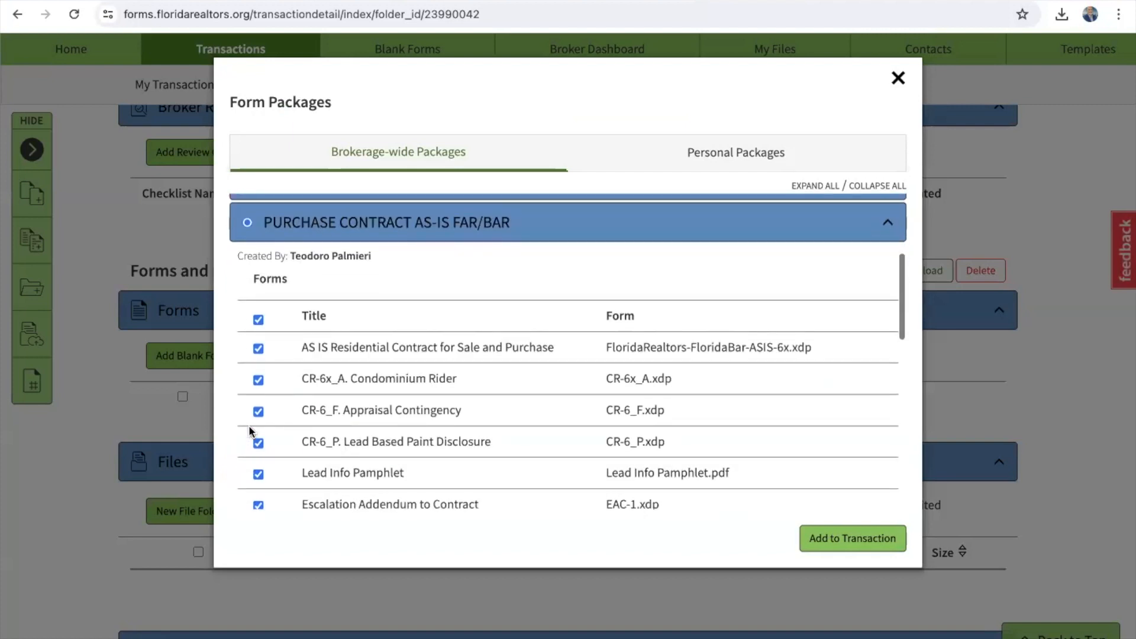
Step: Uncheck all package forms and files, keeping only the AS IS contract and CR-6x_A. Condominium Rider
{"action": "left_click", "coordinate": [258, 319]}
{"action": "scroll", "coordinate": [287, 418], "scroll_direction": "down", "scroll_amount": 10}
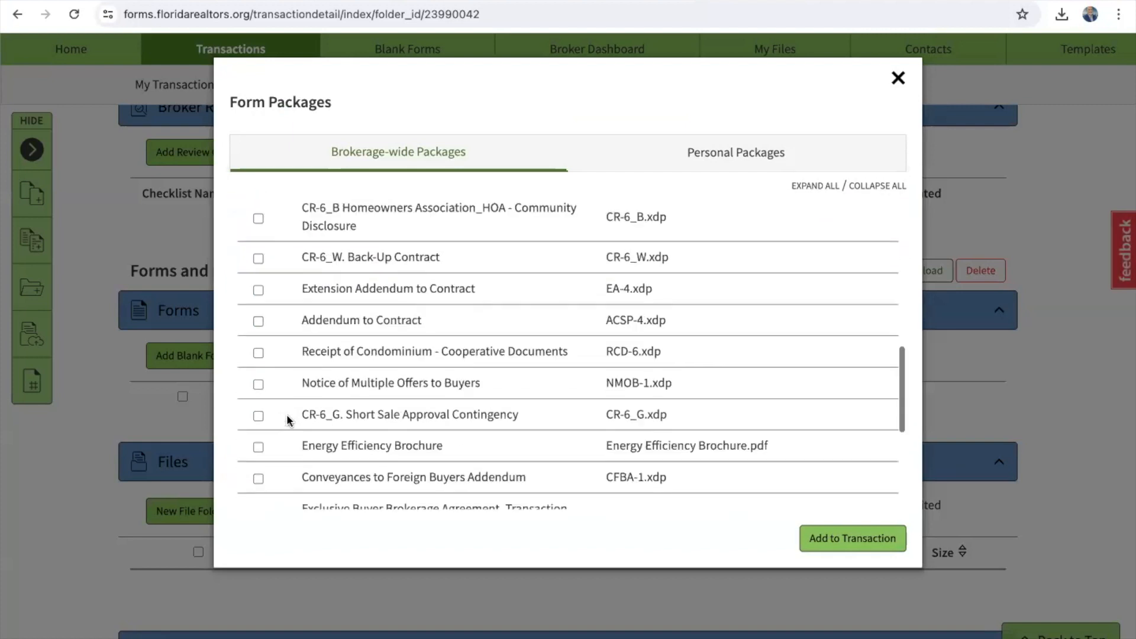
{"action": "left_click", "coordinate": [258, 356]}
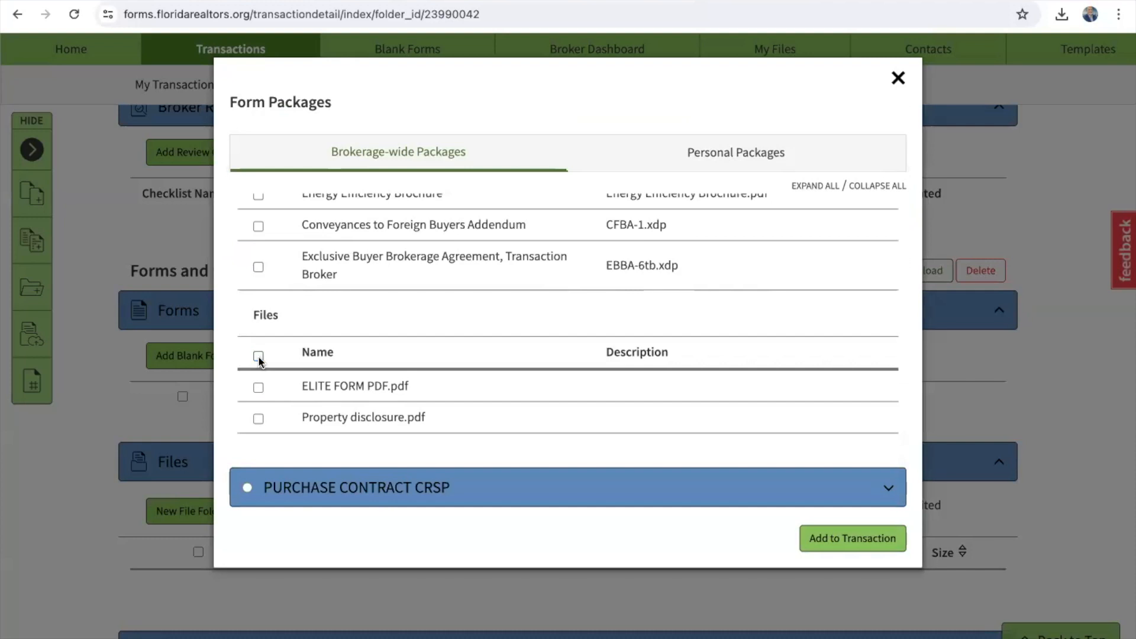
{"action": "scroll", "coordinate": [328, 356], "scroll_direction": "up", "scroll_amount": 5}
{"action": "scroll", "coordinate": [331, 357], "scroll_direction": "up", "scroll_amount": 4}
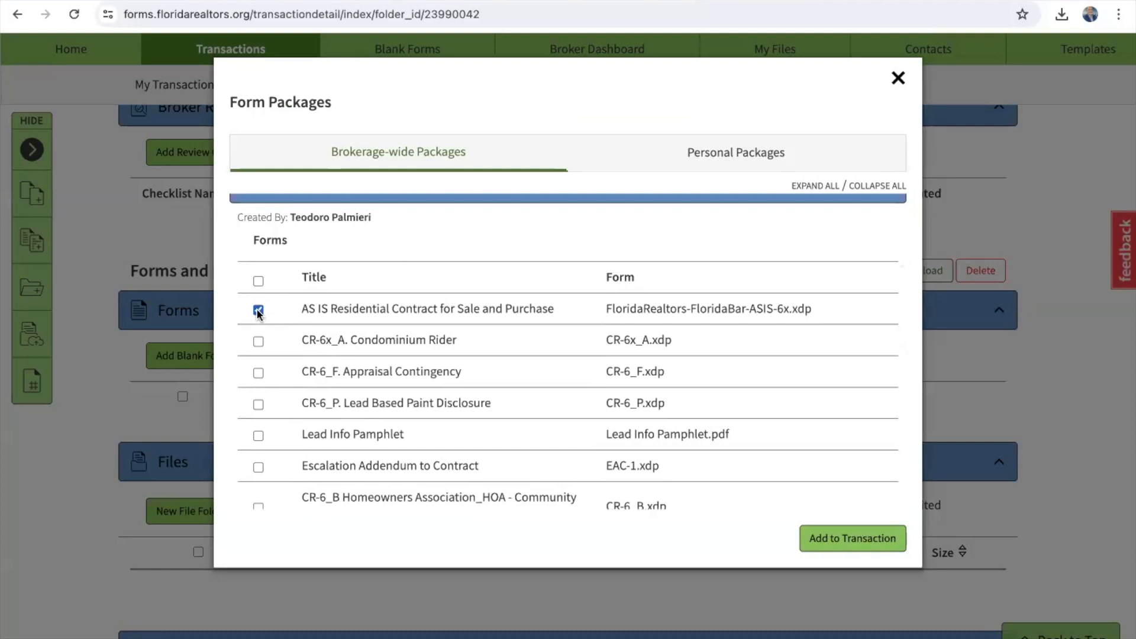
{"action": "left_click", "coordinate": [258, 342]}
Step: Also tick CR-6_F. Appraisal Contingency and review the Meridian Plaza listing details in MLS
{"action": "left_click", "coordinate": [258, 373]}
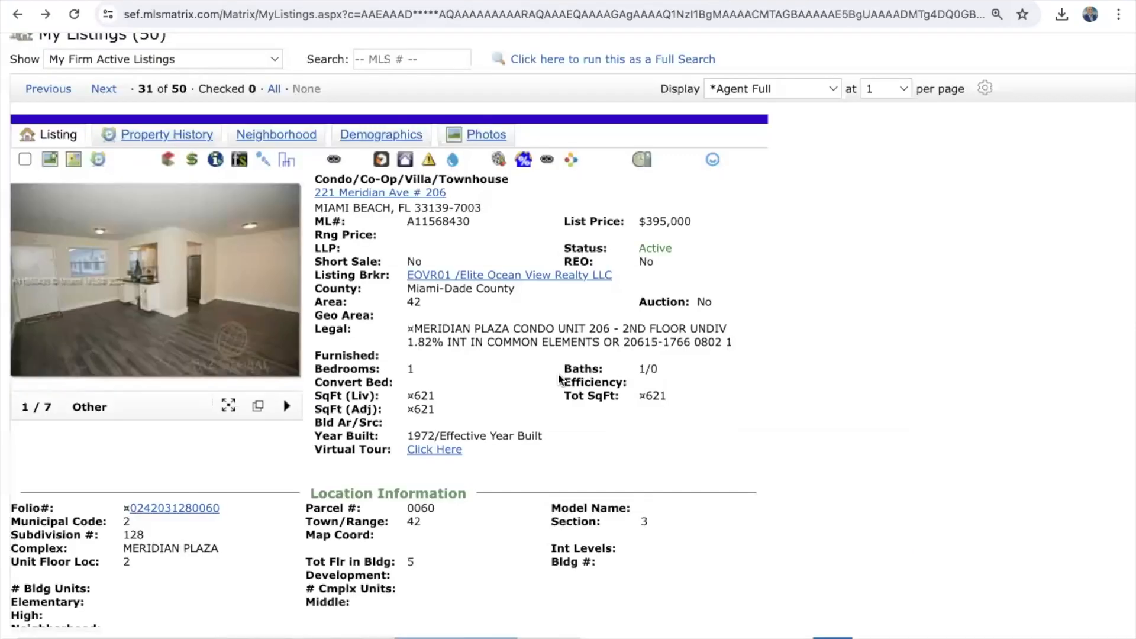
{"action": "scroll", "coordinate": [549, 480], "scroll_direction": "down", "scroll_amount": 15}
{"action": "scroll", "coordinate": [549, 480], "scroll_direction": "up", "scroll_amount": 10}
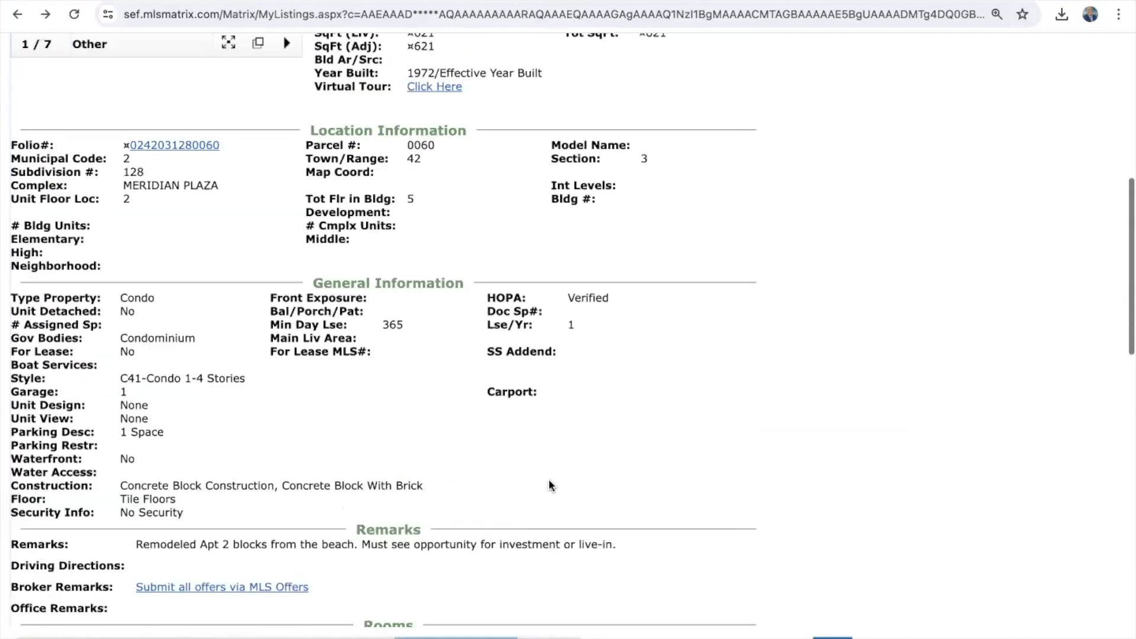
{"action": "scroll", "coordinate": [549, 483], "scroll_direction": "up", "scroll_amount": 6}
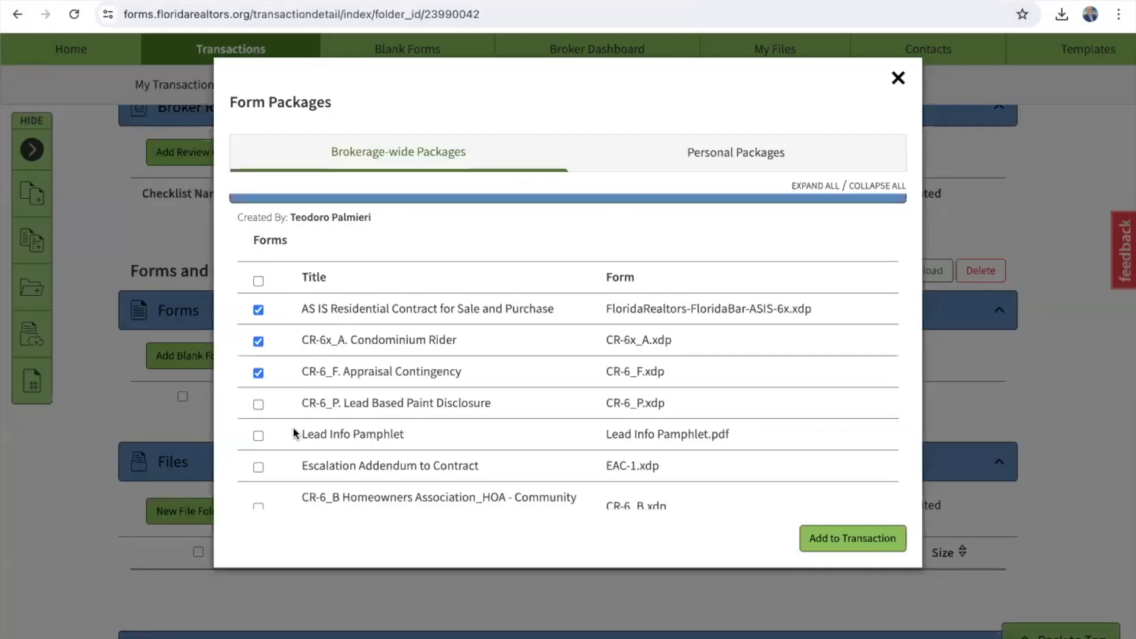
Step: Tick Lead Based Paint Disclosure, Addendum to Contract and EBBA, and add the forms to the transaction
{"action": "left_click", "coordinate": [259, 405]}
{"action": "scroll", "coordinate": [259, 408], "scroll_direction": "down", "scroll_amount": 3}
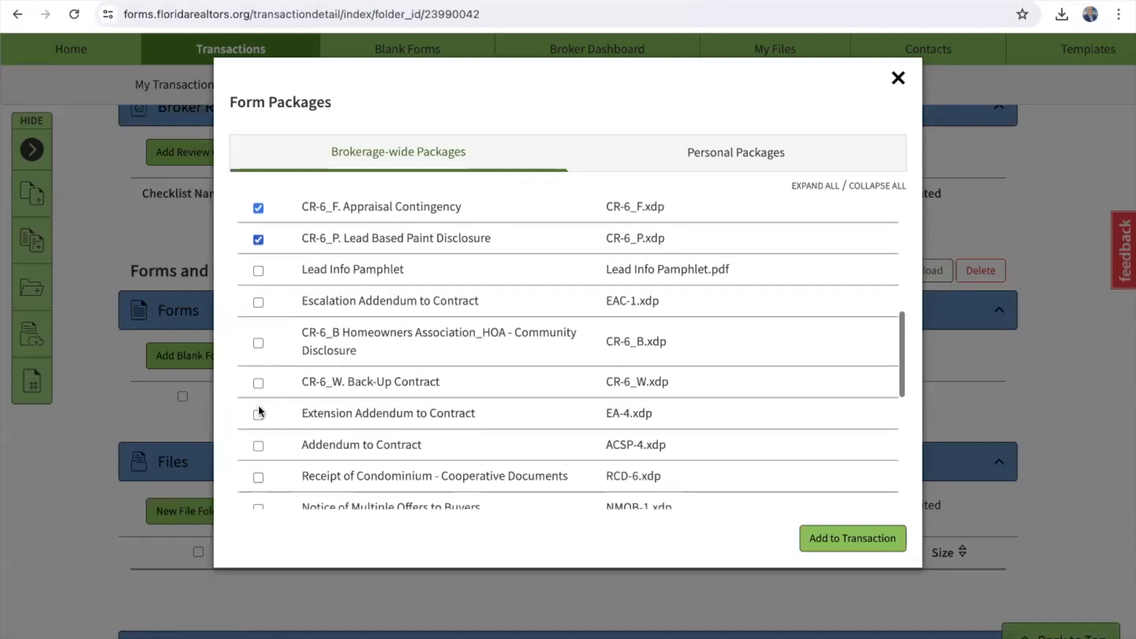
{"action": "scroll", "coordinate": [260, 411], "scroll_direction": "down", "scroll_amount": 2}
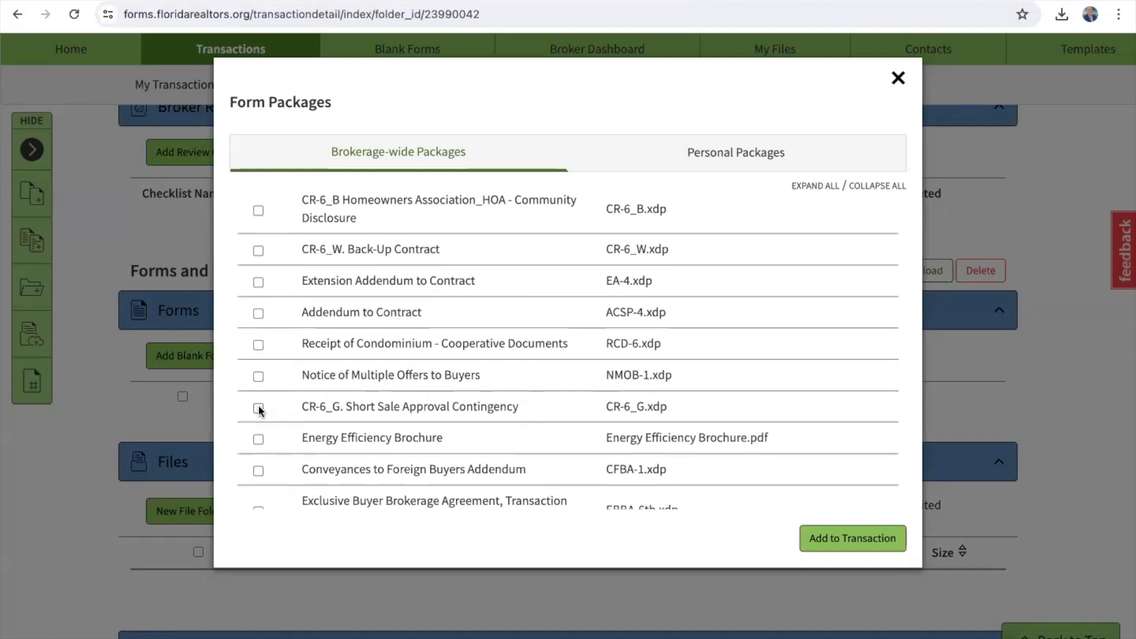
{"action": "left_click", "coordinate": [258, 314]}
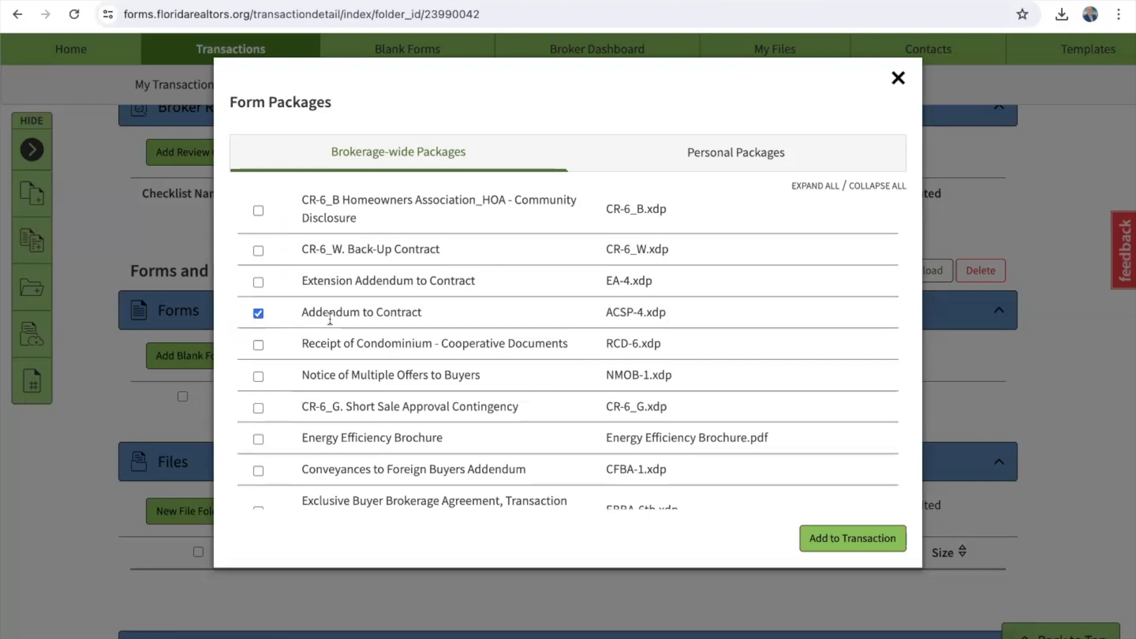
{"action": "scroll", "coordinate": [330, 320], "scroll_direction": "down", "scroll_amount": 2}
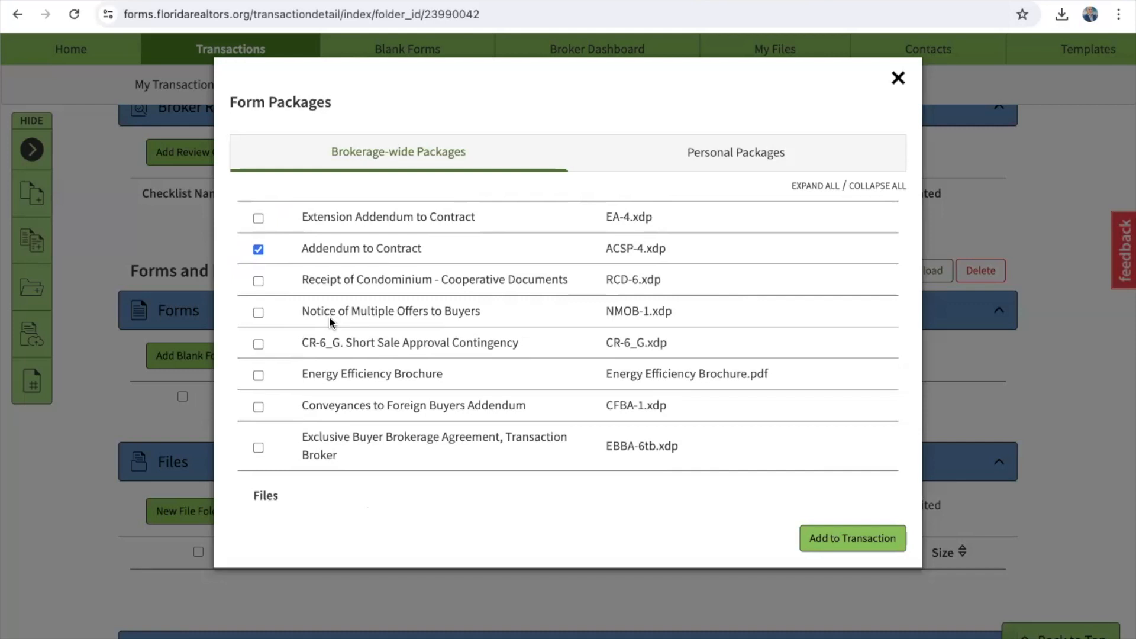
{"action": "left_click", "coordinate": [258, 448]}
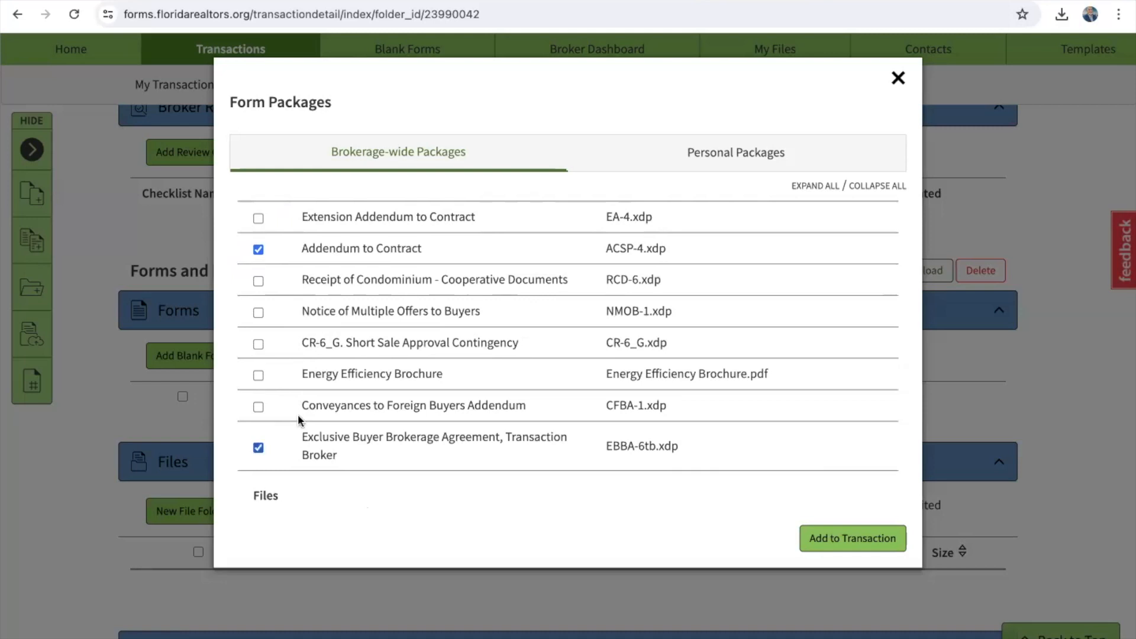
{"action": "left_click", "coordinate": [856, 541]}
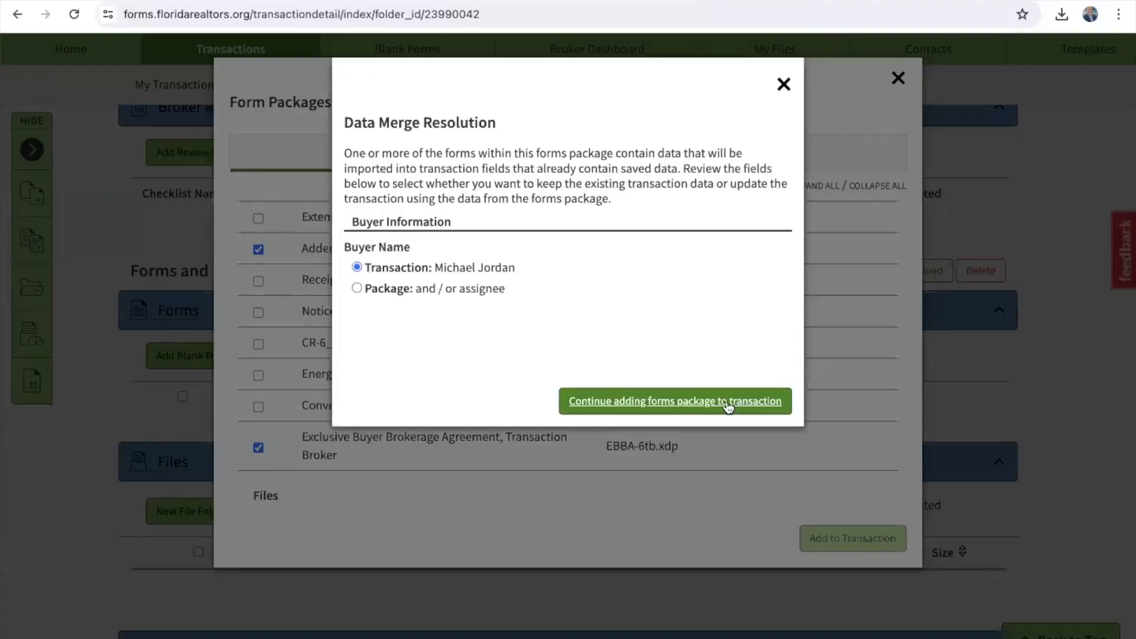
{"action": "left_click", "coordinate": [651, 401]}
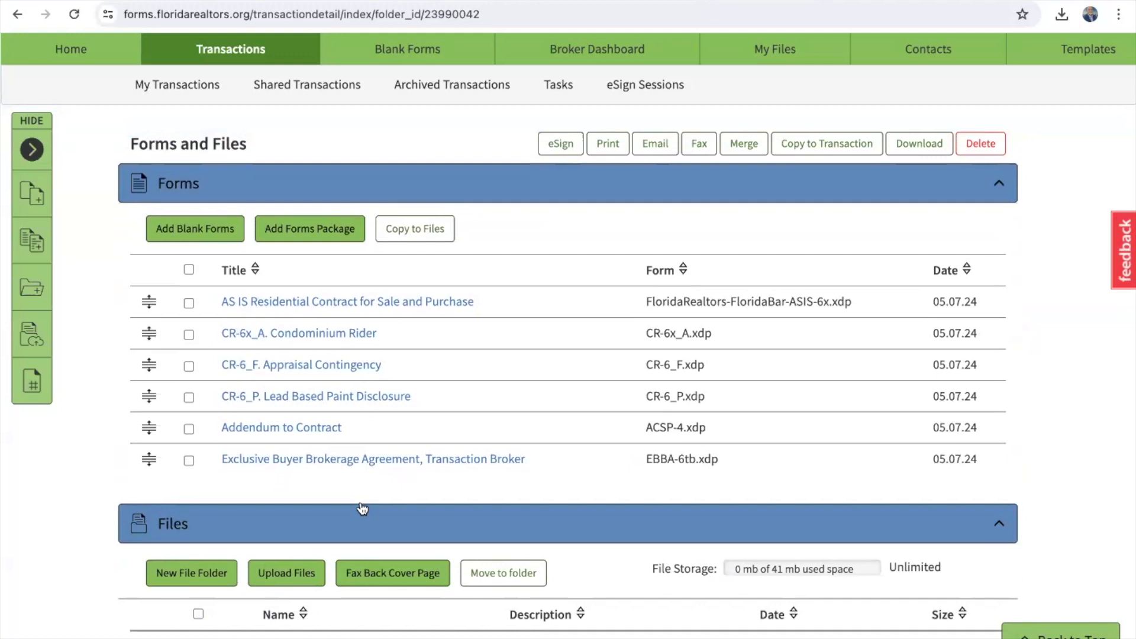
Step: Search the blank forms for 'fha' and add CR-6_E FHA - VA to the transaction
{"action": "left_click", "coordinate": [192, 230]}
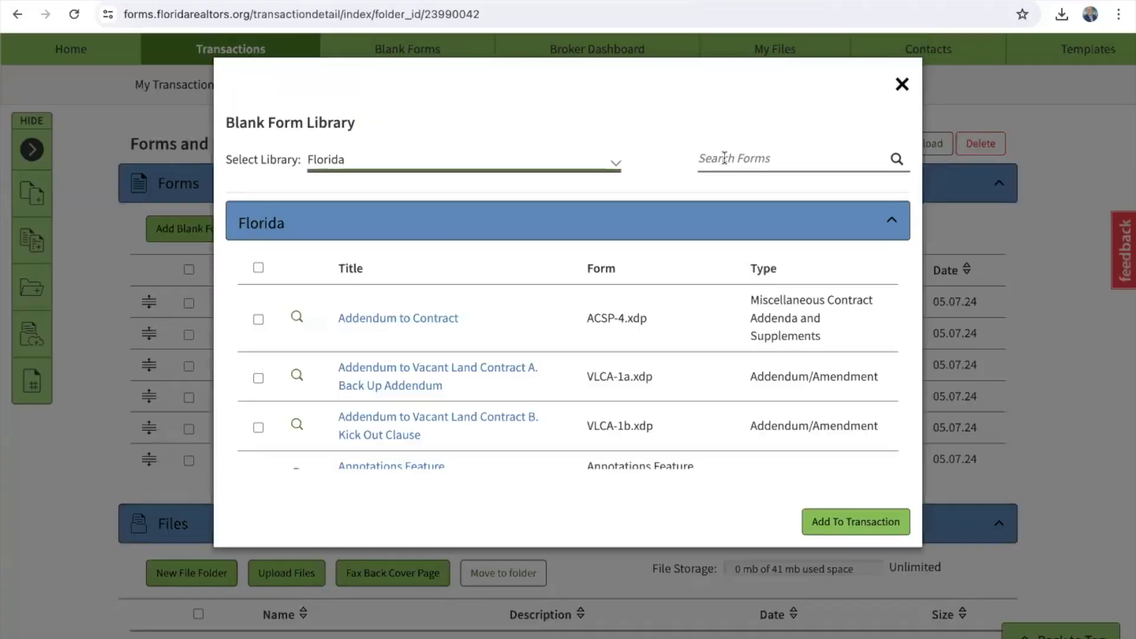
{"action": "left_click", "coordinate": [742, 158]}
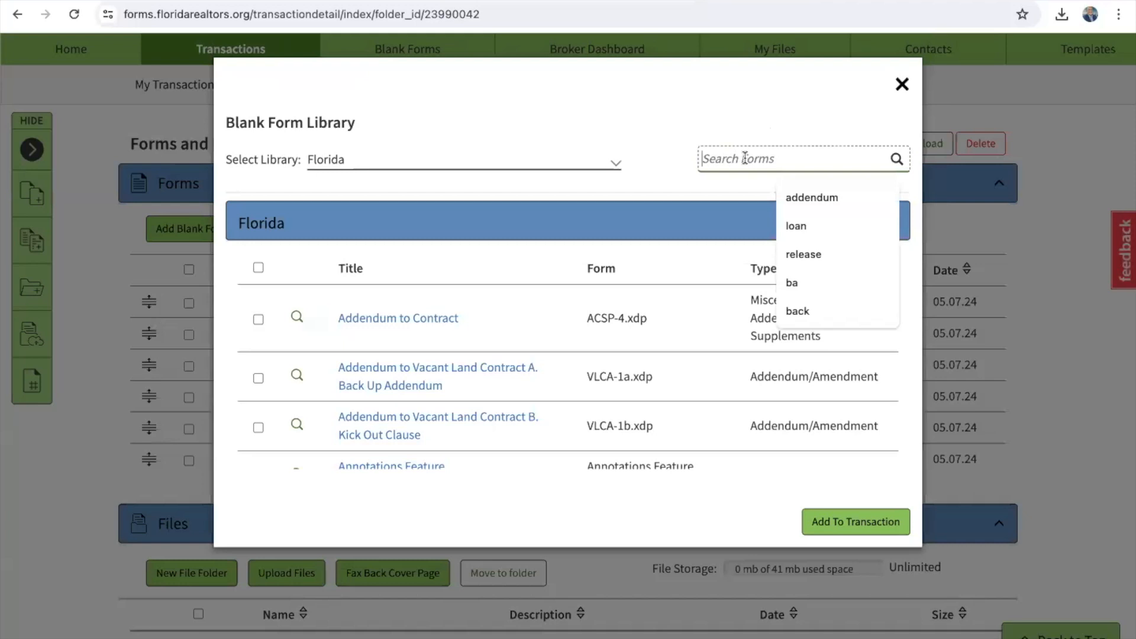
{"action": "type", "text": "fha"}
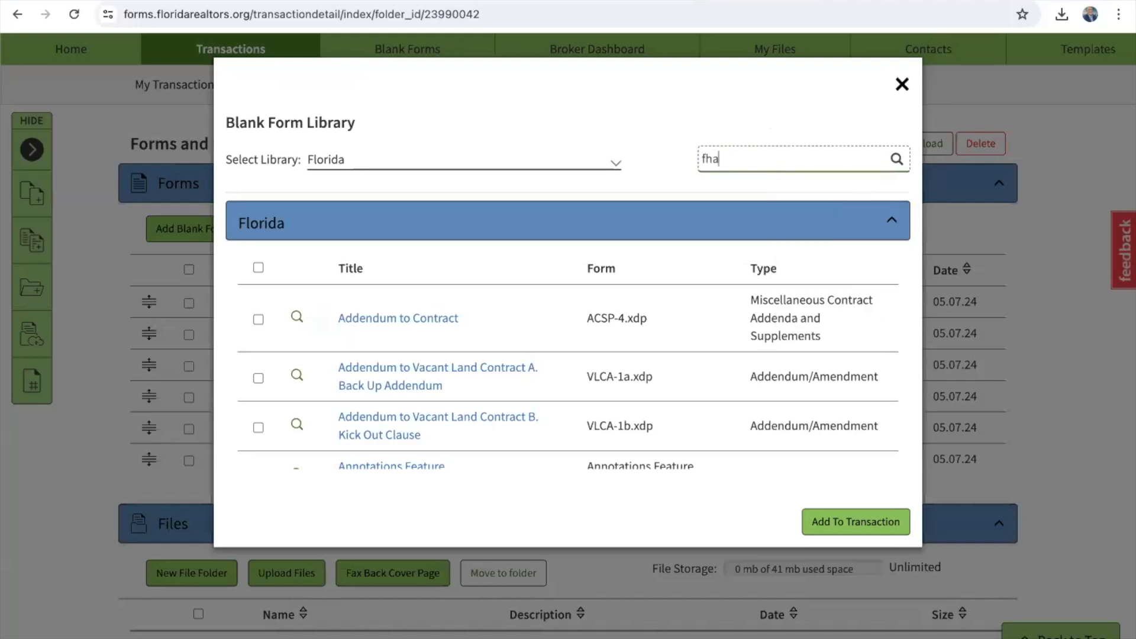
{"action": "left_click", "coordinate": [895, 158]}
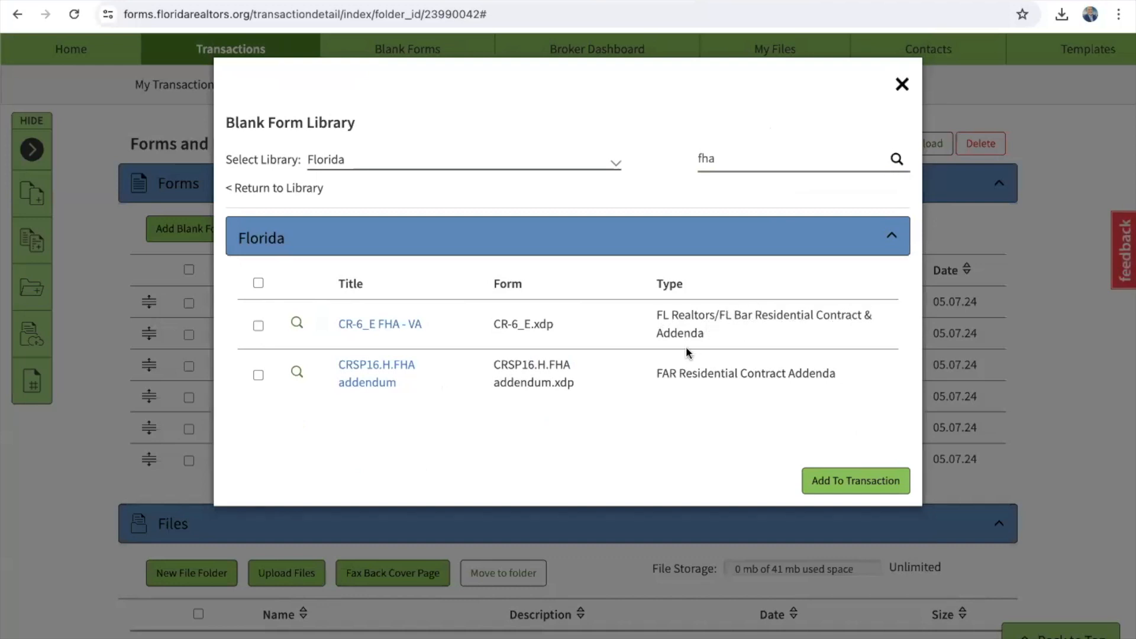
{"action": "left_click", "coordinate": [258, 326]}
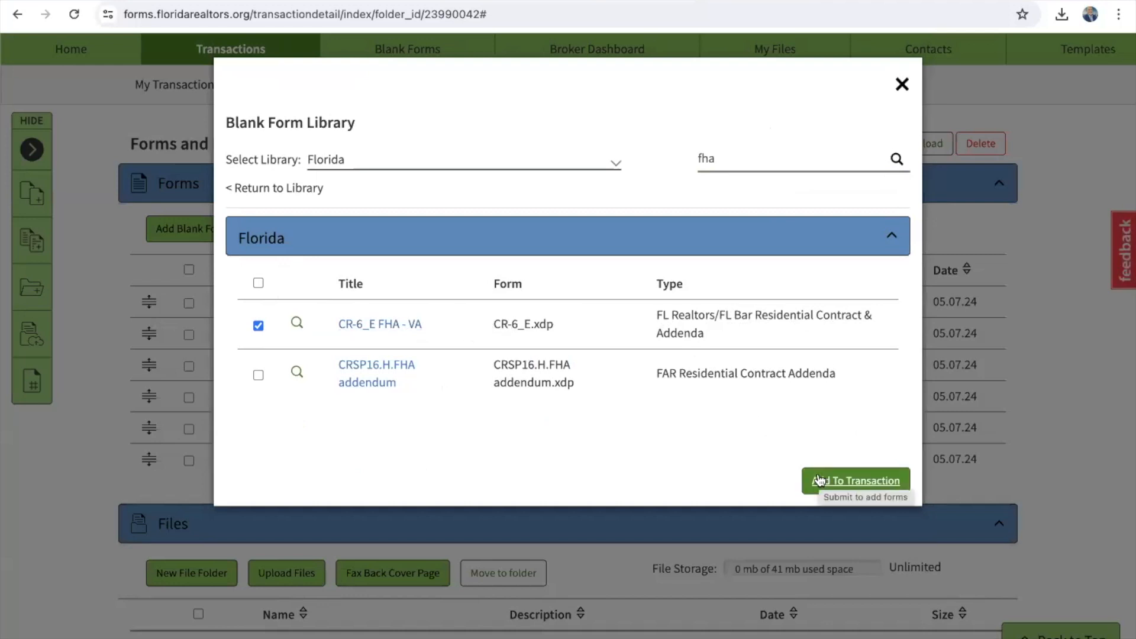
{"action": "left_click", "coordinate": [844, 479]}
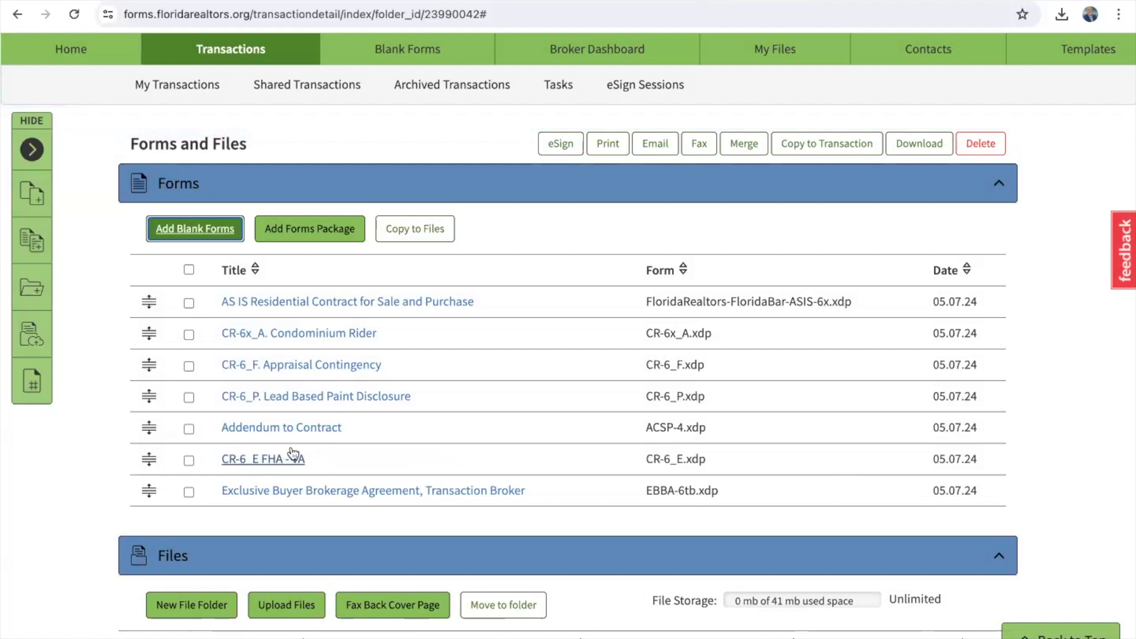
Step: Open the AS IS Residential Contract and enter a 15000 initial escrow deposit
{"action": "left_click", "coordinate": [312, 303]}
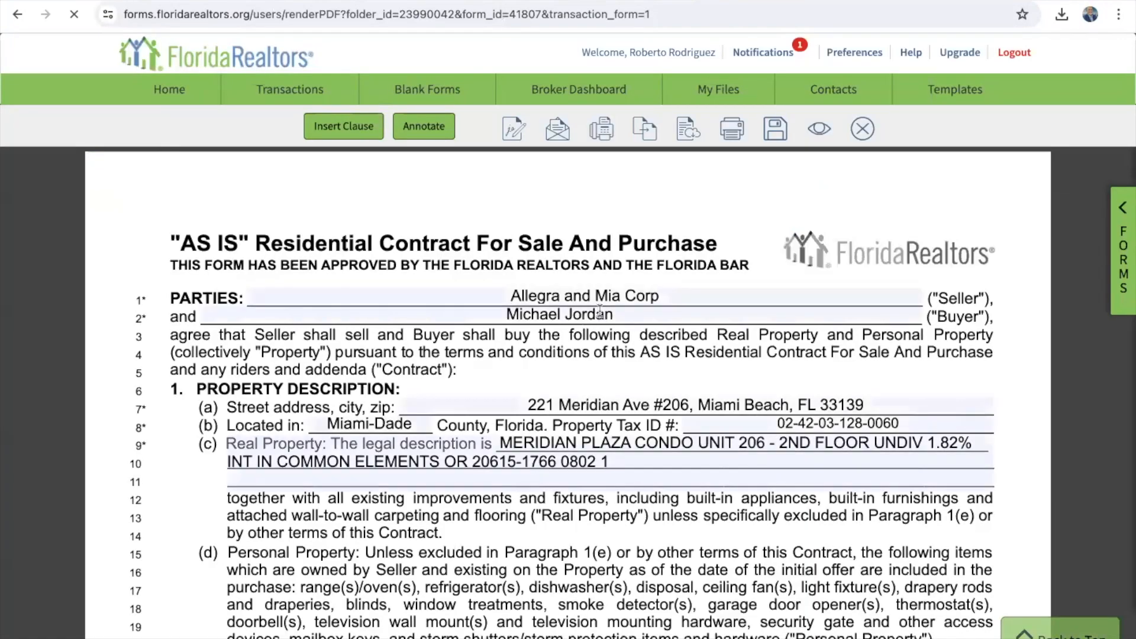
{"action": "scroll", "coordinate": [600, 317], "scroll_direction": "down", "scroll_amount": 1}
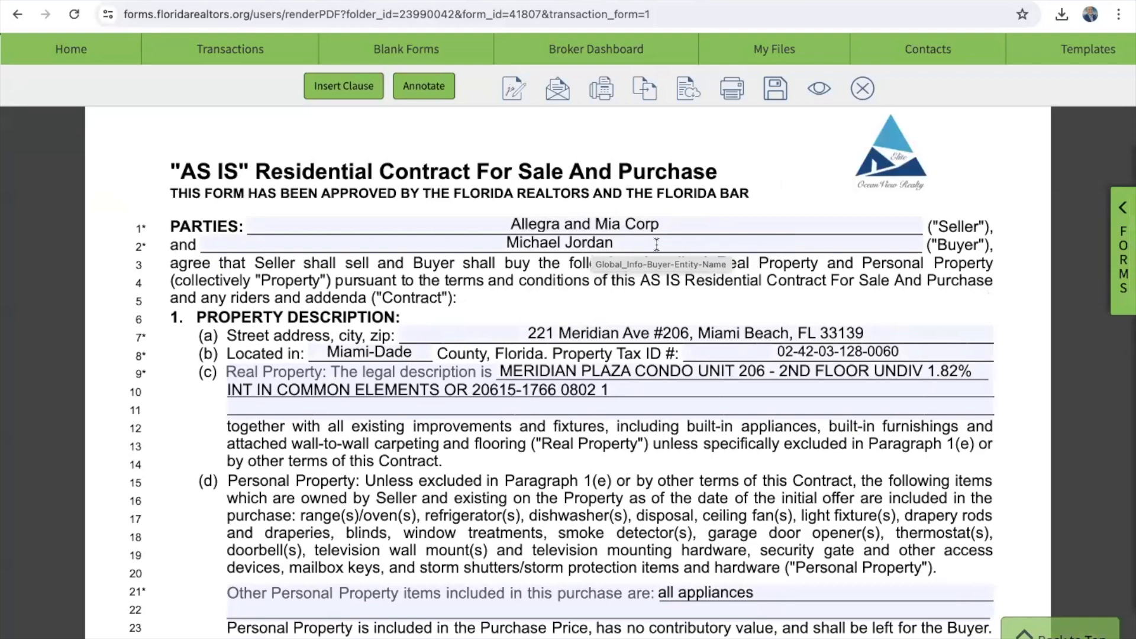
{"action": "scroll", "coordinate": [657, 244], "scroll_direction": "down", "scroll_amount": 1}
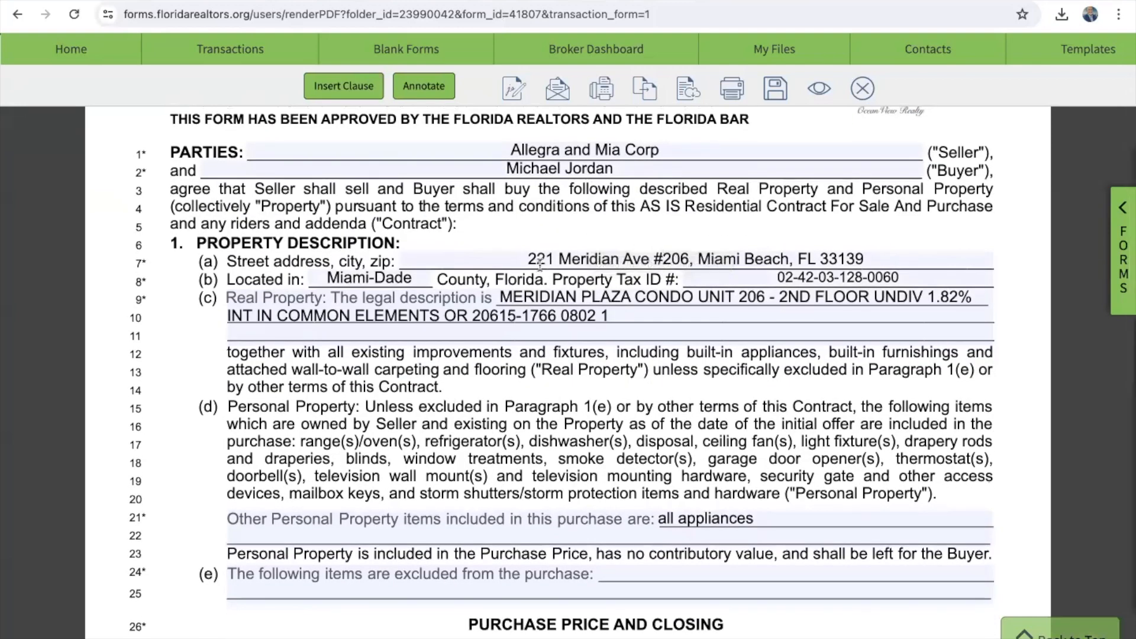
{"action": "scroll", "coordinate": [700, 352], "scroll_direction": "down", "scroll_amount": 1}
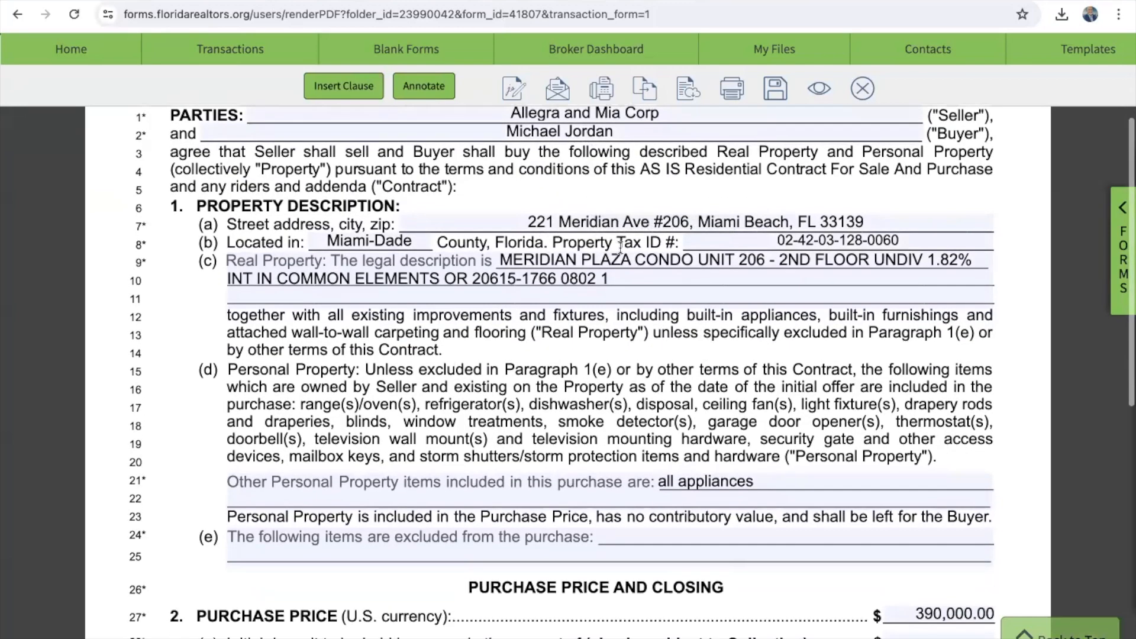
{"action": "scroll", "coordinate": [656, 397], "scroll_direction": "down", "scroll_amount": 3}
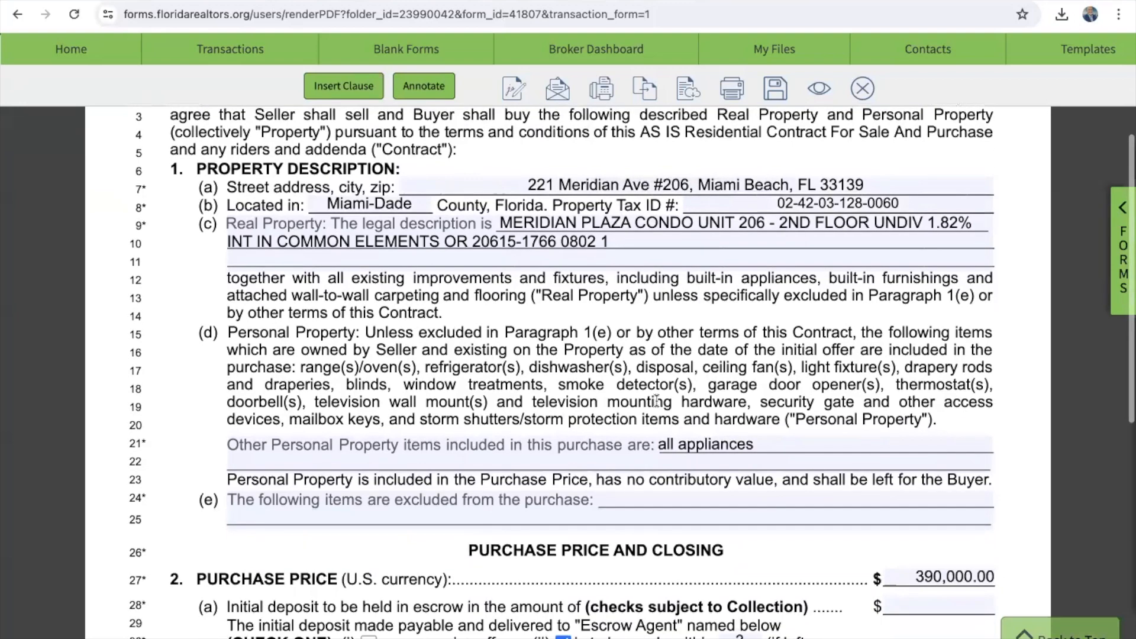
{"action": "scroll", "coordinate": [656, 399], "scroll_direction": "down", "scroll_amount": 3}
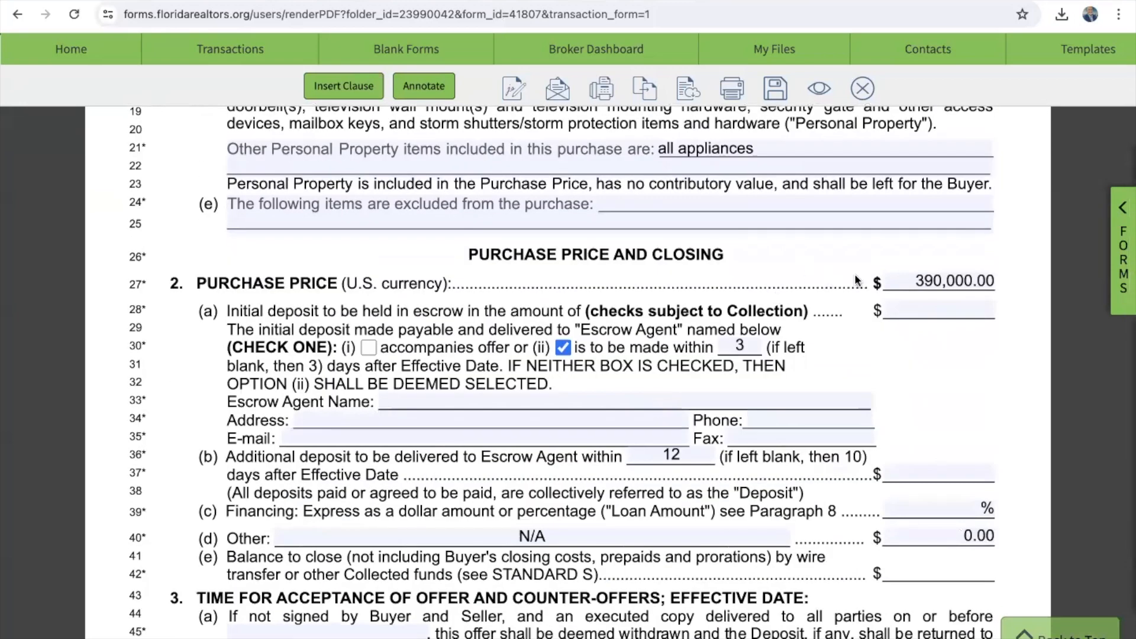
{"action": "left_click", "coordinate": [945, 311]}
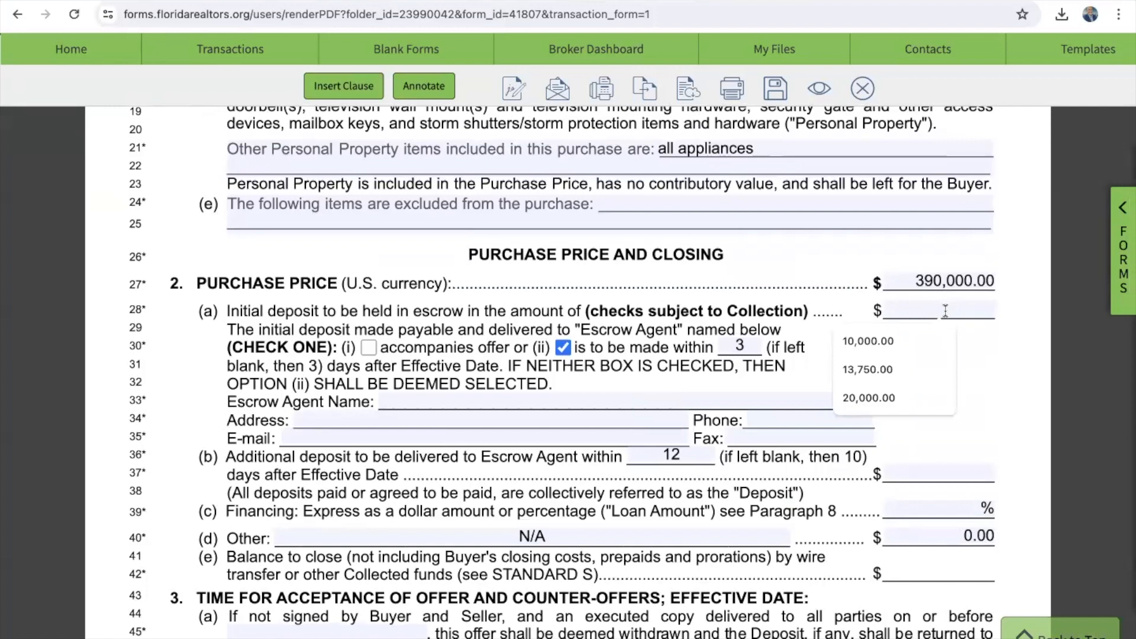
{"action": "type", "text": "15000"}
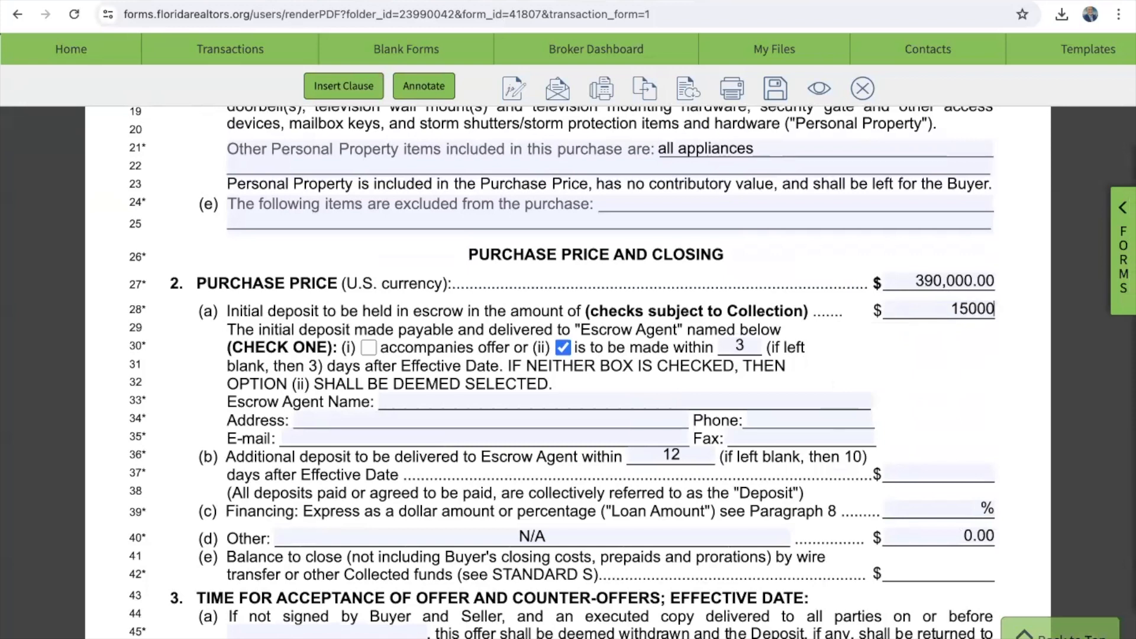
{"action": "left_click", "coordinate": [1013, 389]}
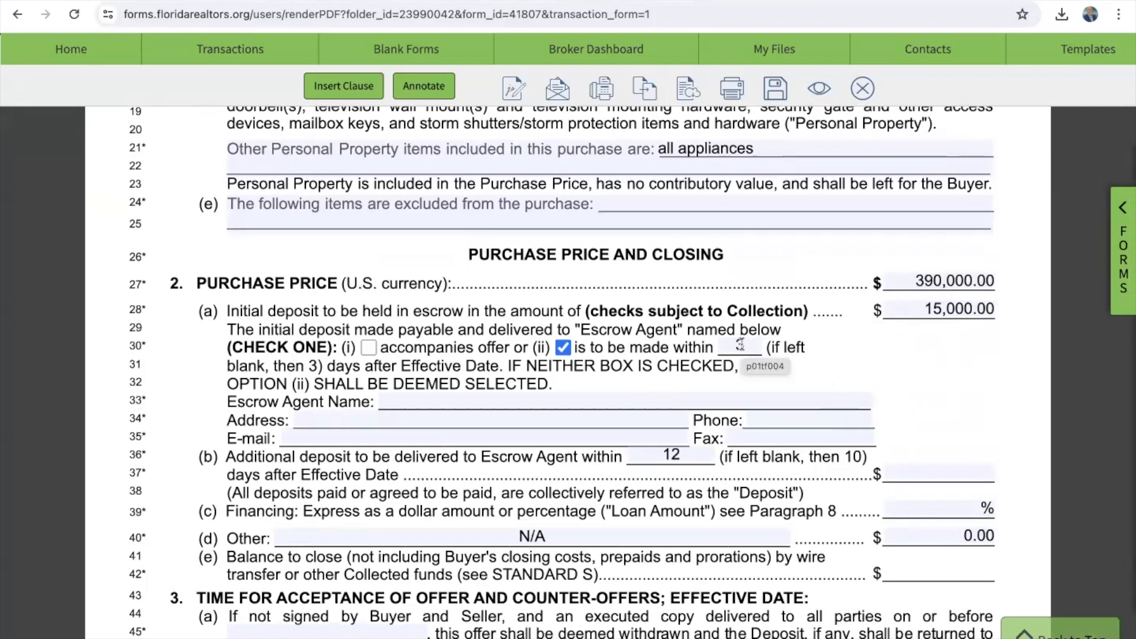
Step: Replace the Escrow Agent Name with ABC Title
{"action": "left_click", "coordinate": [540, 397]}
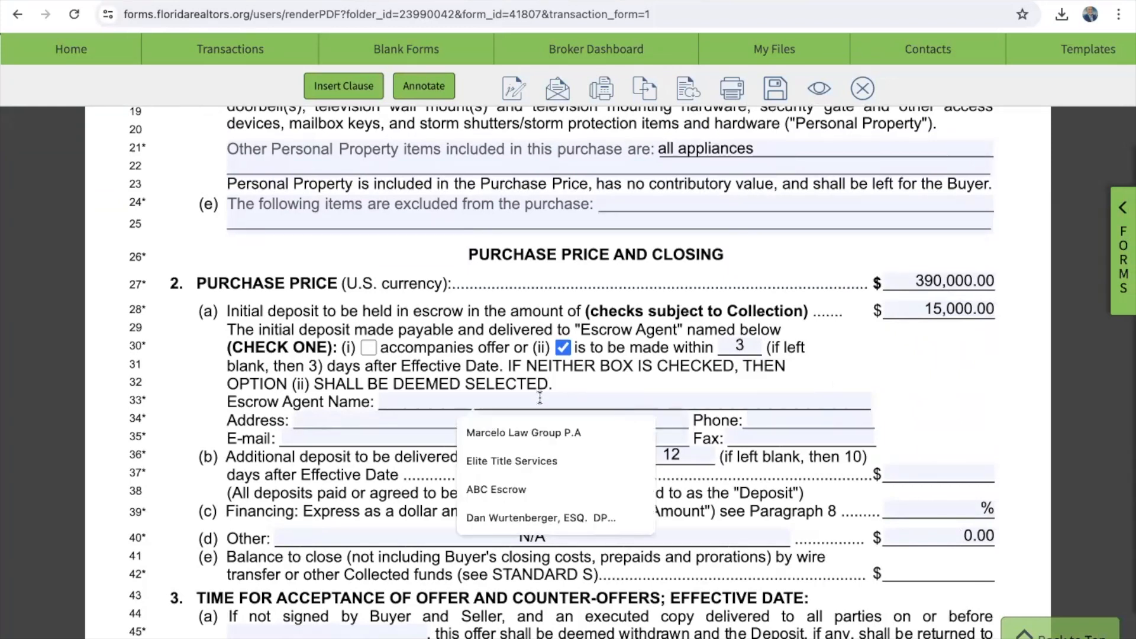
{"action": "left_click", "coordinate": [545, 437]}
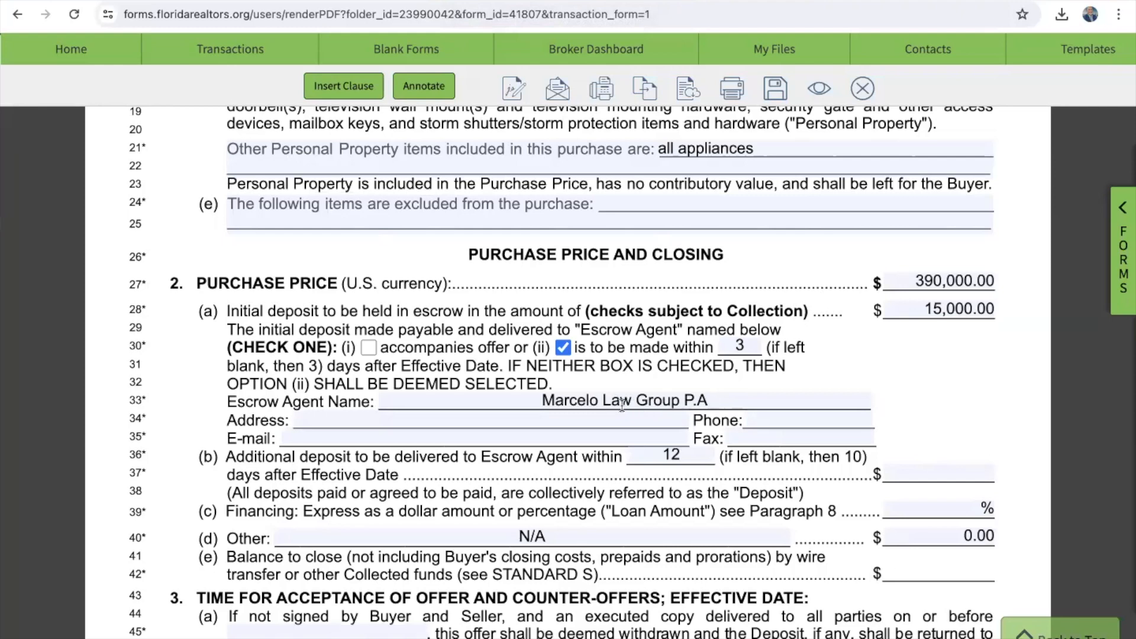
{"action": "scroll", "coordinate": [681, 379], "scroll_direction": "down", "scroll_amount": 2}
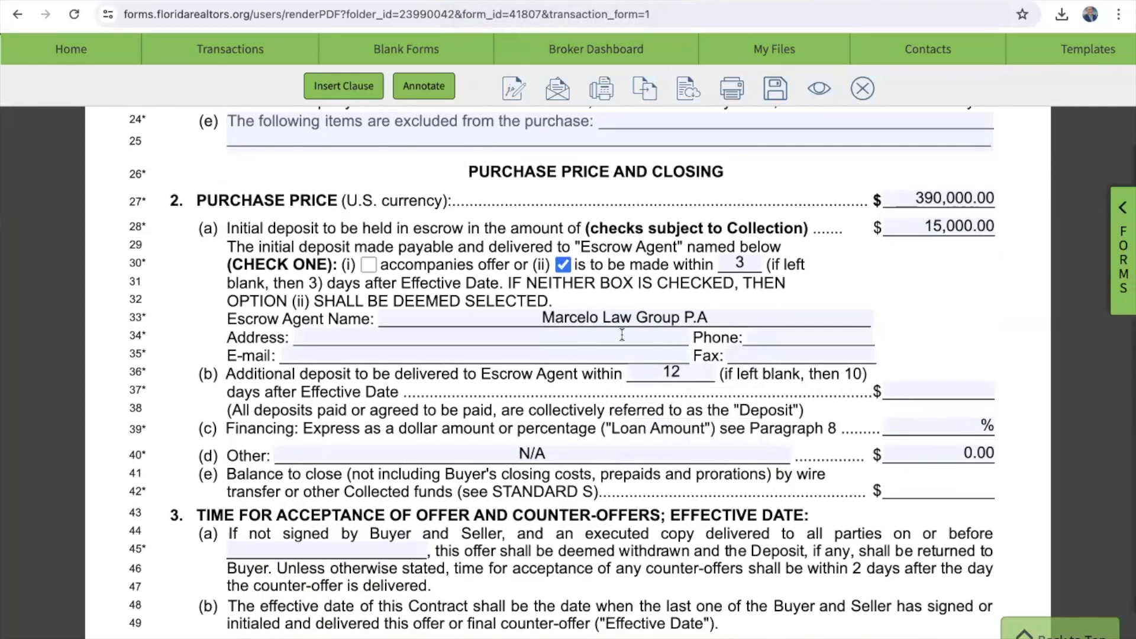
{"action": "triple_click", "coordinate": [628, 317]}
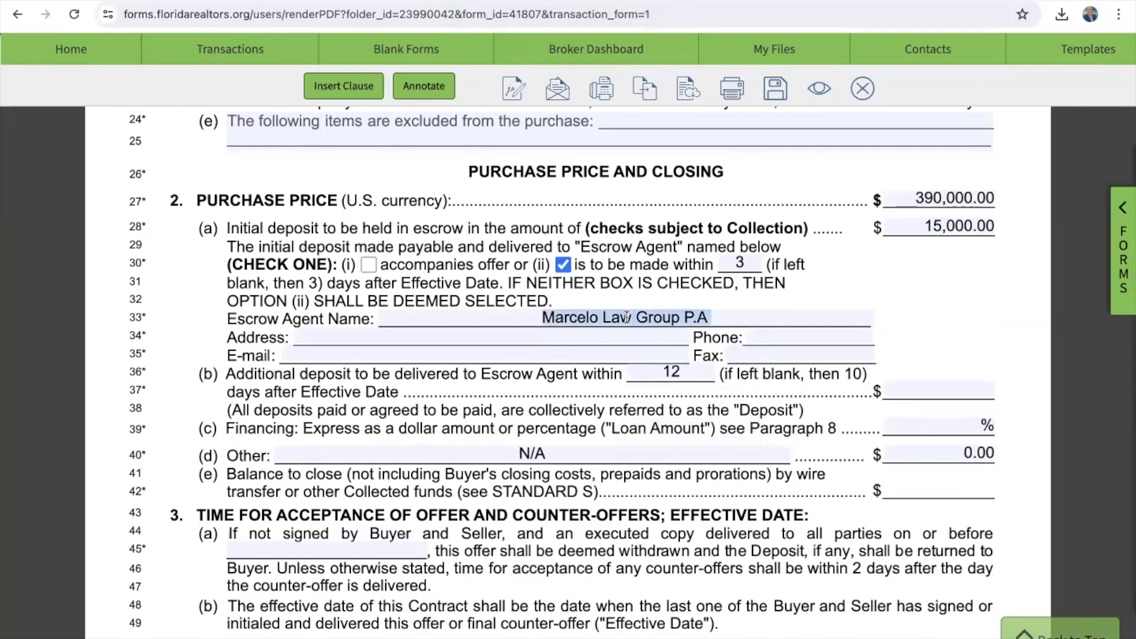
{"action": "key", "text": "BackSpace"}
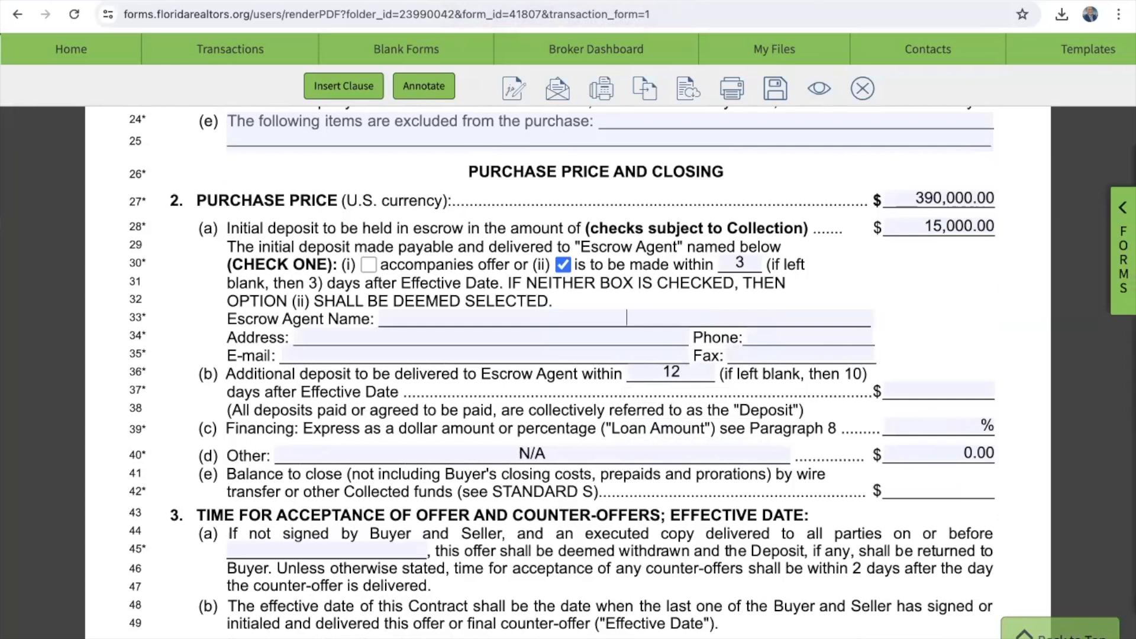
{"action": "type", "text": "ABC Title"}
{"action": "scroll", "coordinate": [620, 379], "scroll_direction": "down", "scroll_amount": 1}
{"action": "scroll", "coordinate": [621, 379], "scroll_direction": "down", "scroll_amount": 1}
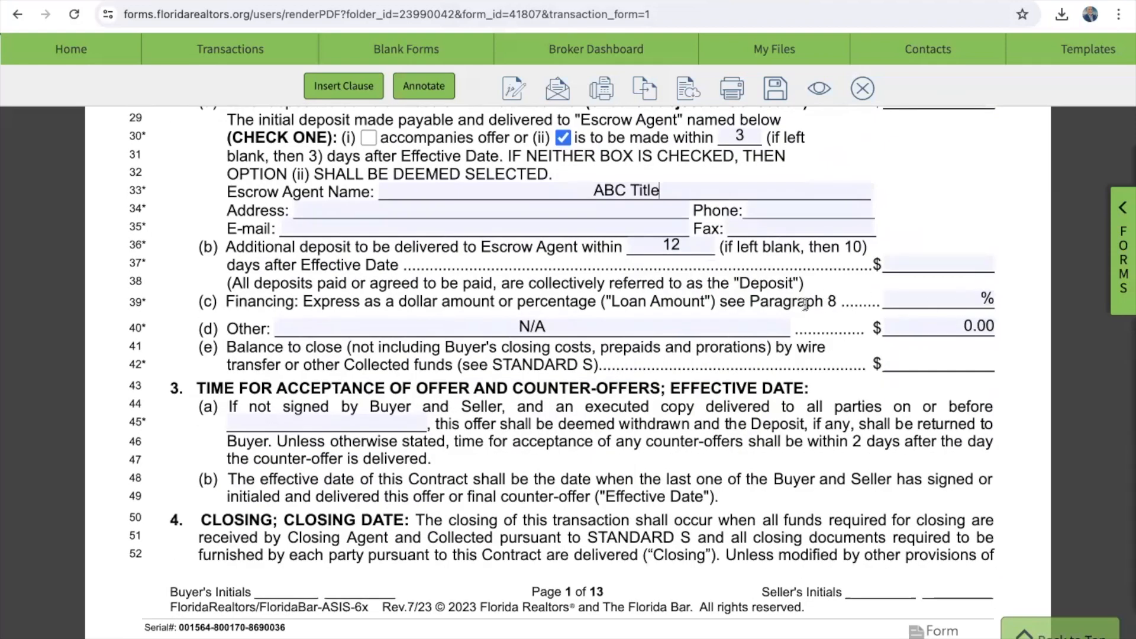
Step: Enter 80% financing on line 39, making the balance to close $63,000.00
{"action": "left_click", "coordinate": [950, 294]}
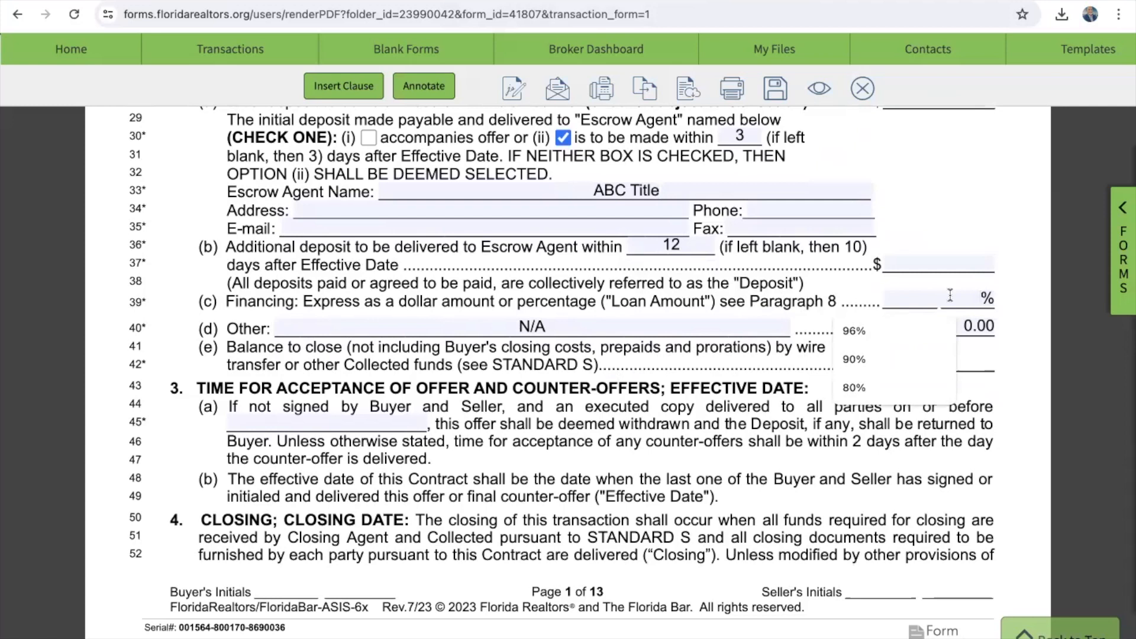
{"action": "type", "text": "80"}
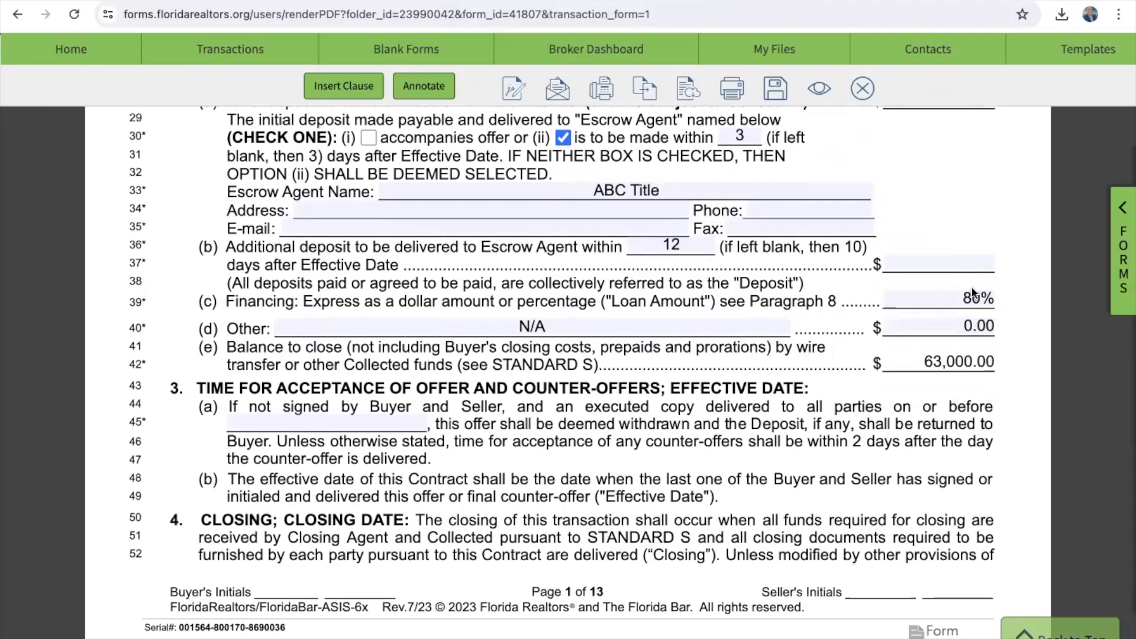
{"action": "scroll", "coordinate": [971, 340], "scroll_direction": "up", "scroll_amount": 2}
{"action": "scroll", "coordinate": [972, 344], "scroll_direction": "up", "scroll_amount": 1}
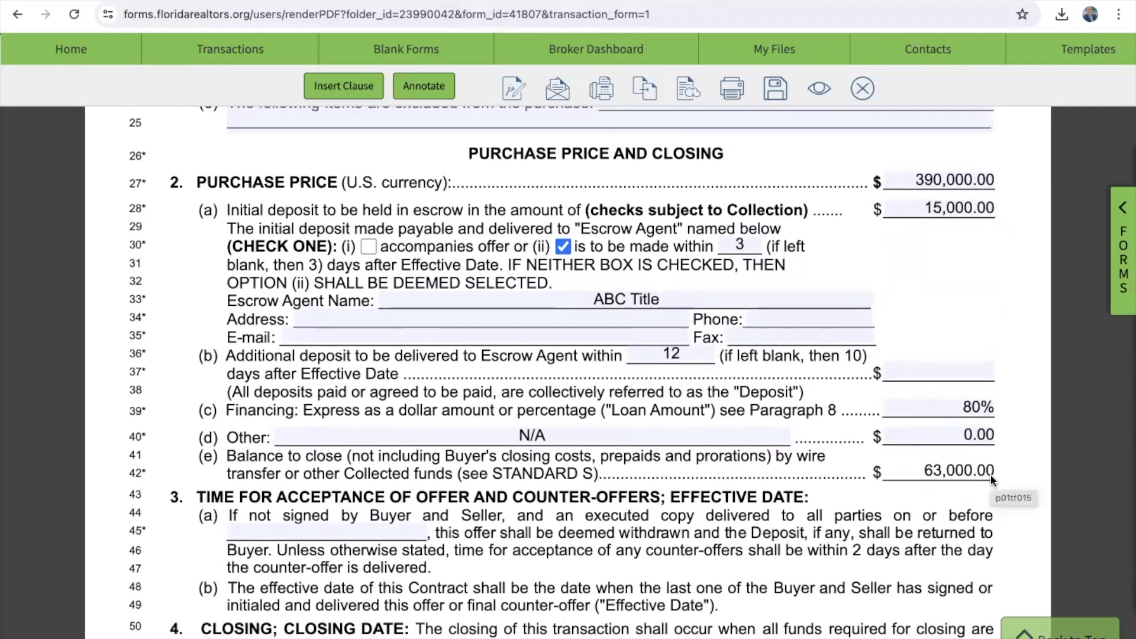
{"action": "scroll", "coordinate": [973, 481], "scroll_direction": "down", "scroll_amount": 1}
{"action": "scroll", "coordinate": [974, 480], "scroll_direction": "down", "scroll_amount": 1}
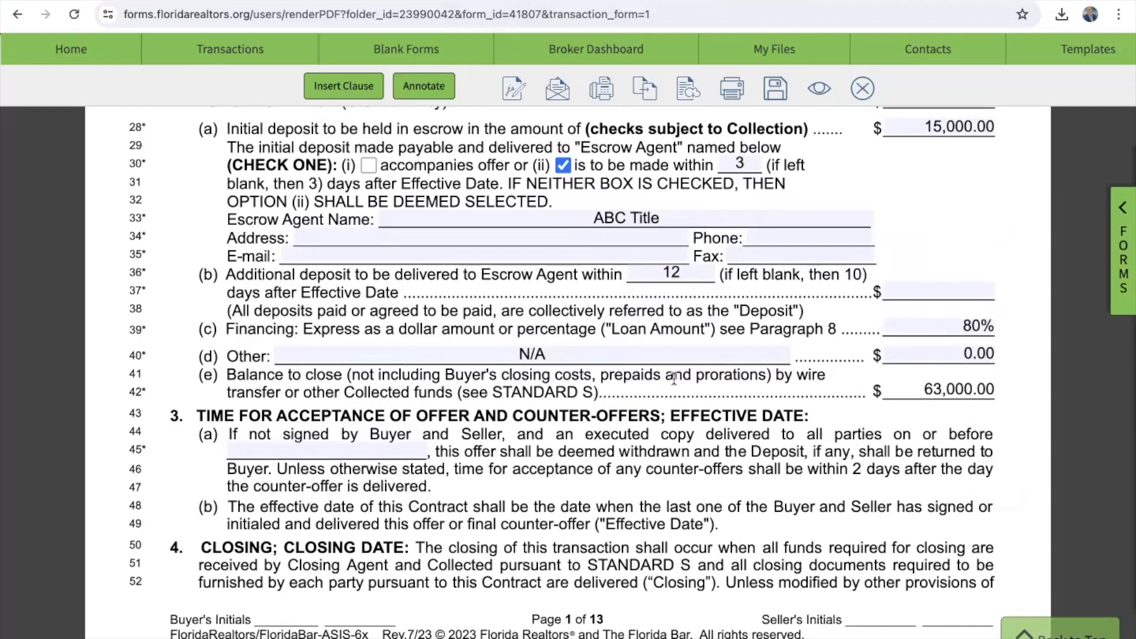
{"action": "scroll", "coordinate": [674, 379], "scroll_direction": "down", "scroll_amount": 1}
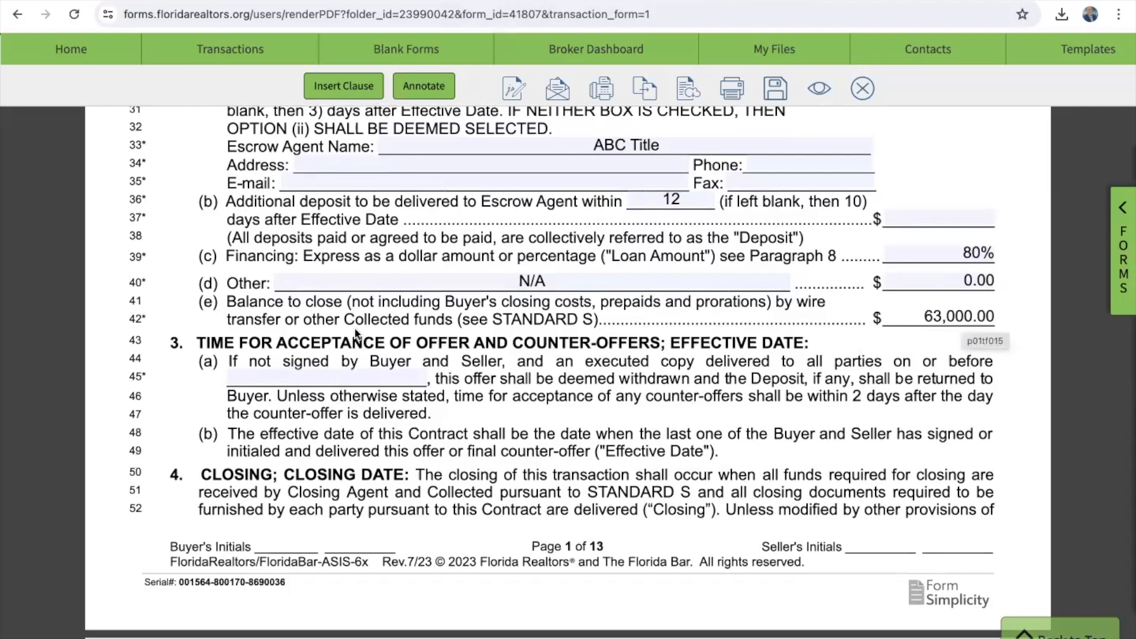
Step: Set the line 45 offer-acceptance date to May 10, 2024
{"action": "left_click", "coordinate": [327, 376]}
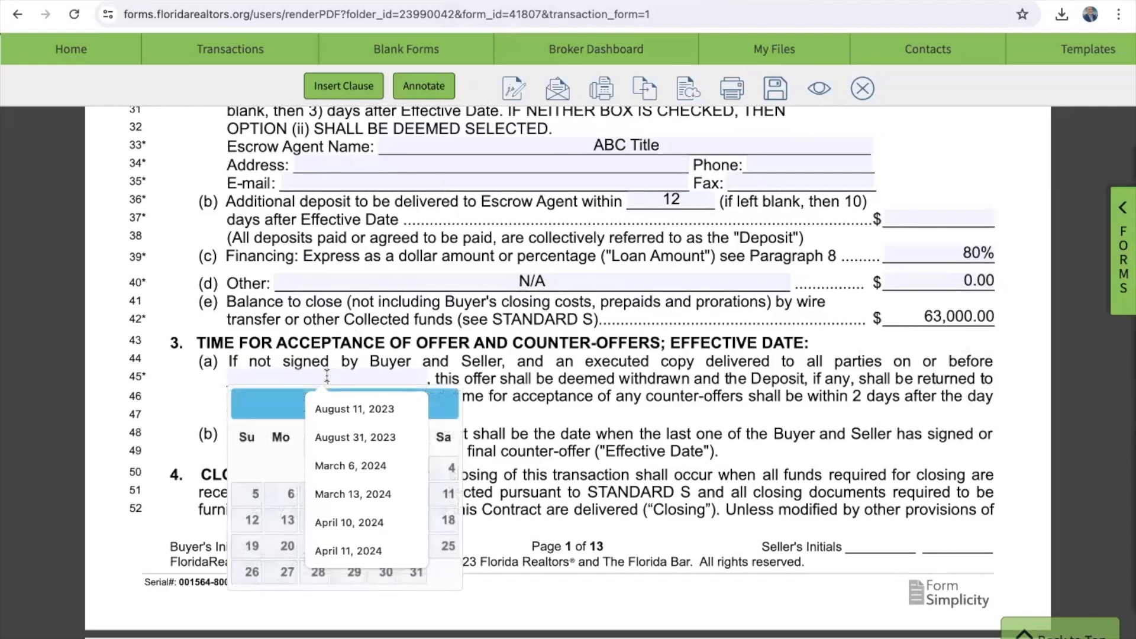
{"action": "left_click", "coordinate": [290, 403]}
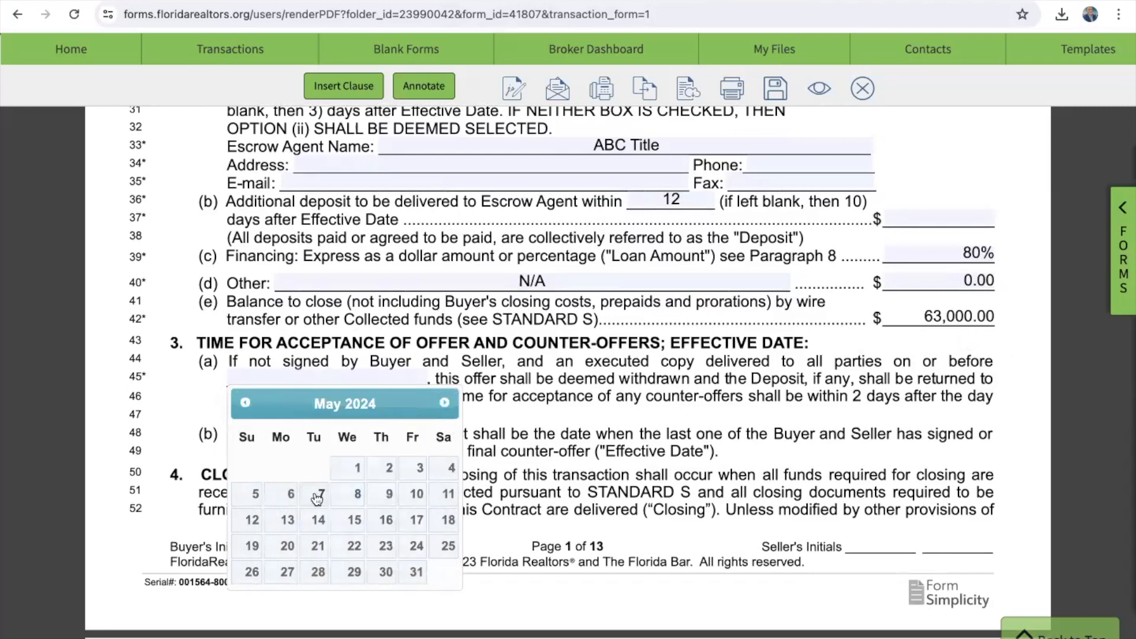
{"action": "left_click", "coordinate": [417, 494]}
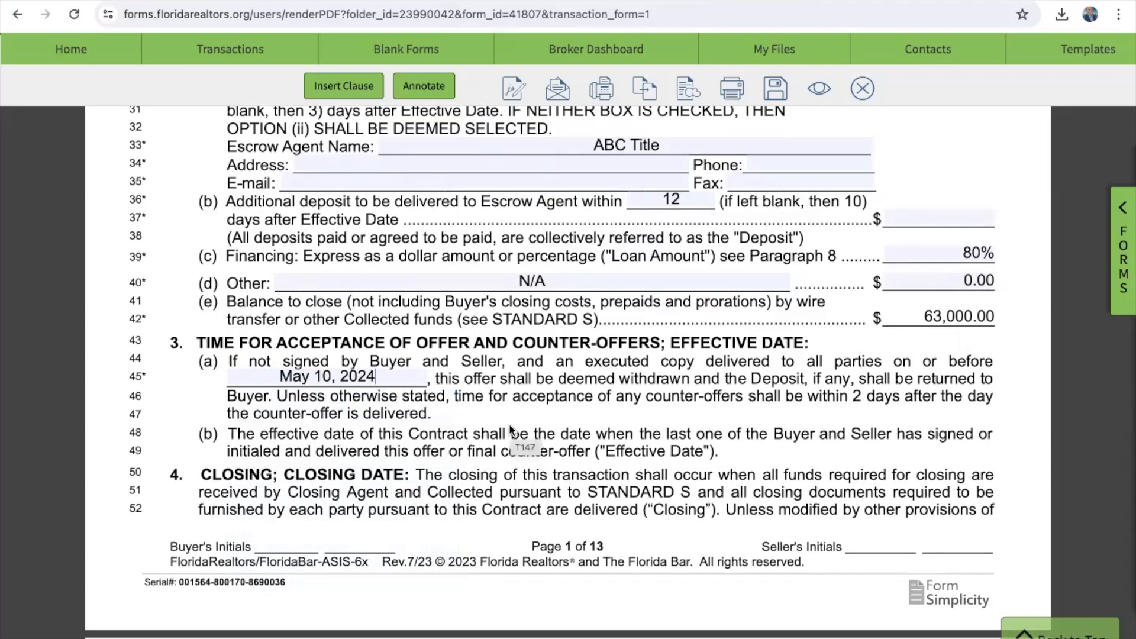
Step: Set the Closing Date to June 14, 2024
{"action": "scroll", "coordinate": [510, 427], "scroll_direction": "down", "scroll_amount": 3}
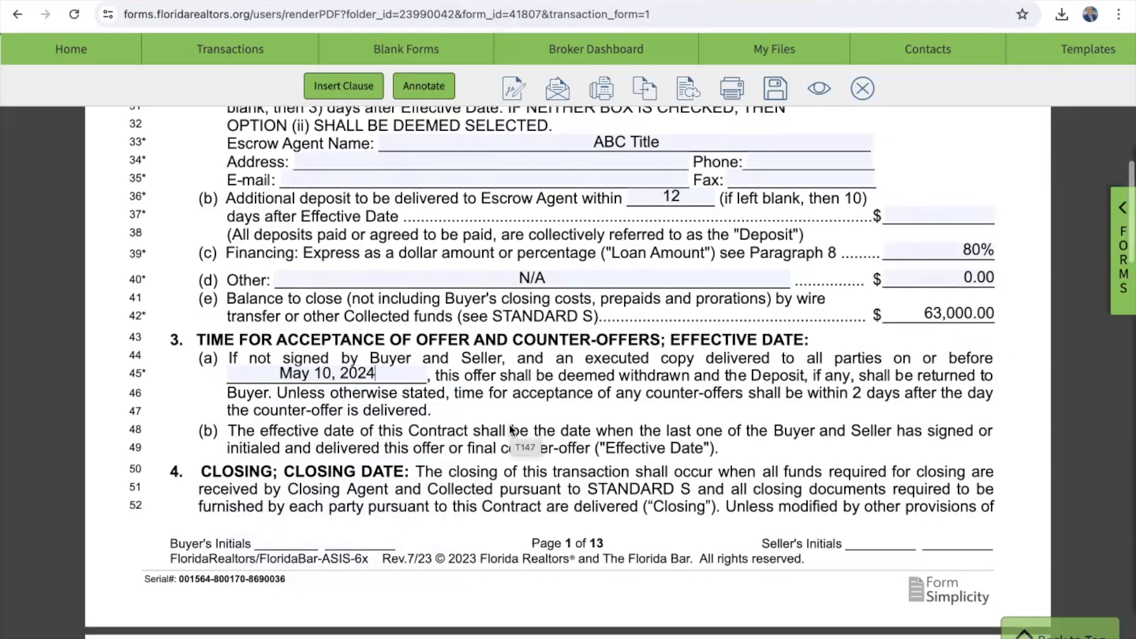
{"action": "scroll", "coordinate": [510, 425], "scroll_direction": "down", "scroll_amount": 5}
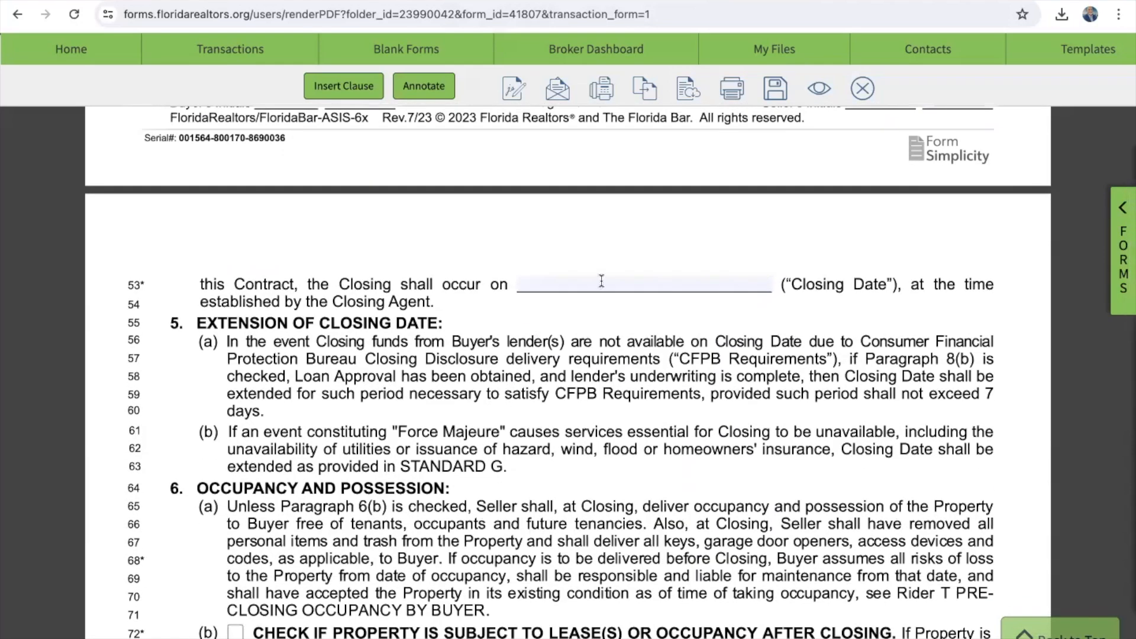
{"action": "left_click", "coordinate": [602, 280]}
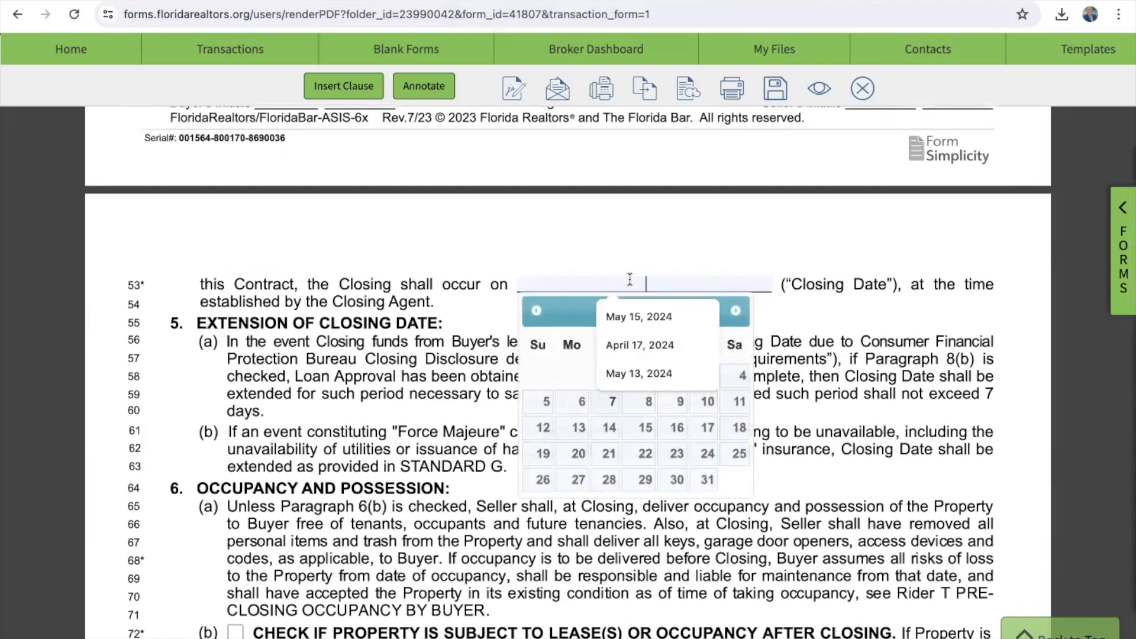
{"action": "left_click", "coordinate": [729, 310]}
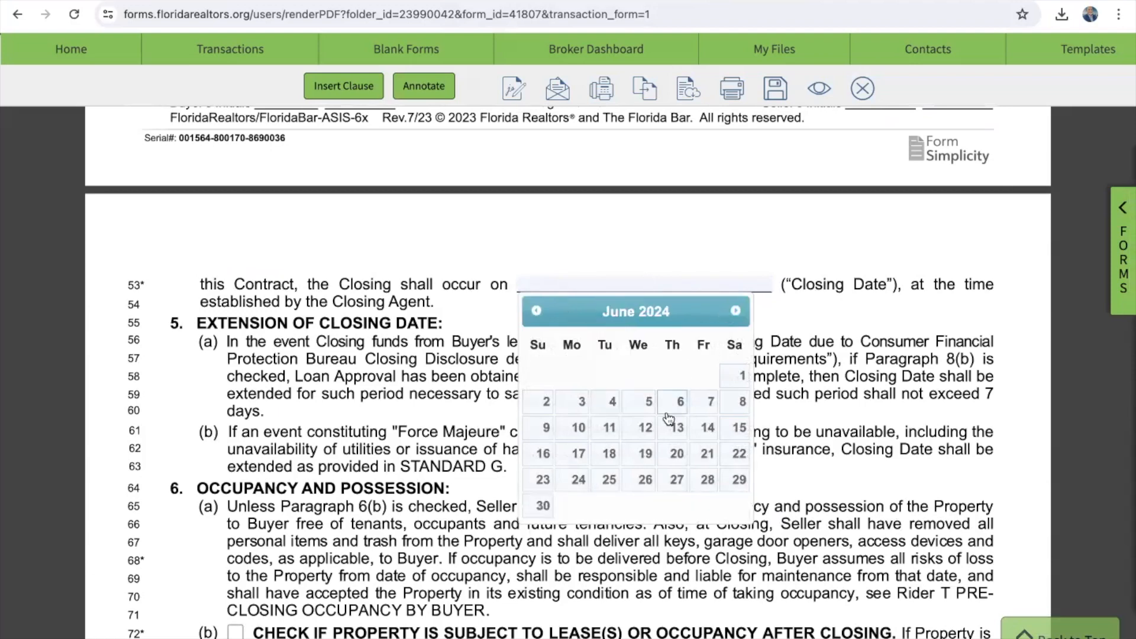
{"action": "left_click", "coordinate": [704, 428]}
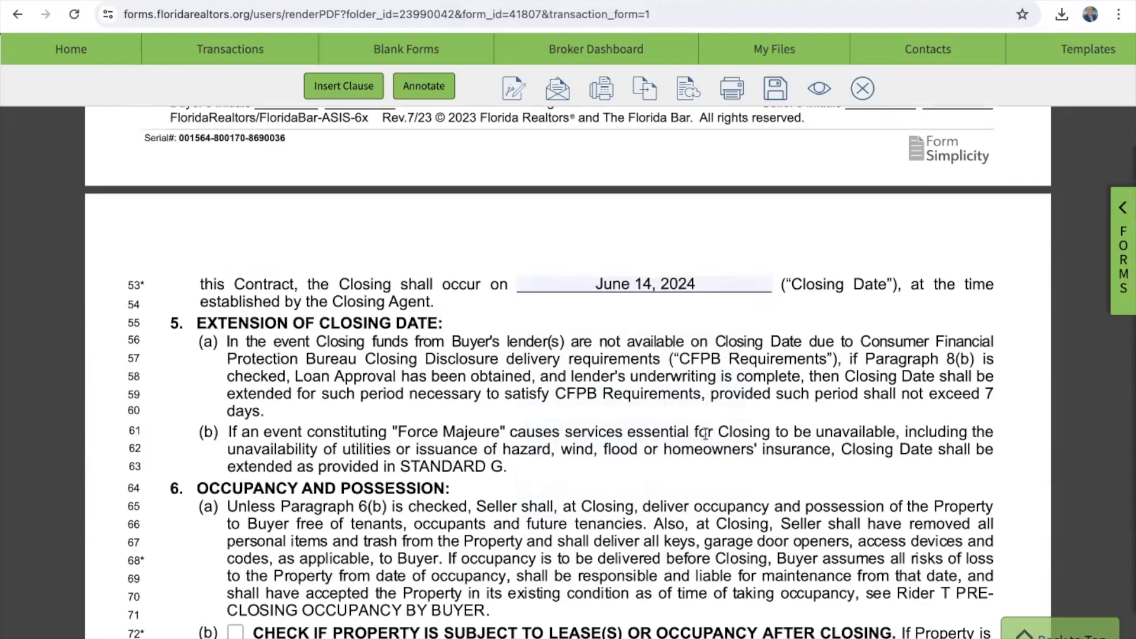
{"action": "scroll", "coordinate": [706, 427], "scroll_direction": "down", "scroll_amount": 7}
{"action": "scroll", "coordinate": [705, 435], "scroll_direction": "down", "scroll_amount": 5}
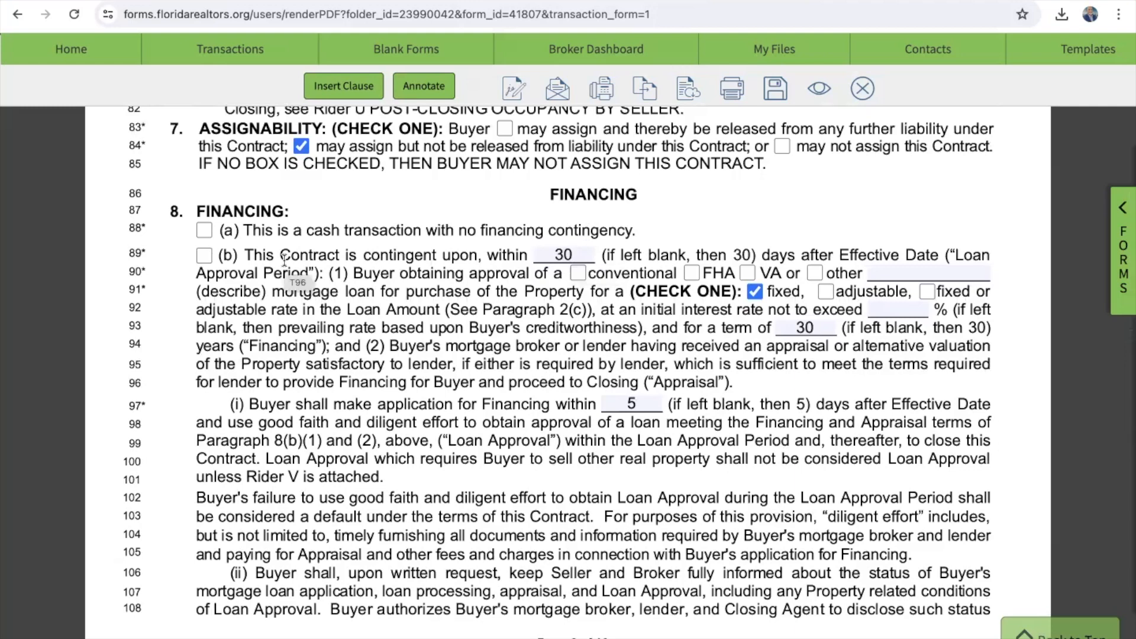
Step: Tick financing box 8(b) and the 'conventional' loan checkbox on line 90
{"action": "left_click", "coordinate": [205, 257]}
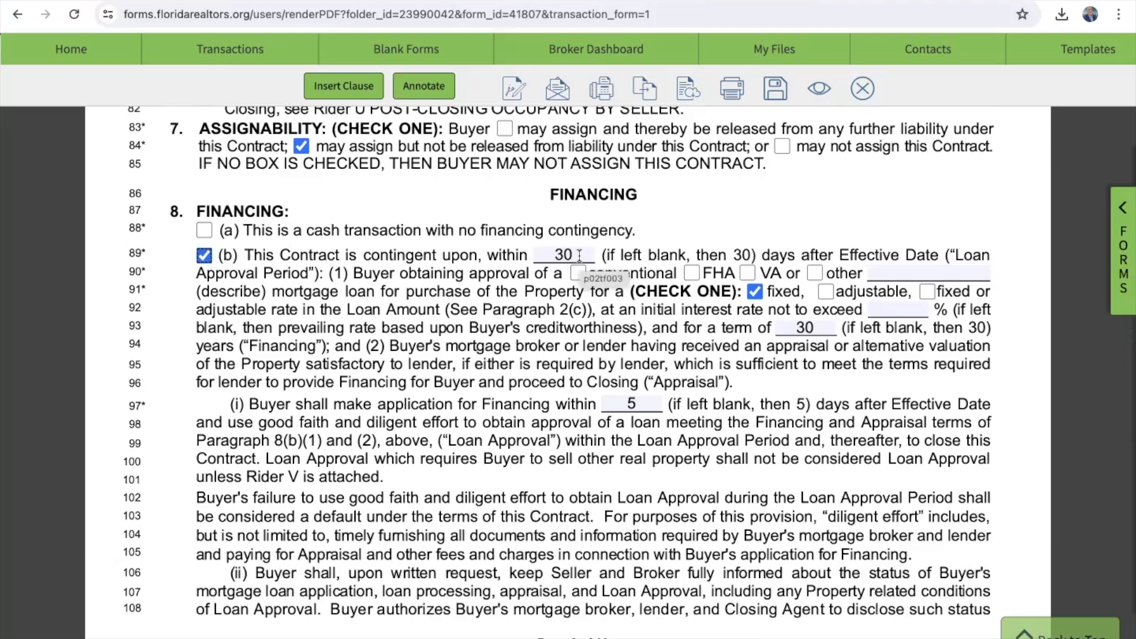
{"action": "left_click", "coordinate": [577, 273]}
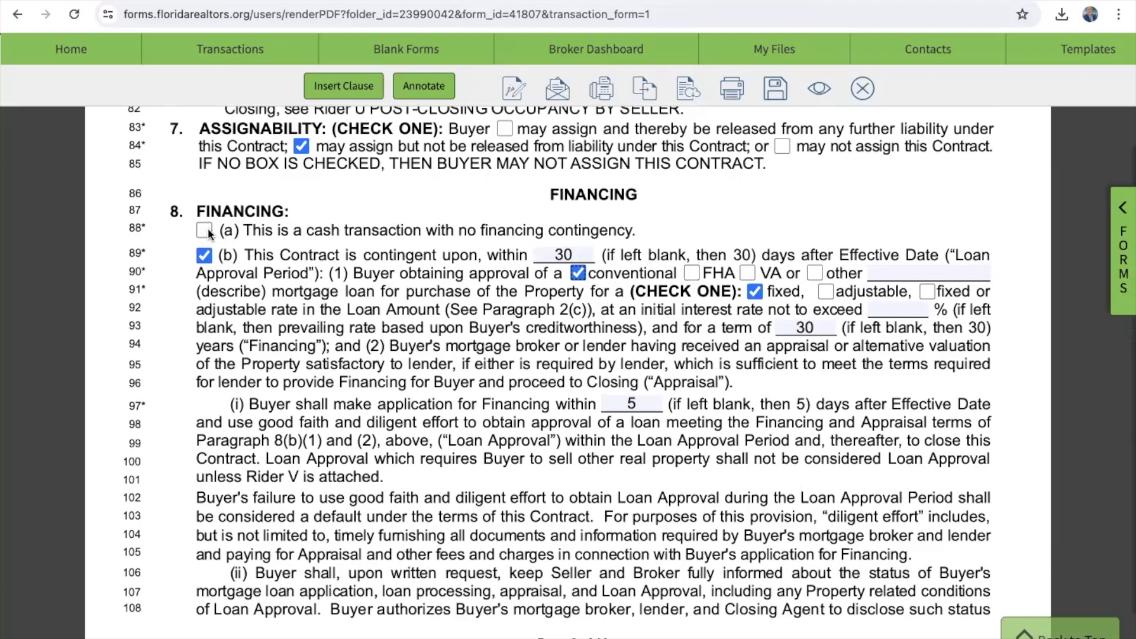
{"action": "scroll", "coordinate": [481, 385], "scroll_direction": "down", "scroll_amount": 2}
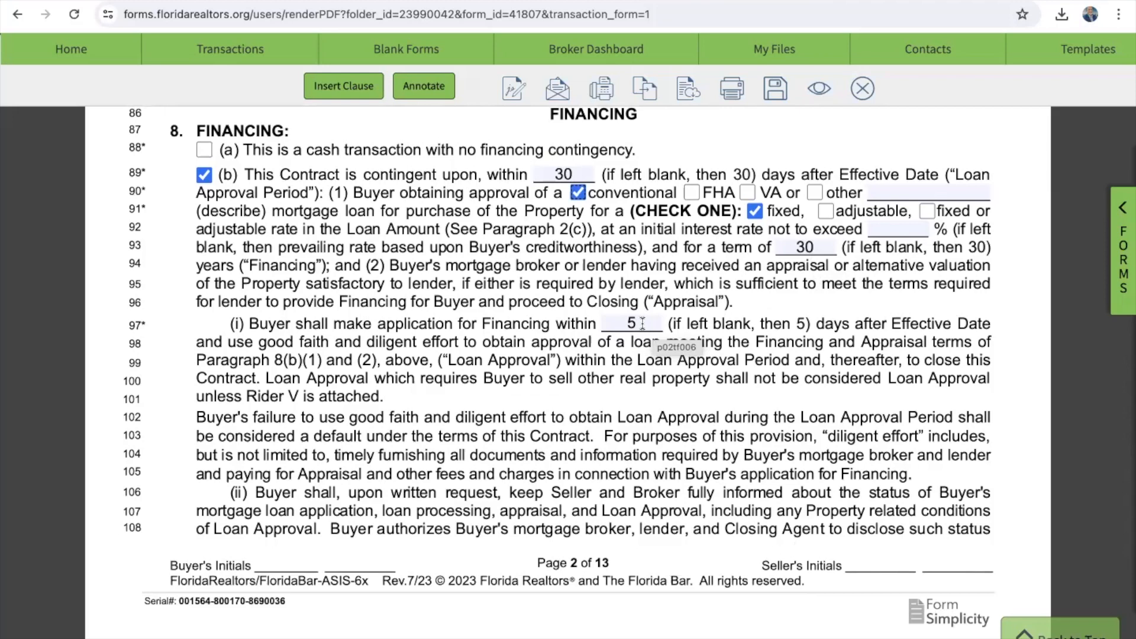
{"action": "scroll", "coordinate": [642, 323], "scroll_direction": "up", "scroll_amount": 1}
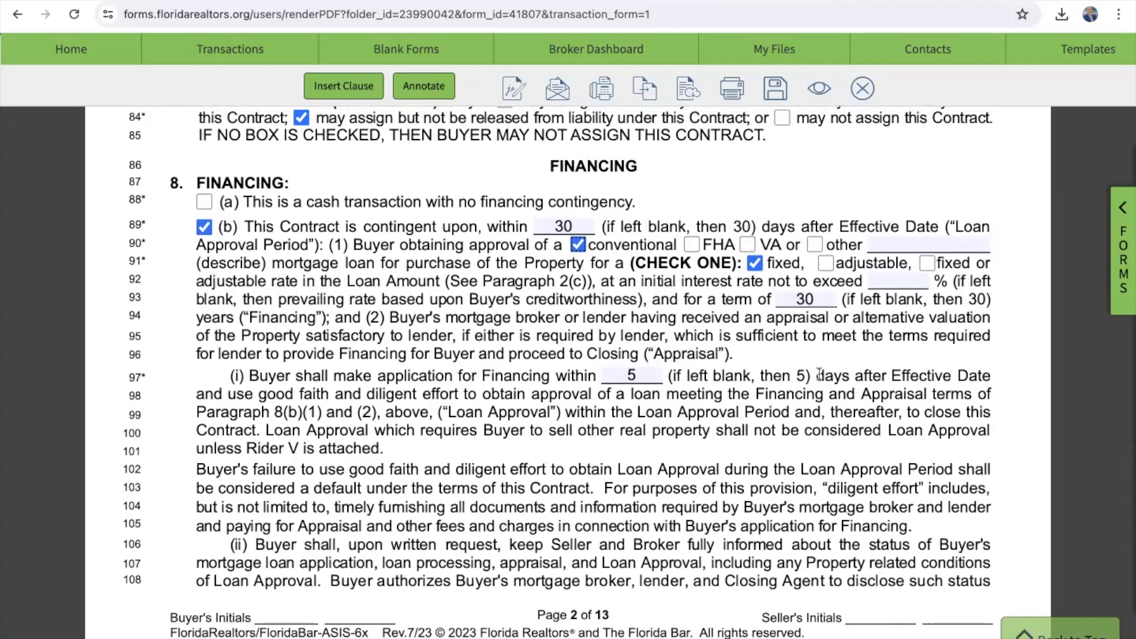
{"action": "scroll", "coordinate": [820, 379], "scroll_direction": "down", "scroll_amount": 1}
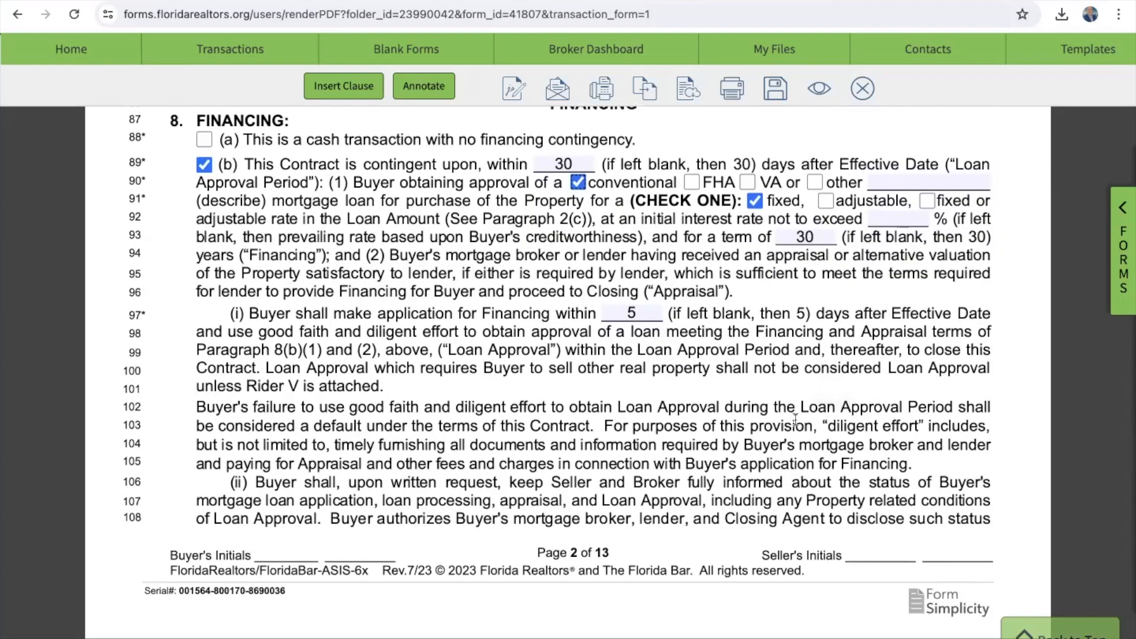
{"action": "scroll", "coordinate": [794, 419], "scroll_direction": "down", "scroll_amount": 15}
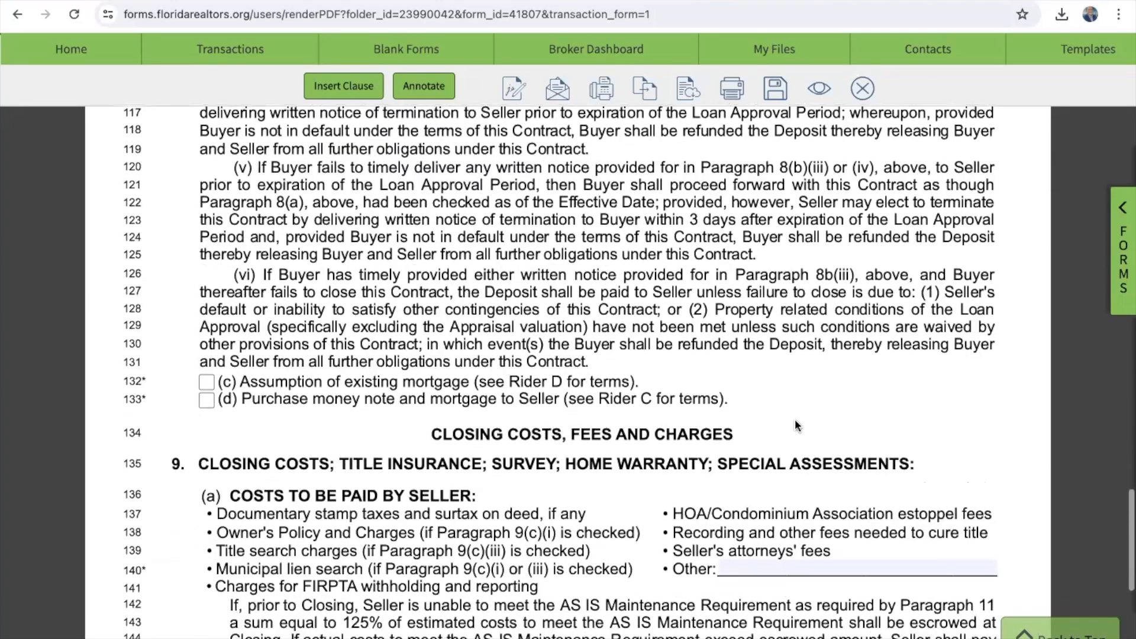
{"action": "scroll", "coordinate": [794, 419], "scroll_direction": "down", "scroll_amount": 12}
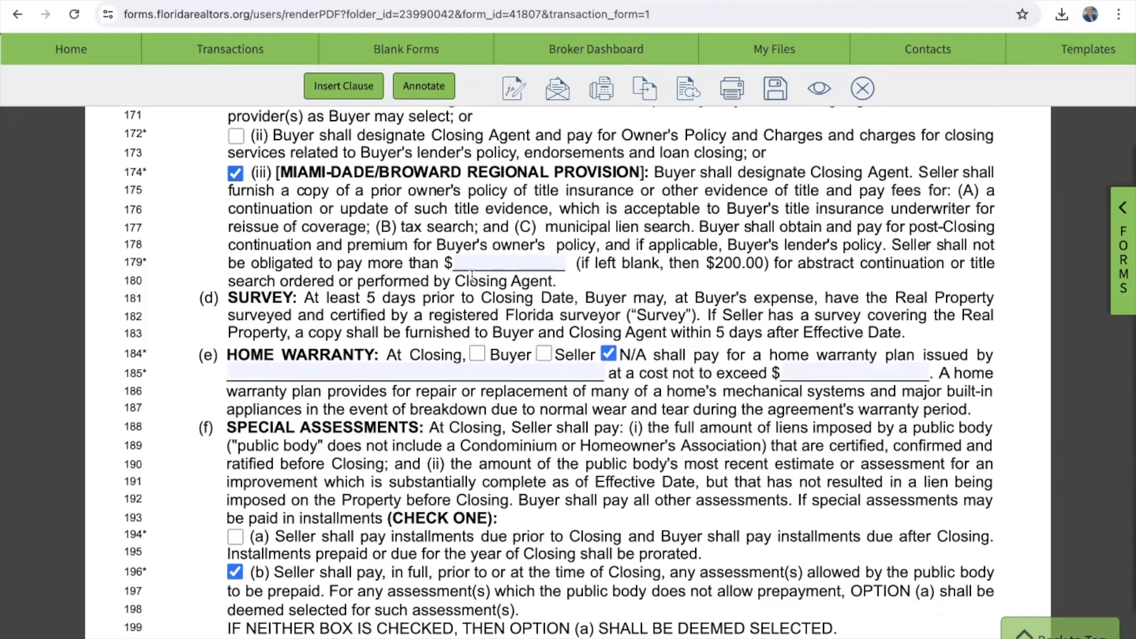
{"action": "scroll", "coordinate": [608, 349], "scroll_direction": "down", "scroll_amount": 5}
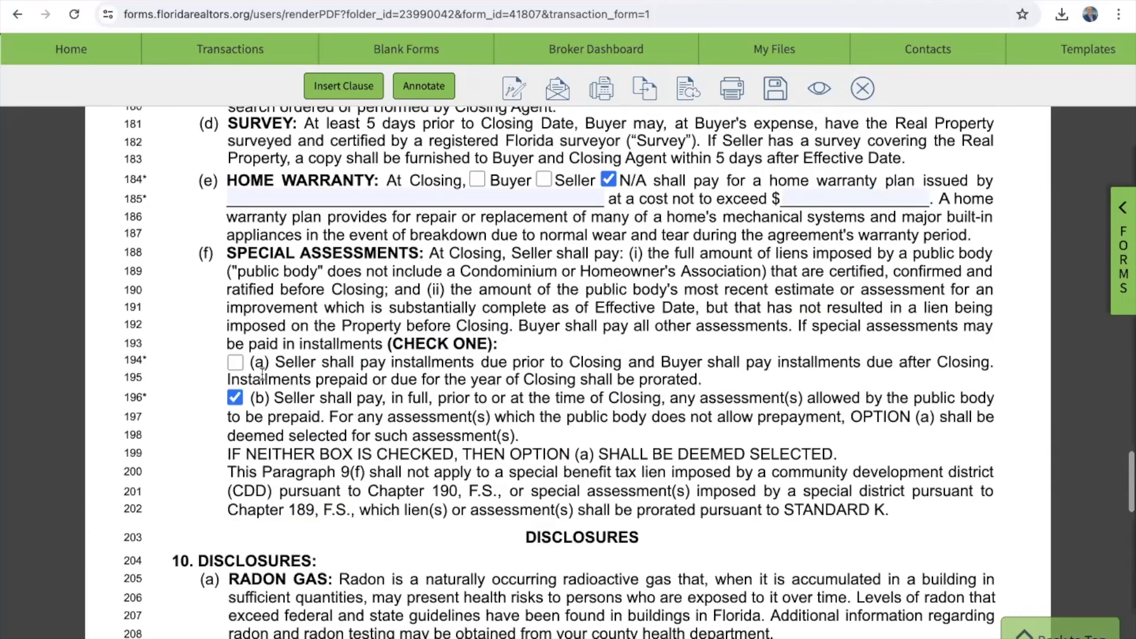
{"action": "scroll", "coordinate": [235, 410], "scroll_direction": "down", "scroll_amount": 10}
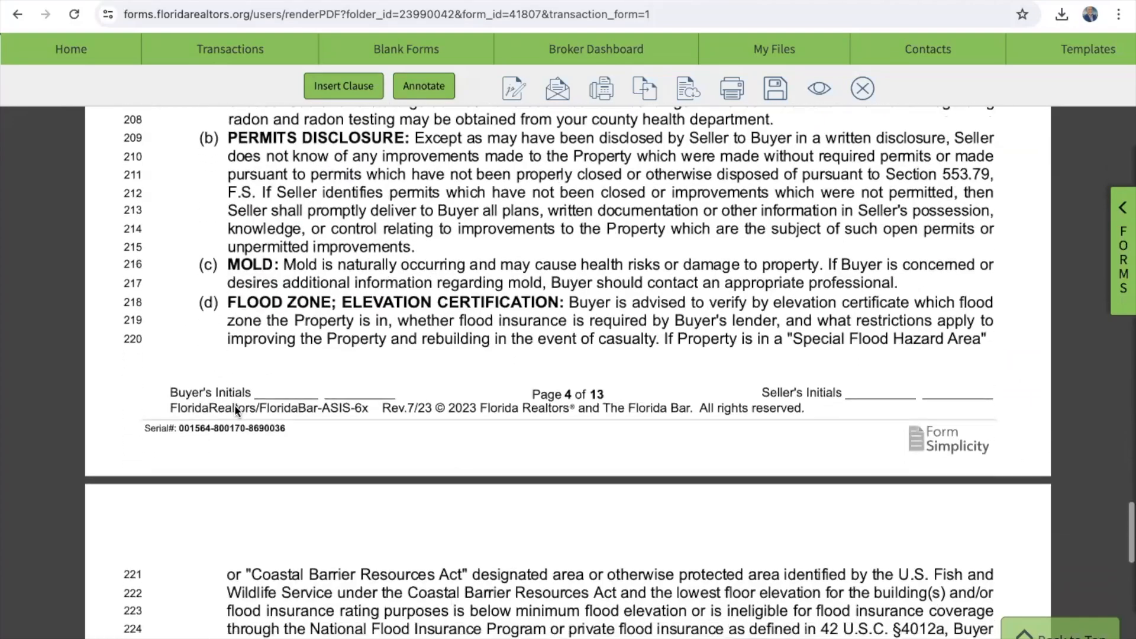
{"action": "scroll", "coordinate": [235, 405], "scroll_direction": "down", "scroll_amount": 10}
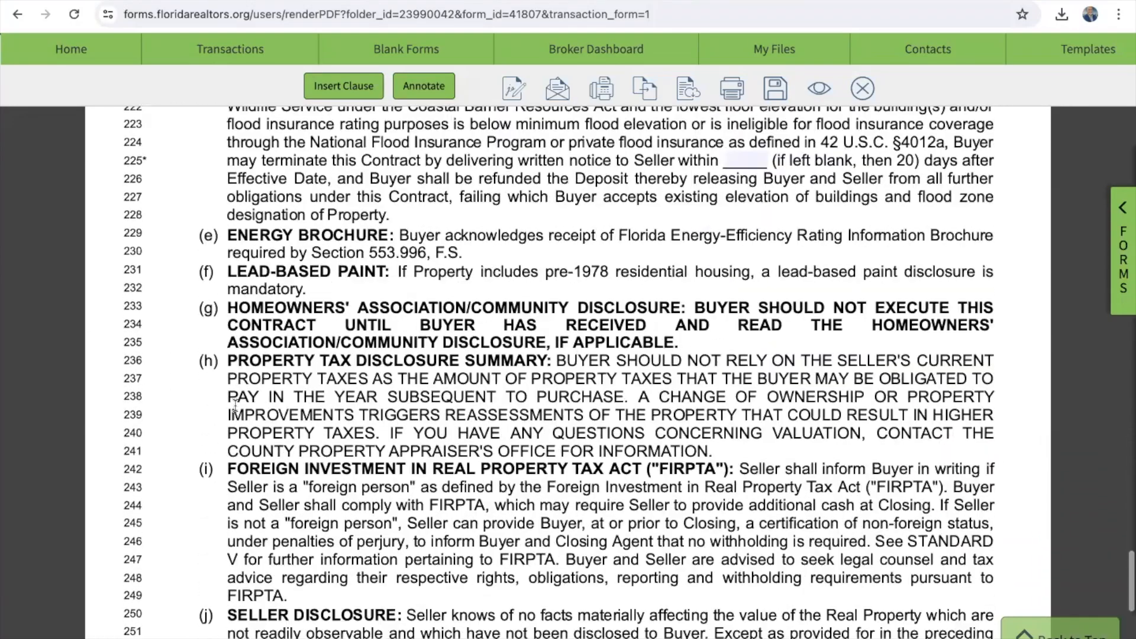
{"action": "scroll", "coordinate": [235, 406], "scroll_direction": "down", "scroll_amount": 13}
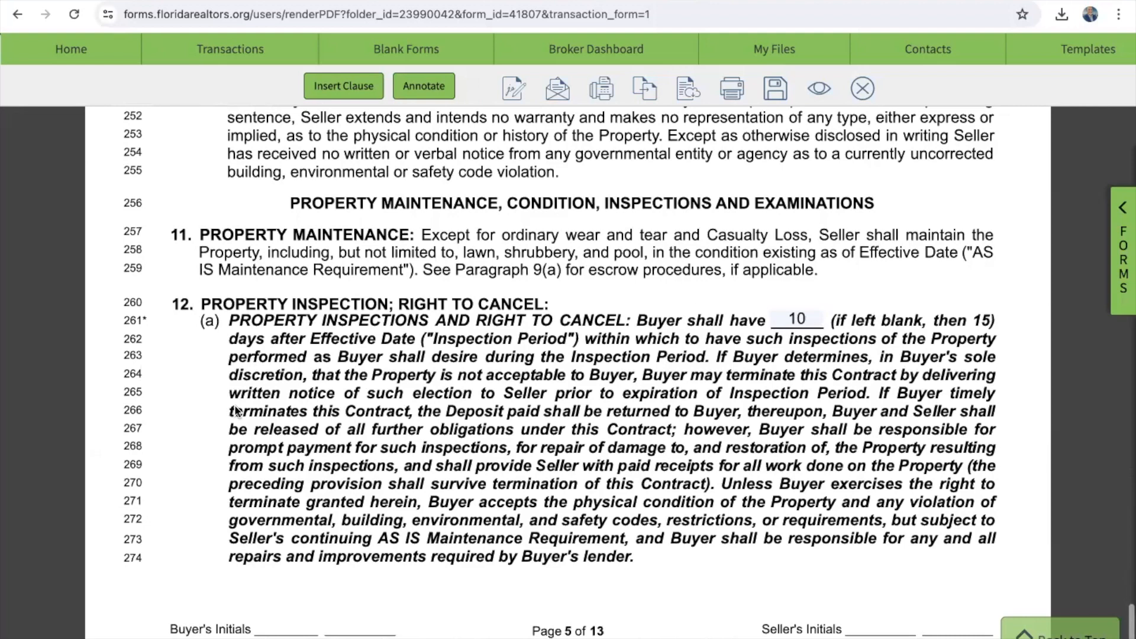
{"action": "scroll", "coordinate": [235, 405], "scroll_direction": "down", "scroll_amount": 1}
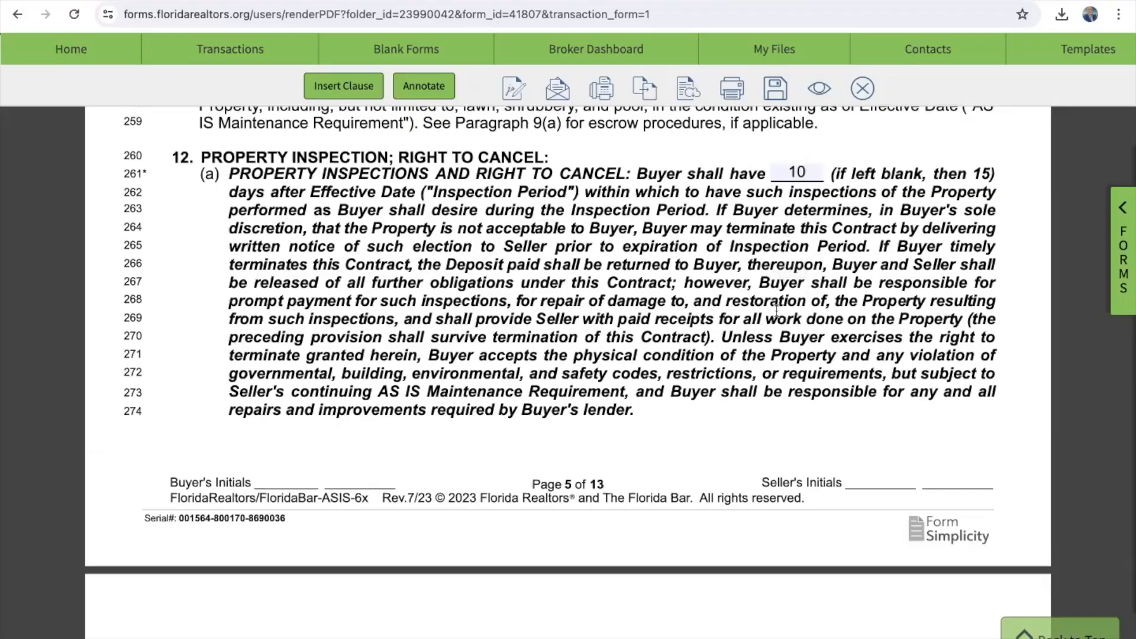
Step: Scroll the AS IS contract from page 5 down to the paragraph 19 Addenda checklist on page 11
{"action": "scroll", "coordinate": [775, 310], "scroll_direction": "down", "scroll_amount": 20}
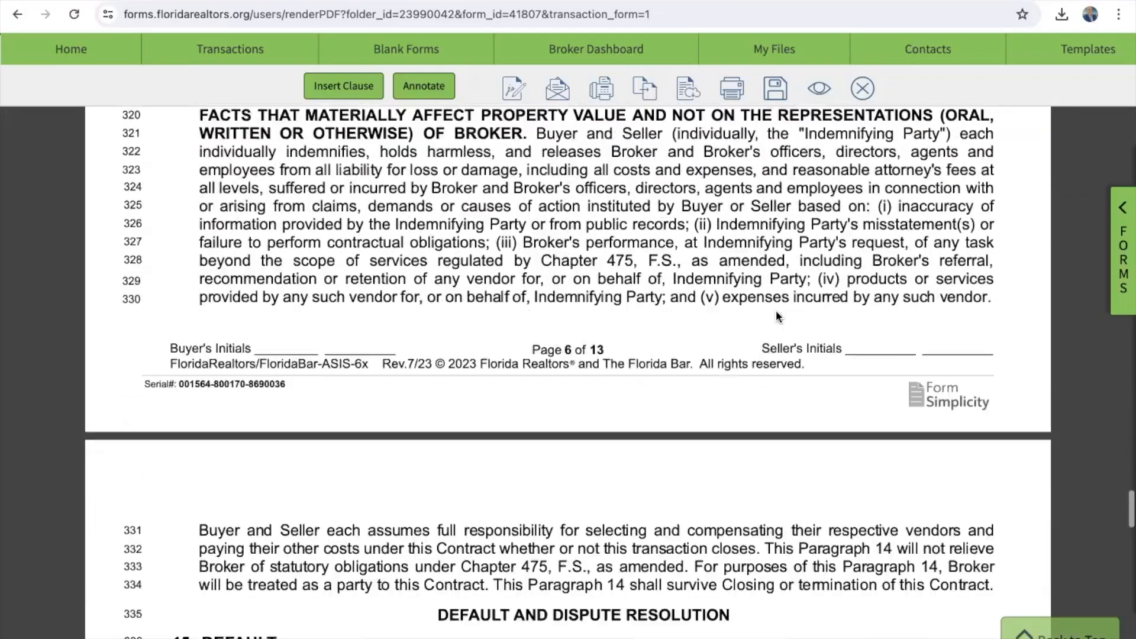
{"action": "scroll", "coordinate": [776, 310], "scroll_direction": "down", "scroll_amount": 20}
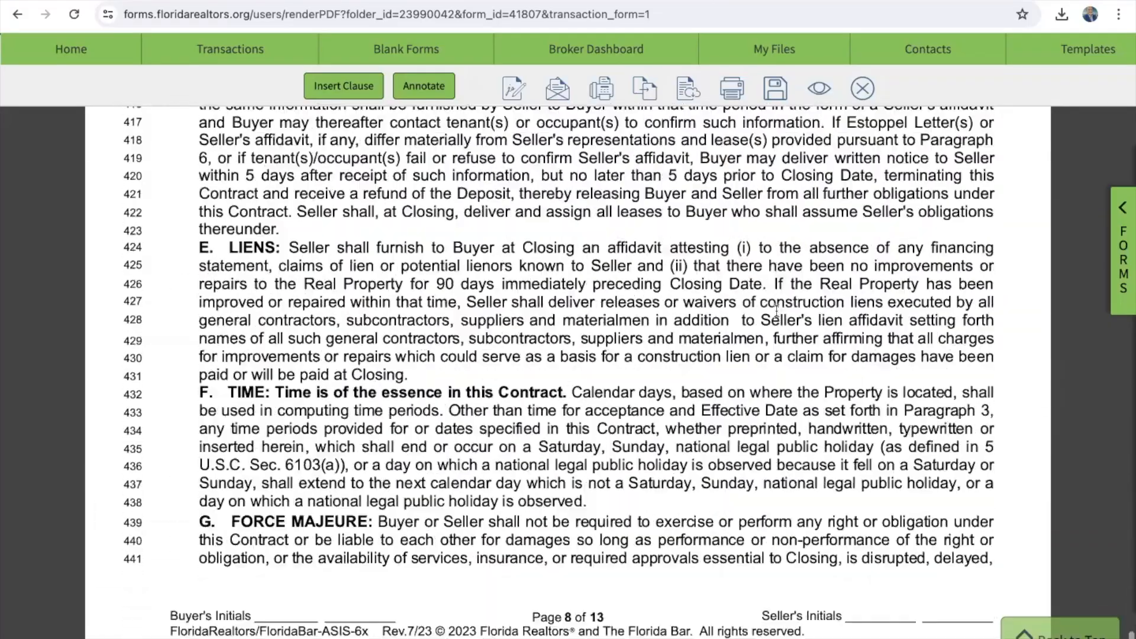
{"action": "scroll", "coordinate": [776, 310], "scroll_direction": "down", "scroll_amount": 20}
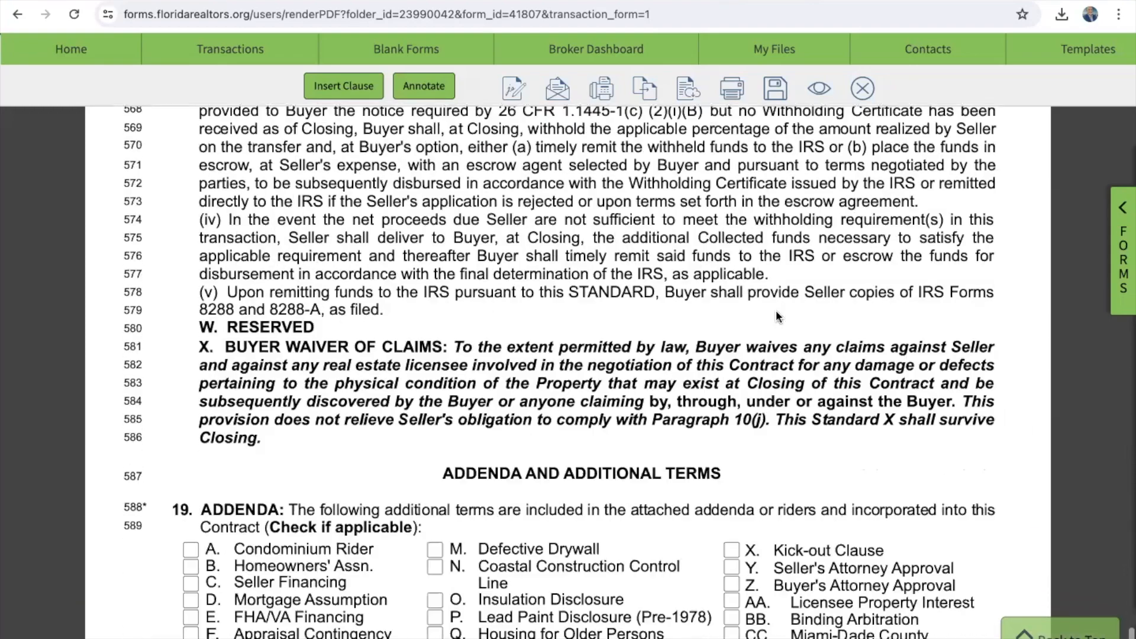
{"action": "scroll", "coordinate": [775, 310], "scroll_direction": "up", "scroll_amount": 1}
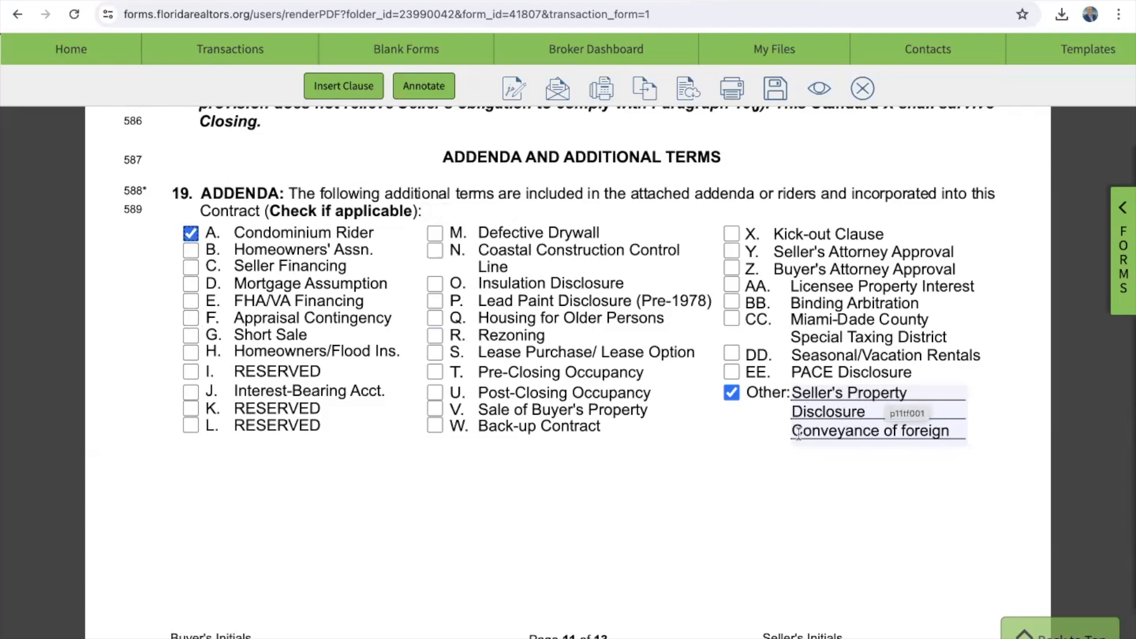
Step: Delete 'Conveyance of foreign' from the third Other addenda line, keeping Seller's Property Disclosure
{"action": "left_click_drag", "start_coordinate": [793, 431], "coordinate": [953, 432]}
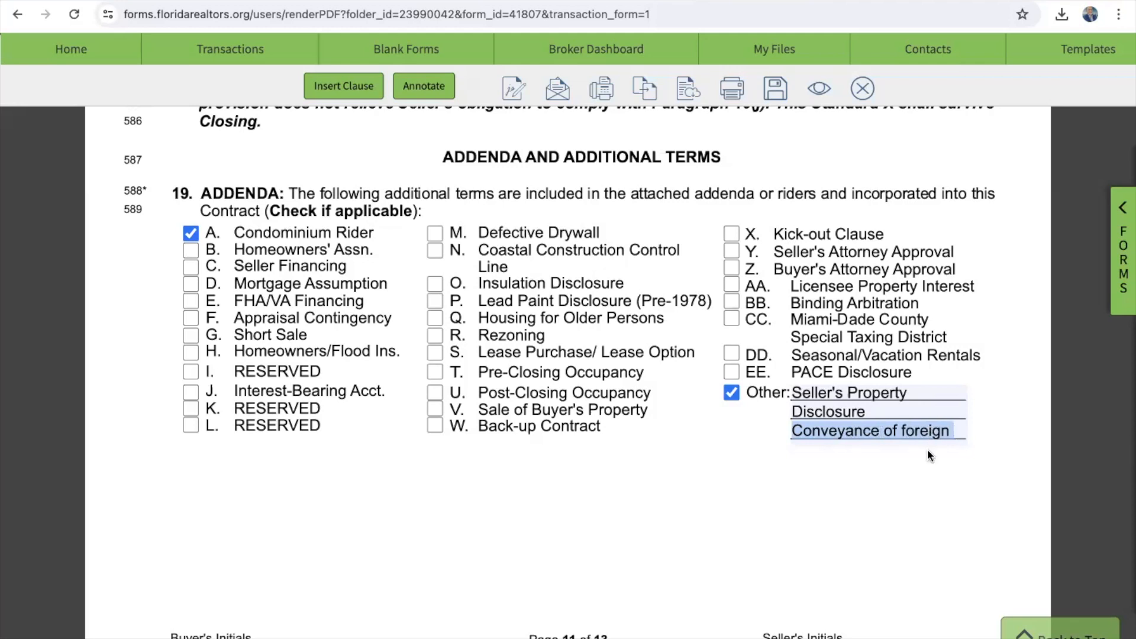
{"action": "key", "text": "BackSpace"}
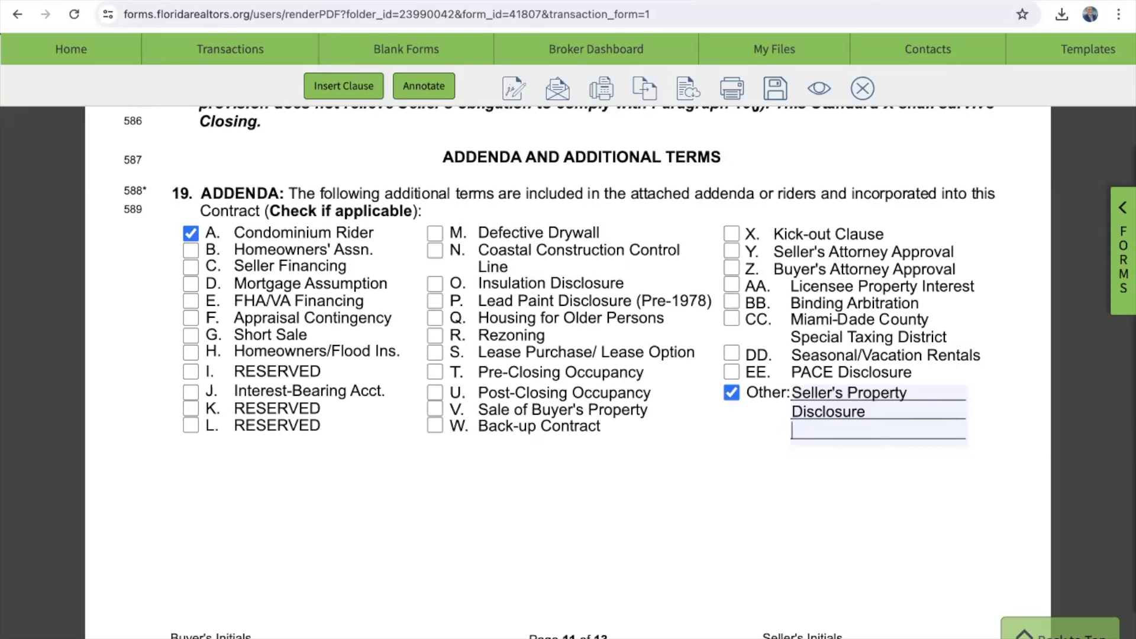
{"action": "scroll", "coordinate": [606, 541], "scroll_direction": "down", "scroll_amount": 10}
{"action": "scroll", "coordinate": [606, 541], "scroll_direction": "up", "scroll_amount": 3}
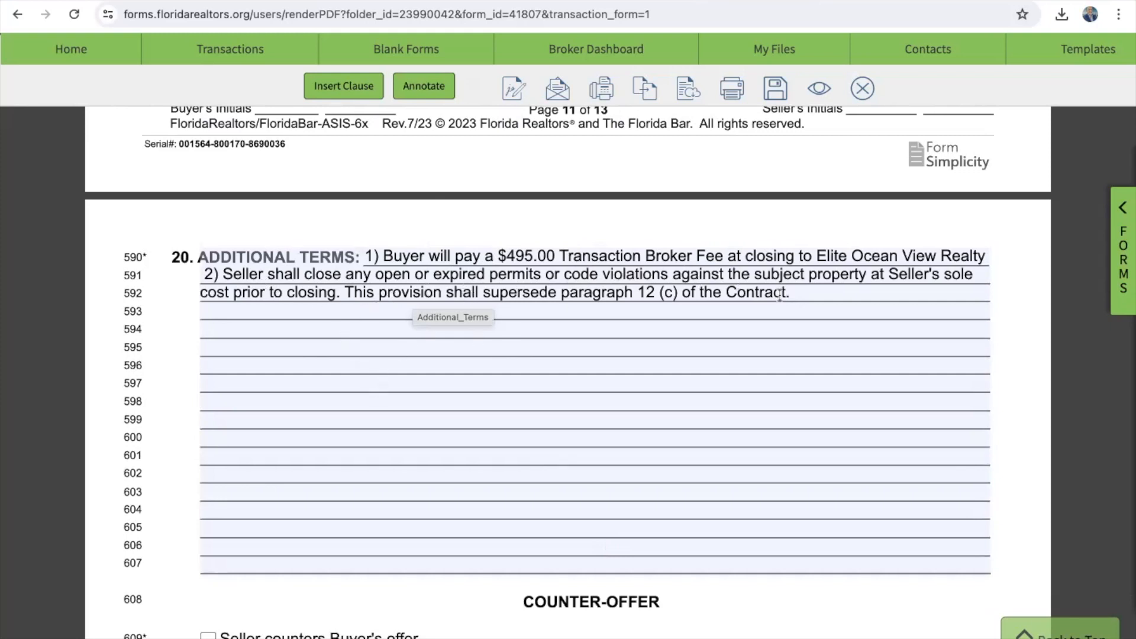
Step: Append 3% after Elite Ocean View Realty LLC on the Cooperating Broker line
{"action": "scroll", "coordinate": [780, 294], "scroll_direction": "down", "scroll_amount": 15}
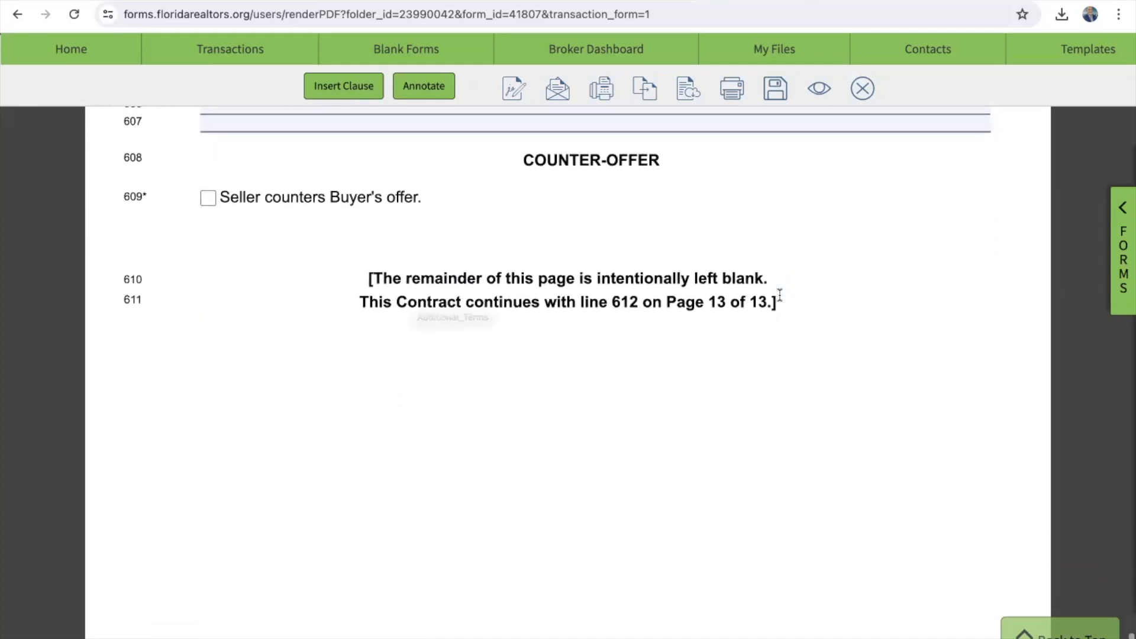
{"action": "scroll", "coordinate": [780, 294], "scroll_direction": "down", "scroll_amount": 6}
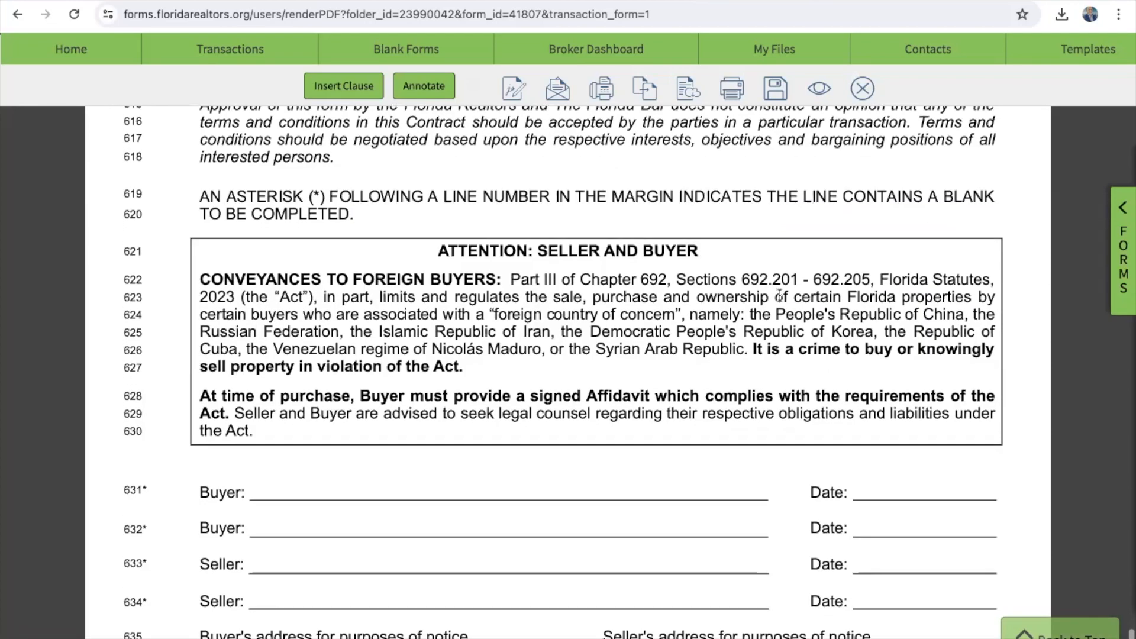
{"action": "scroll", "coordinate": [273, 483], "scroll_direction": "down", "scroll_amount": 6}
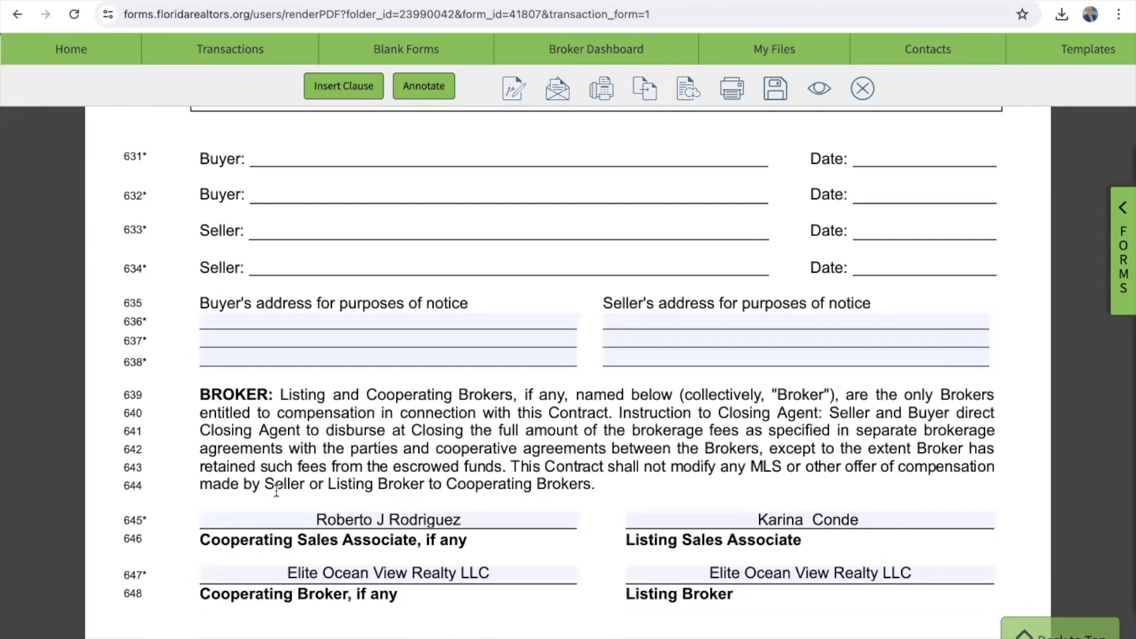
{"action": "scroll", "coordinate": [287, 379], "scroll_direction": "down", "scroll_amount": 3}
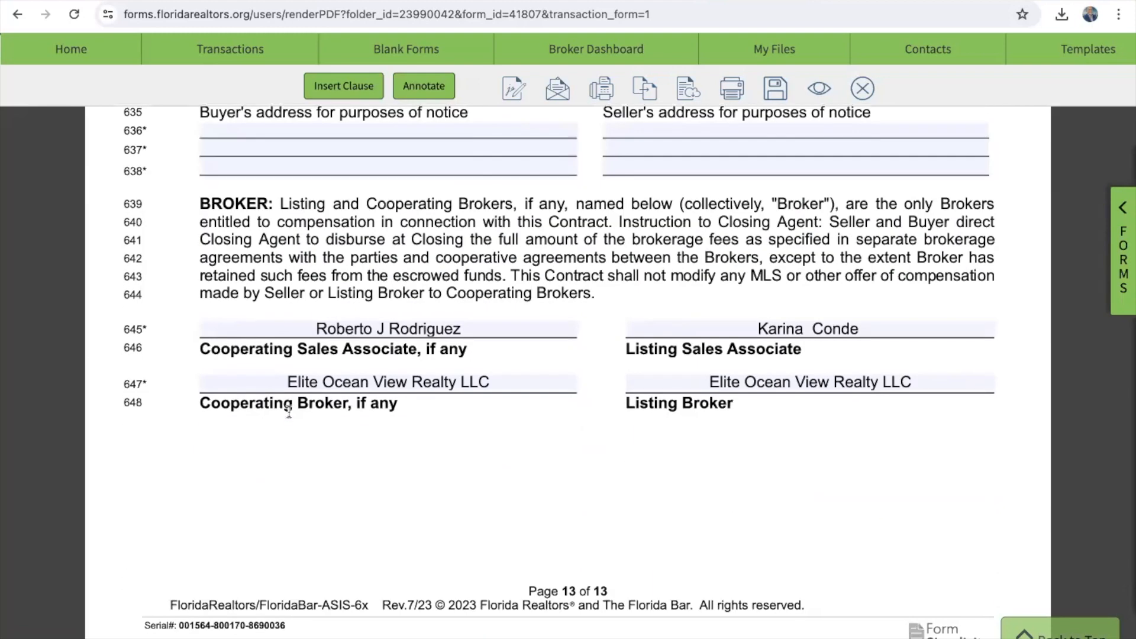
{"action": "left_click", "coordinate": [535, 385]}
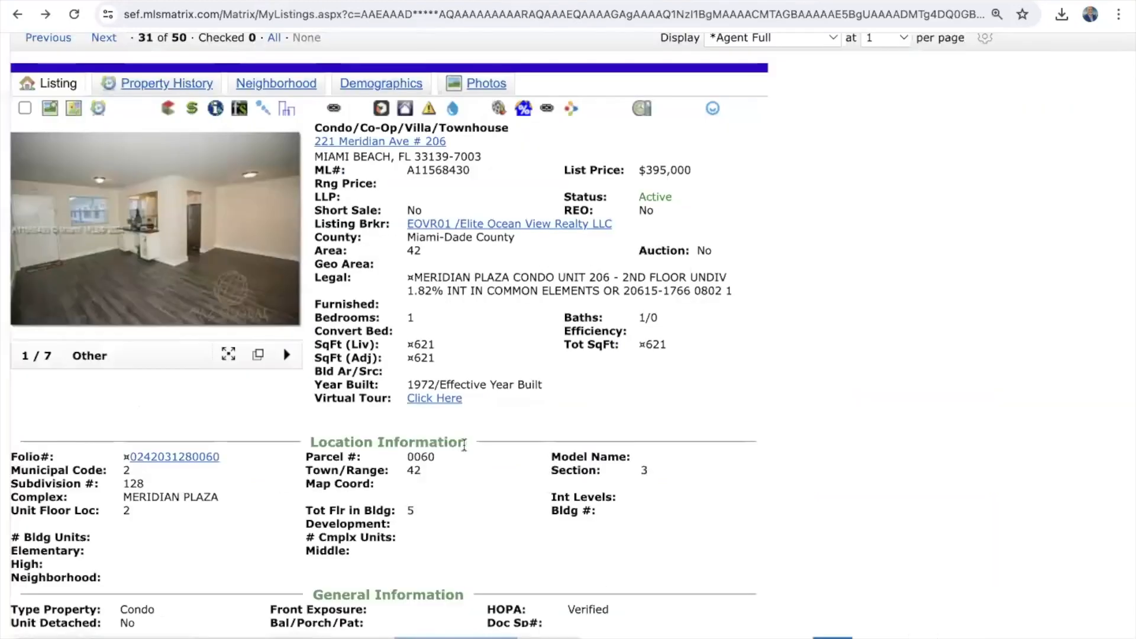
{"action": "scroll", "coordinate": [464, 445], "scroll_direction": "down", "scroll_amount": 15}
{"action": "scroll", "coordinate": [464, 445], "scroll_direction": "down", "scroll_amount": 9}
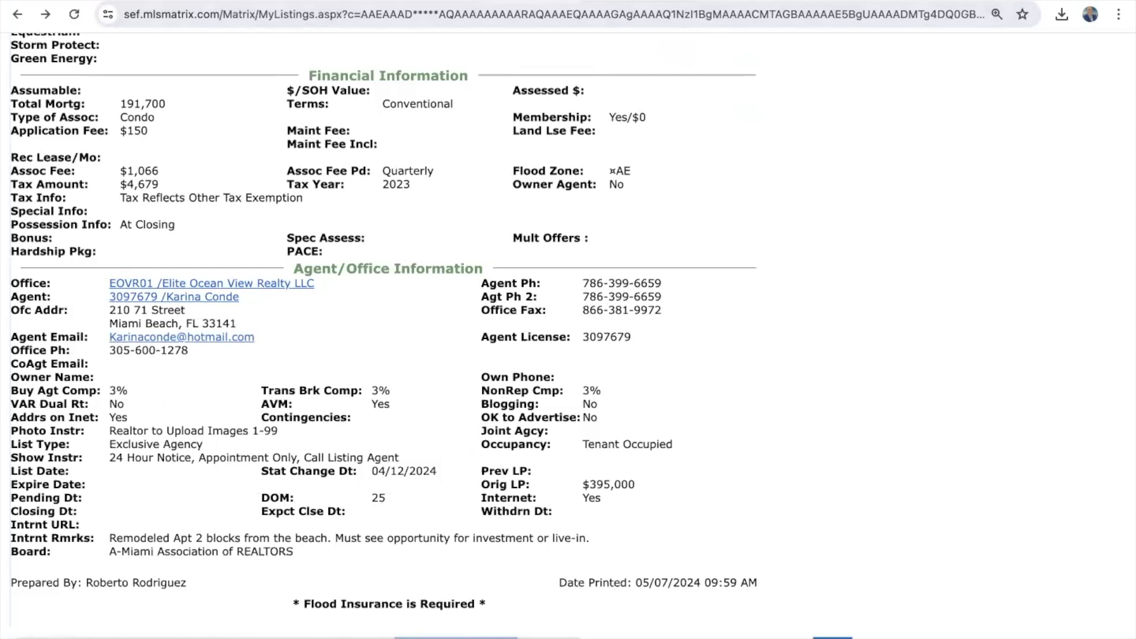
{"action": "key", "text": "ctrl+Tab"}
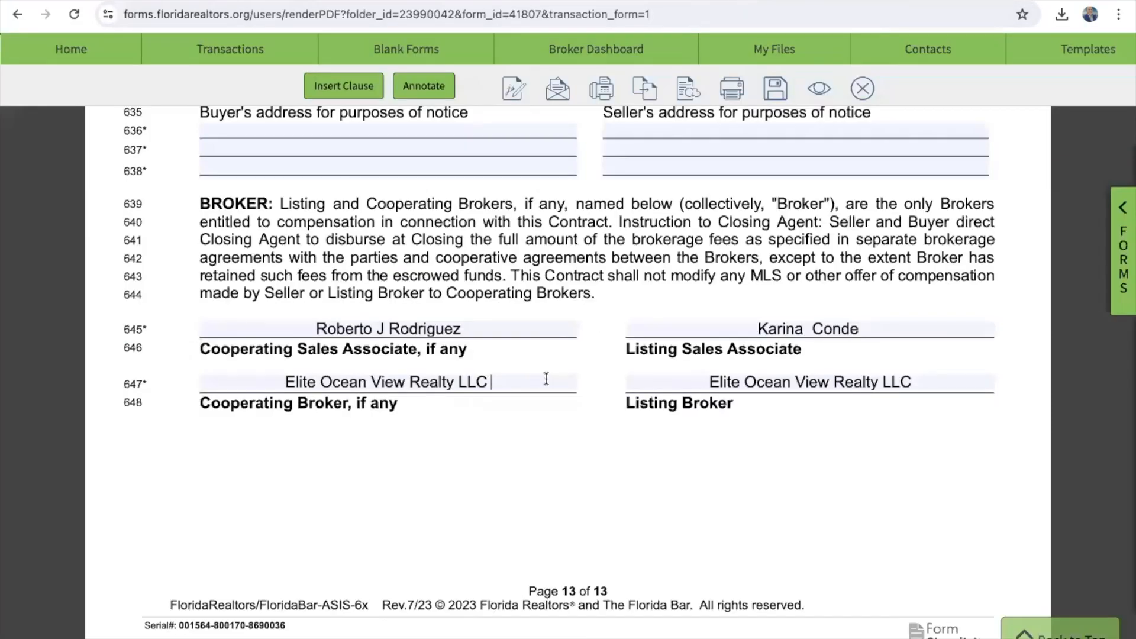
{"action": "type", "text": "3%"}
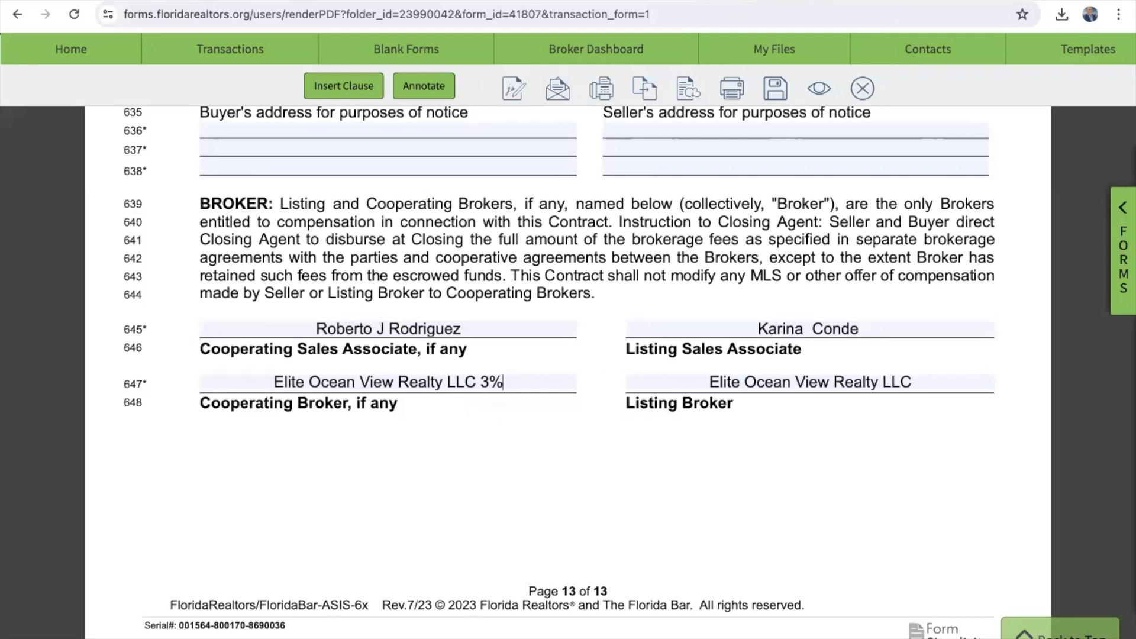
Step: Verify the buyer agent compensation in the MLS listing, then save the contract
{"action": "key", "text": "ctrl+Tab"}
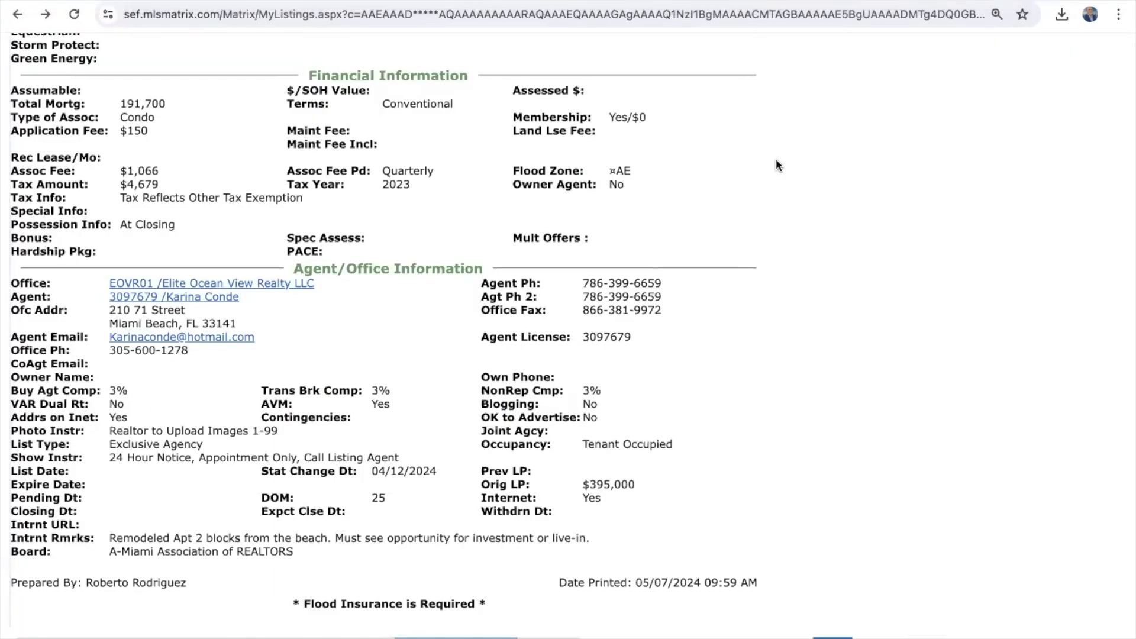
{"action": "left_click", "coordinate": [754, 0]}
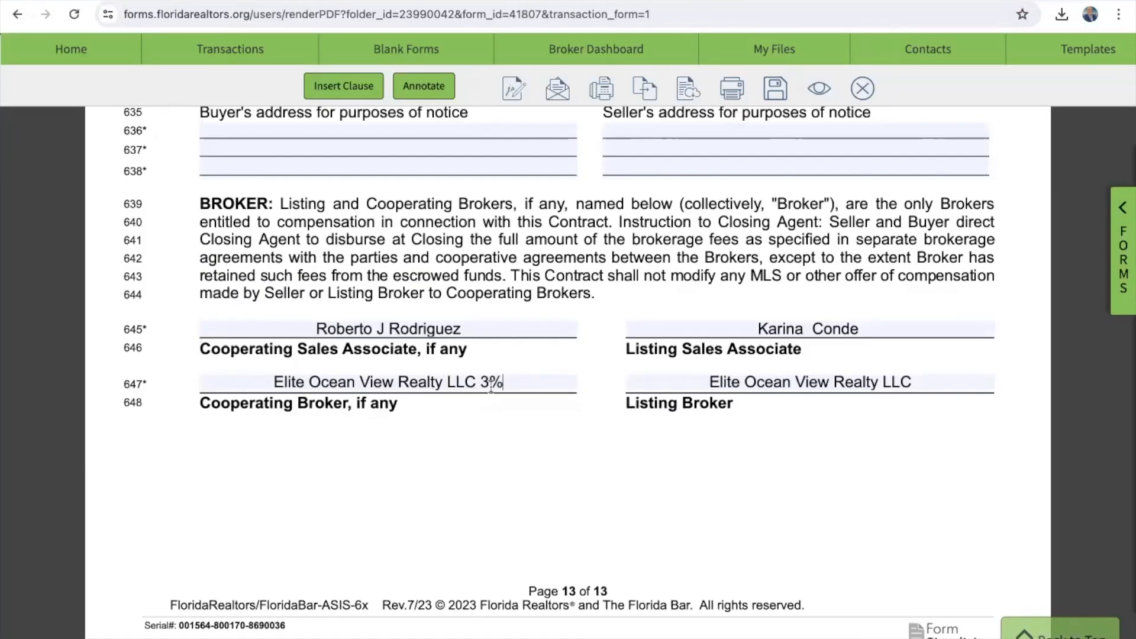
{"action": "left_click", "coordinate": [500, 385]}
{"action": "scroll", "coordinate": [500, 484], "scroll_direction": "down", "scroll_amount": 1}
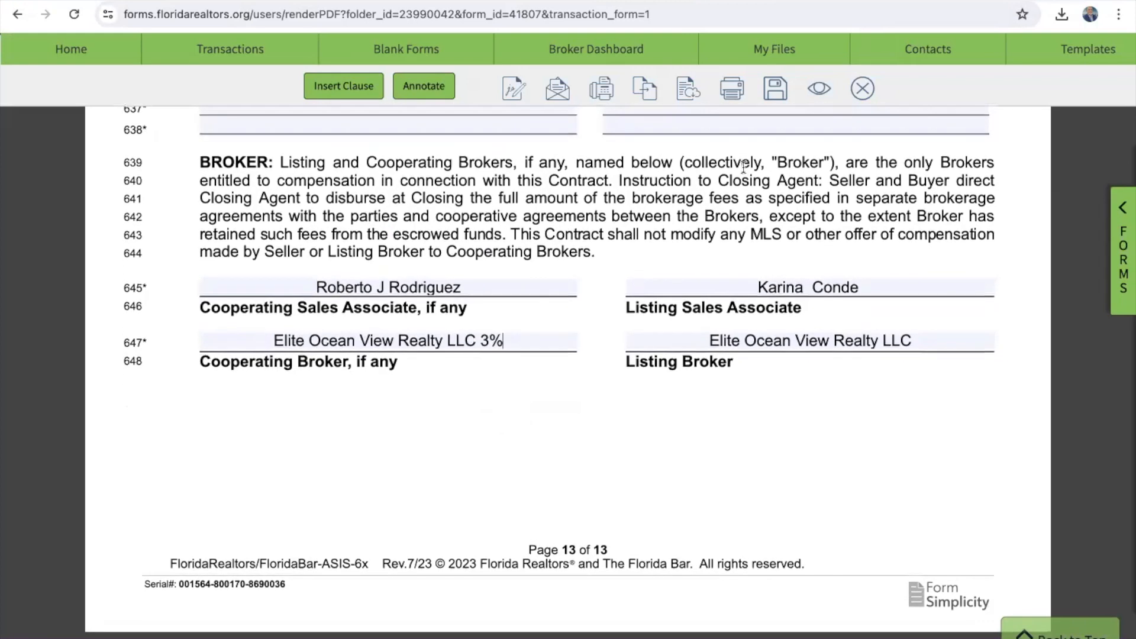
{"action": "left_click", "coordinate": [776, 94]}
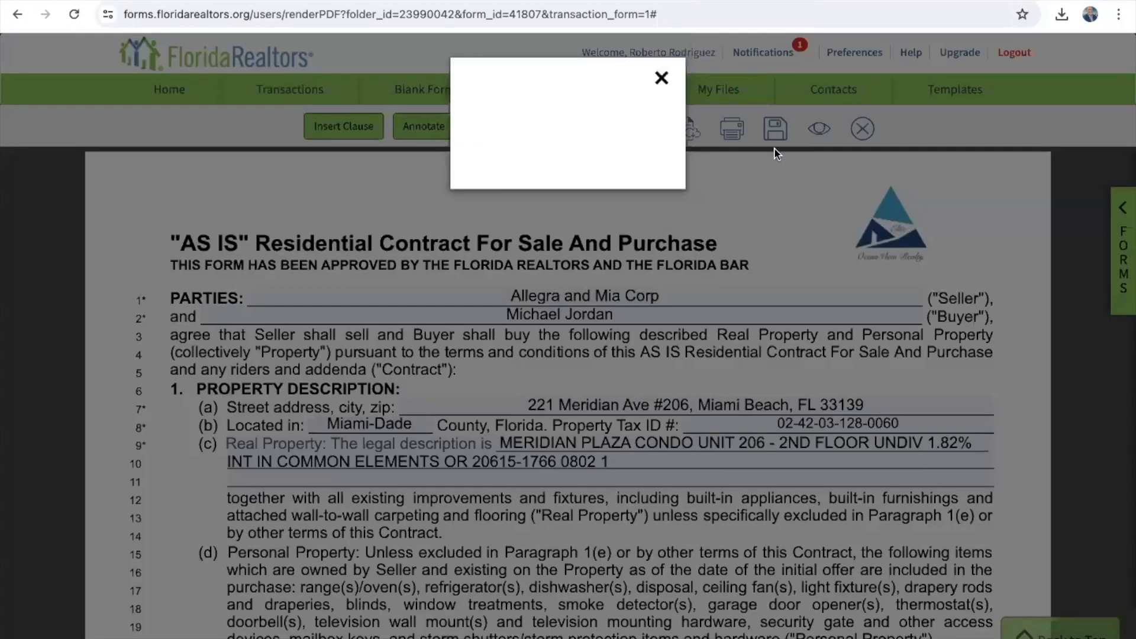
Step: Close the contract and tick the AS IS Residential Contract in the transaction's Forms and Files list
{"action": "left_click", "coordinate": [661, 77]}
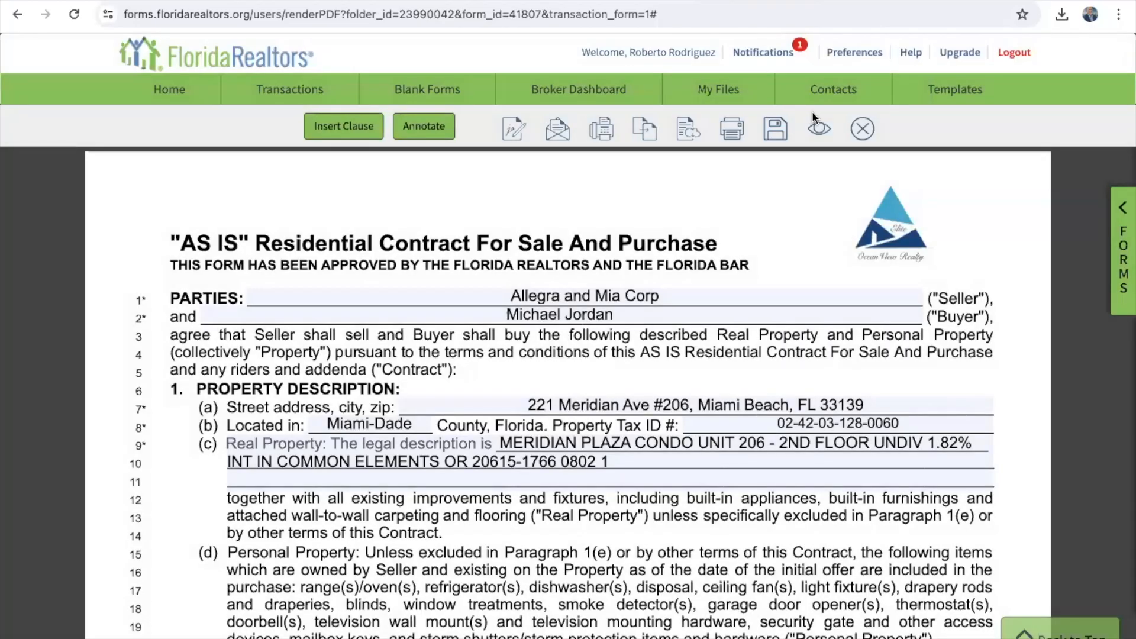
{"action": "left_click", "coordinate": [864, 133]}
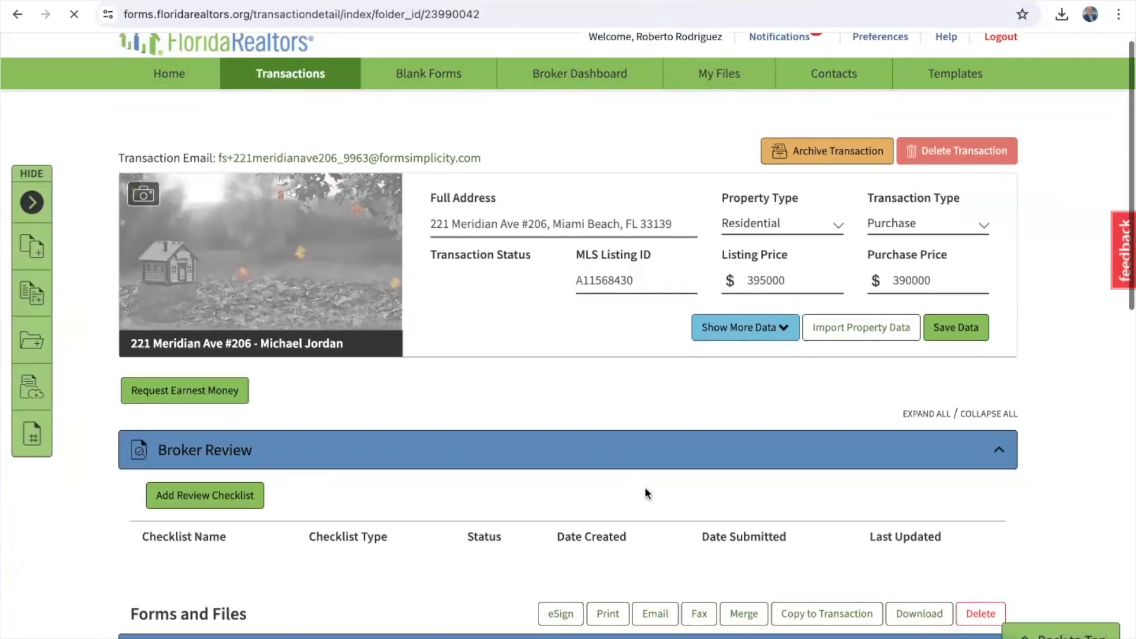
{"action": "scroll", "coordinate": [645, 486], "scroll_direction": "down", "scroll_amount": 7}
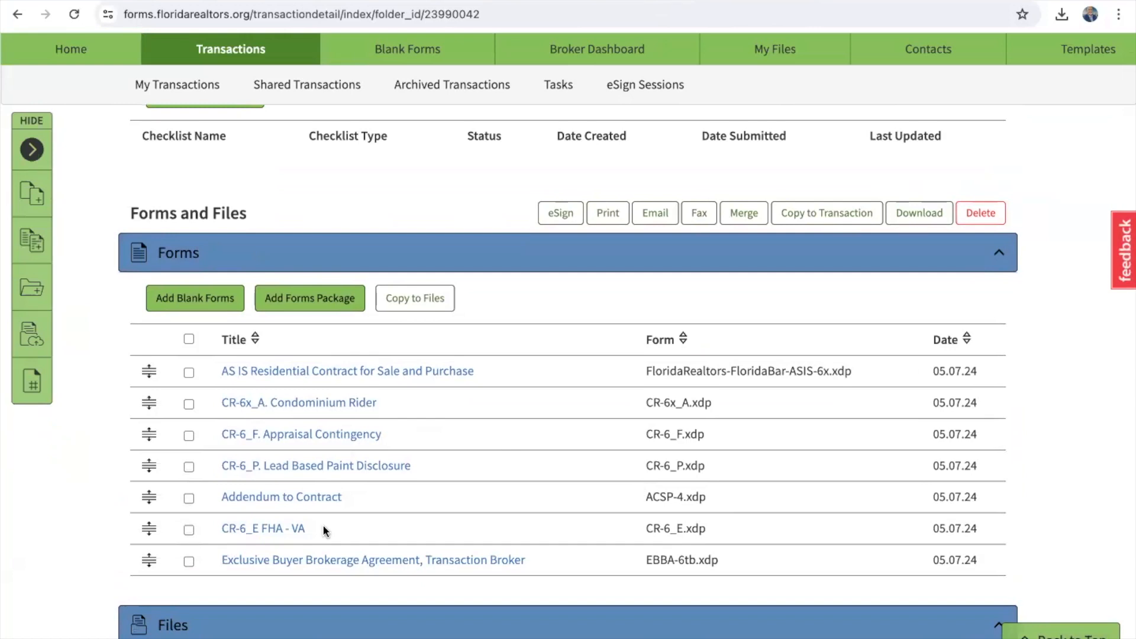
{"action": "left_click", "coordinate": [188, 373]}
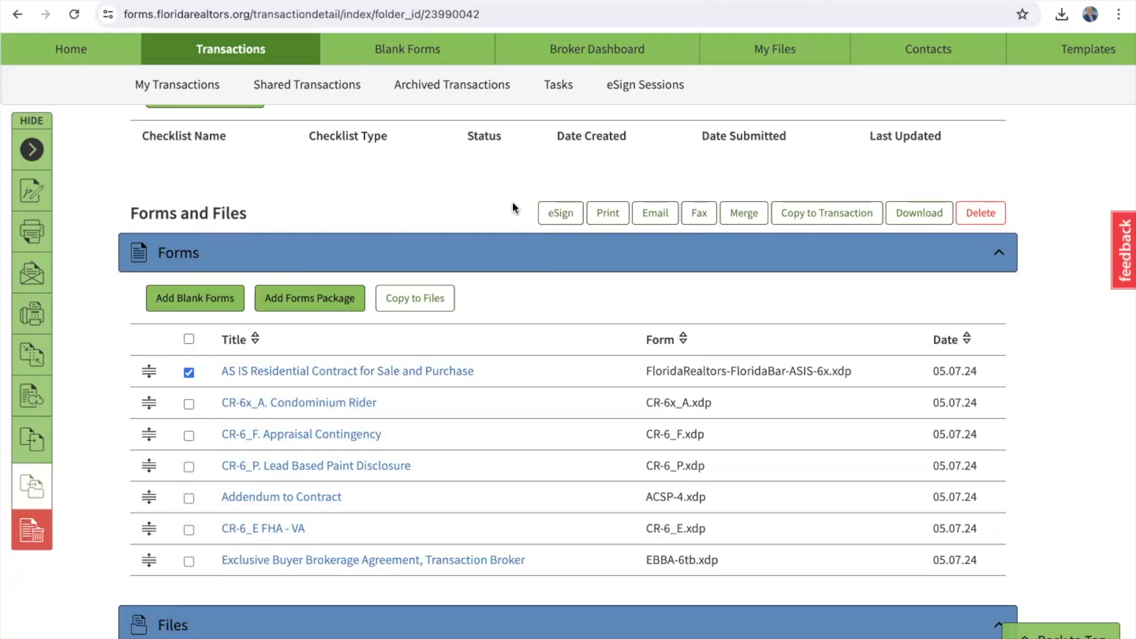
Step: Launch eSign for the AS IS contract, clear all suggested signers, and create an eSign 2.0 session
{"action": "left_click", "coordinate": [560, 215]}
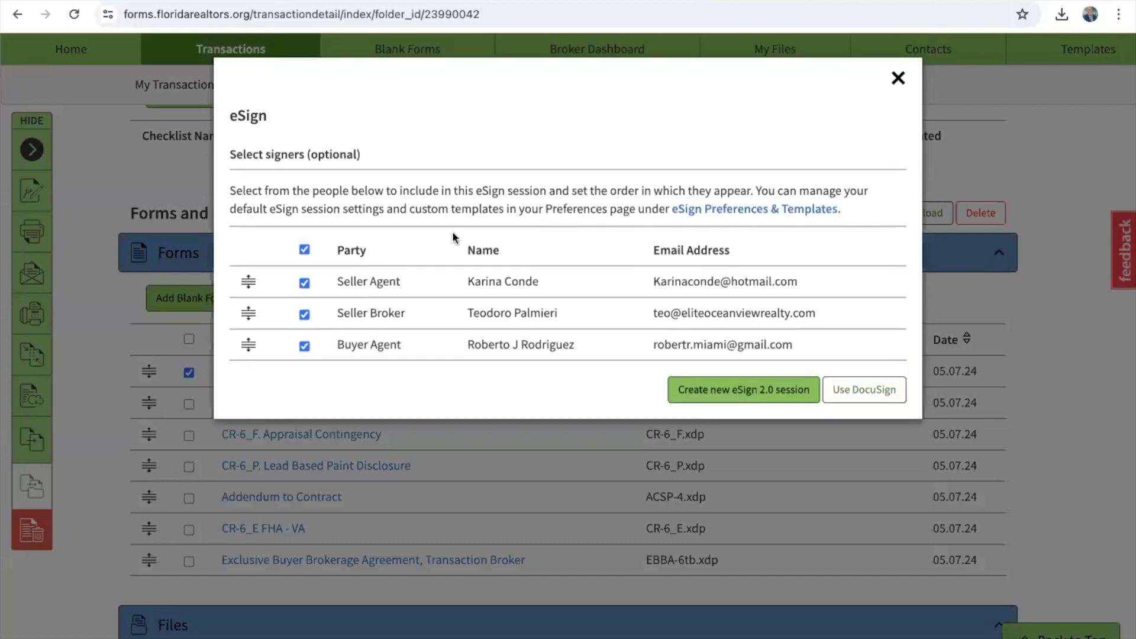
{"action": "left_click", "coordinate": [304, 249]}
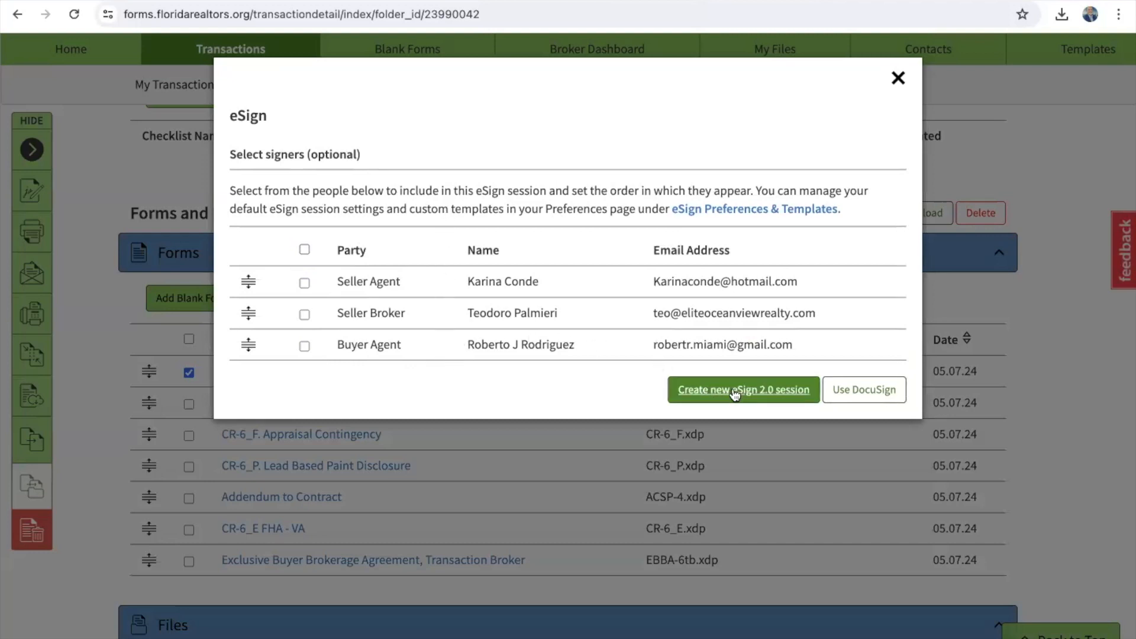
{"action": "left_click", "coordinate": [739, 395]}
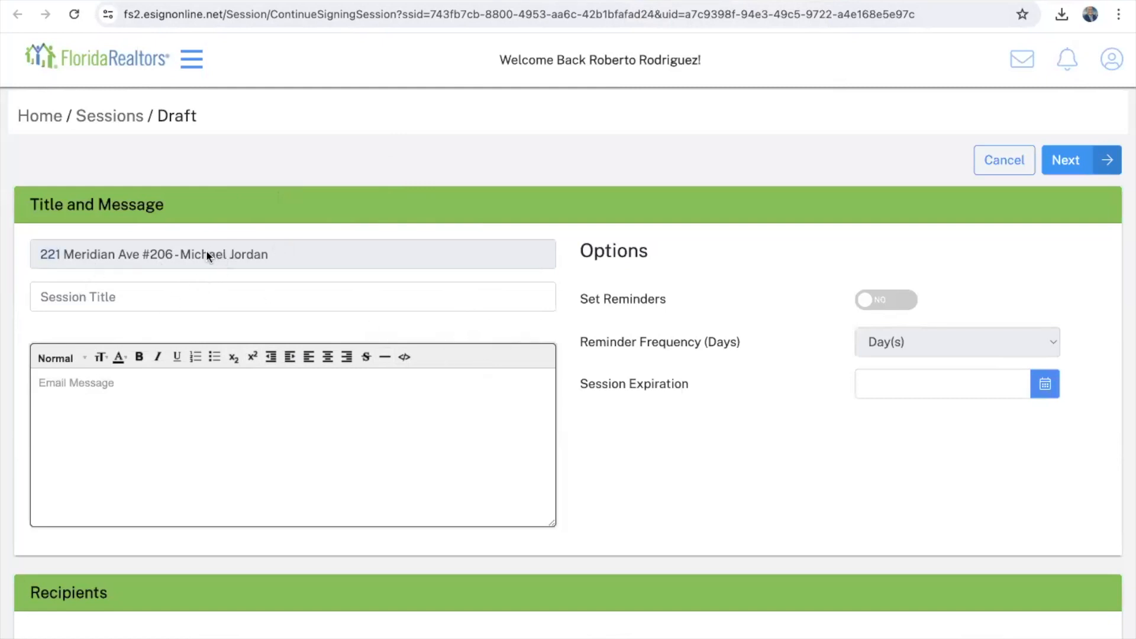
Step: Set the session title to 'Purchase Contract' followed by the property address
{"action": "left_click_drag", "start_coordinate": [174, 254], "coordinate": [78, 247]}
{"action": "key", "text": "ctrl+c"}
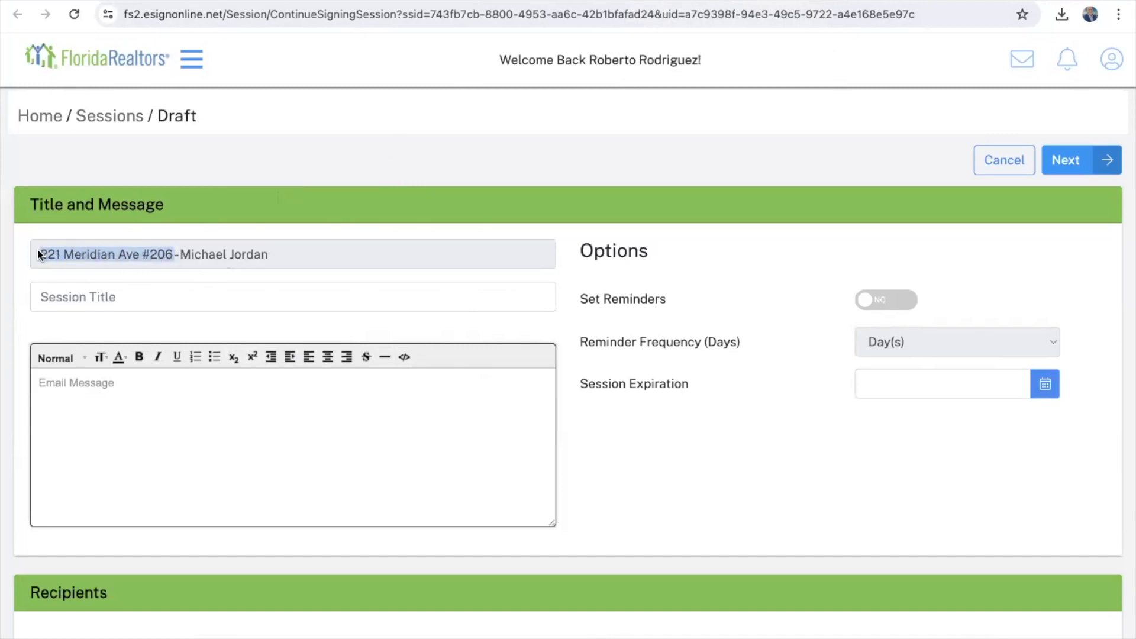
{"action": "left_click", "coordinate": [80, 296]}
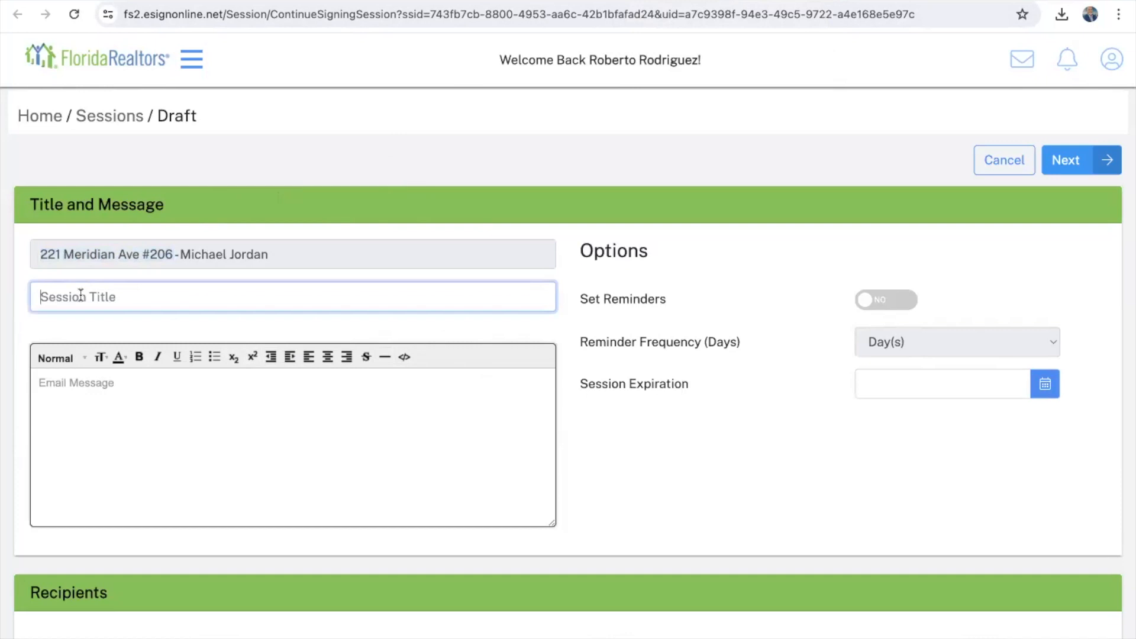
{"action": "type", "text": "Purchase COntract"}
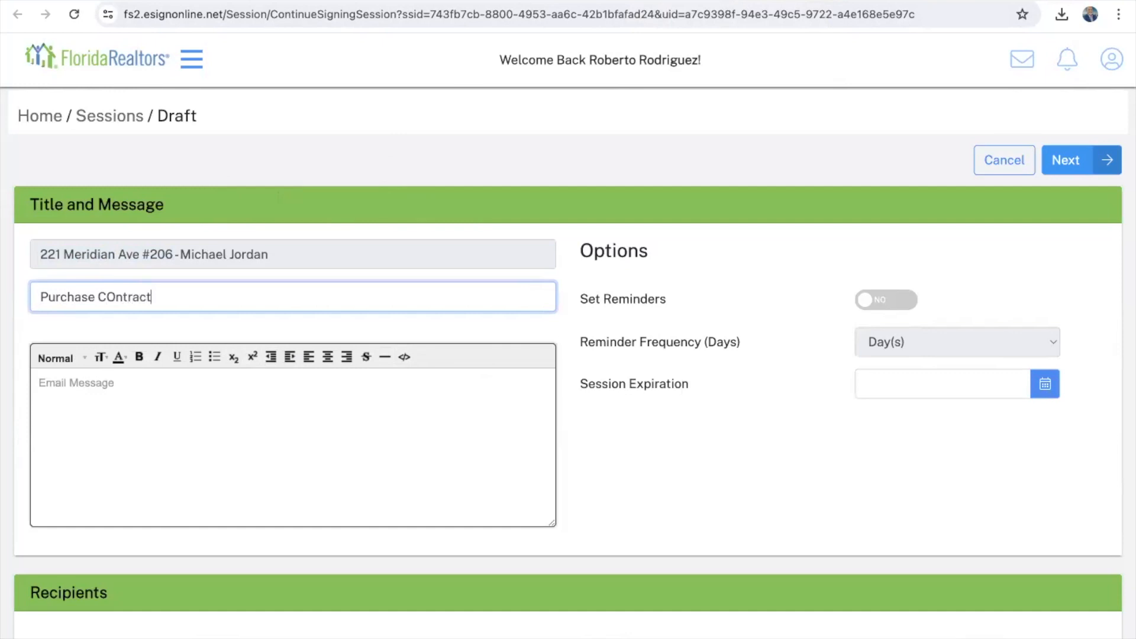
{"action": "key", "text": "BackSpace"}
{"action": "key", "text": "BackSpace"}
{"action": "key", "text": "BackSpace"}
{"action": "key", "text": "BackSpace"}
{"action": "key", "text": "BackSpace"}
{"action": "key", "text": "BackSpace"}
{"action": "key", "text": "BackSpace"}
{"action": "type", "text": "ontract"}
{"action": "key", "text": "ctrl+v"}
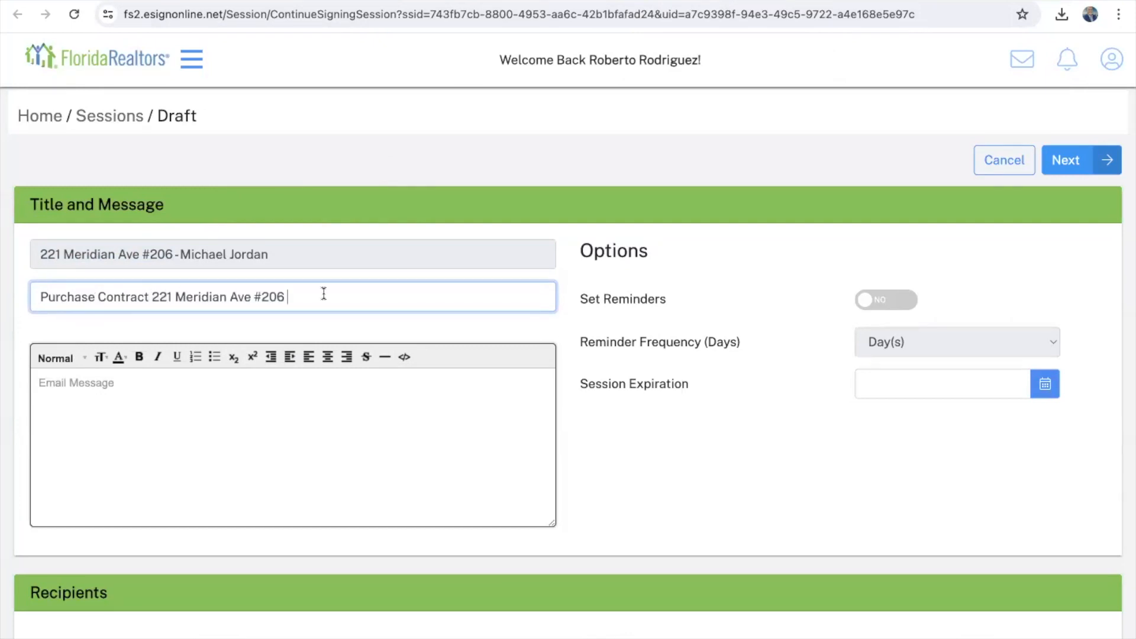
Step: Write an email message greeting the buyer and asking them to sign the offer
{"action": "left_click", "coordinate": [124, 388]}
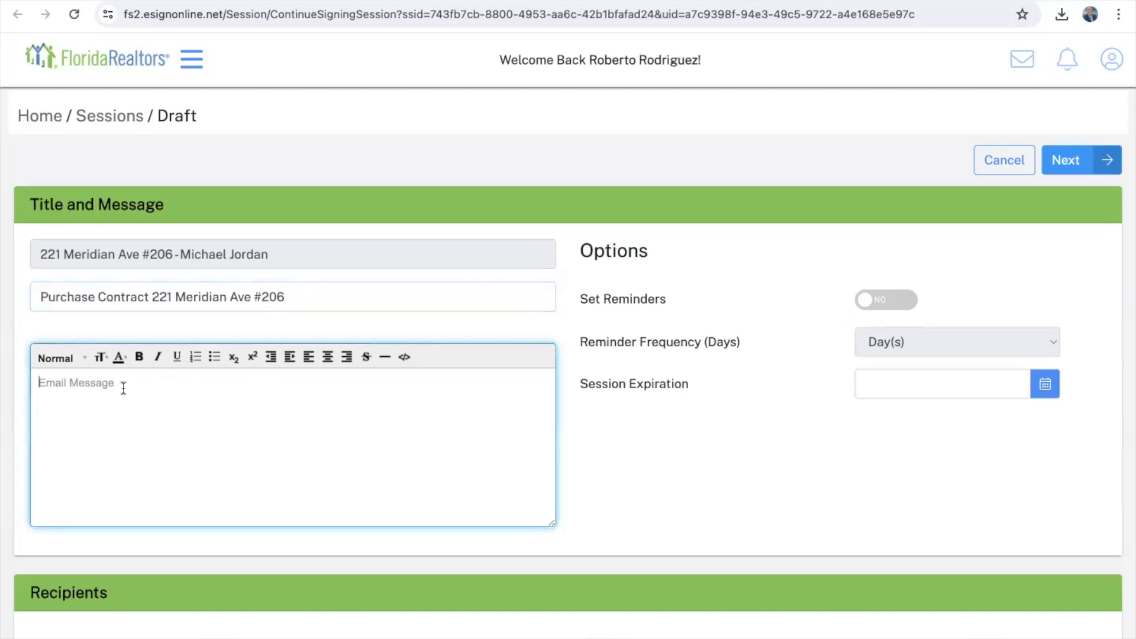
{"action": "type", "text": "Hi Michael. Please sign your off"}
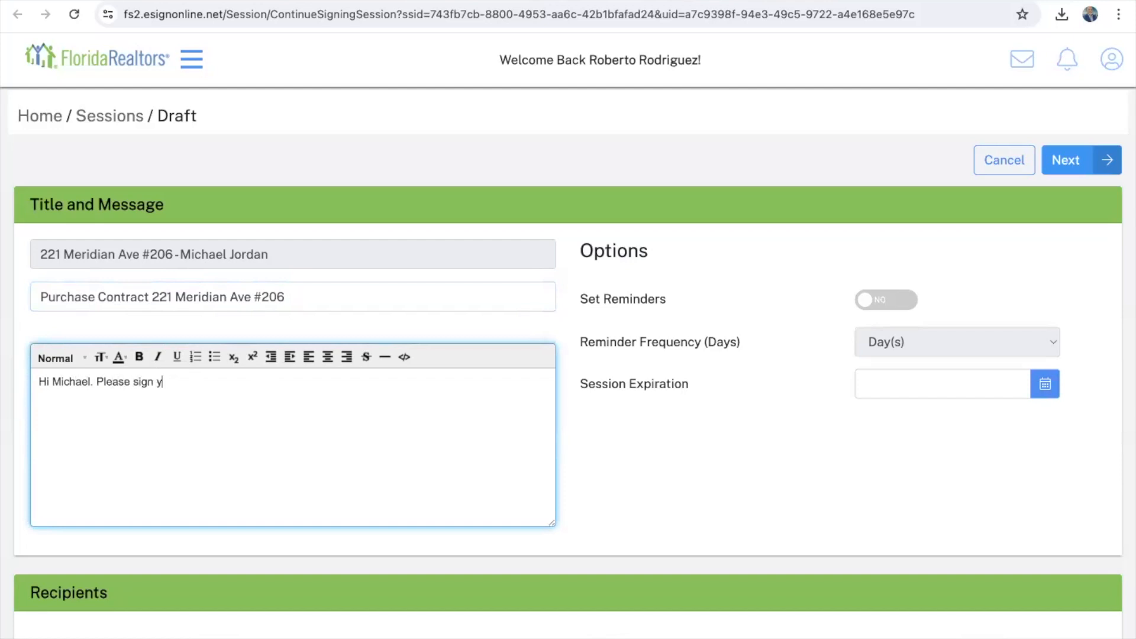
{"action": "type", "text": "er."}
{"action": "scroll", "coordinate": [229, 470], "scroll_direction": "down", "scroll_amount": 6}
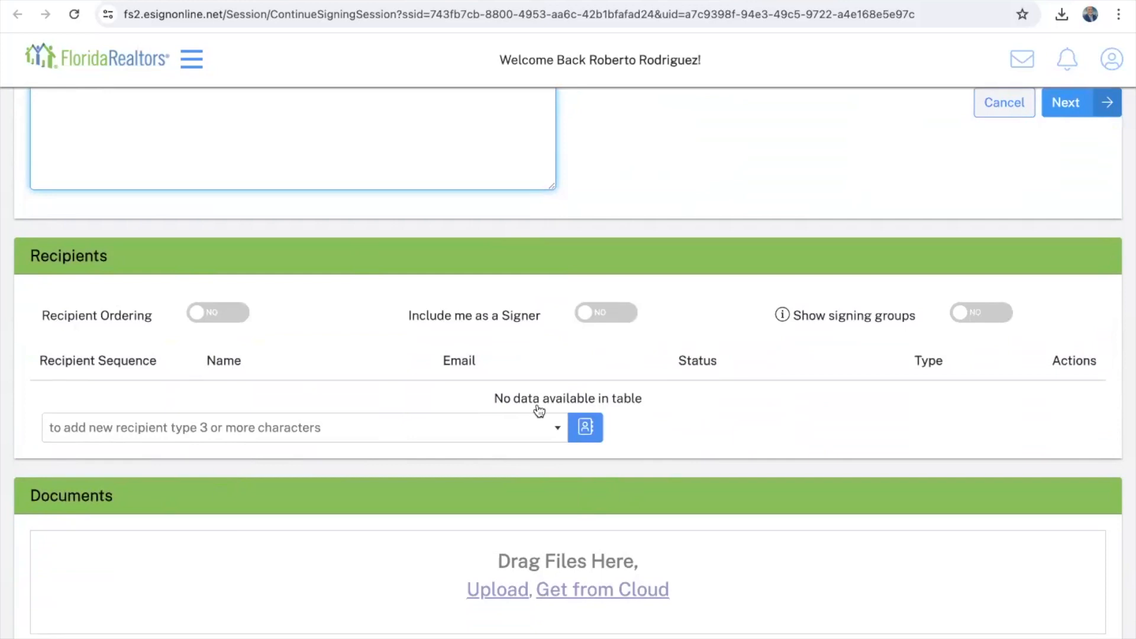
Step: Browse the Address Book's saved contacts, then start adding a recipient manually
{"action": "left_click", "coordinate": [586, 428]}
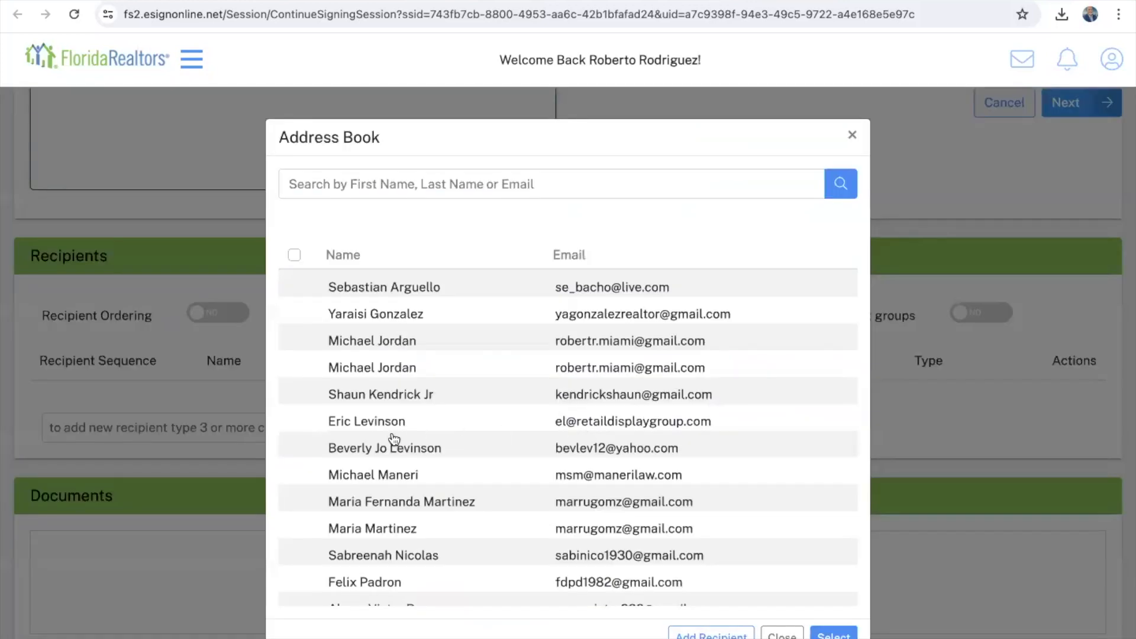
{"action": "scroll", "coordinate": [430, 542], "scroll_direction": "down", "scroll_amount": 3}
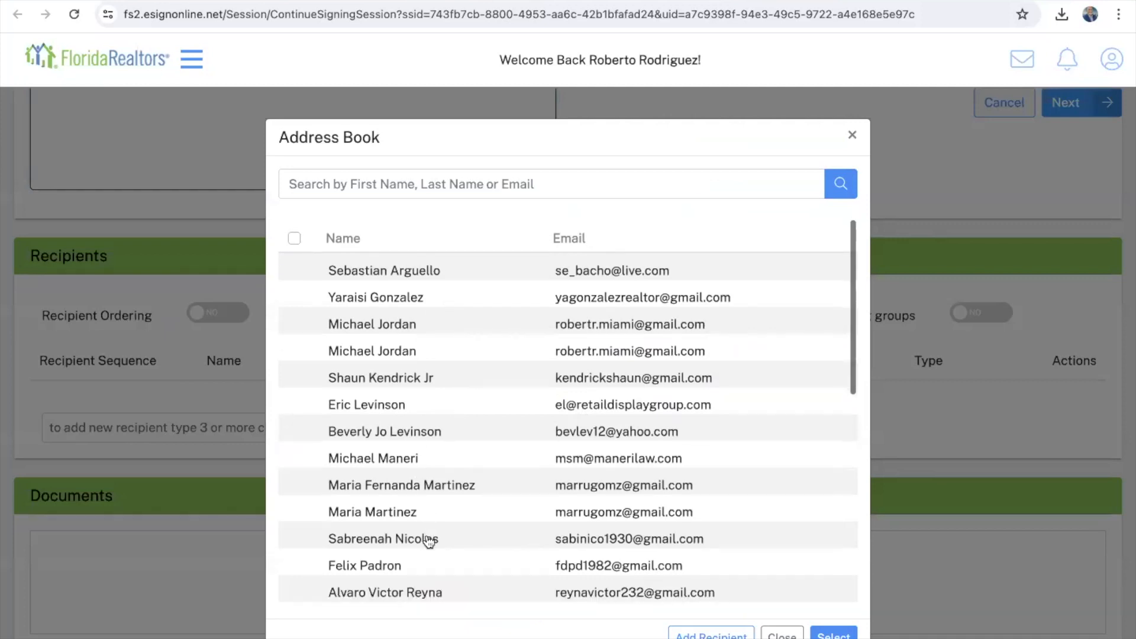
{"action": "scroll", "coordinate": [429, 541], "scroll_direction": "down", "scroll_amount": 2}
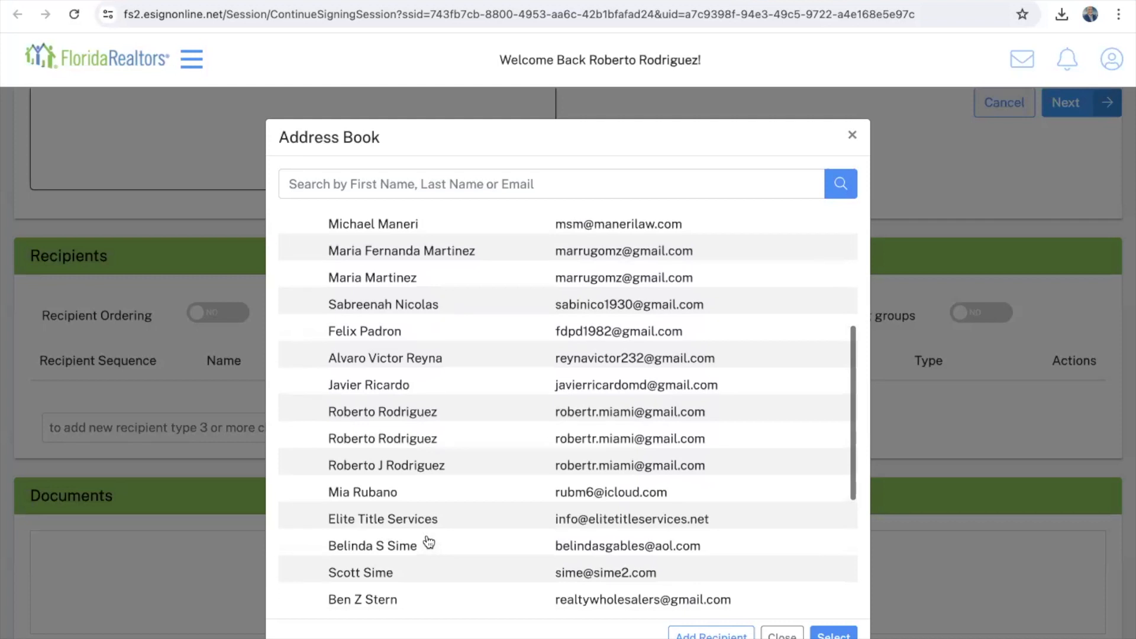
{"action": "scroll", "coordinate": [429, 541], "scroll_direction": "down", "scroll_amount": 2}
{"action": "scroll", "coordinate": [429, 541], "scroll_direction": "down", "scroll_amount": 1}
{"action": "scroll", "coordinate": [429, 541], "scroll_direction": "up", "scroll_amount": 3}
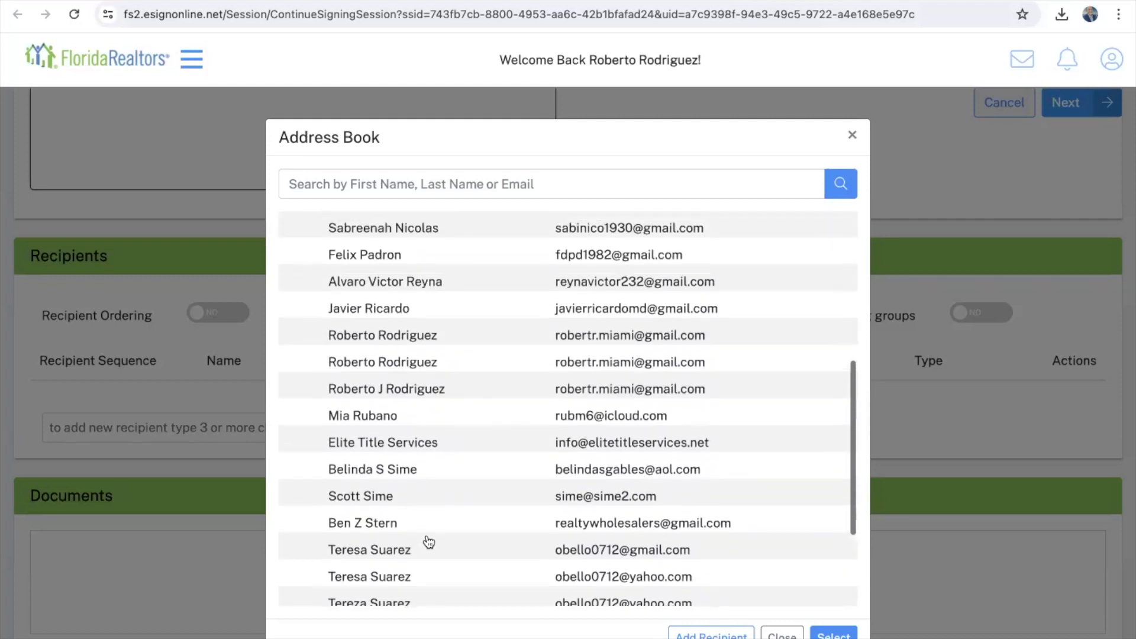
{"action": "scroll", "coordinate": [429, 542], "scroll_direction": "up", "scroll_amount": 2}
{"action": "scroll", "coordinate": [428, 542], "scroll_direction": "up", "scroll_amount": 3}
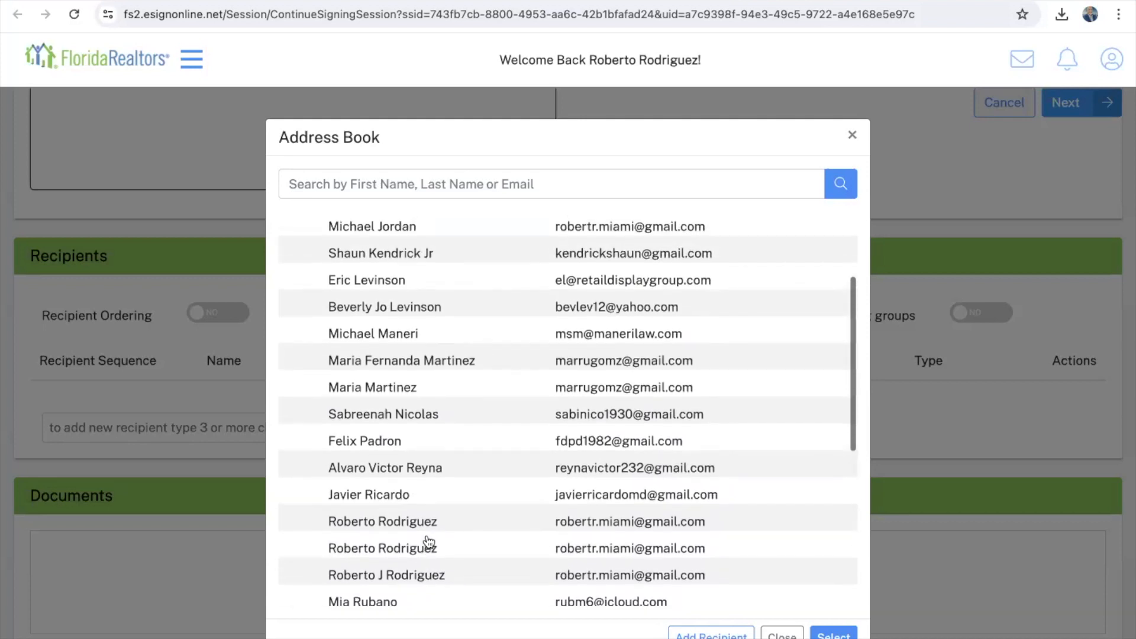
{"action": "scroll", "coordinate": [428, 541], "scroll_direction": "up", "scroll_amount": 2}
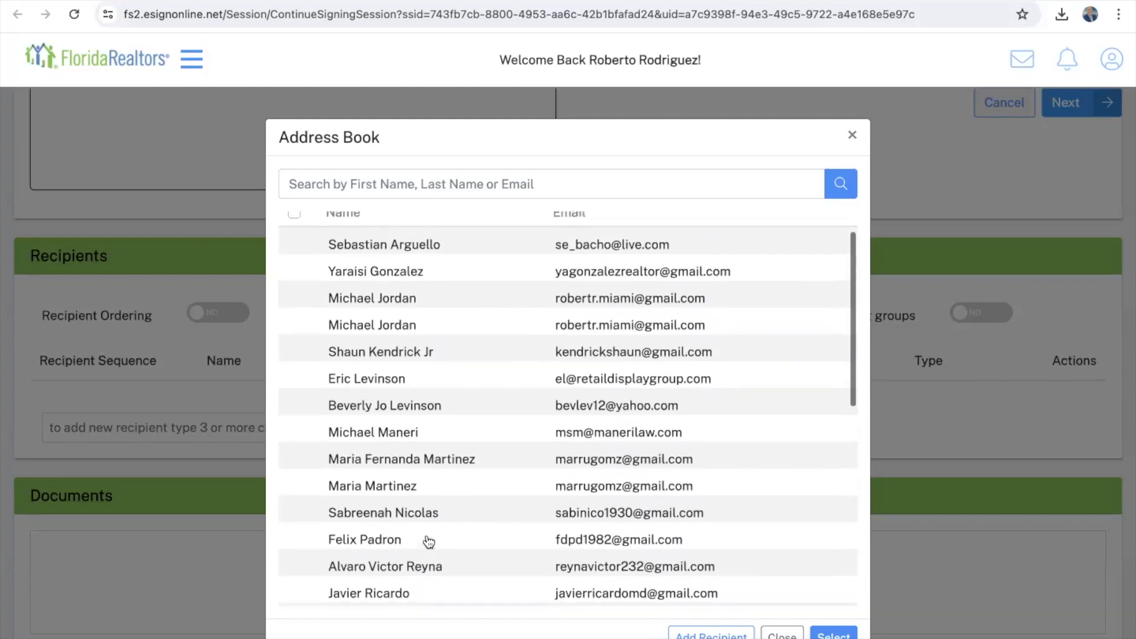
{"action": "scroll", "coordinate": [427, 544], "scroll_direction": "down", "scroll_amount": 8}
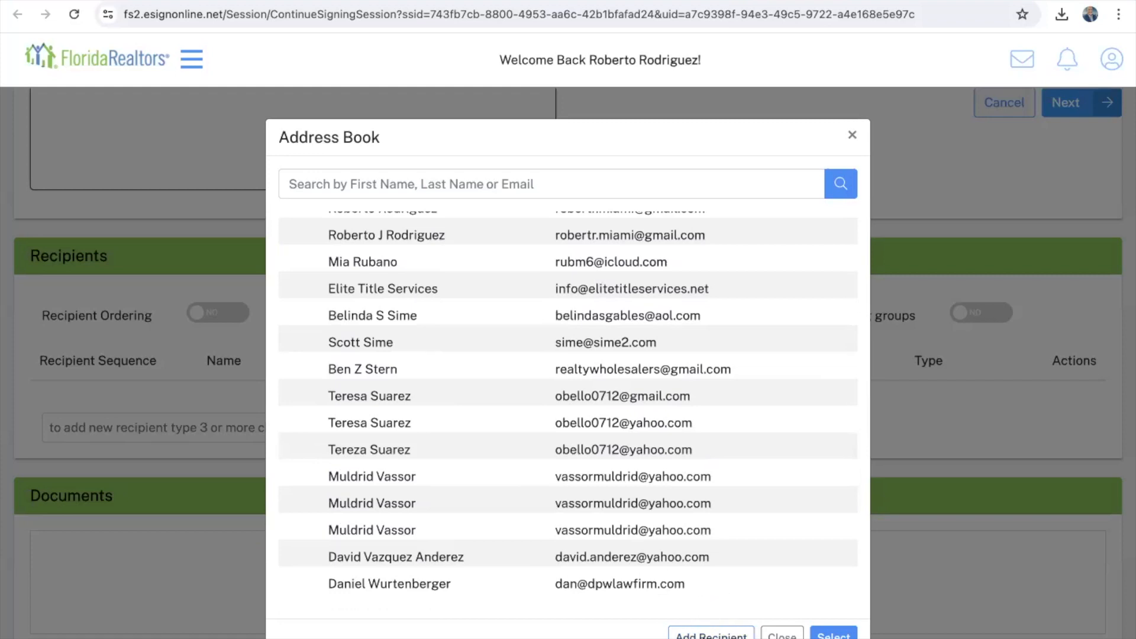
{"action": "left_click", "coordinate": [710, 634]}
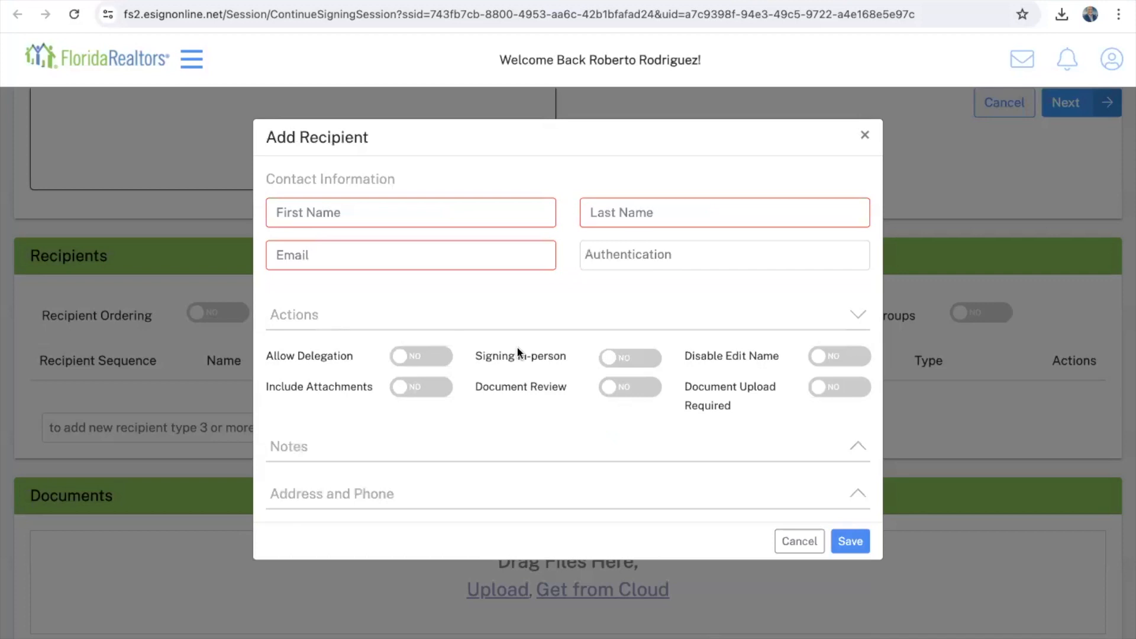
Step: Enter the buyer's first name, last name and e-mail as a new Signer recipient and save
{"action": "left_click", "coordinate": [322, 215]}
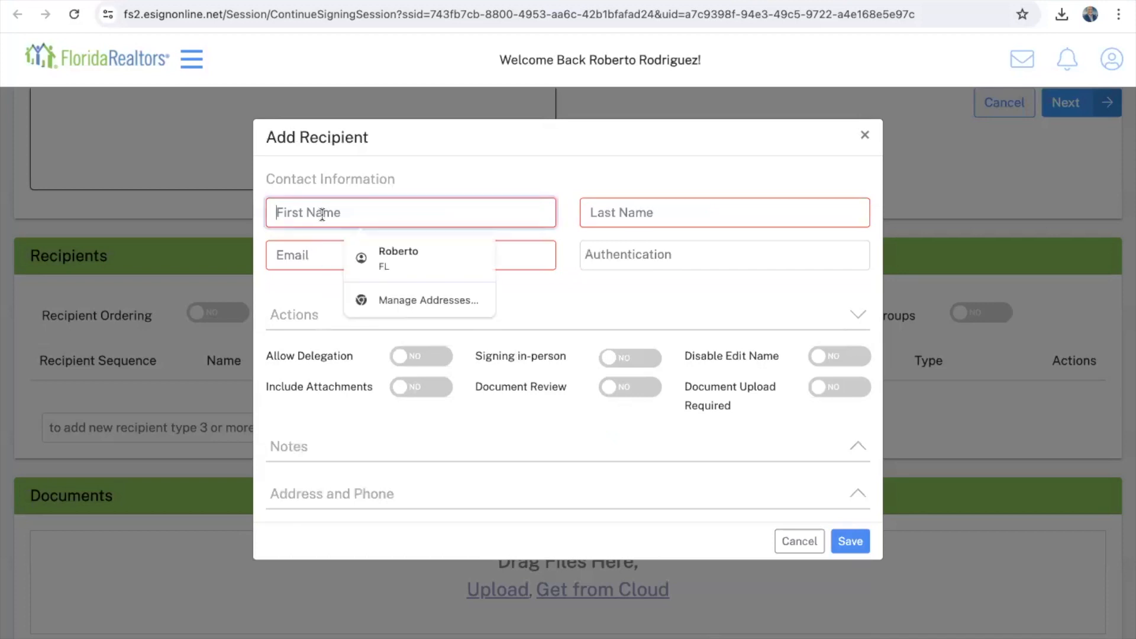
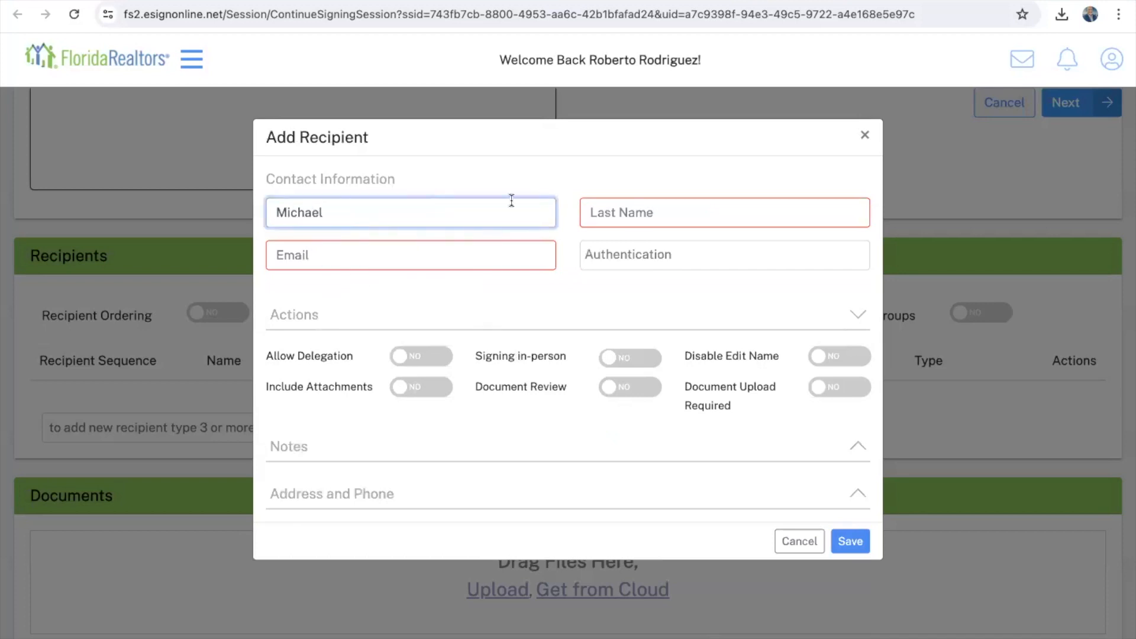
{"action": "left_click", "coordinate": [634, 220]}
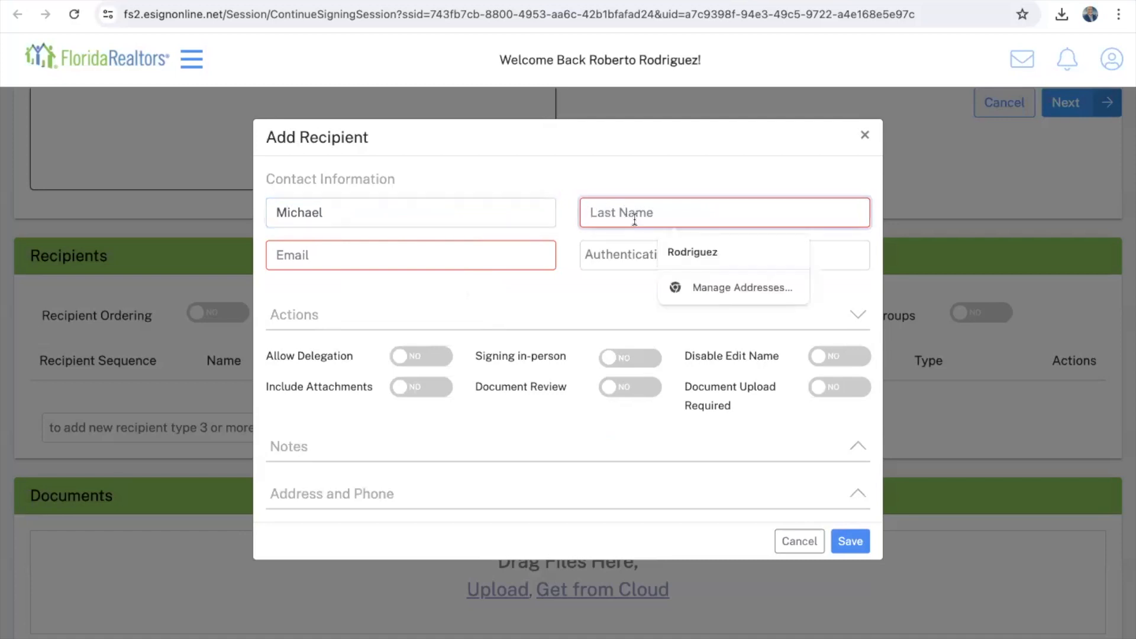
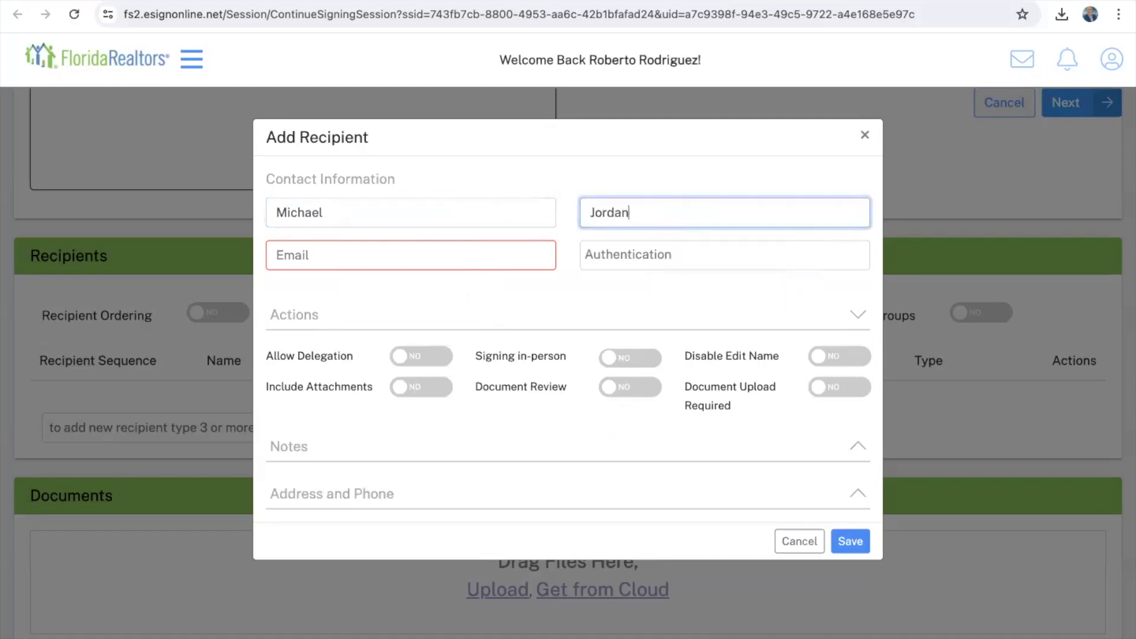
{"action": "left_click", "coordinate": [413, 255]}
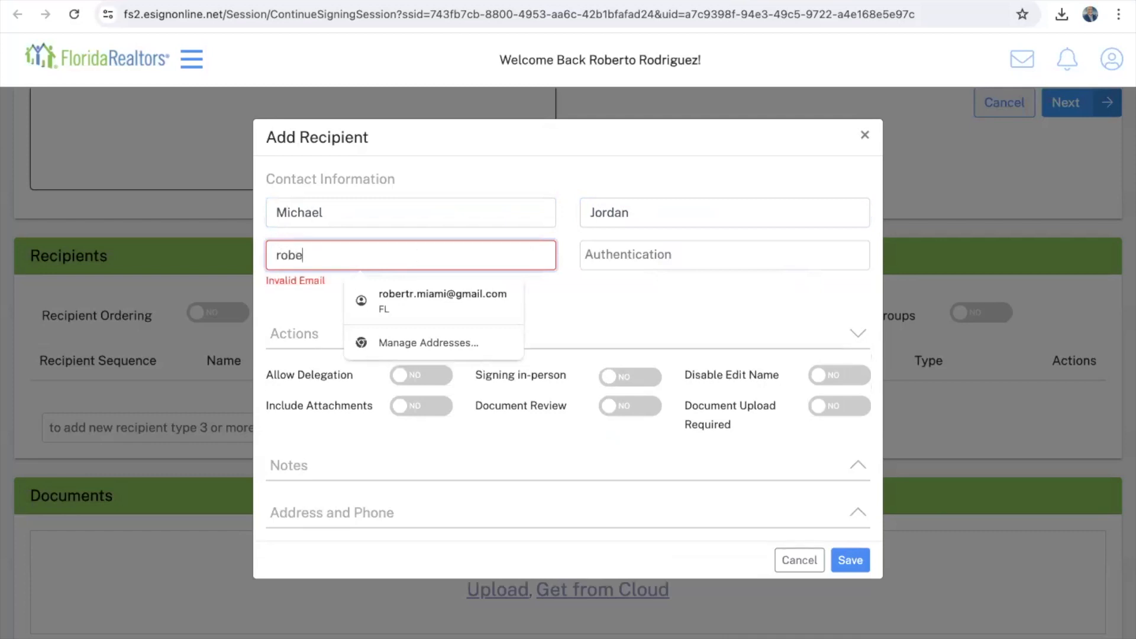
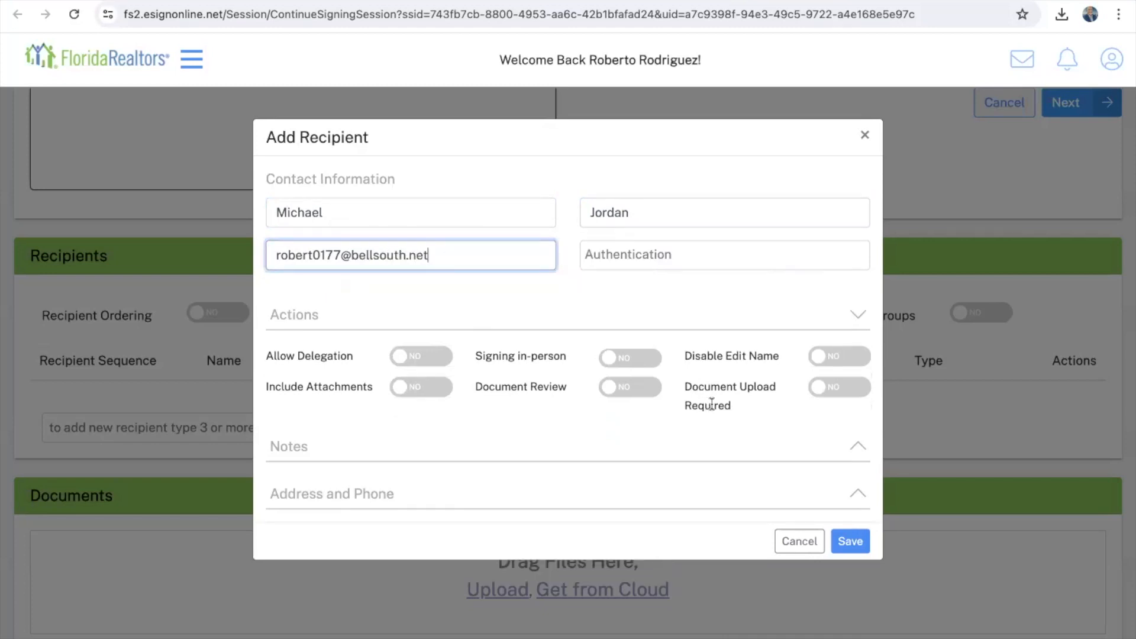
{"action": "left_click", "coordinate": [852, 541]}
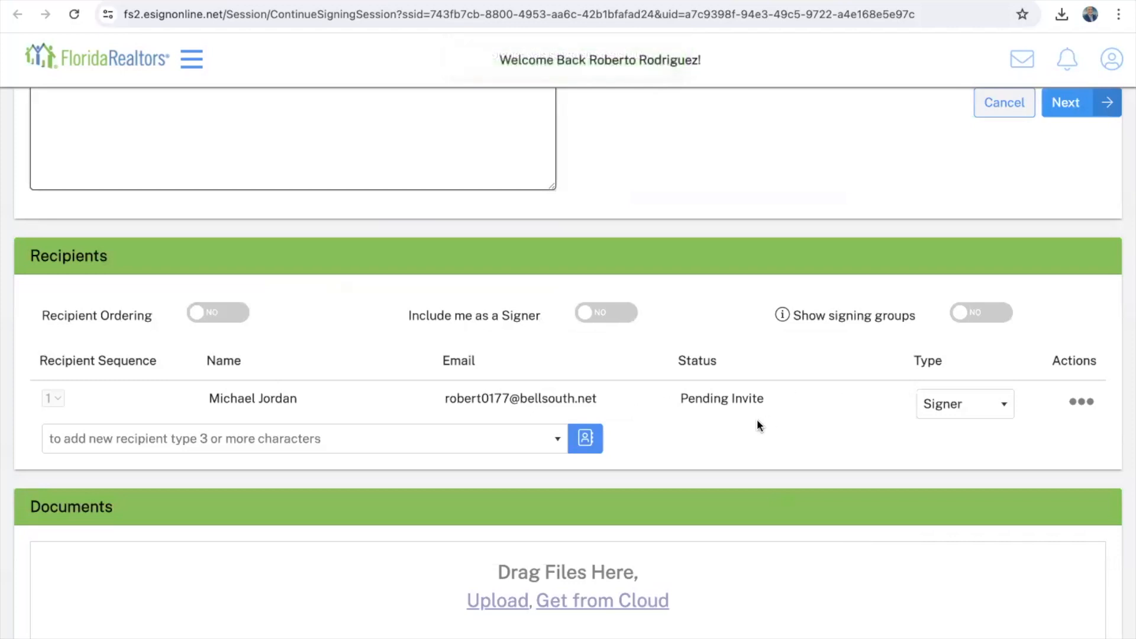
{"action": "left_click", "coordinate": [588, 445]}
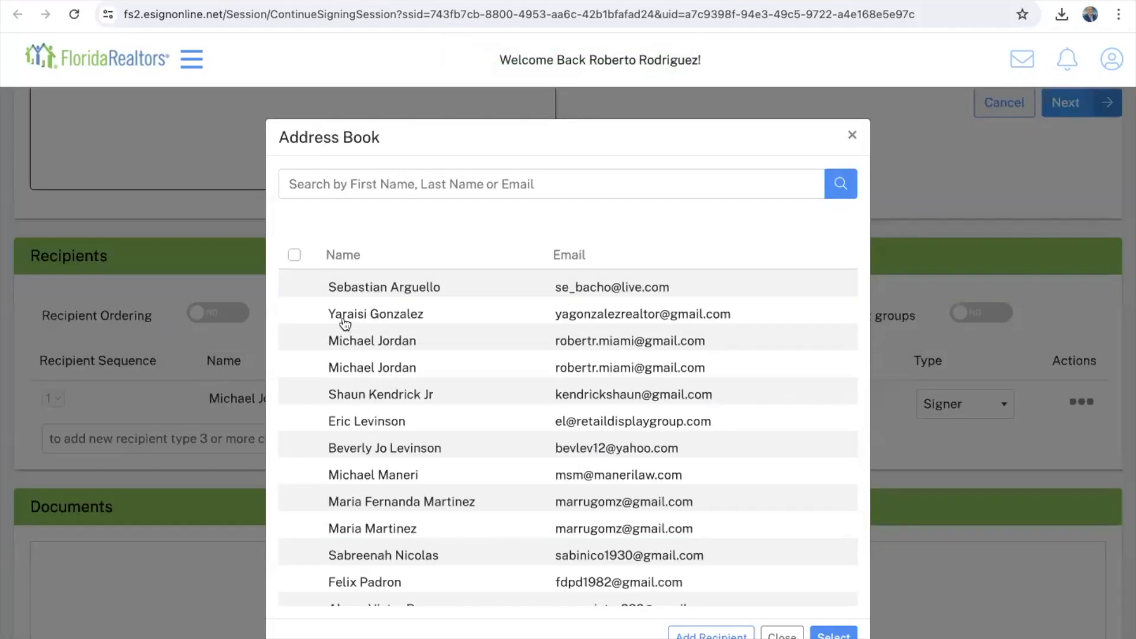
Step: Close the Address Book without choosing anyone, review the Documents list, and proceed to Designate Signers
{"action": "scroll", "coordinate": [348, 491], "scroll_direction": "down", "scroll_amount": 6}
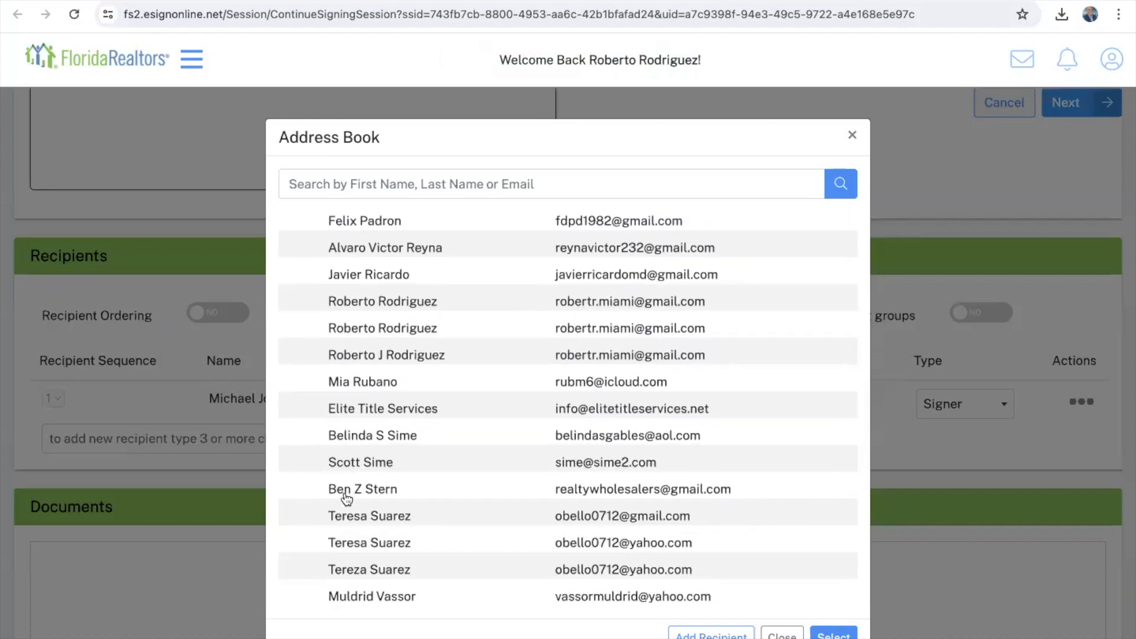
{"action": "scroll", "coordinate": [347, 499], "scroll_direction": "down", "scroll_amount": 2}
{"action": "scroll", "coordinate": [343, 504], "scroll_direction": "up", "scroll_amount": 8}
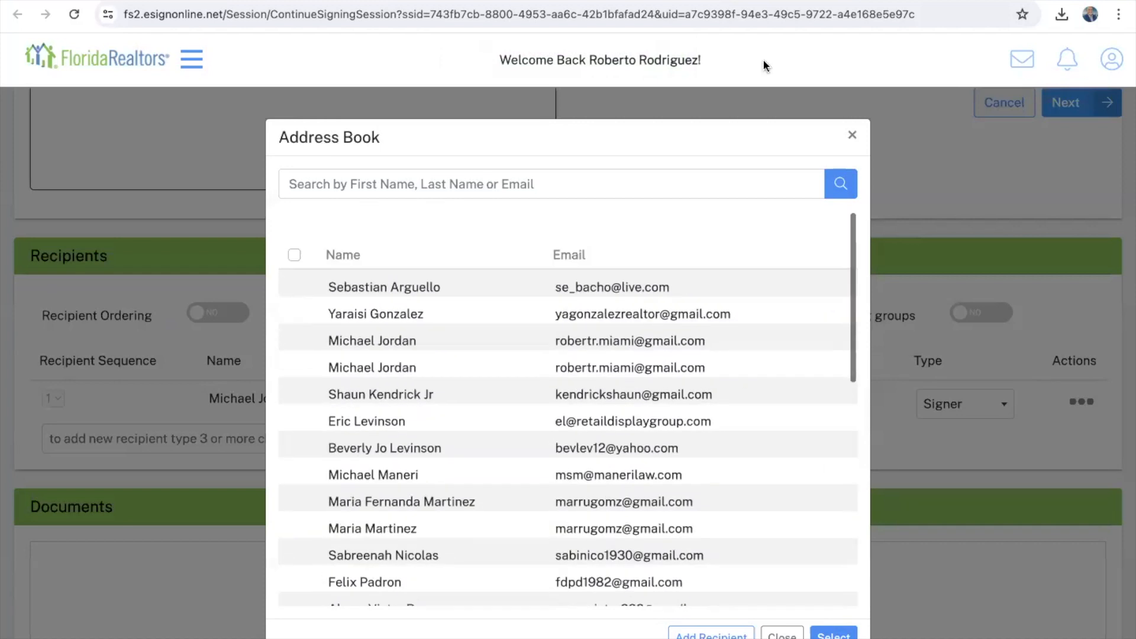
{"action": "left_click", "coordinate": [854, 139]}
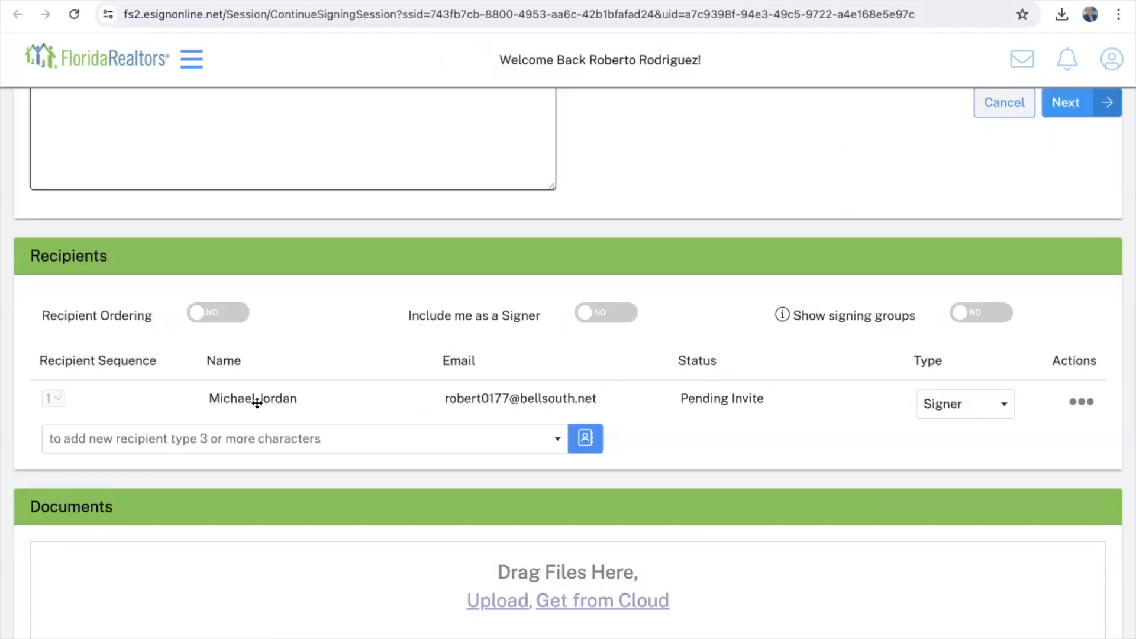
{"action": "scroll", "coordinate": [716, 419], "scroll_direction": "down", "scroll_amount": 1}
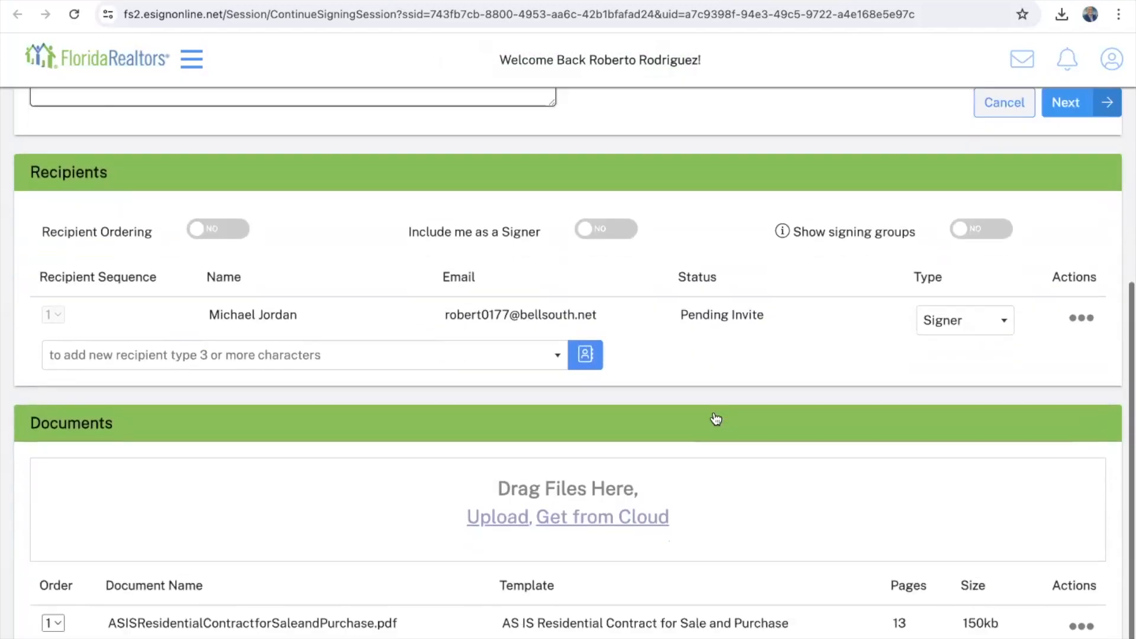
{"action": "scroll", "coordinate": [716, 419], "scroll_direction": "up", "scroll_amount": 1}
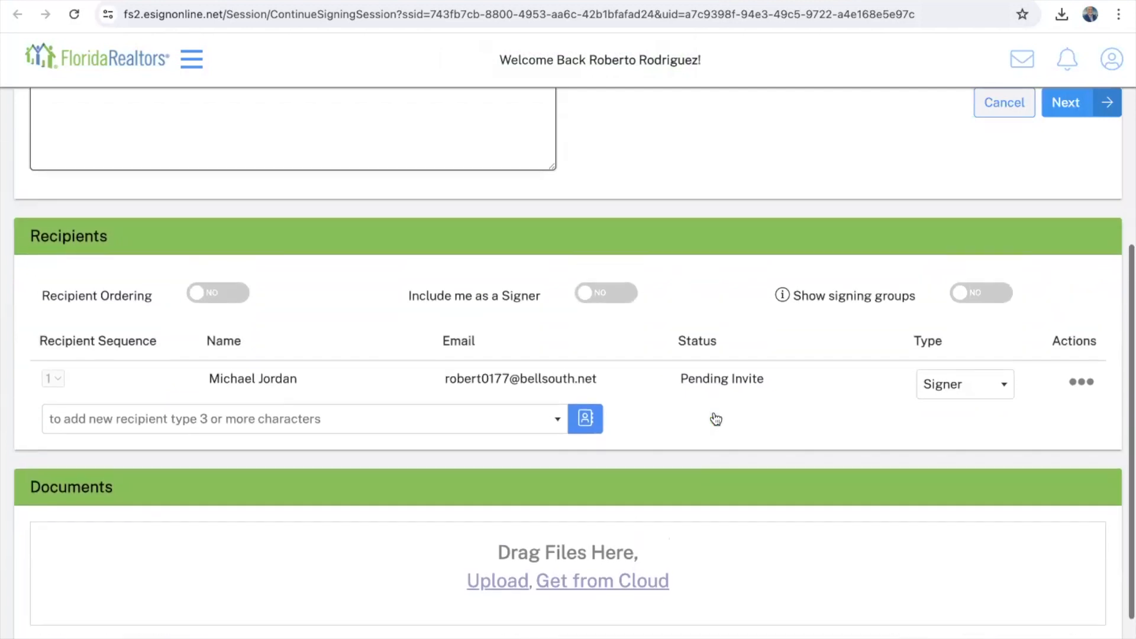
{"action": "left_click", "coordinate": [1070, 101]}
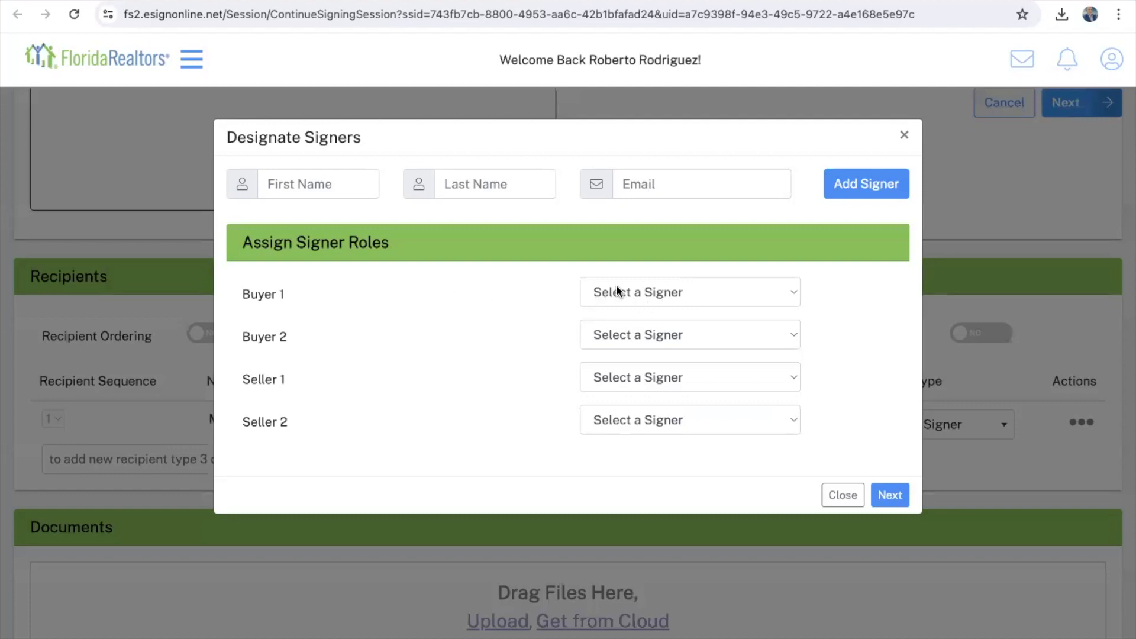
Step: Assign the new recipient to Buyer 1, leave Buyer 2 unassigned, and confirm removing unassigned signing locations
{"action": "left_click", "coordinate": [642, 292]}
{"action": "left_click", "coordinate": [644, 314]}
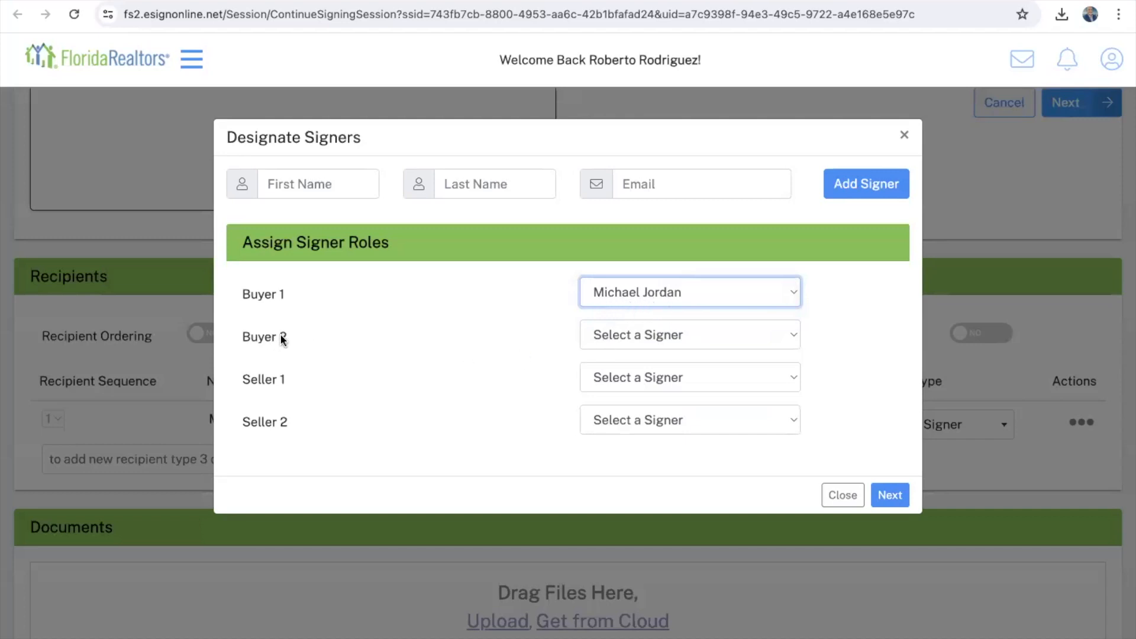
{"action": "left_click", "coordinate": [610, 336]}
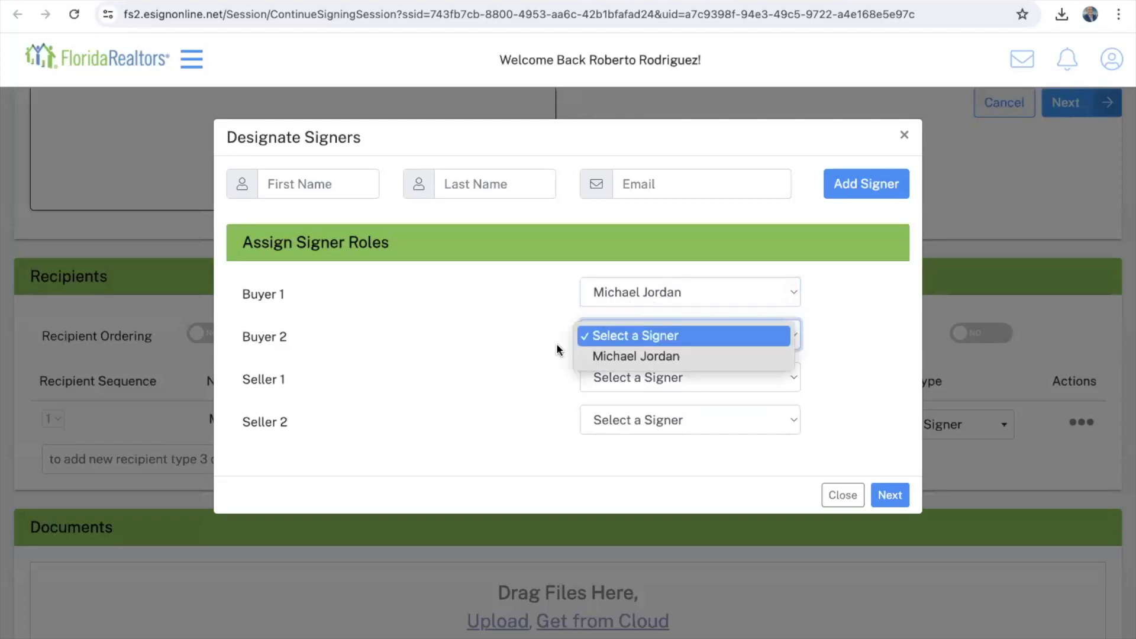
{"action": "left_click", "coordinate": [514, 371]}
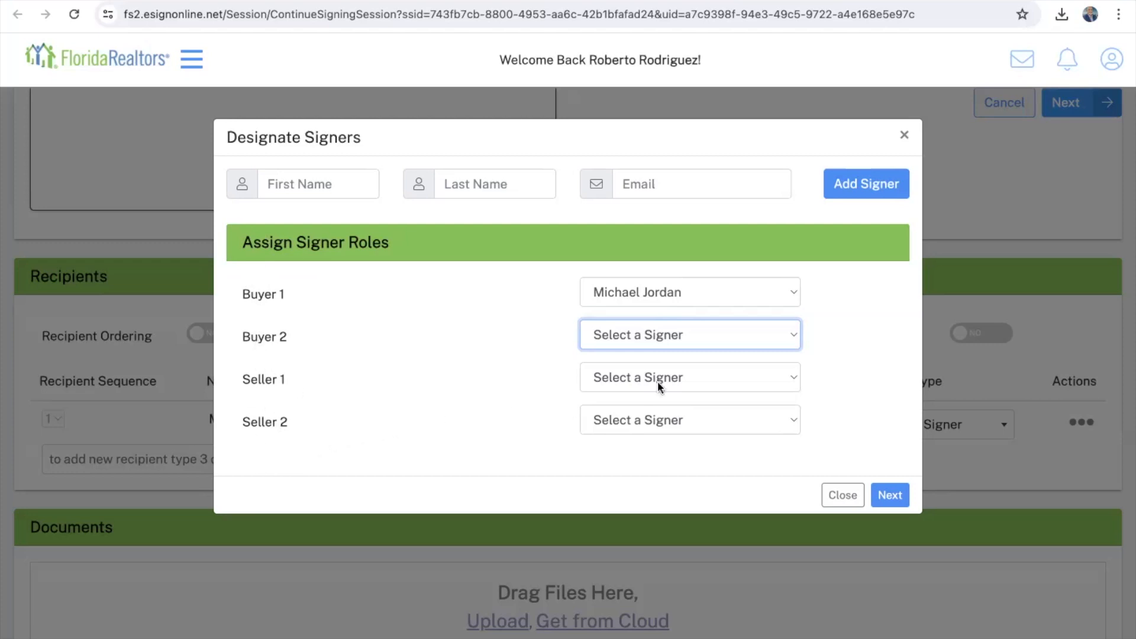
{"action": "left_click", "coordinate": [897, 500]}
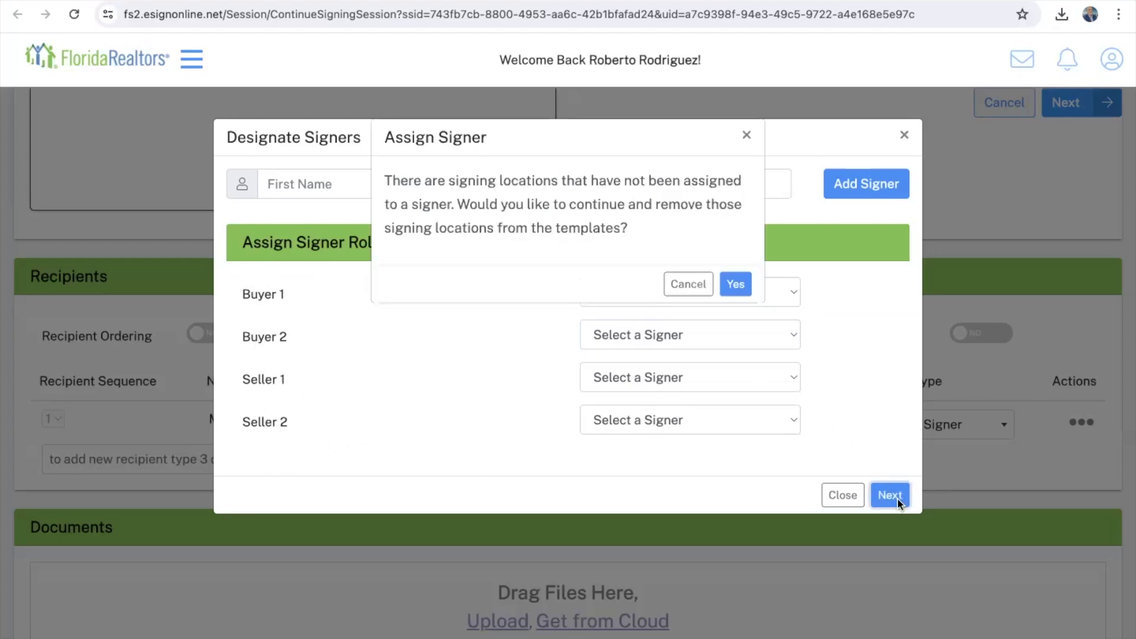
{"action": "left_click", "coordinate": [730, 286]}
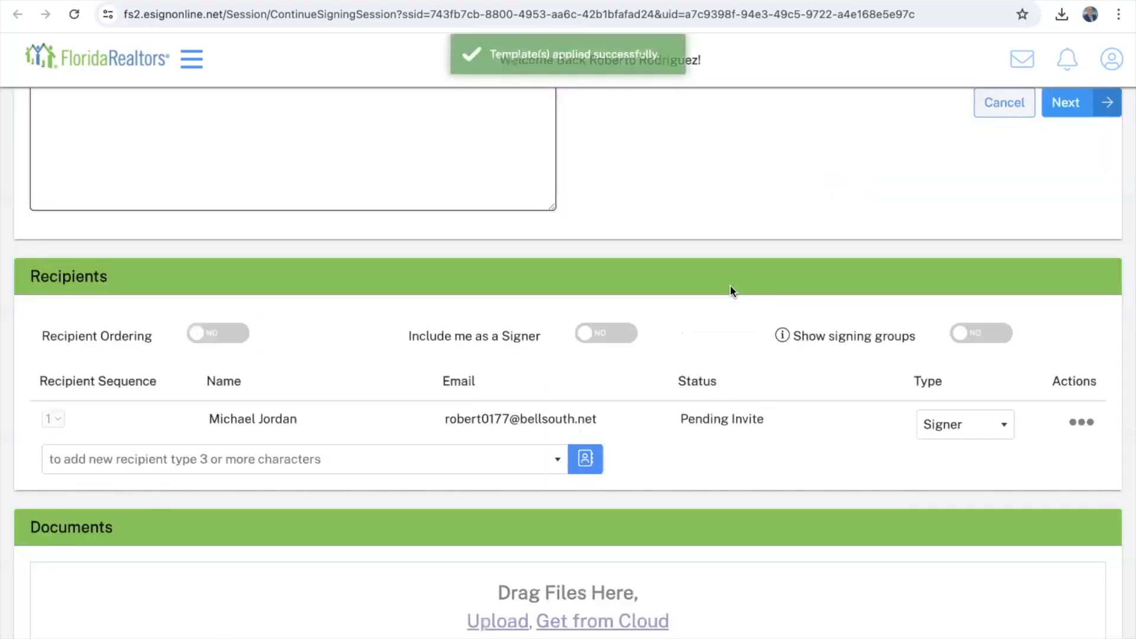
{"action": "left_click", "coordinate": [1061, 109]}
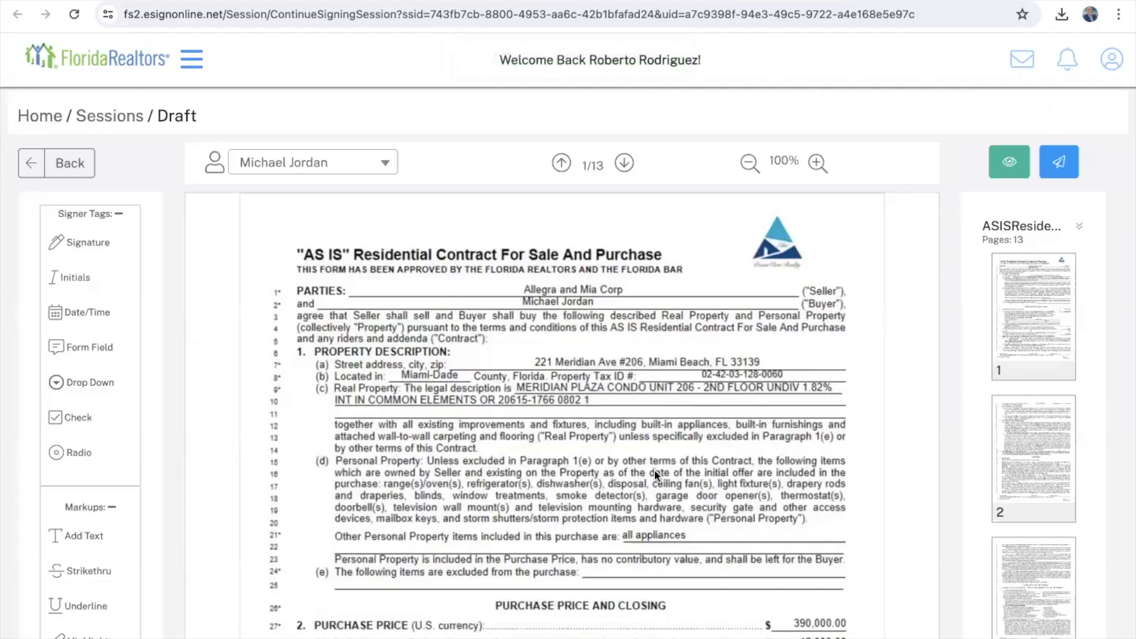
Step: Scroll the AS IS contract in the draft editor down through page 4 to page 5
{"action": "scroll", "coordinate": [654, 473], "scroll_direction": "down", "scroll_amount": 10}
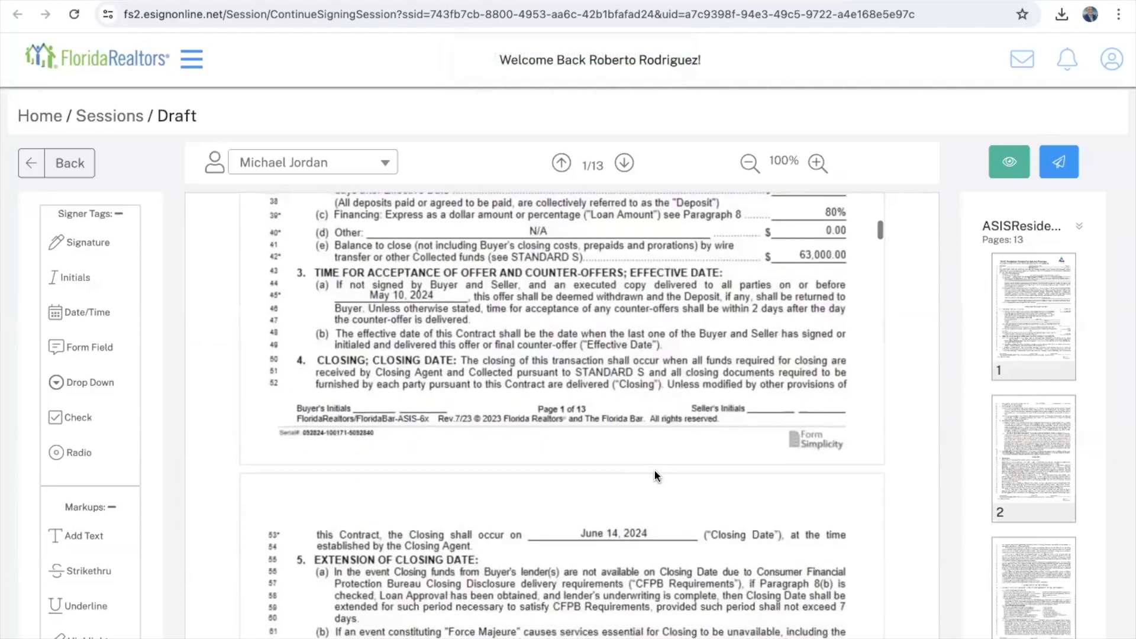
{"action": "scroll", "coordinate": [654, 470], "scroll_direction": "up", "scroll_amount": 10}
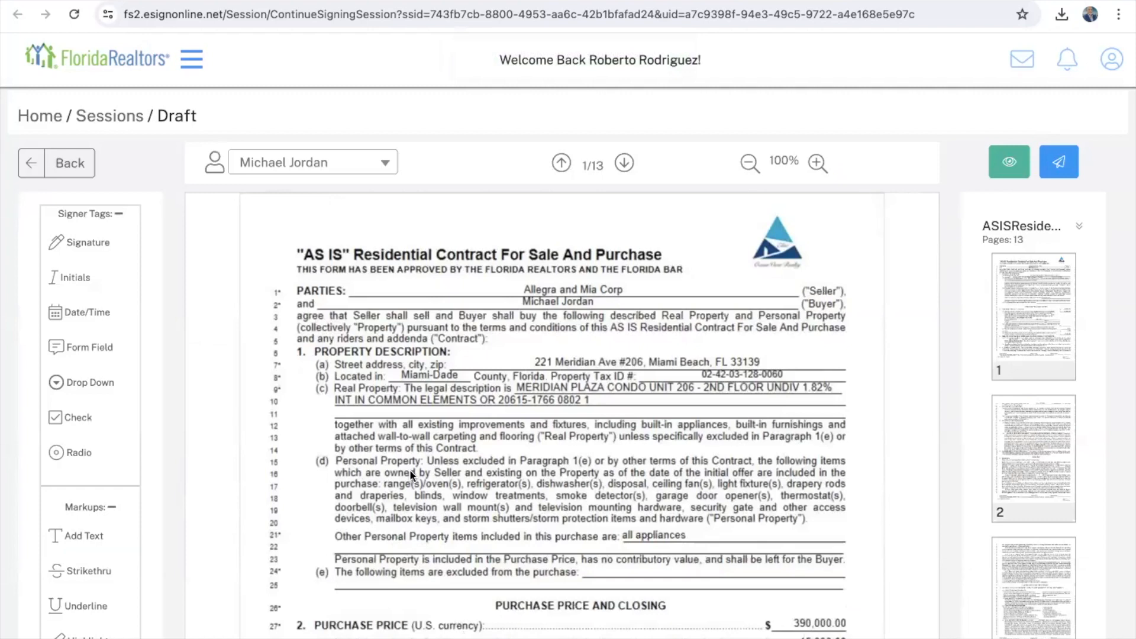
{"action": "scroll", "coordinate": [412, 475], "scroll_direction": "down", "scroll_amount": 10}
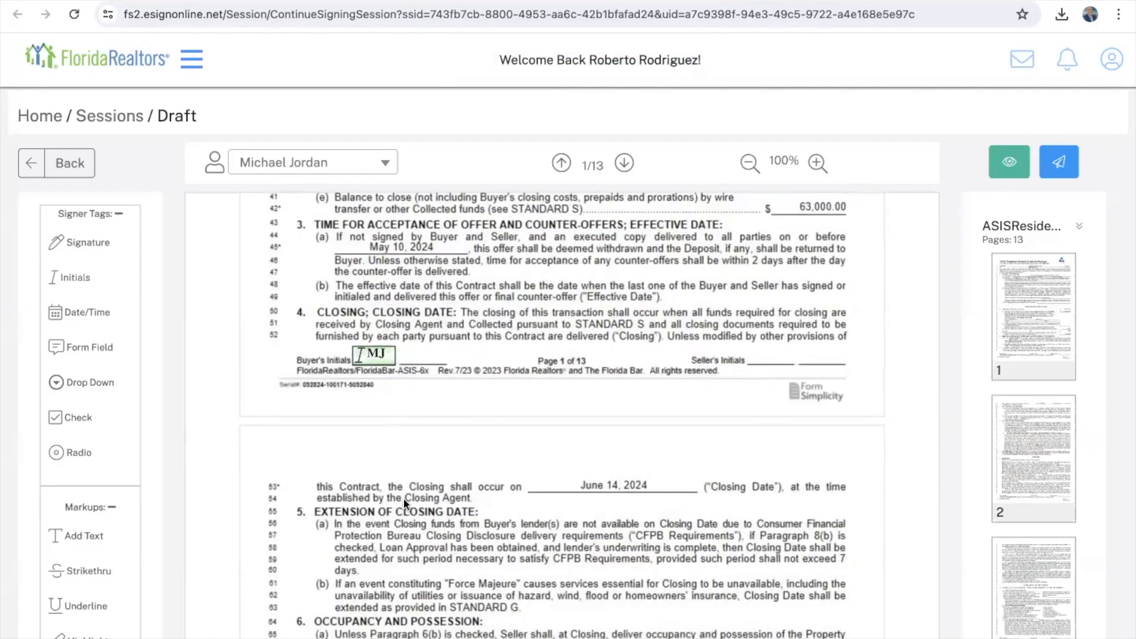
{"action": "scroll", "coordinate": [403, 512], "scroll_direction": "down", "scroll_amount": 20}
{"action": "scroll", "coordinate": [404, 519], "scroll_direction": "down", "scroll_amount": 5}
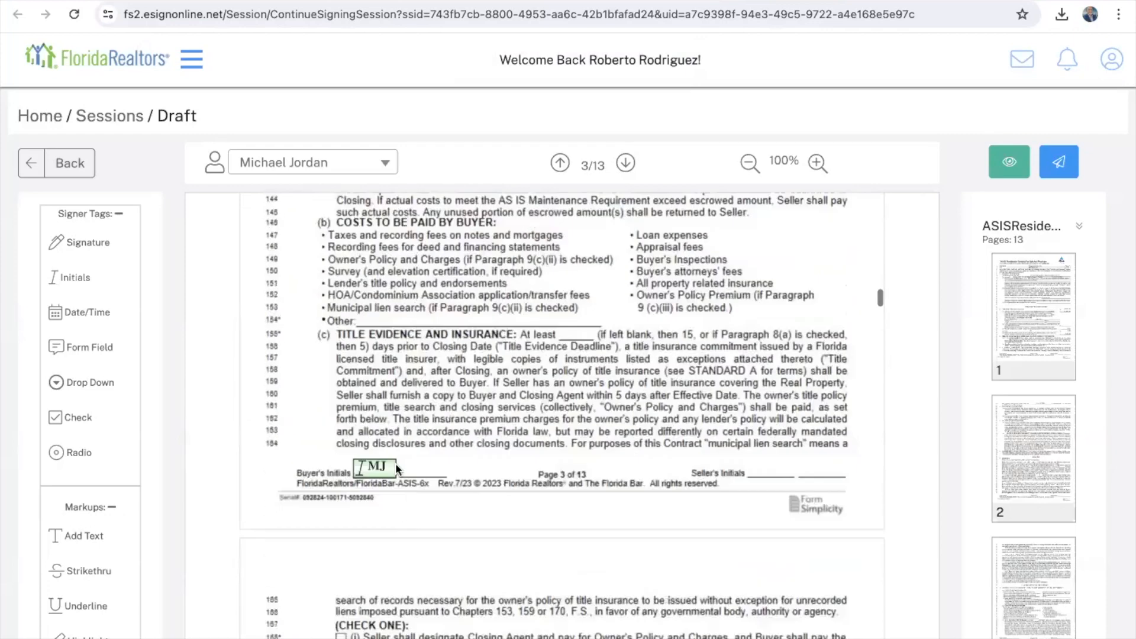
{"action": "scroll", "coordinate": [488, 495], "scroll_direction": "up", "scroll_amount": 8}
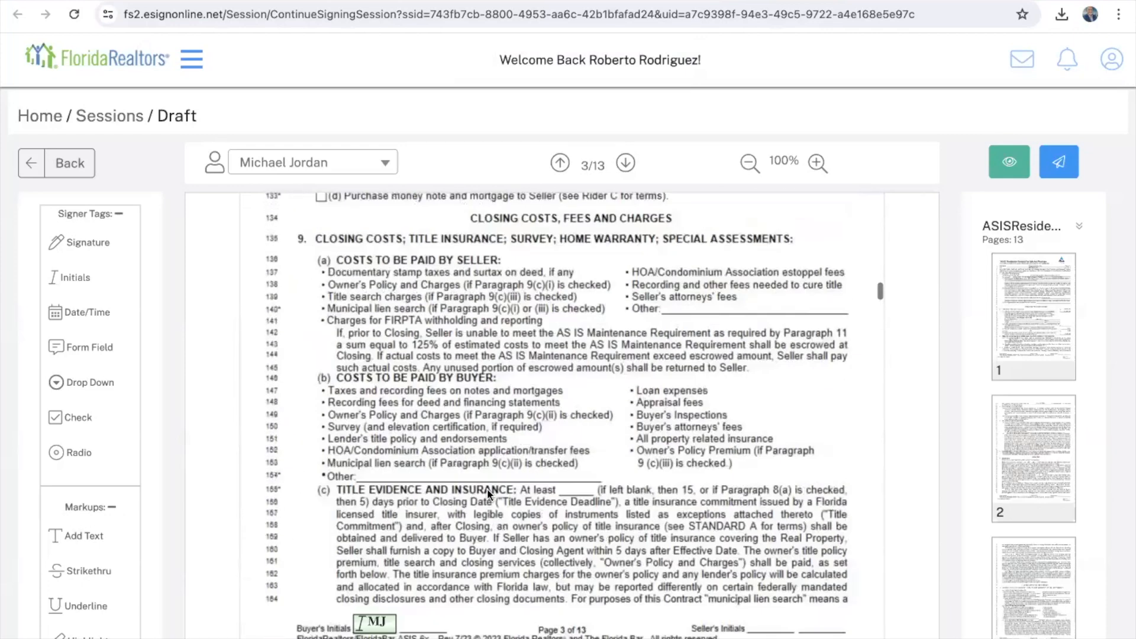
{"action": "scroll", "coordinate": [488, 494], "scroll_direction": "down", "scroll_amount": 5}
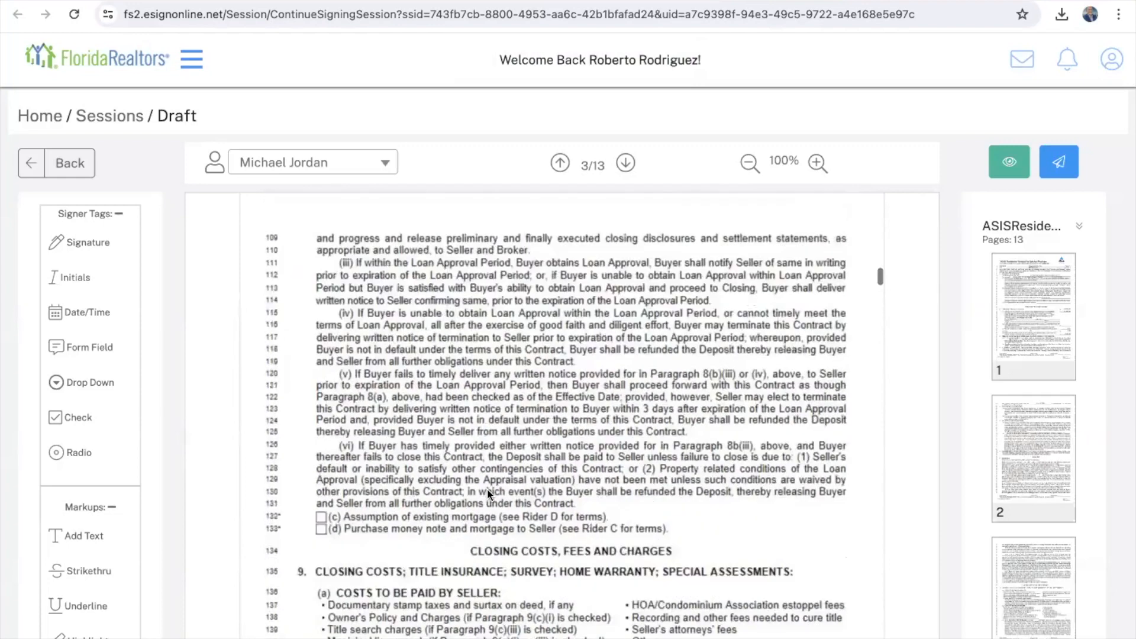
{"action": "scroll", "coordinate": [488, 493], "scroll_direction": "down", "scroll_amount": 15}
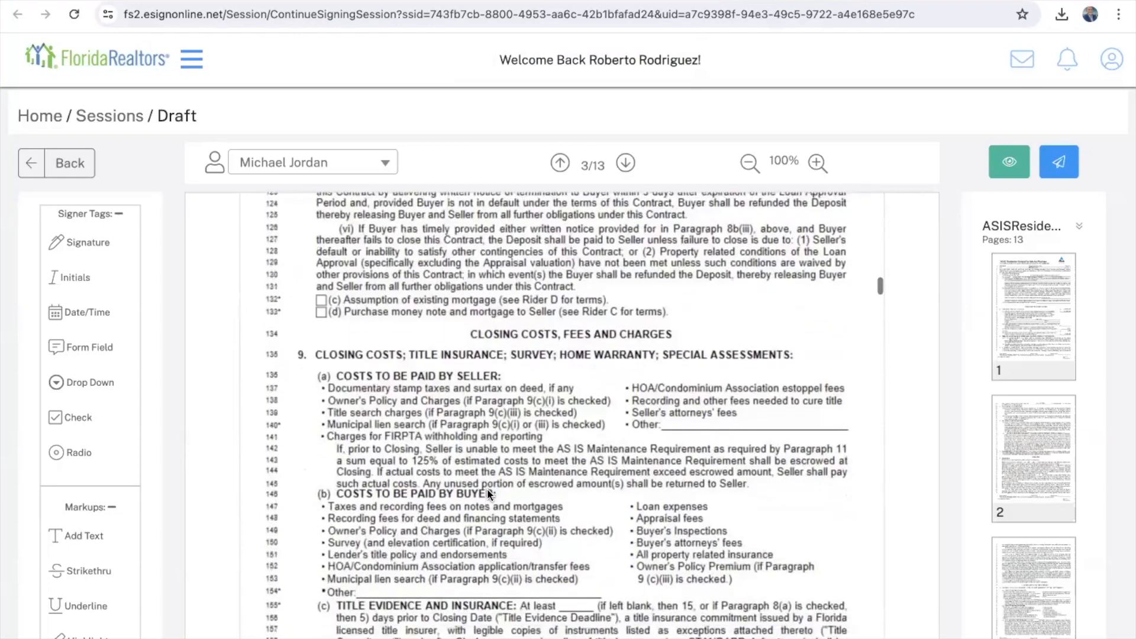
{"action": "scroll", "coordinate": [488, 493], "scroll_direction": "down", "scroll_amount": 10}
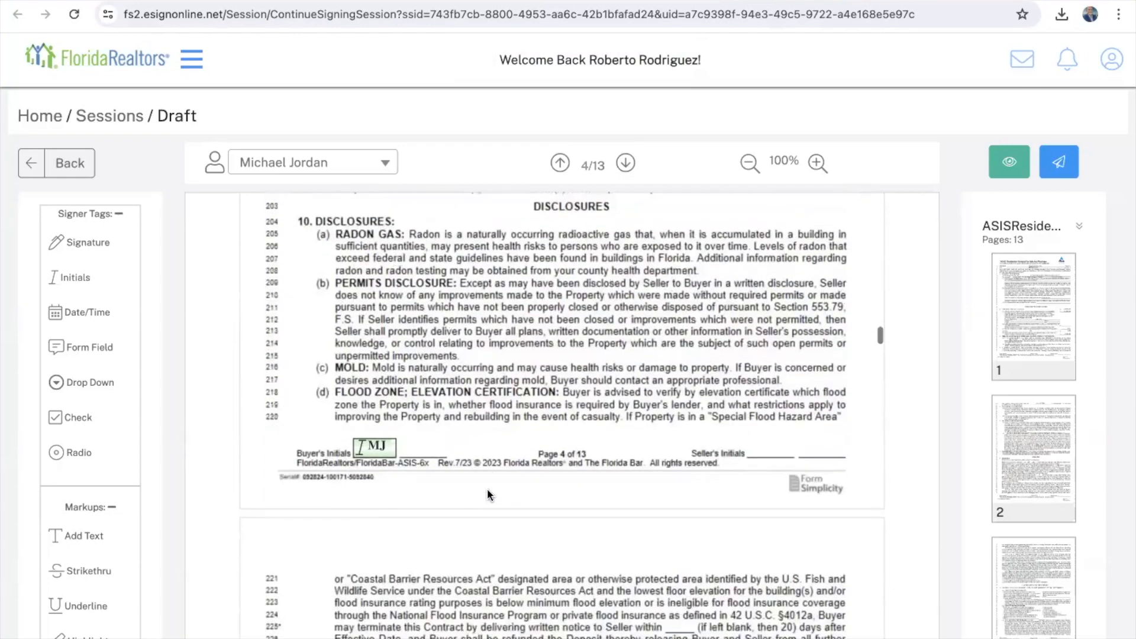
{"action": "scroll", "coordinate": [488, 493], "scroll_direction": "up", "scroll_amount": 3}
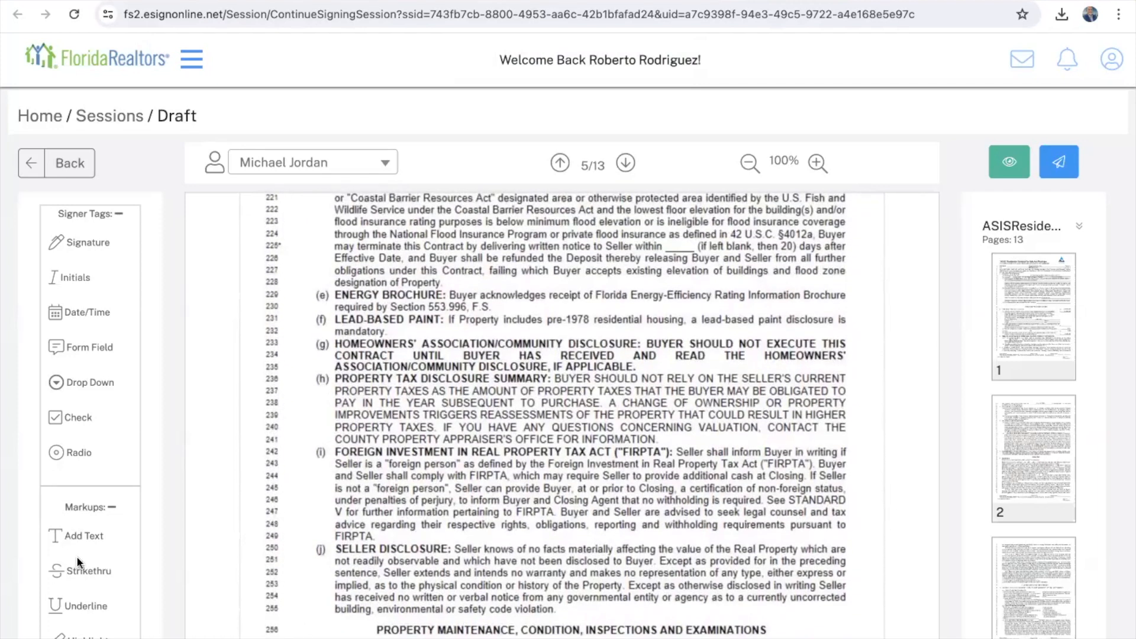
{"action": "scroll", "coordinate": [101, 574], "scroll_direction": "down", "scroll_amount": 1}
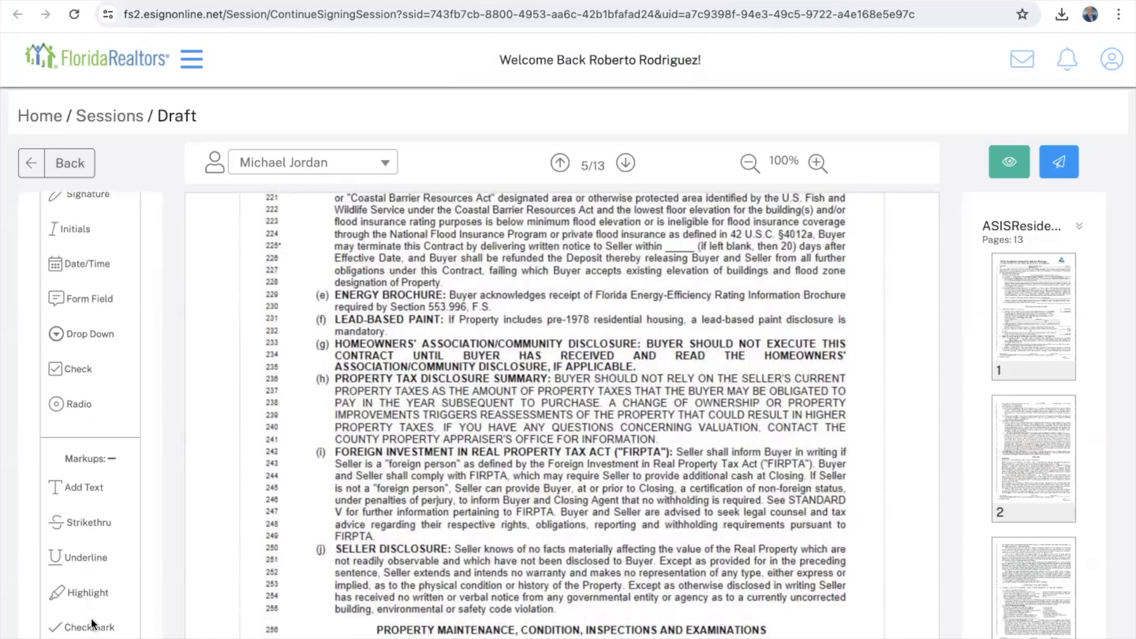
Step: Strike through line 233, the Homeowners' Association/Community Disclosure heading on page 5, to the line end
{"action": "left_click_drag", "start_coordinate": [79, 519], "coordinate": [335, 350]}
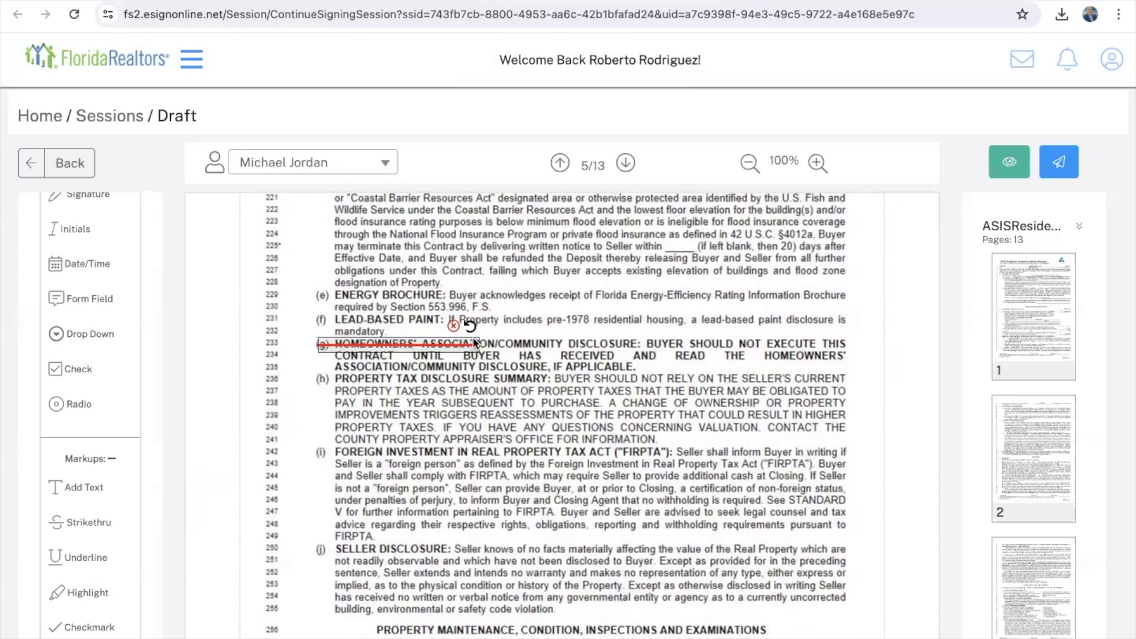
{"action": "left_click_drag", "start_coordinate": [479, 346], "coordinate": [850, 330]}
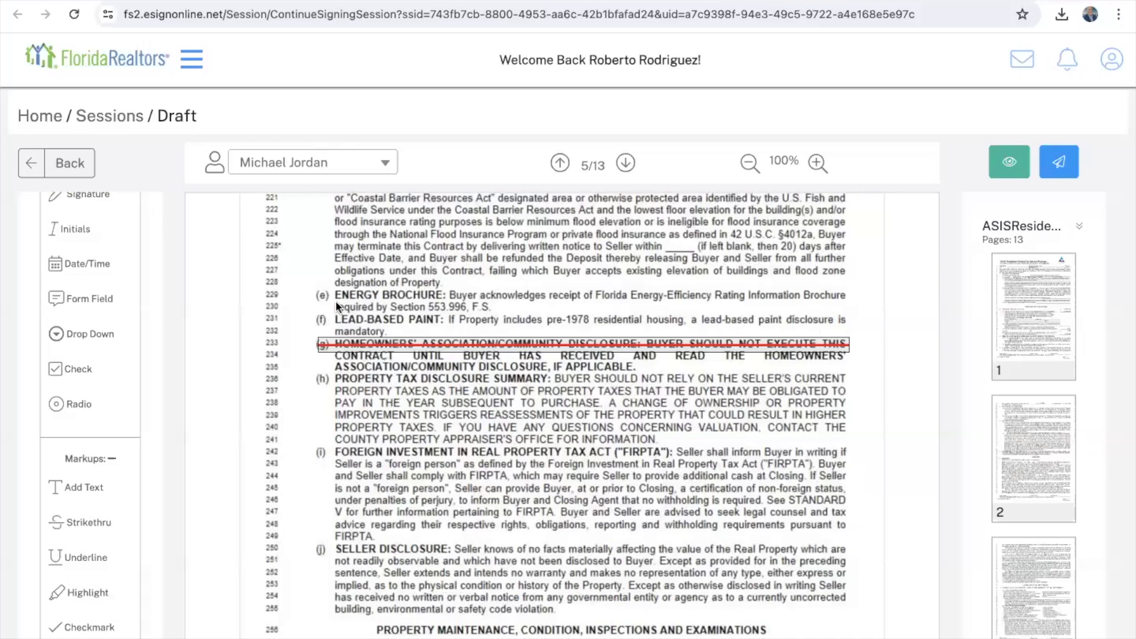
{"action": "scroll", "coordinate": [314, 377], "scroll_direction": "up", "scroll_amount": 2}
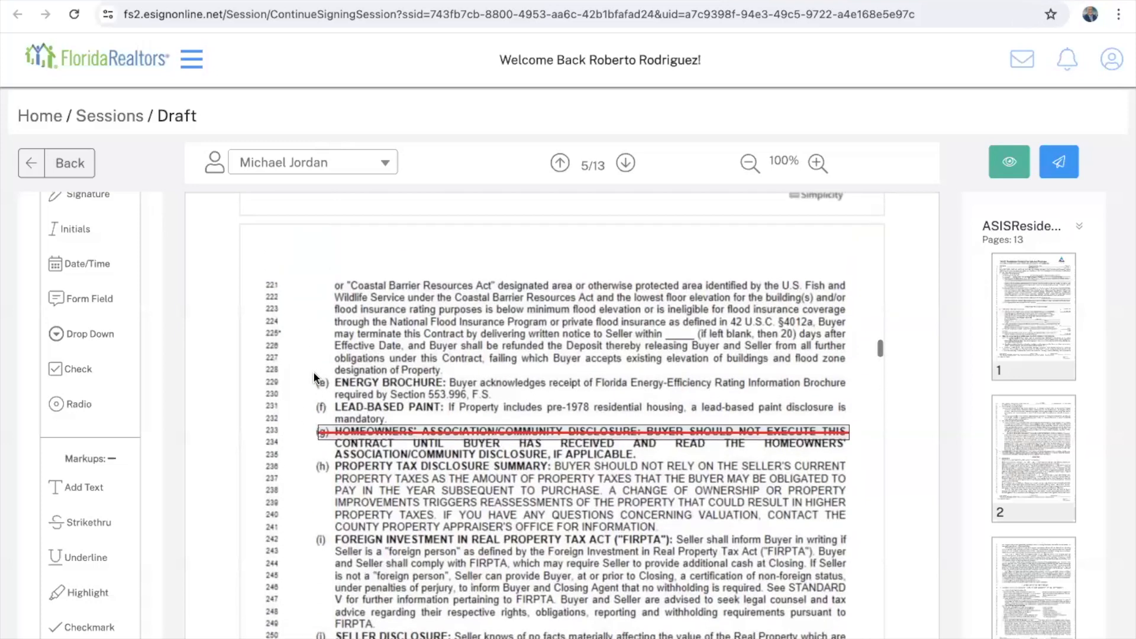
{"action": "scroll", "coordinate": [315, 378], "scroll_direction": "down", "scroll_amount": 1}
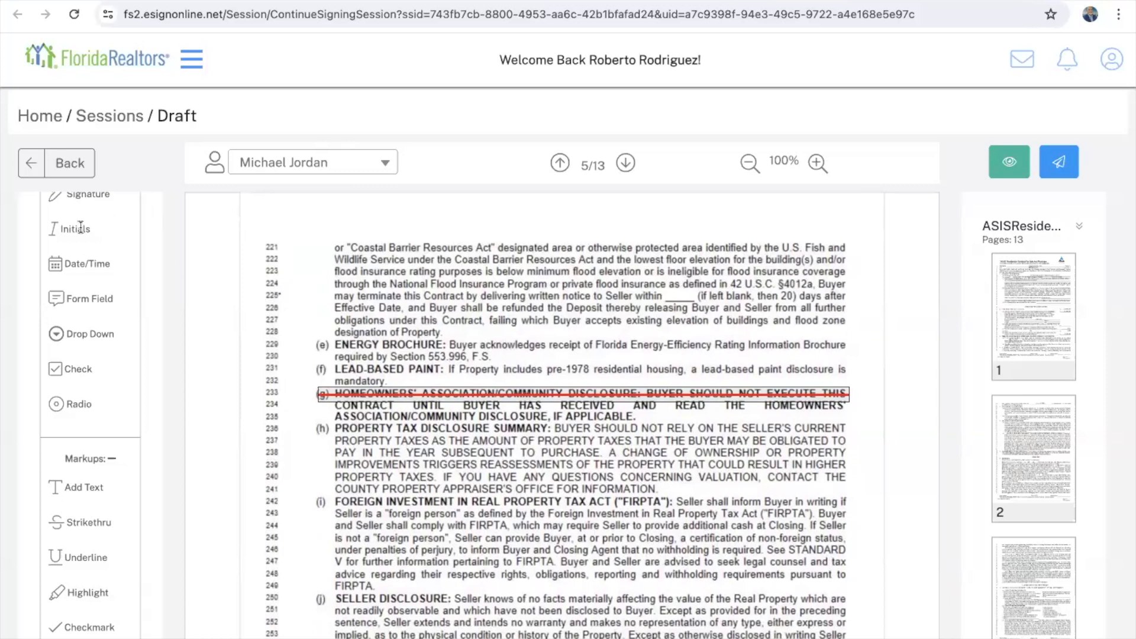
Step: Place a buyer's Initials tag beside paragraph (g) on page 5
{"action": "left_click", "coordinate": [278, 163]}
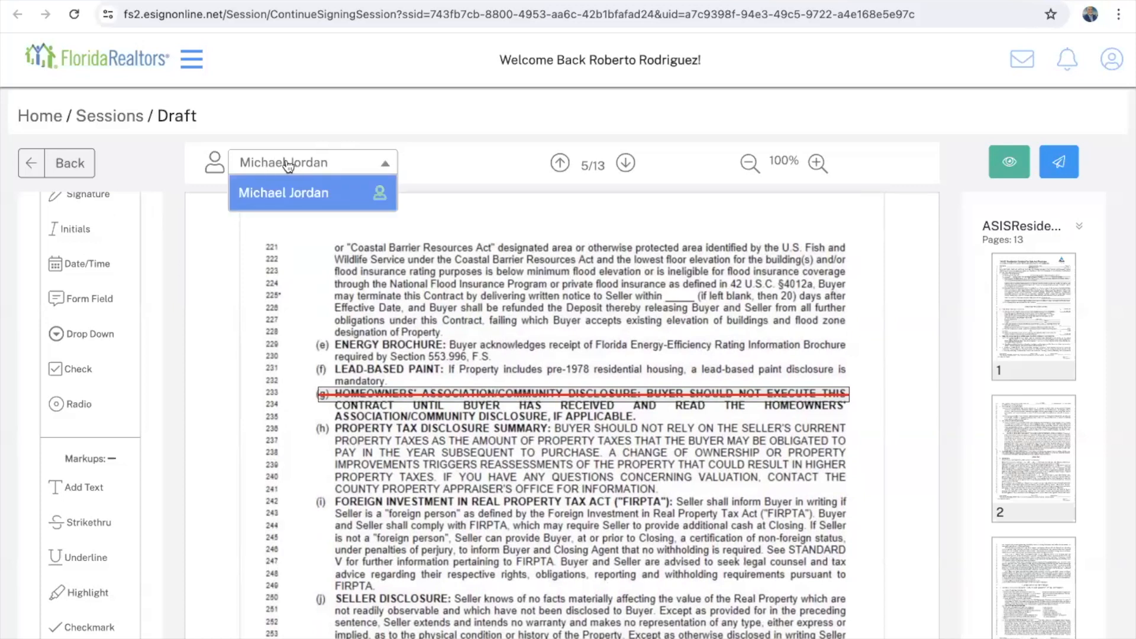
{"action": "left_click", "coordinate": [287, 162]}
{"action": "left_click_drag", "start_coordinate": [80, 231], "coordinate": [296, 394]}
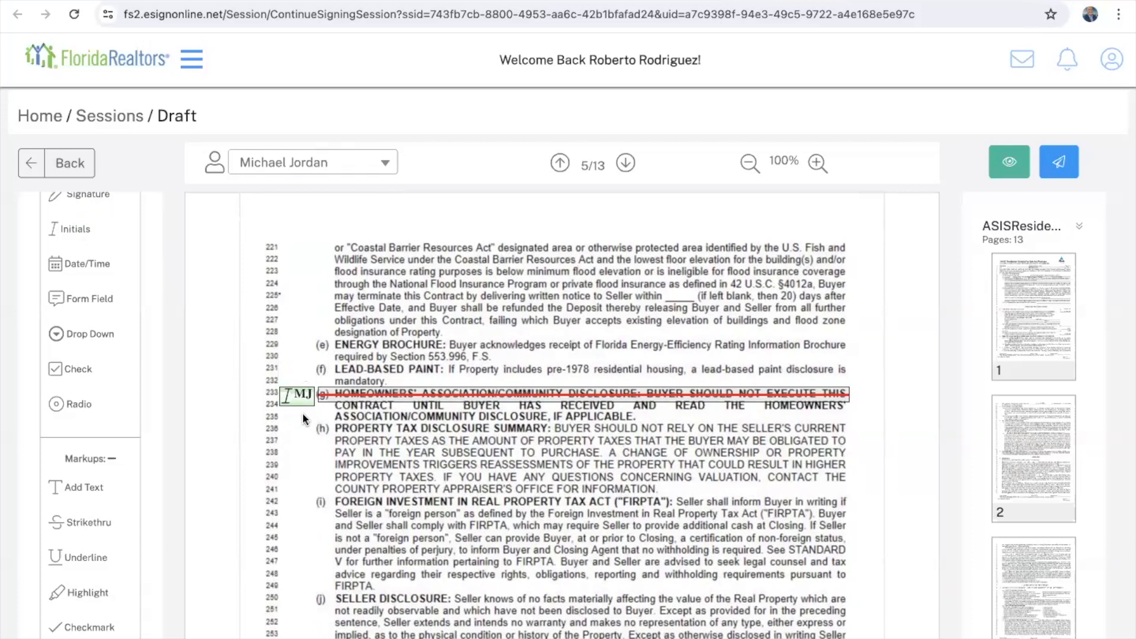
{"action": "mouse_move", "coordinate": [637, 389]}
Step: Strike through lines 234 and 235 of paragraph (g), stretching each to the line end
{"action": "left_click_drag", "start_coordinate": [85, 523], "coordinate": [352, 412]}
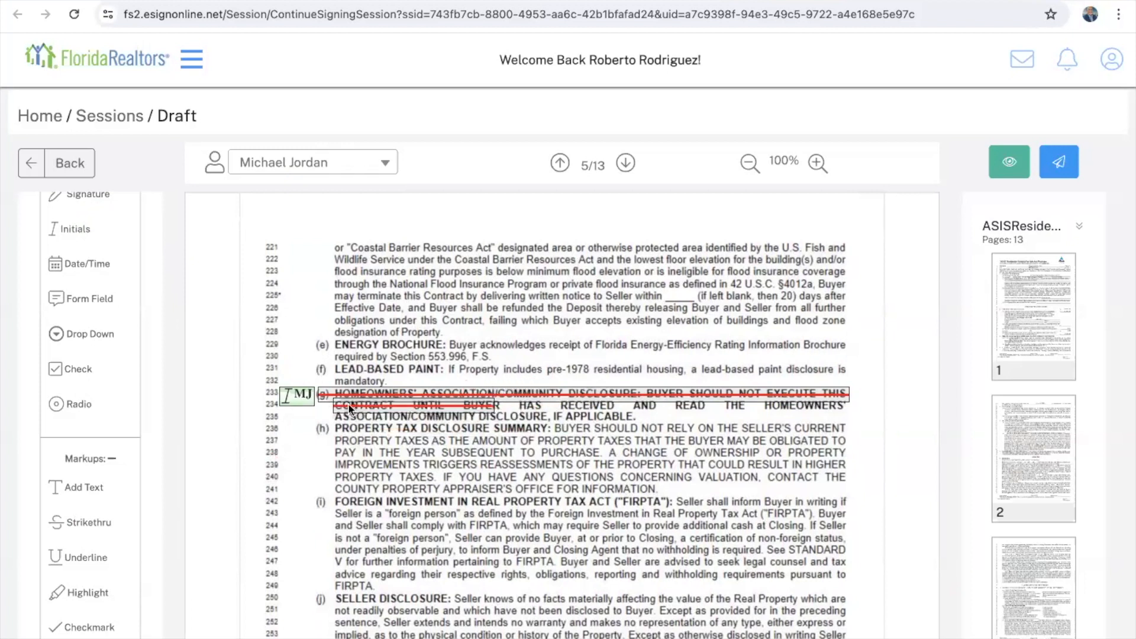
{"action": "left_click_drag", "start_coordinate": [600, 401], "coordinate": [845, 405]}
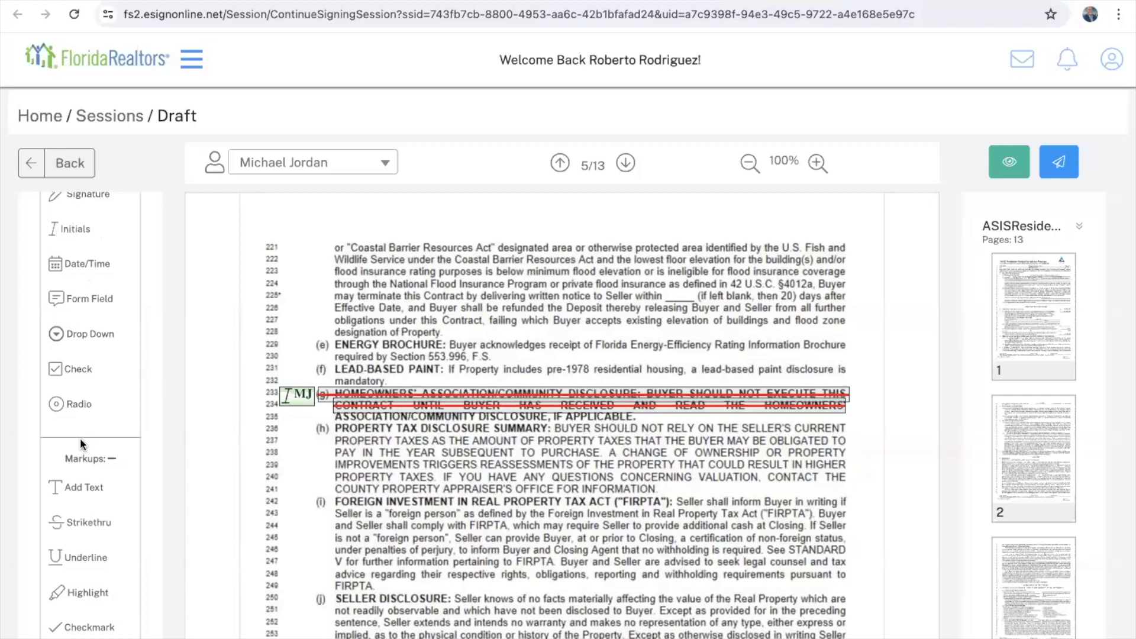
{"action": "left_click", "coordinate": [96, 525]}
{"action": "left_click_drag", "start_coordinate": [500, 417], "coordinate": [353, 421]}
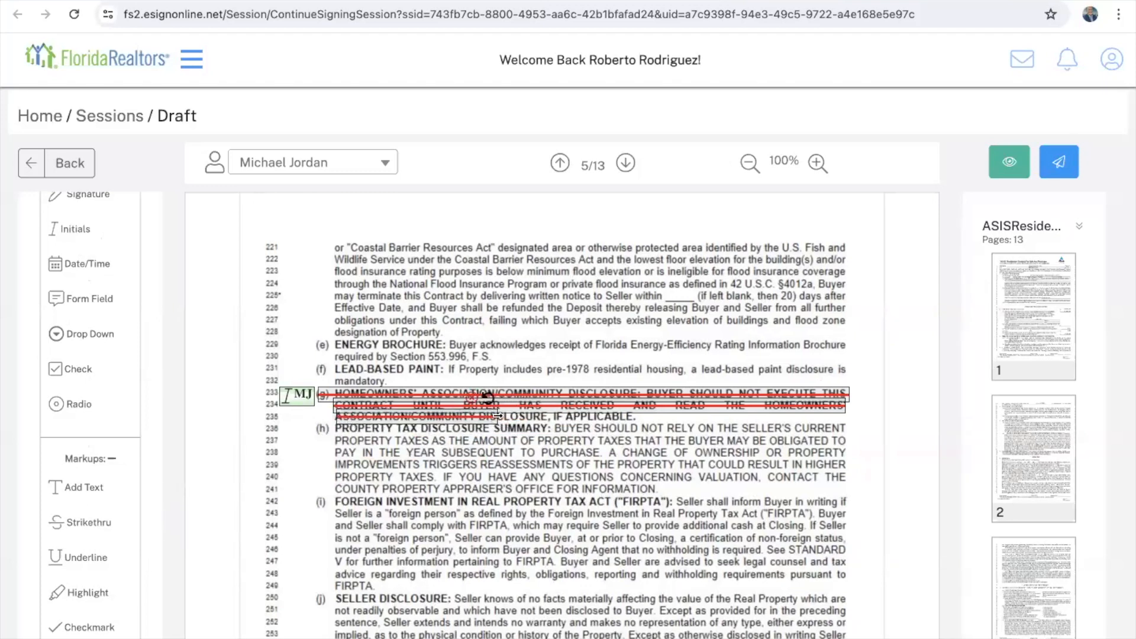
{"action": "left_click_drag", "start_coordinate": [497, 418], "coordinate": [633, 416]}
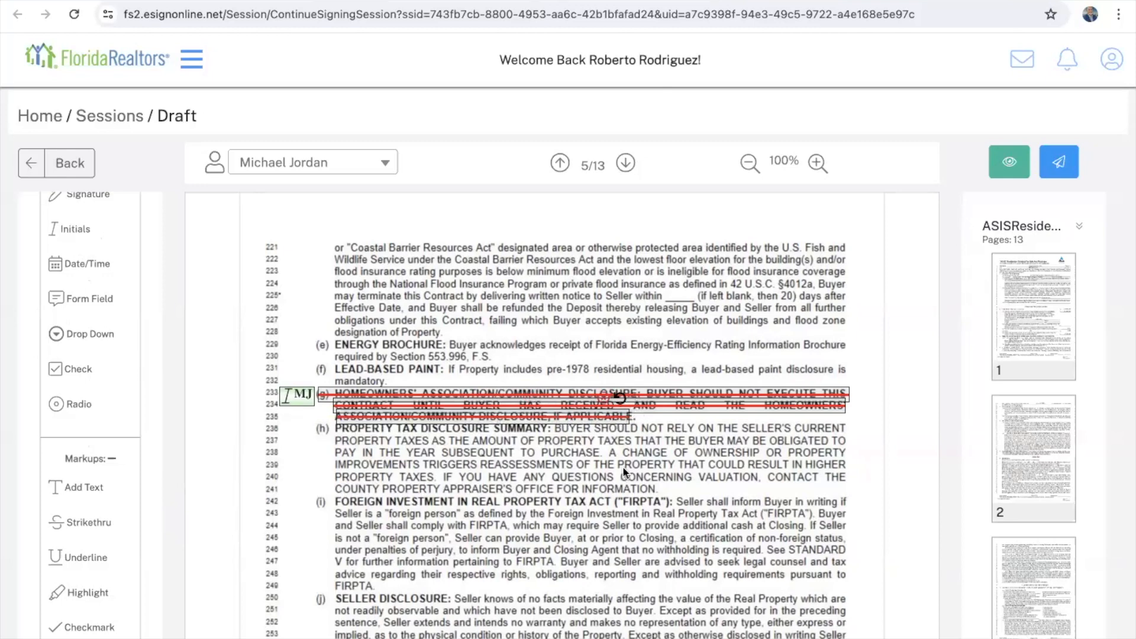
{"action": "scroll", "coordinate": [611, 489], "scroll_direction": "down", "scroll_amount": 1}
{"action": "scroll", "coordinate": [609, 489], "scroll_direction": "down", "scroll_amount": 3}
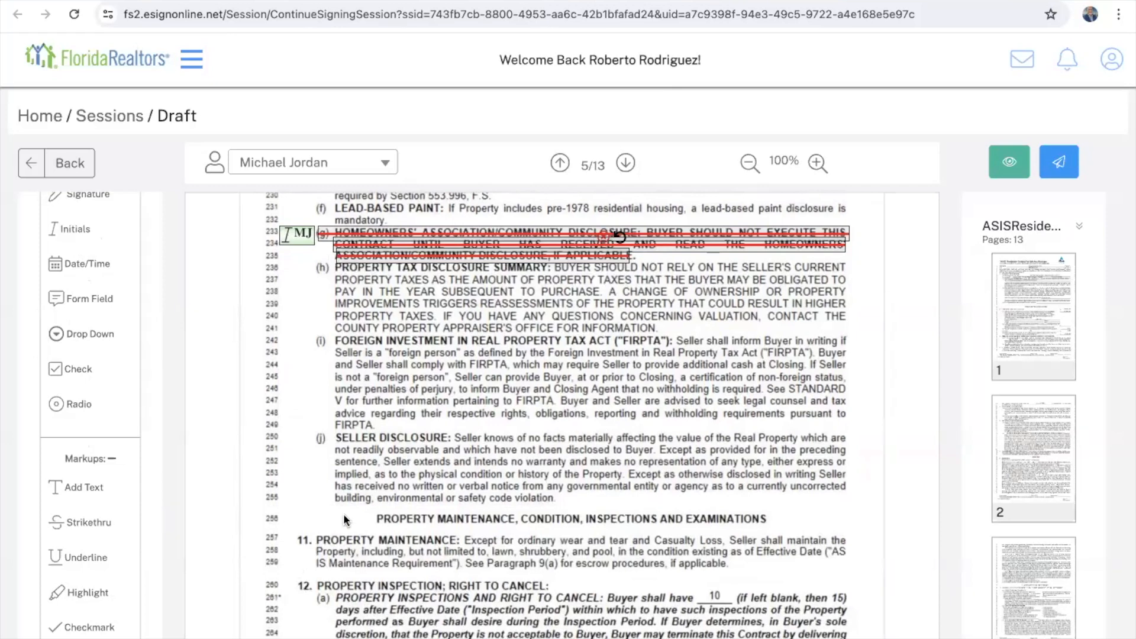
{"action": "scroll", "coordinate": [544, 502], "scroll_direction": "down", "scroll_amount": 20}
{"action": "scroll", "coordinate": [544, 502], "scroll_direction": "down", "scroll_amount": 10}
{"action": "scroll", "coordinate": [544, 502], "scroll_direction": "up", "scroll_amount": 5}
{"action": "scroll", "coordinate": [544, 502], "scroll_direction": "down", "scroll_amount": 3}
{"action": "scroll", "coordinate": [544, 502], "scroll_direction": "up", "scroll_amount": 1}
{"action": "mouse_move", "coordinate": [441, 335]}
{"action": "mouse_move", "coordinate": [786, 339]}
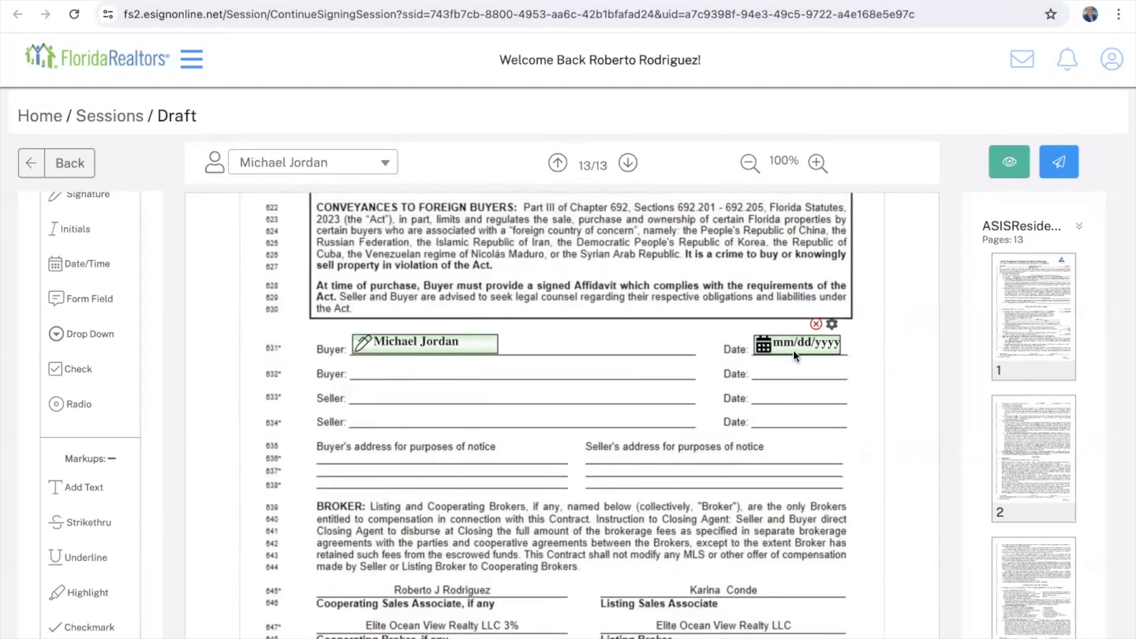
{"action": "scroll", "coordinate": [607, 450], "scroll_direction": "down", "scroll_amount": 4}
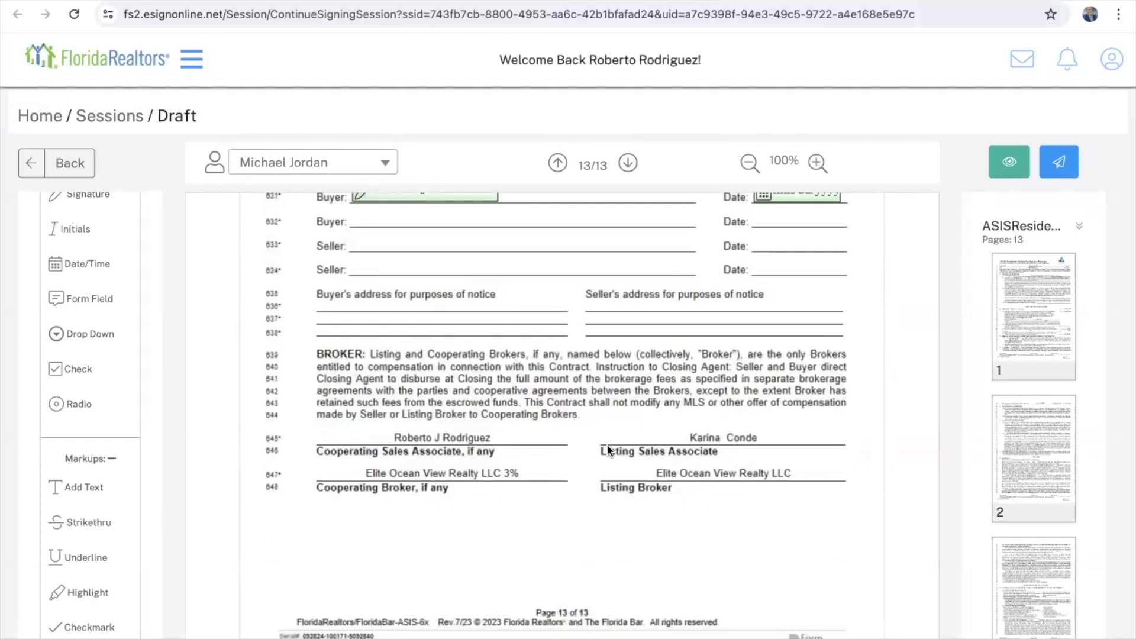
{"action": "scroll", "coordinate": [608, 449], "scroll_direction": "up", "scroll_amount": 5}
{"action": "scroll", "coordinate": [608, 449], "scroll_direction": "up", "scroll_amount": 5}
{"action": "mouse_move", "coordinate": [395, 453]}
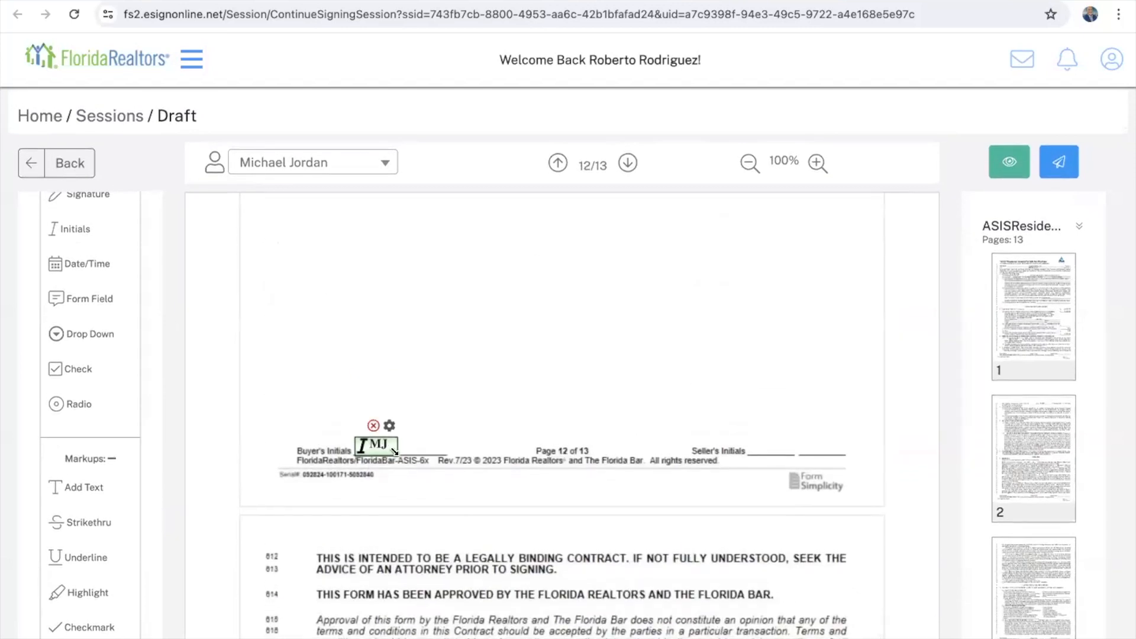
{"action": "left_click", "coordinate": [1065, 164]}
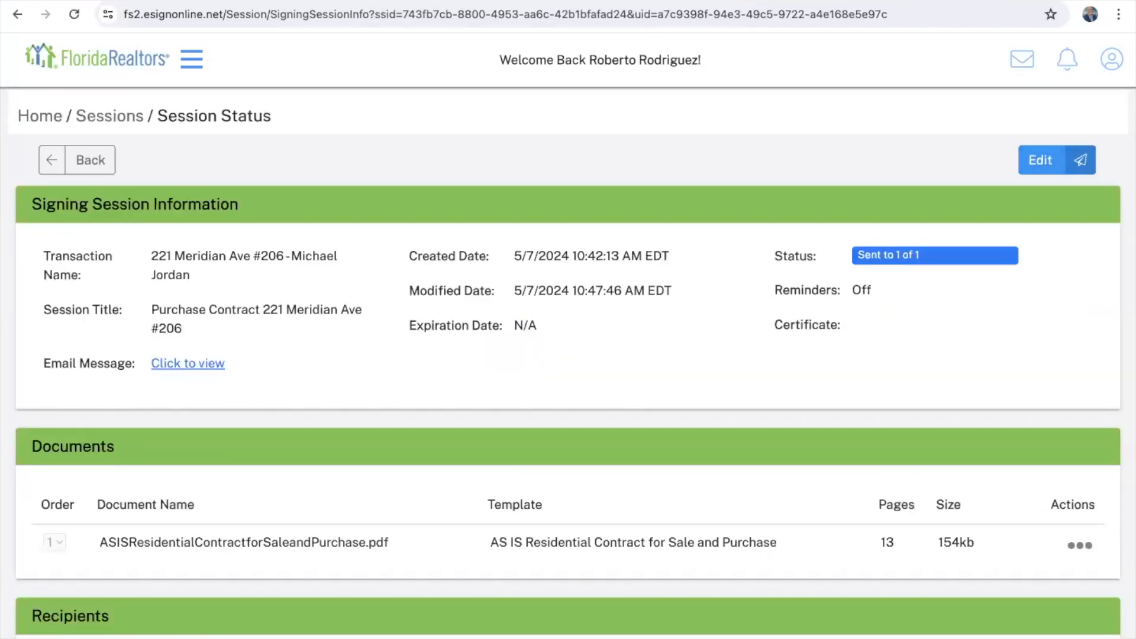
{"action": "left_click", "coordinate": [876, 1]}
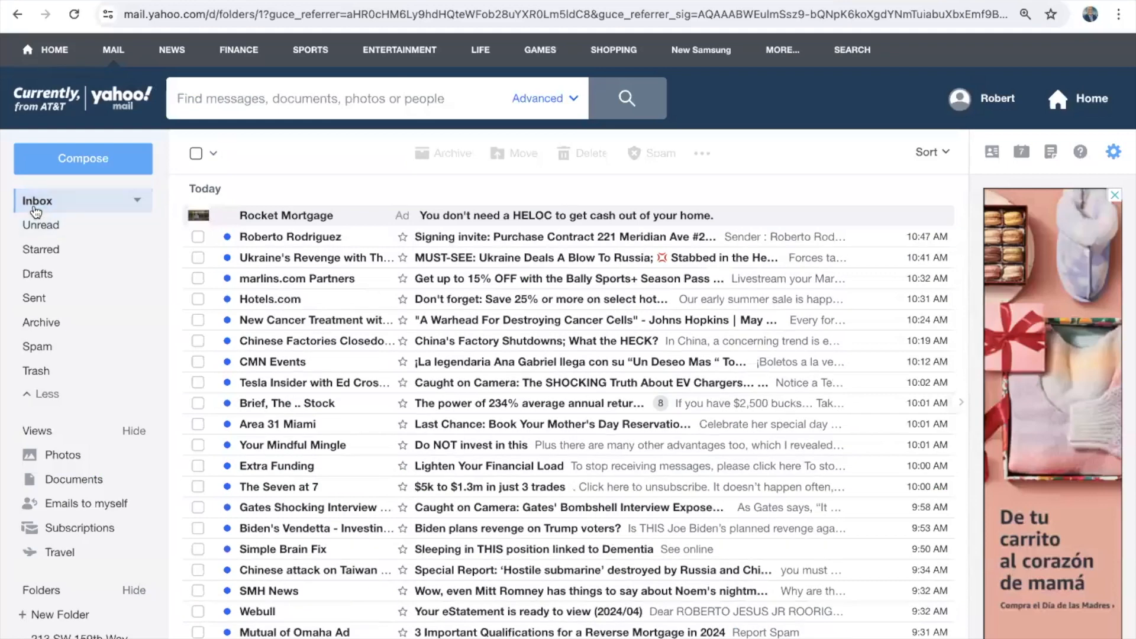
{"action": "left_click", "coordinate": [479, 242]}
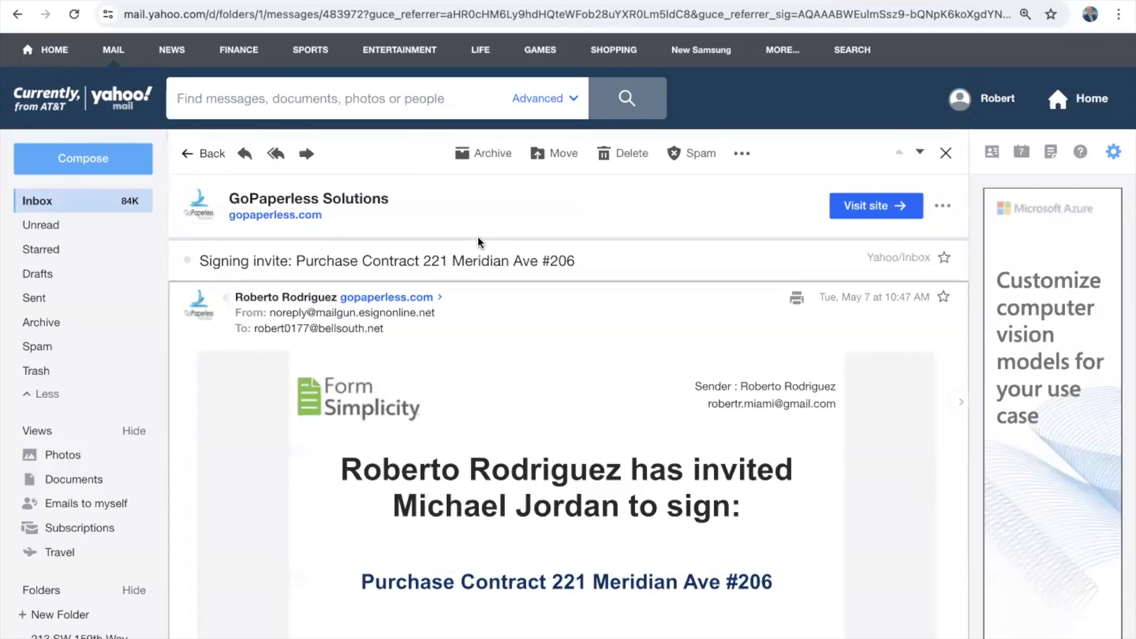
{"action": "scroll", "coordinate": [495, 524], "scroll_direction": "down", "scroll_amount": 2}
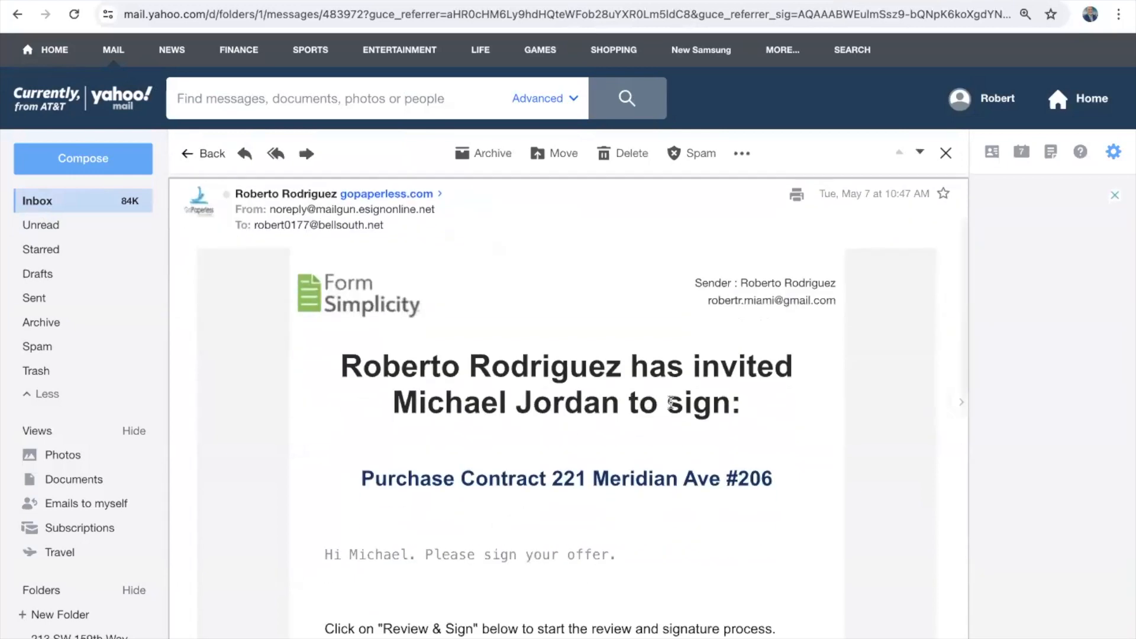
{"action": "scroll", "coordinate": [581, 436], "scroll_direction": "down", "scroll_amount": 2}
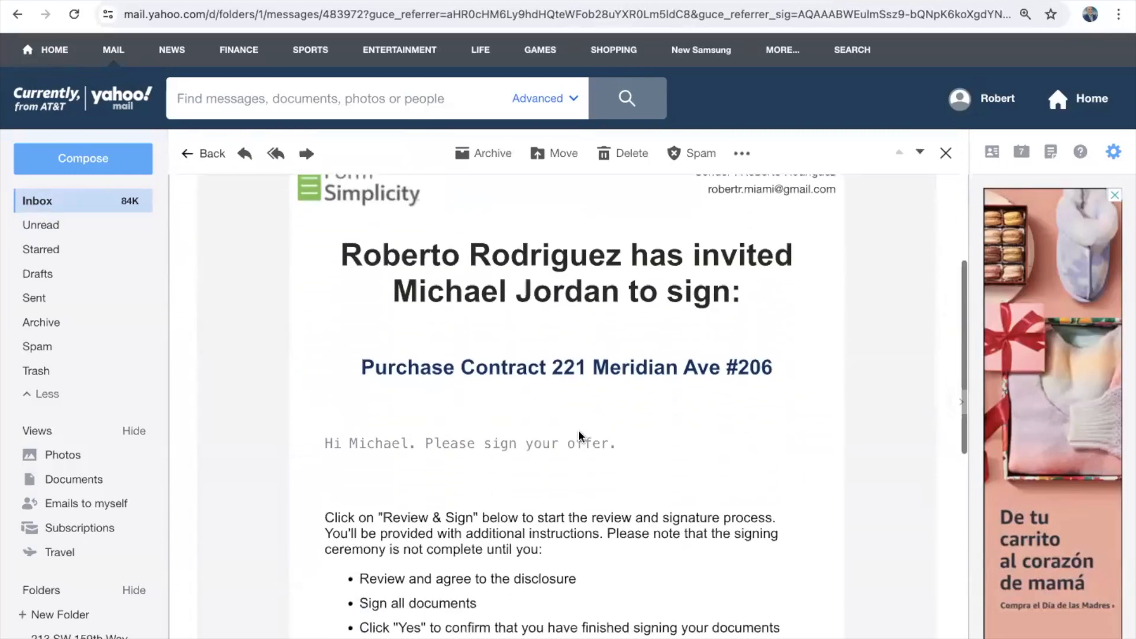
{"action": "scroll", "coordinate": [580, 436], "scroll_direction": "down", "scroll_amount": 1}
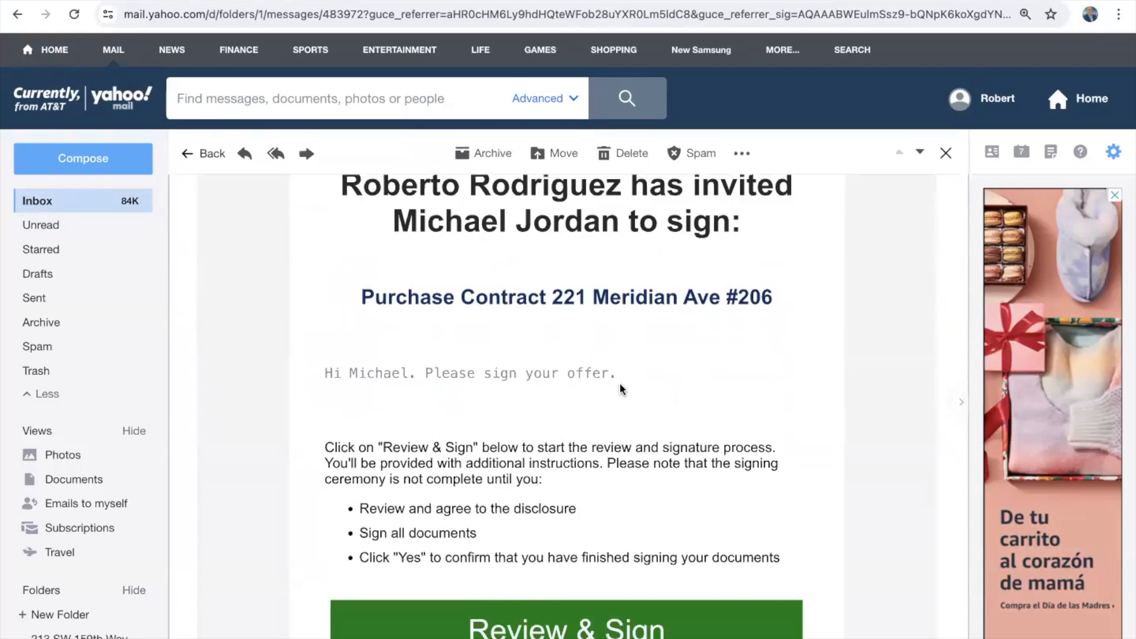
{"action": "scroll", "coordinate": [622, 388], "scroll_direction": "down", "scroll_amount": 2}
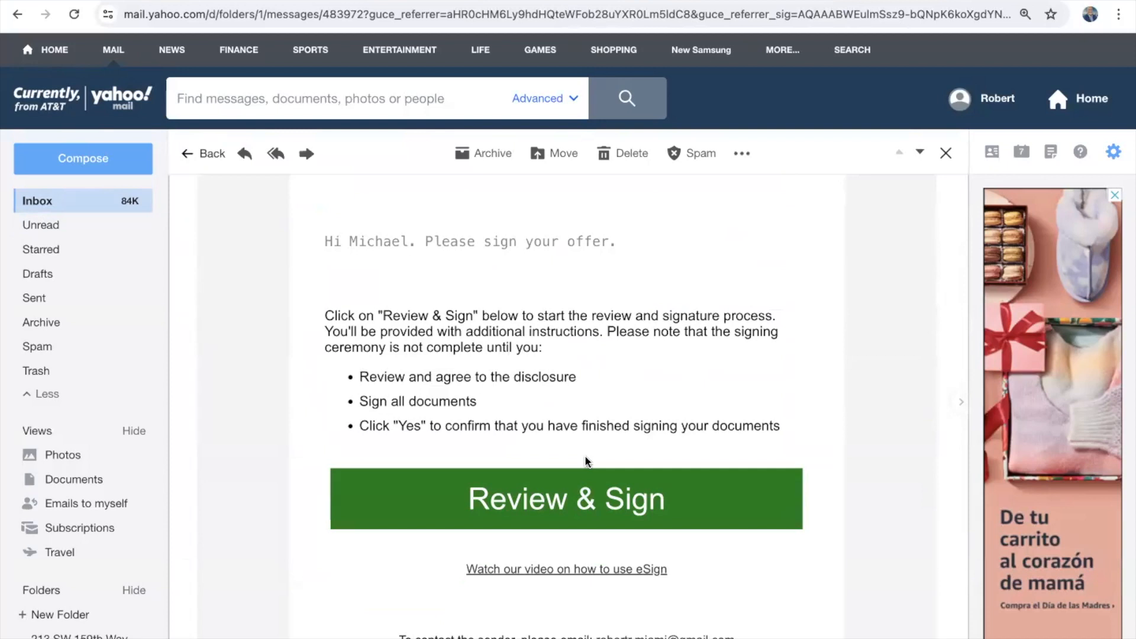
{"action": "left_click", "coordinate": [574, 509]}
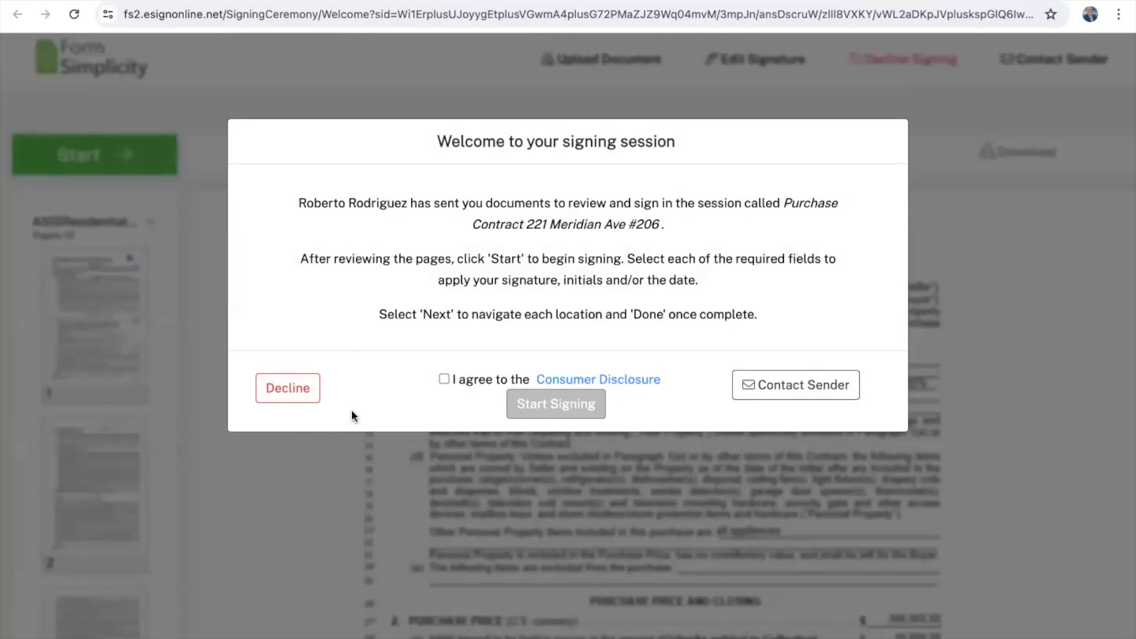
Step: Agree to the Consumer Disclosure and start signing the AS IS contract
{"action": "left_click", "coordinate": [444, 379]}
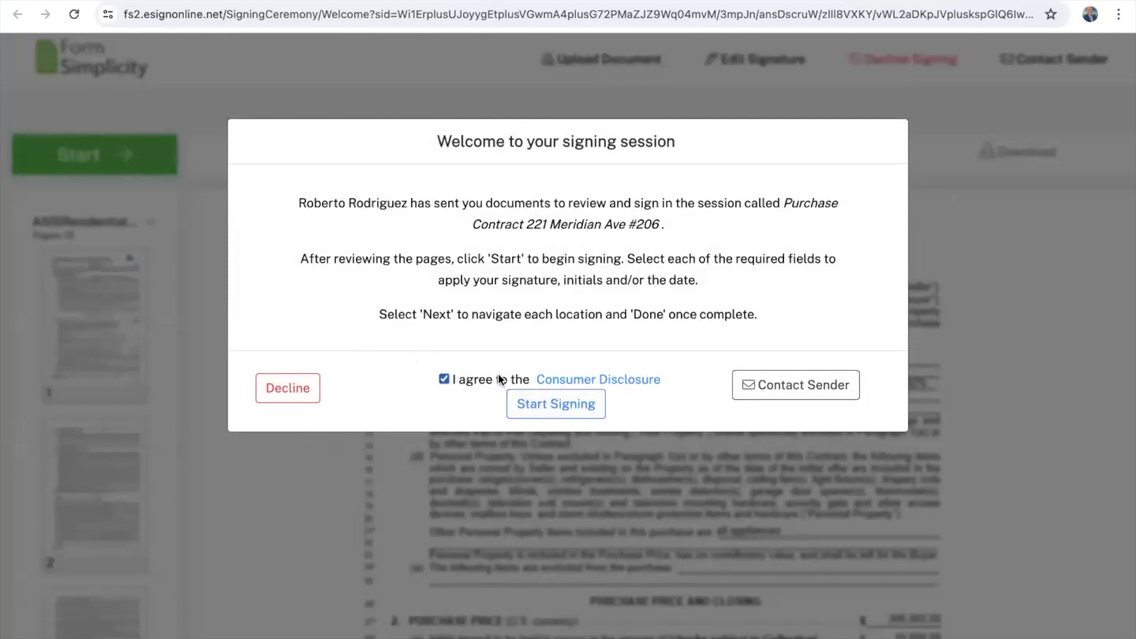
{"action": "left_click", "coordinate": [549, 411]}
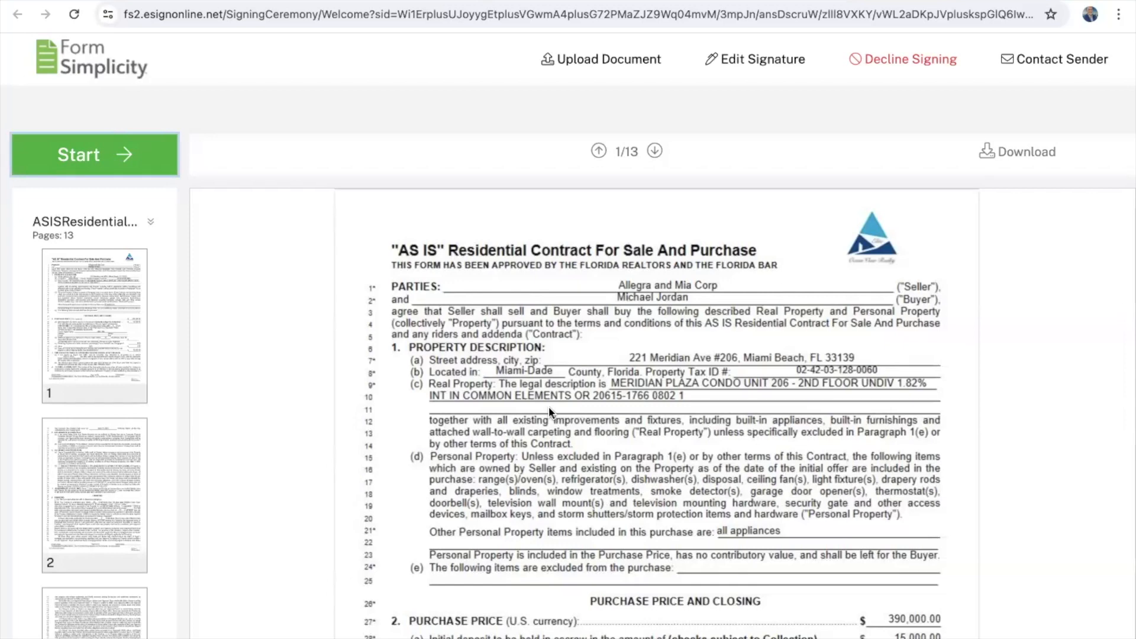
{"action": "scroll", "coordinate": [548, 409], "scroll_direction": "down", "scroll_amount": 3}
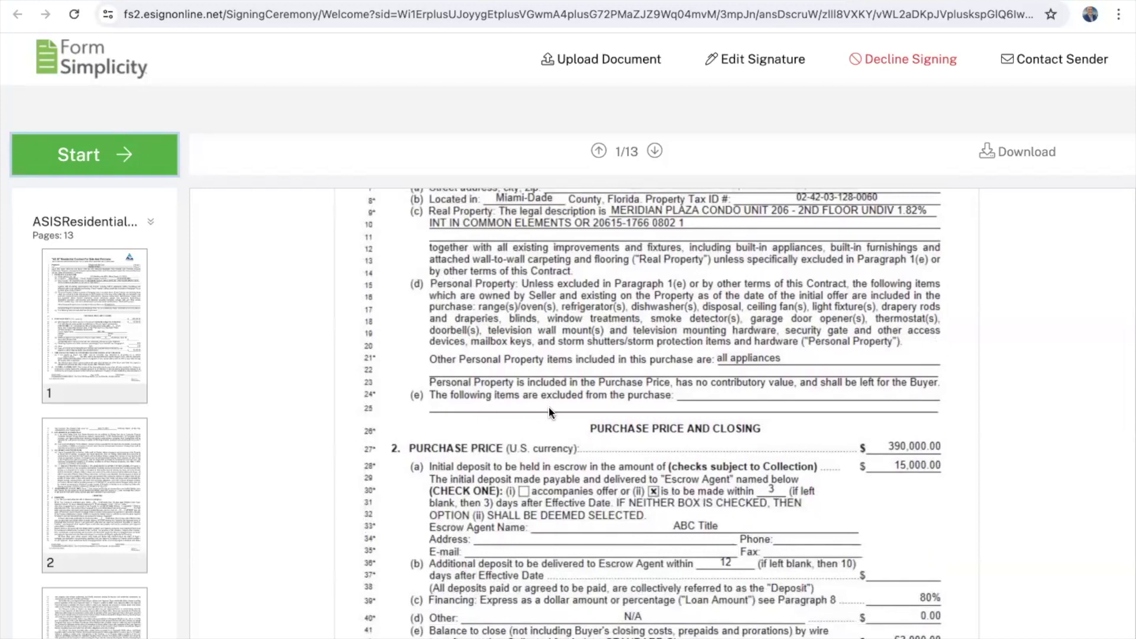
{"action": "scroll", "coordinate": [549, 407], "scroll_direction": "down", "scroll_amount": 2}
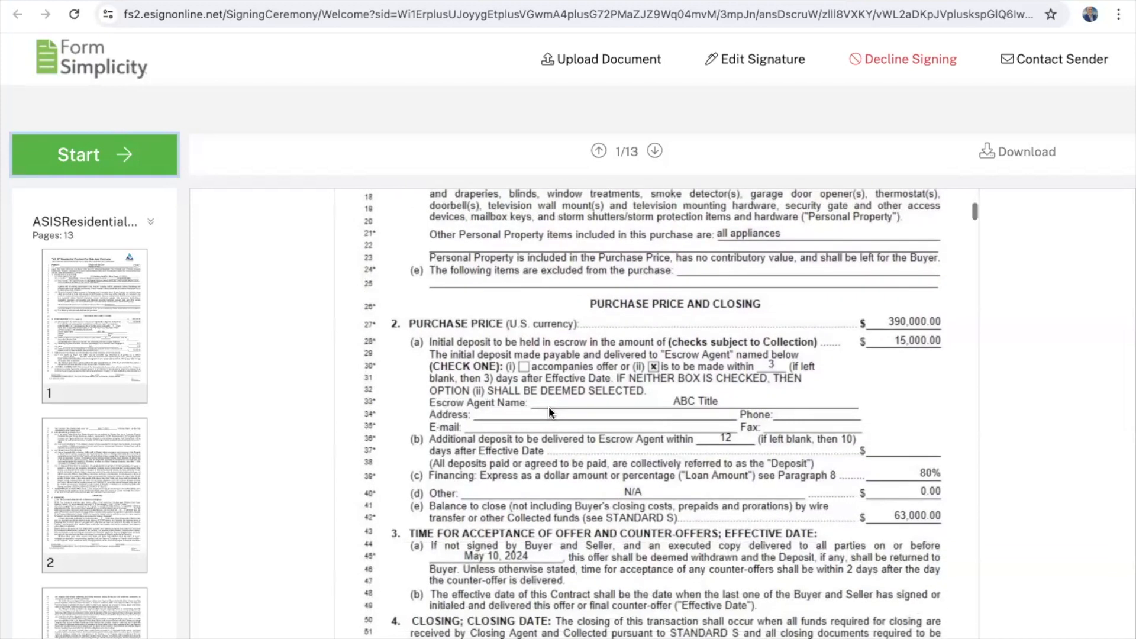
{"action": "scroll", "coordinate": [548, 406], "scroll_direction": "down", "scroll_amount": 2}
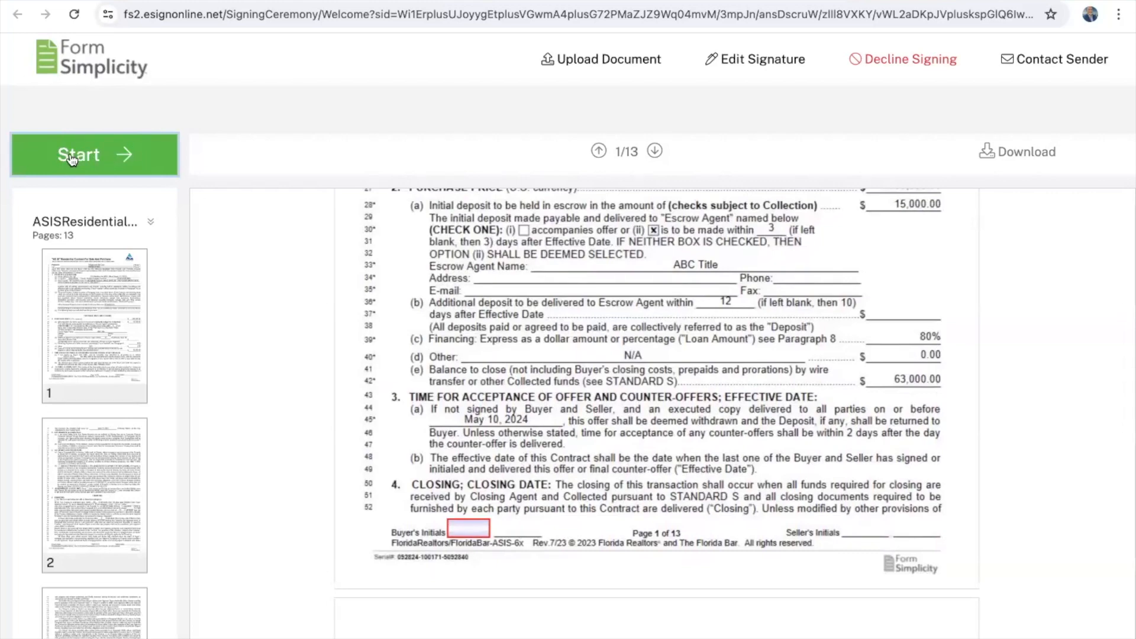
{"action": "scroll", "coordinate": [470, 372], "scroll_direction": "down", "scroll_amount": 20}
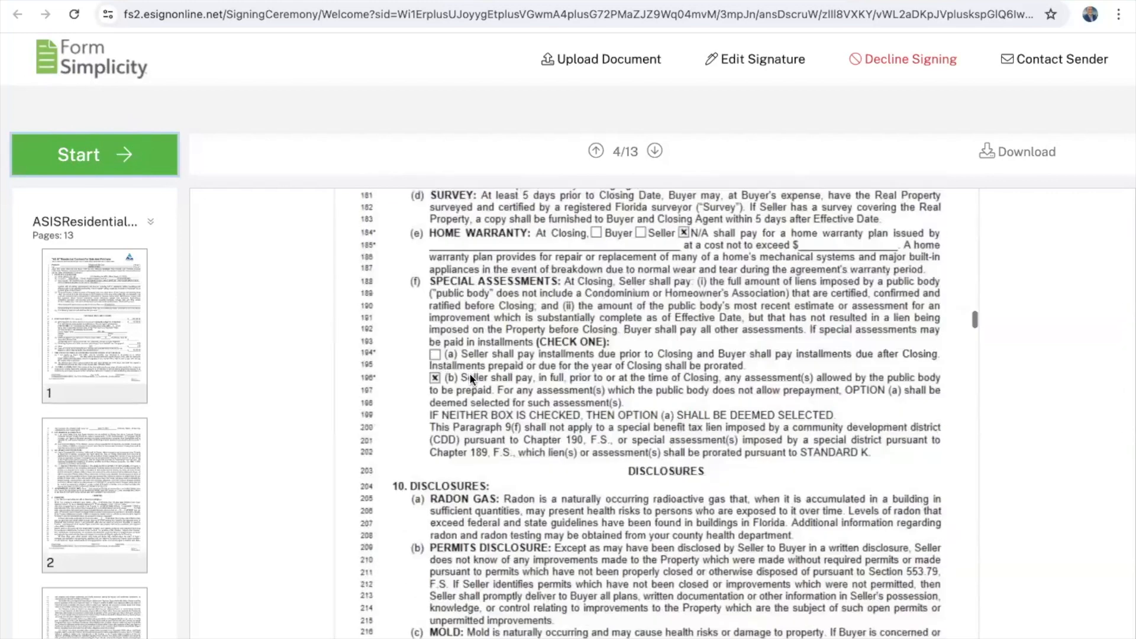
{"action": "scroll", "coordinate": [470, 372], "scroll_direction": "up", "scroll_amount": 20}
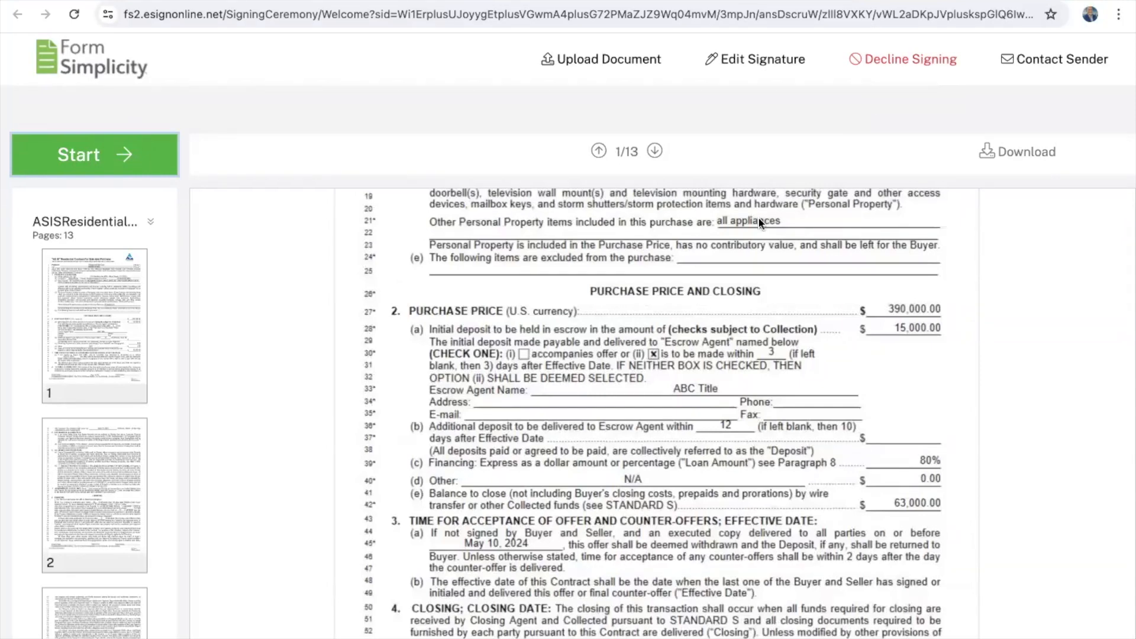
{"action": "scroll", "coordinate": [575, 435], "scroll_direction": "up", "scroll_amount": 5}
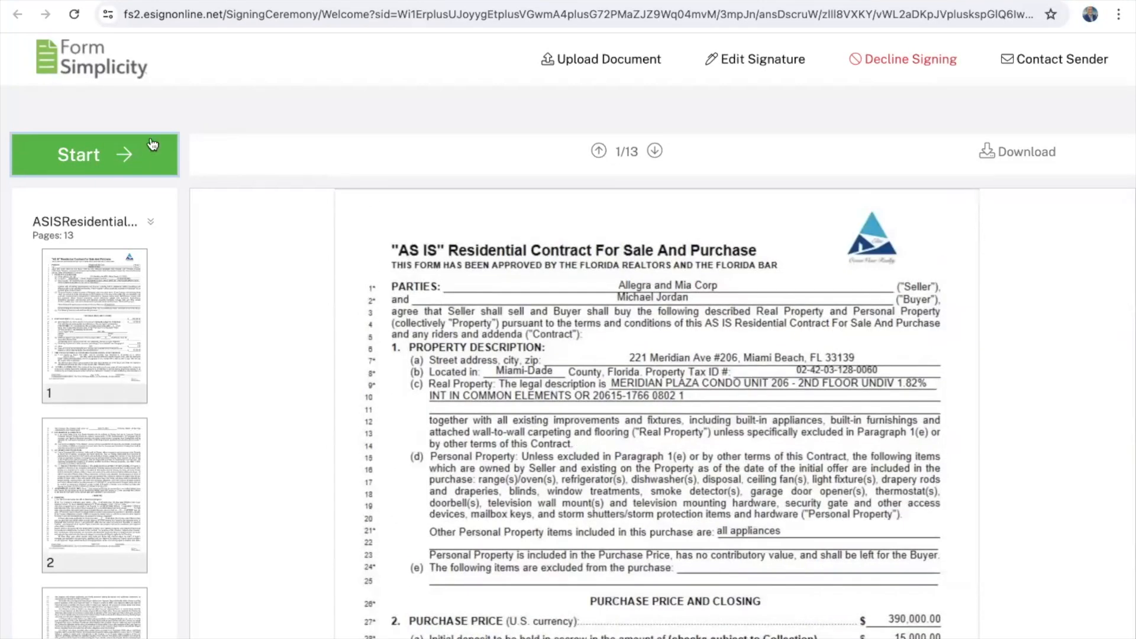
Step: Stamp the buyer's initials on contract pages 1 through 6
{"action": "left_click", "coordinate": [68, 162]}
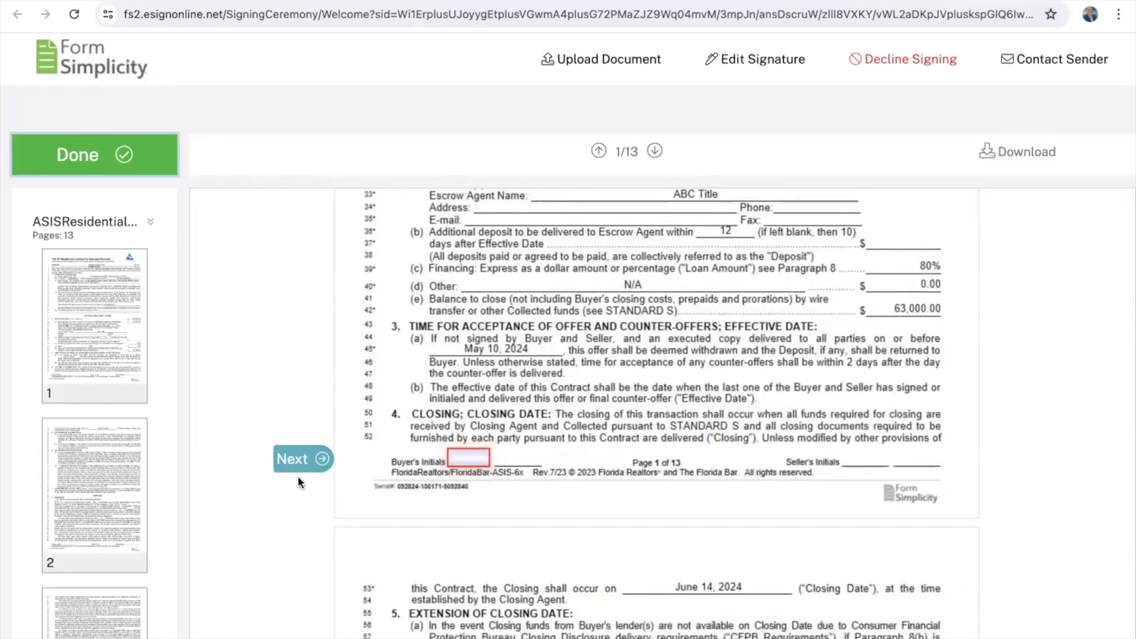
{"action": "left_click", "coordinate": [464, 466]}
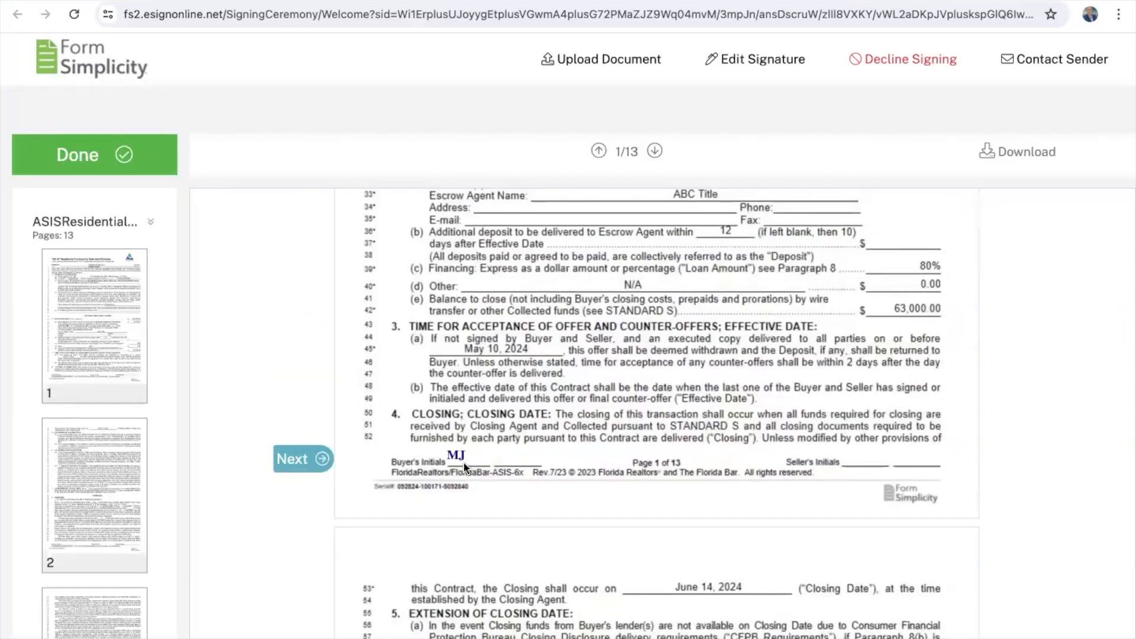
{"action": "left_click", "coordinate": [292, 467]}
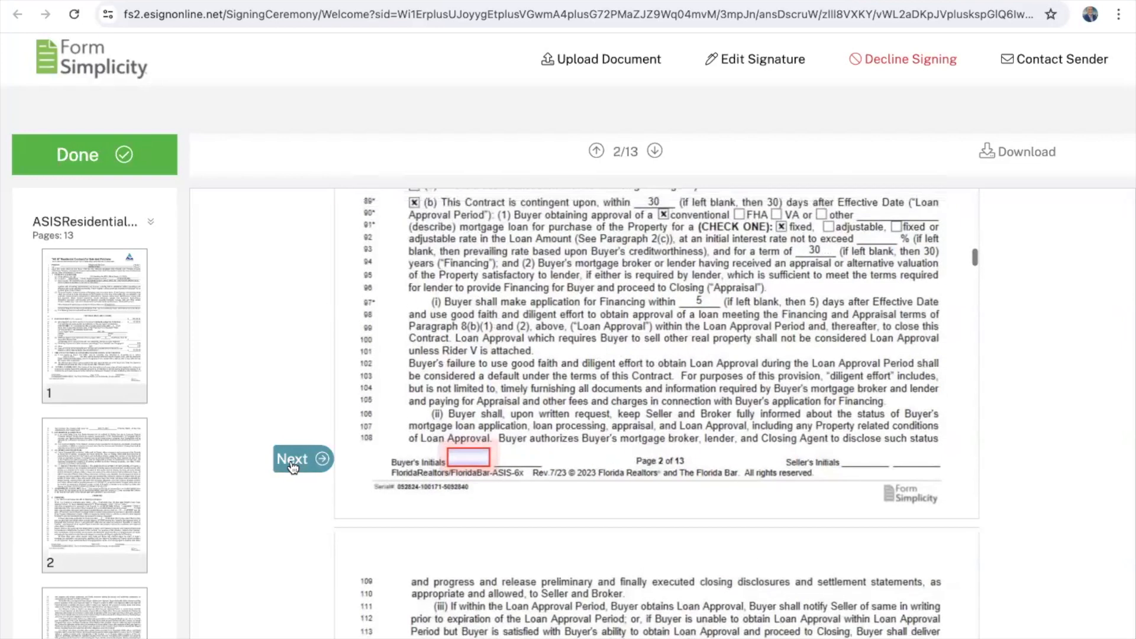
{"action": "left_click", "coordinate": [305, 457]}
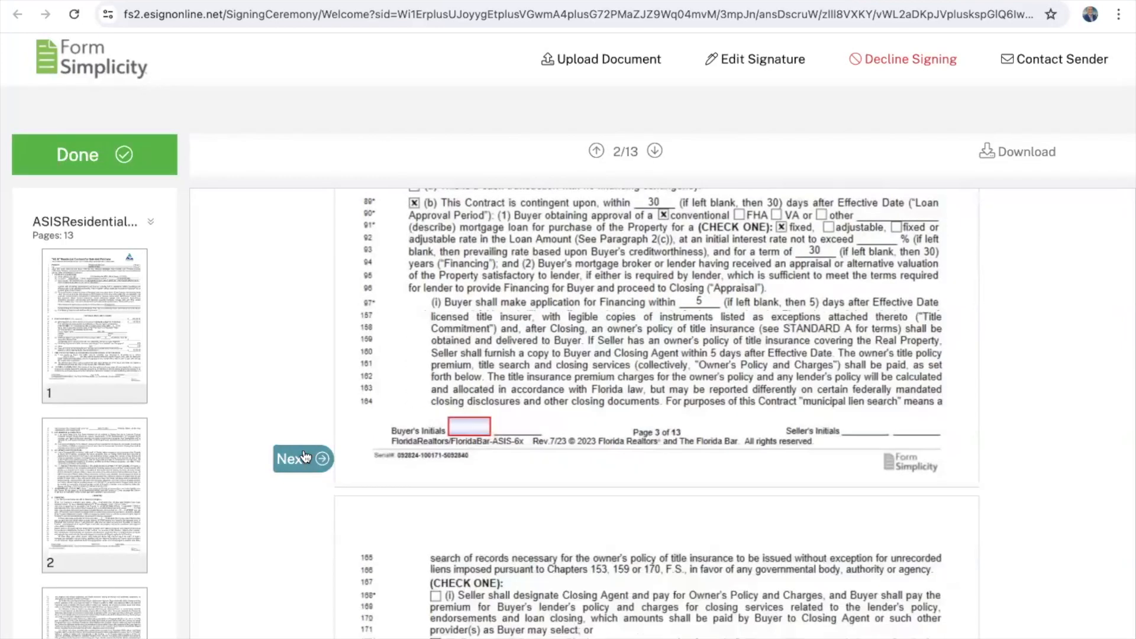
{"action": "left_click", "coordinate": [470, 449]}
{"action": "left_click", "coordinate": [307, 458]}
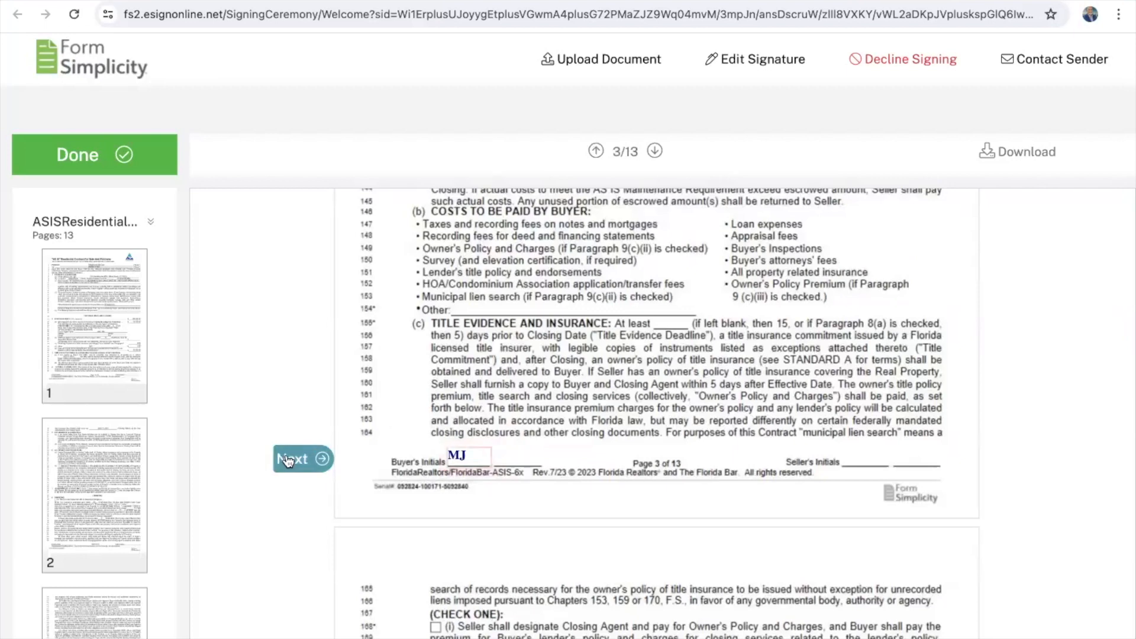
{"action": "left_click", "coordinate": [462, 457]}
{"action": "left_click", "coordinate": [330, 453]}
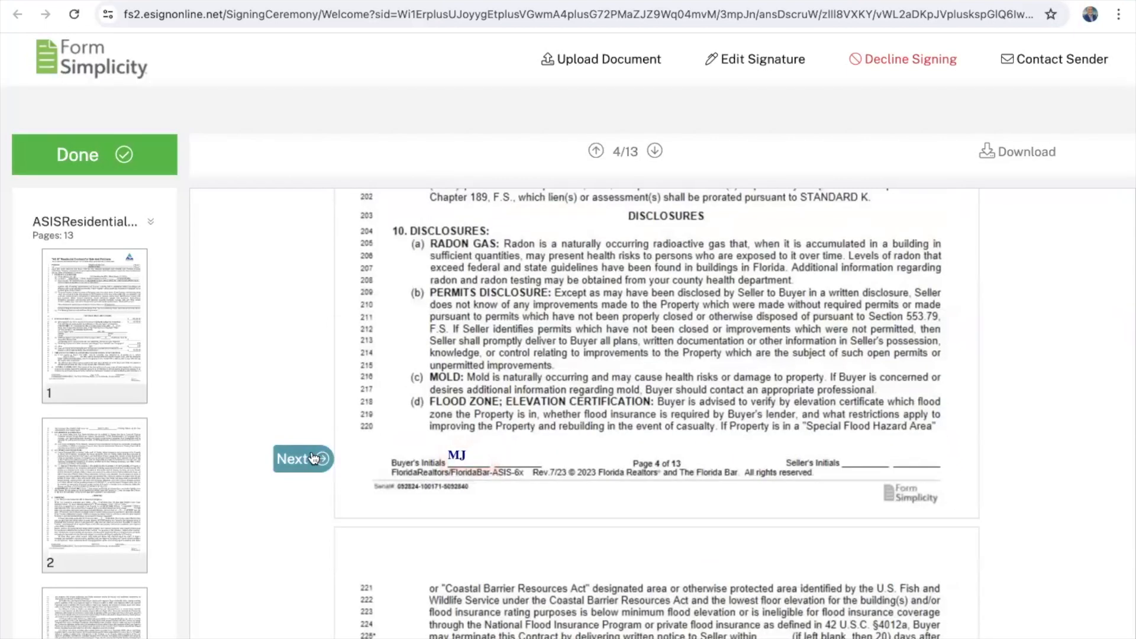
{"action": "left_click", "coordinate": [403, 461]}
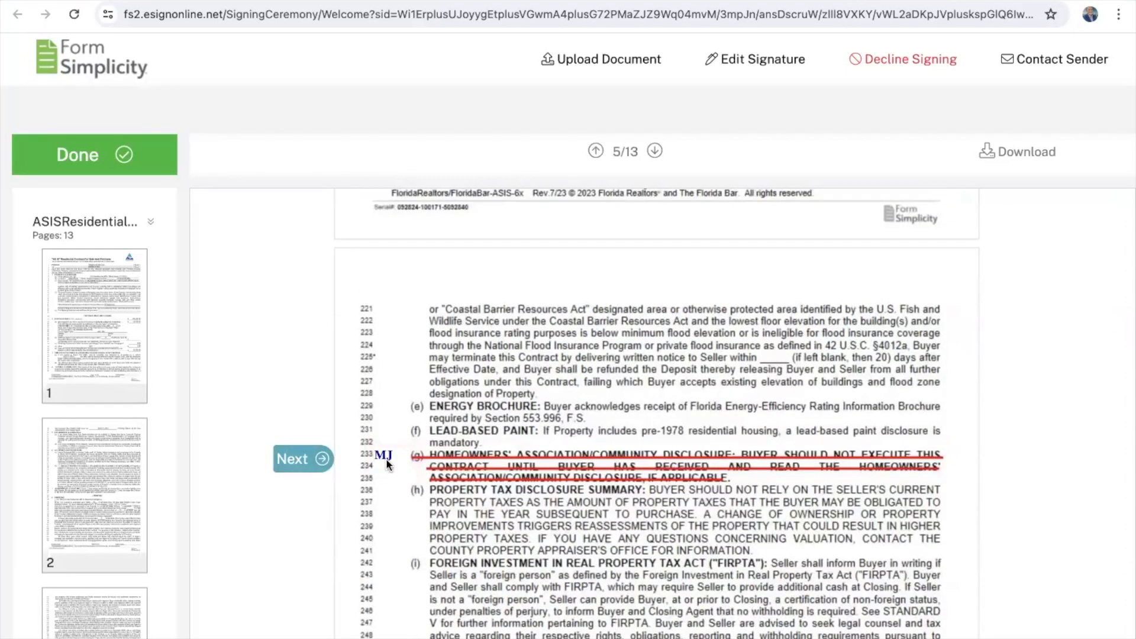
{"action": "left_click", "coordinate": [312, 459]}
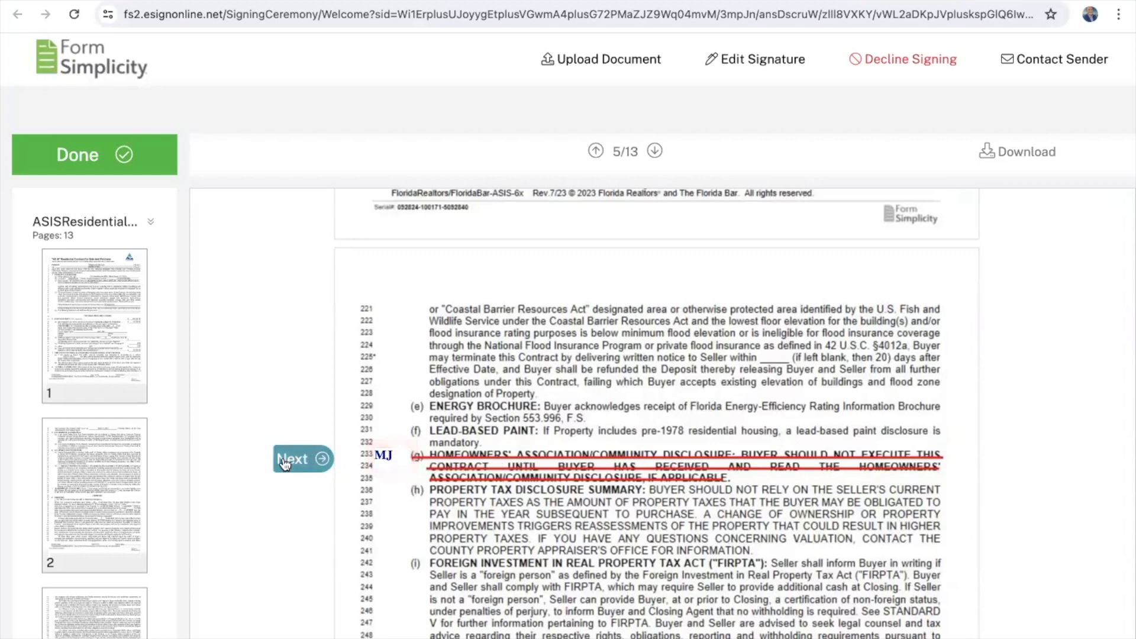
{"action": "left_click", "coordinate": [473, 461]}
{"action": "left_click", "coordinate": [293, 458]}
{"action": "left_click", "coordinate": [468, 455]}
Step: Stamp the buyer's initials on contract pages 7 through 12
{"action": "left_click", "coordinate": [303, 459]}
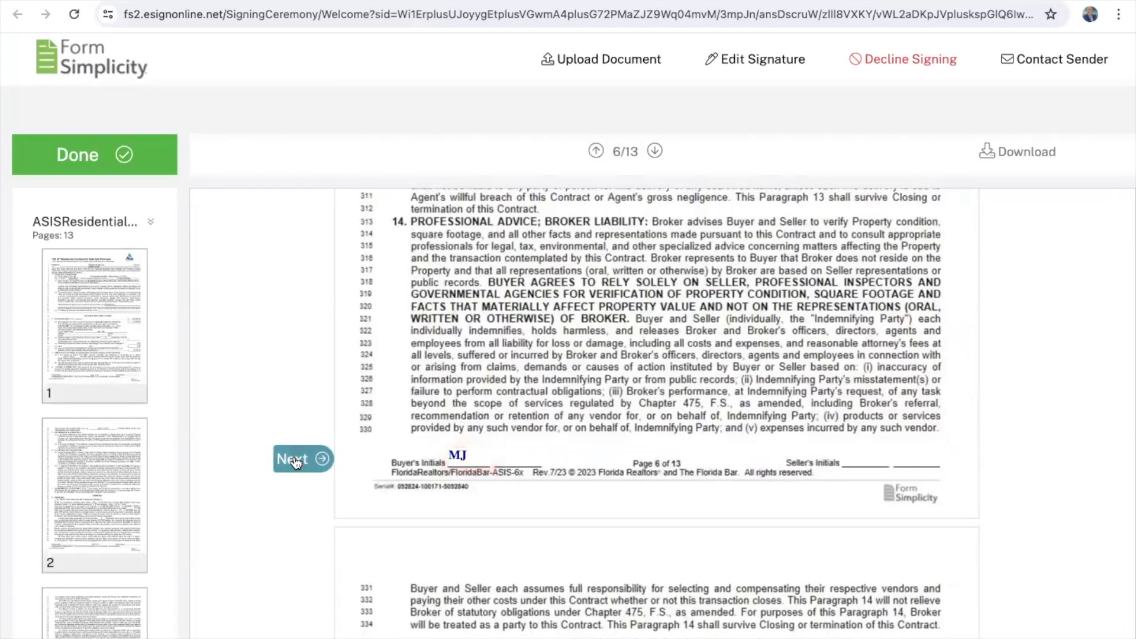
{"action": "left_click", "coordinate": [456, 462]}
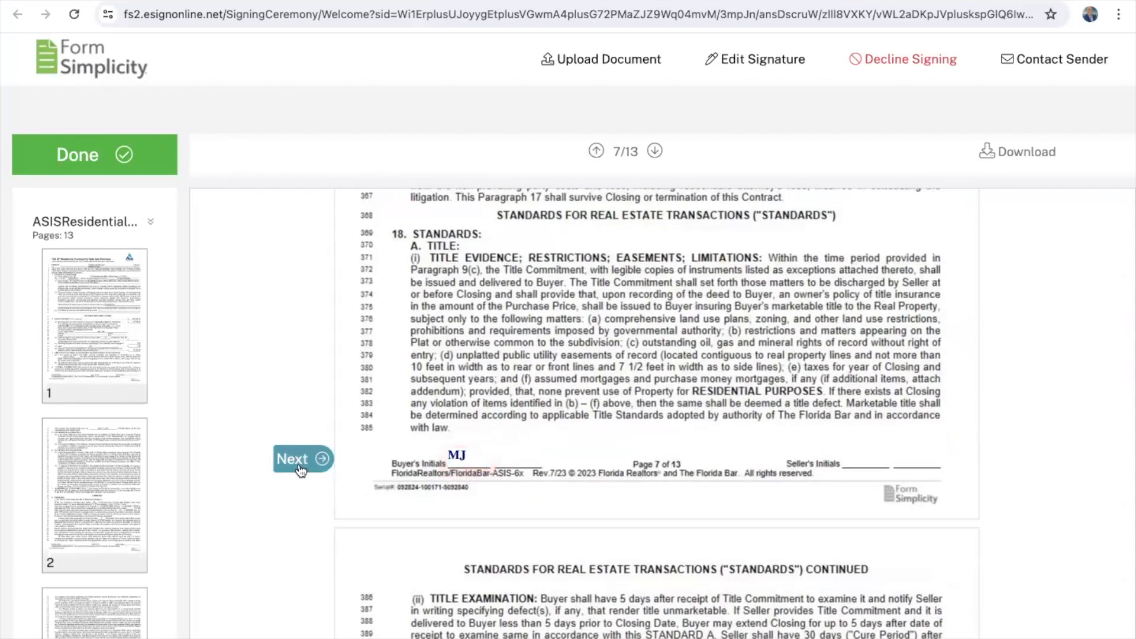
{"action": "left_click", "coordinate": [303, 459]}
{"action": "left_click", "coordinate": [468, 461]}
{"action": "left_click", "coordinate": [303, 458]}
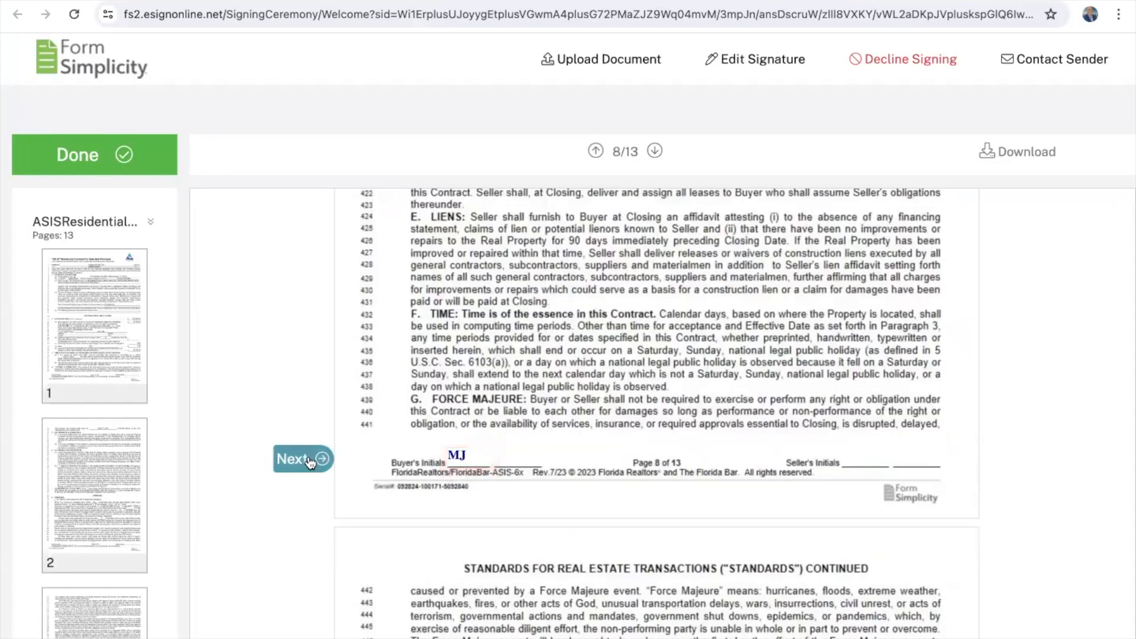
{"action": "left_click", "coordinate": [466, 450]}
{"action": "left_click", "coordinate": [301, 458]}
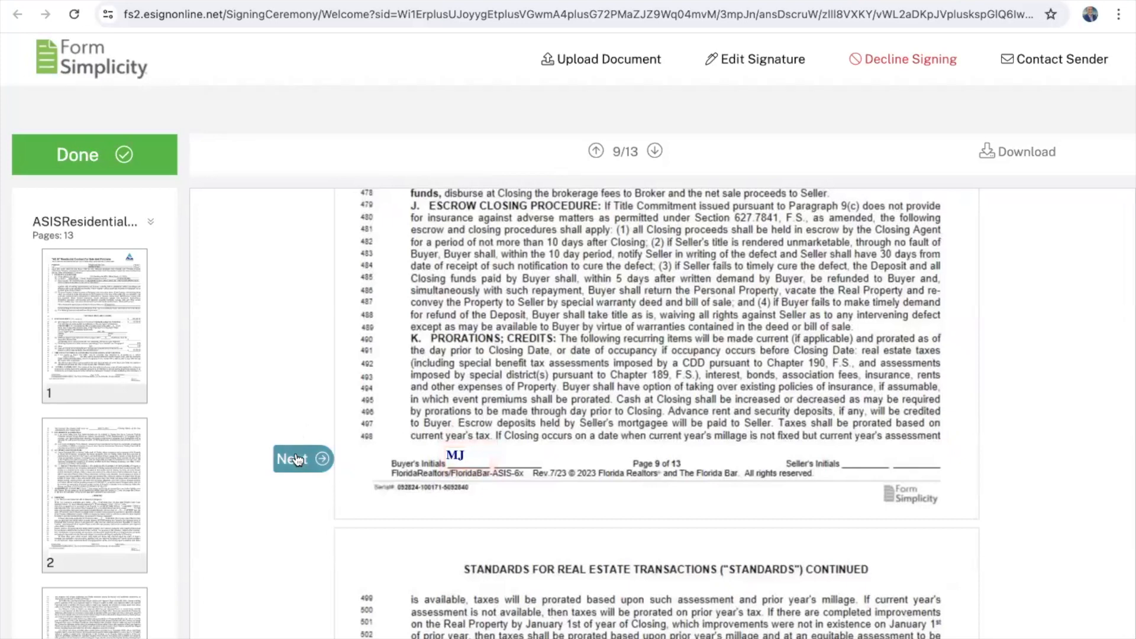
{"action": "left_click", "coordinate": [484, 459]}
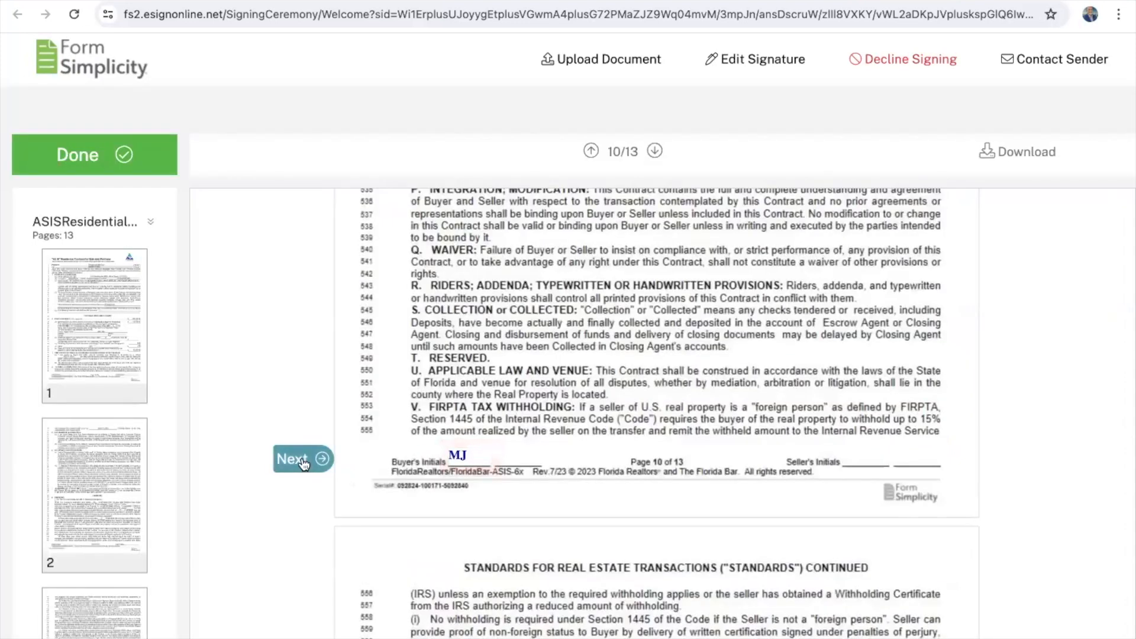
{"action": "left_click", "coordinate": [303, 458]}
{"action": "left_click", "coordinate": [488, 458]}
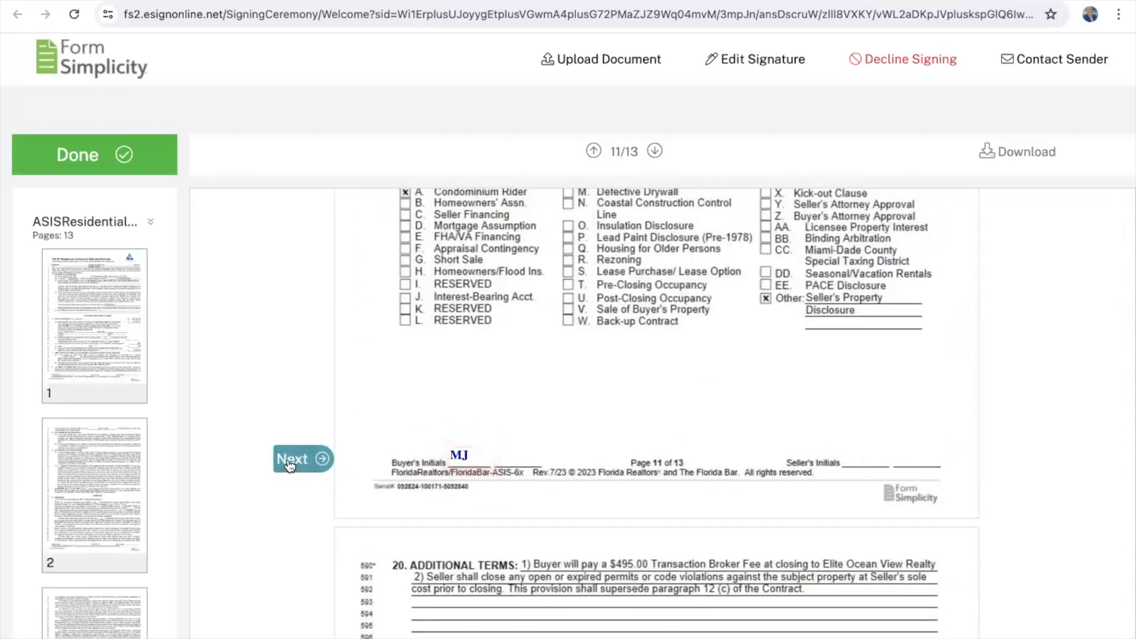
{"action": "left_click", "coordinate": [301, 459]}
{"action": "left_click", "coordinate": [457, 453]}
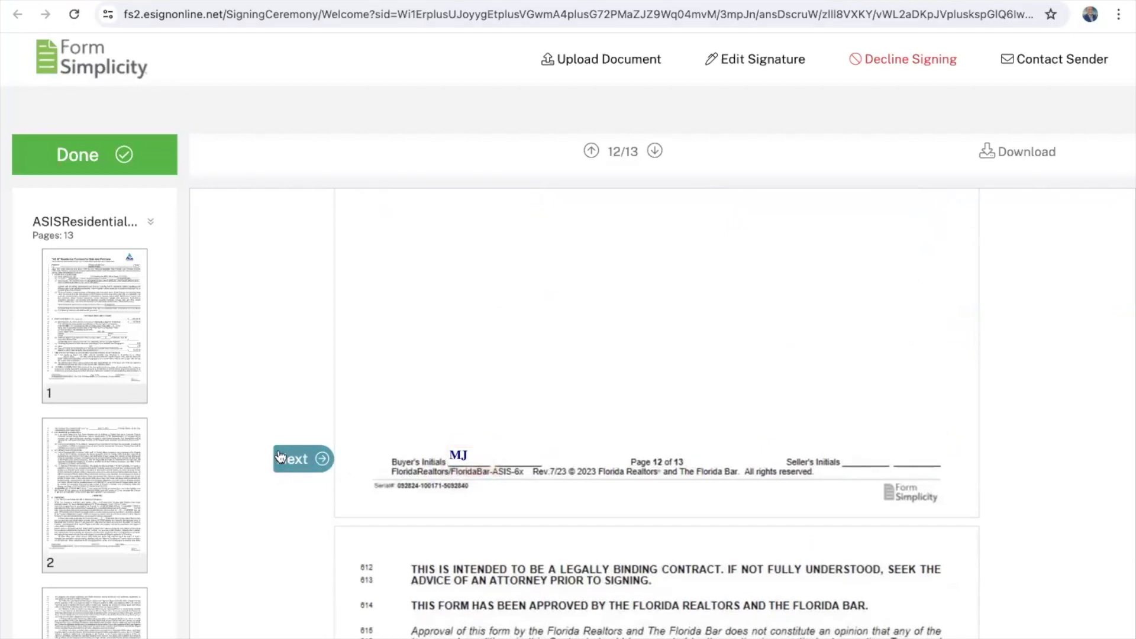
Step: Add the buyer signature and today's date, then confirm completing the signing ceremony
{"action": "left_click", "coordinate": [302, 459]}
{"action": "left_click", "coordinate": [488, 460]}
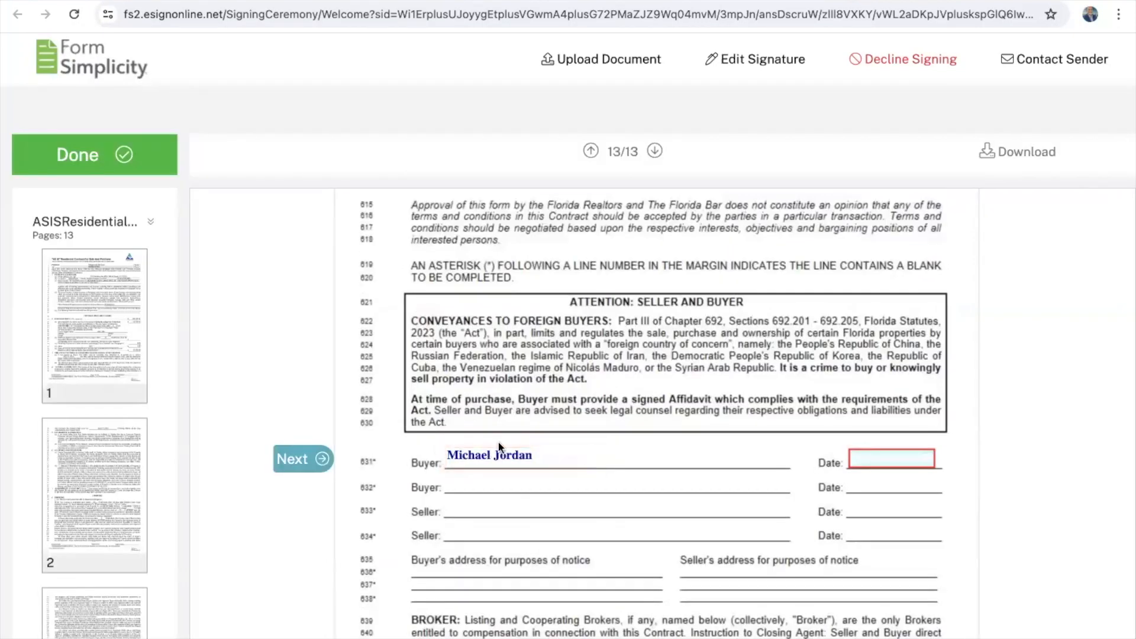
{"action": "left_click", "coordinate": [296, 461]}
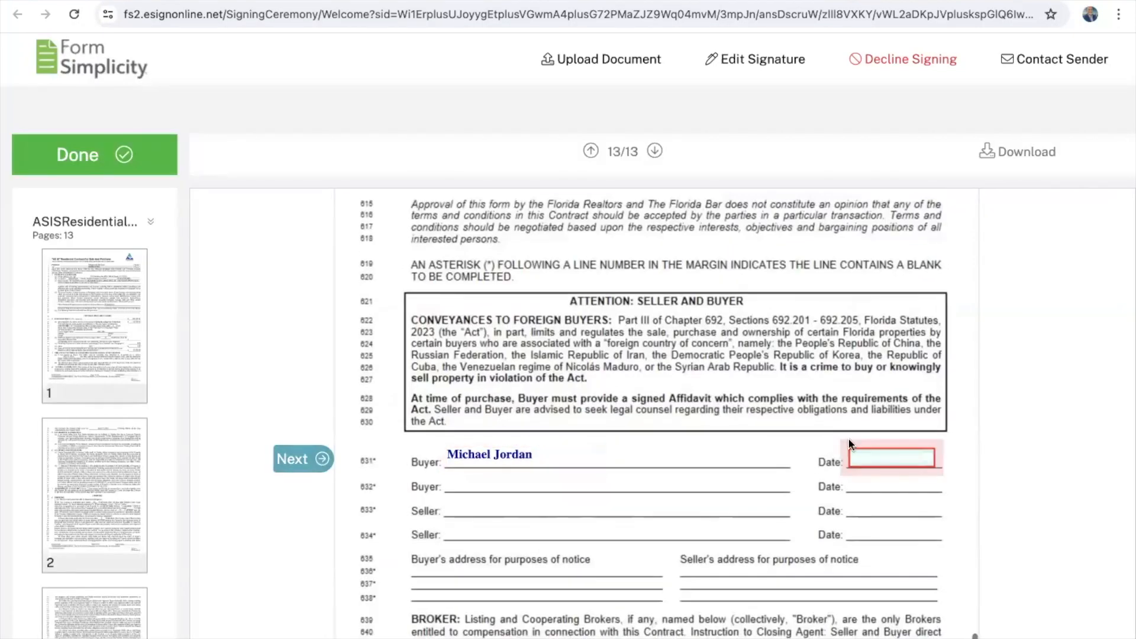
{"action": "left_click", "coordinate": [894, 460]}
{"action": "left_click", "coordinate": [293, 459]}
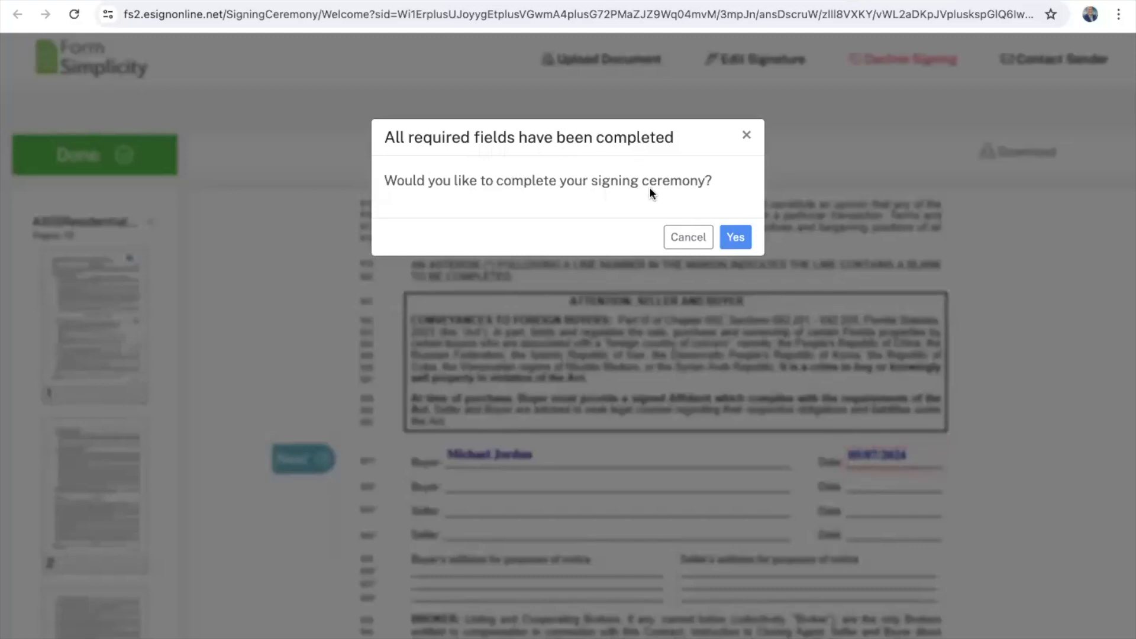
{"action": "left_click", "coordinate": [741, 236]}
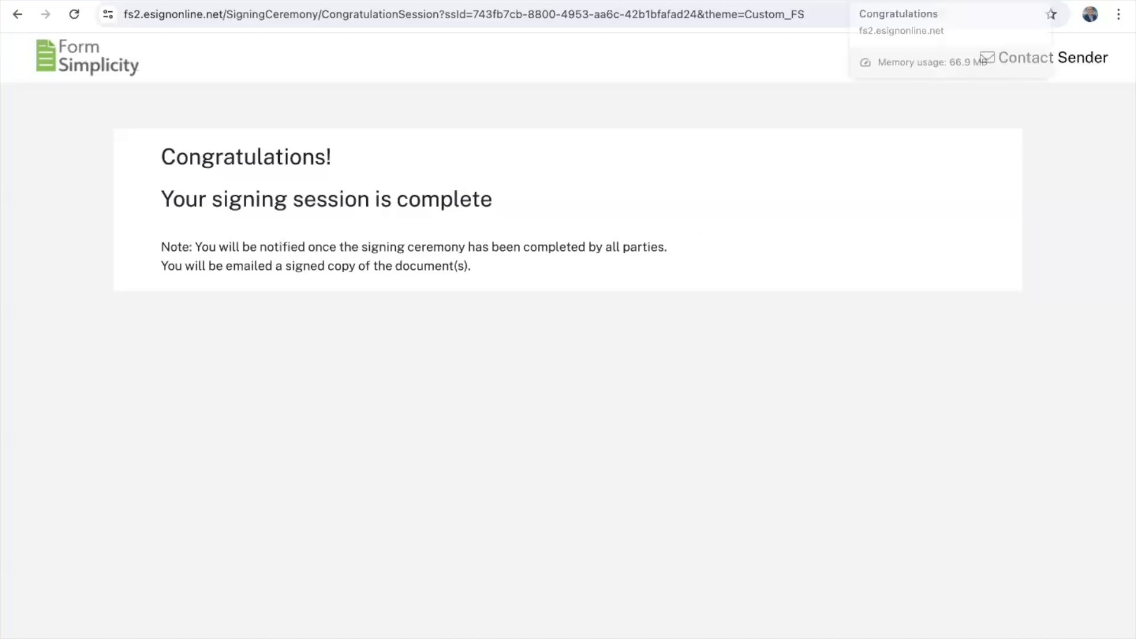
{"action": "left_click", "coordinate": [947, 1]}
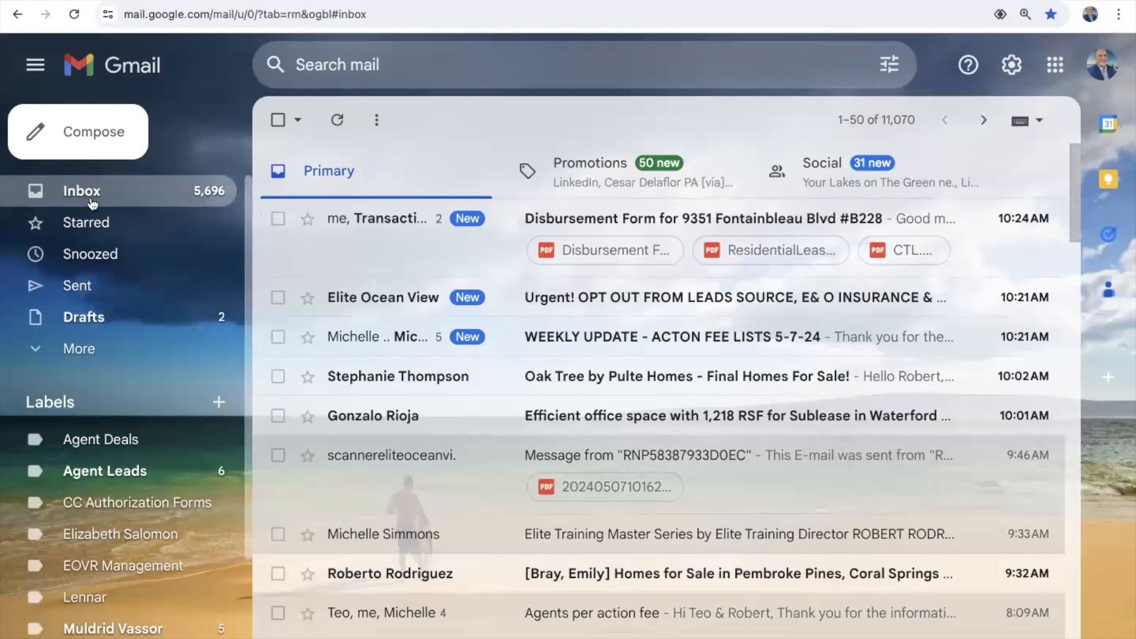
Step: Refresh the Gmail inbox and read the buyer's has-signed notification email
{"action": "left_click", "coordinate": [90, 193]}
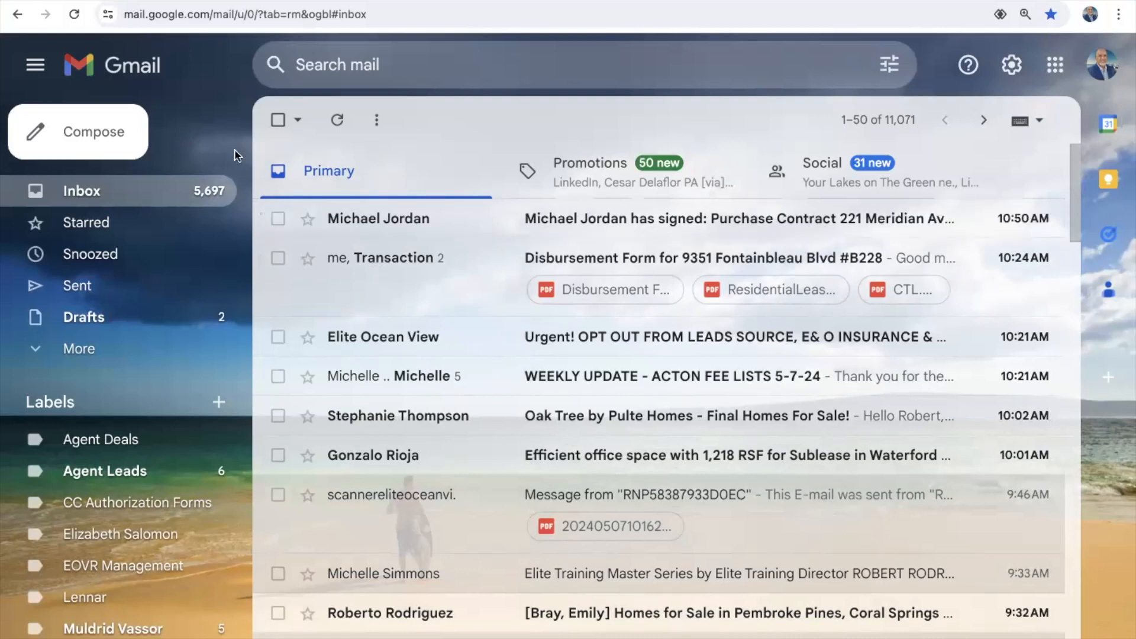
{"action": "left_click", "coordinate": [74, 15]}
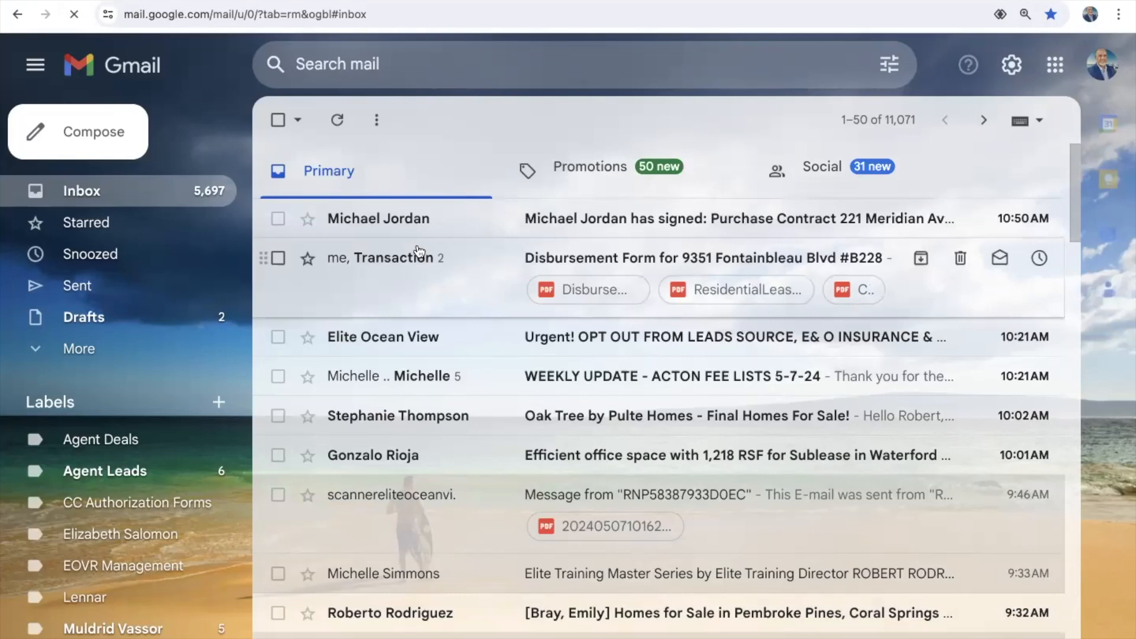
{"action": "left_click", "coordinate": [672, 228]}
{"action": "scroll", "coordinate": [644, 491], "scroll_direction": "down", "scroll_amount": 6}
{"action": "scroll", "coordinate": [642, 488], "scroll_direction": "up", "scroll_amount": 6}
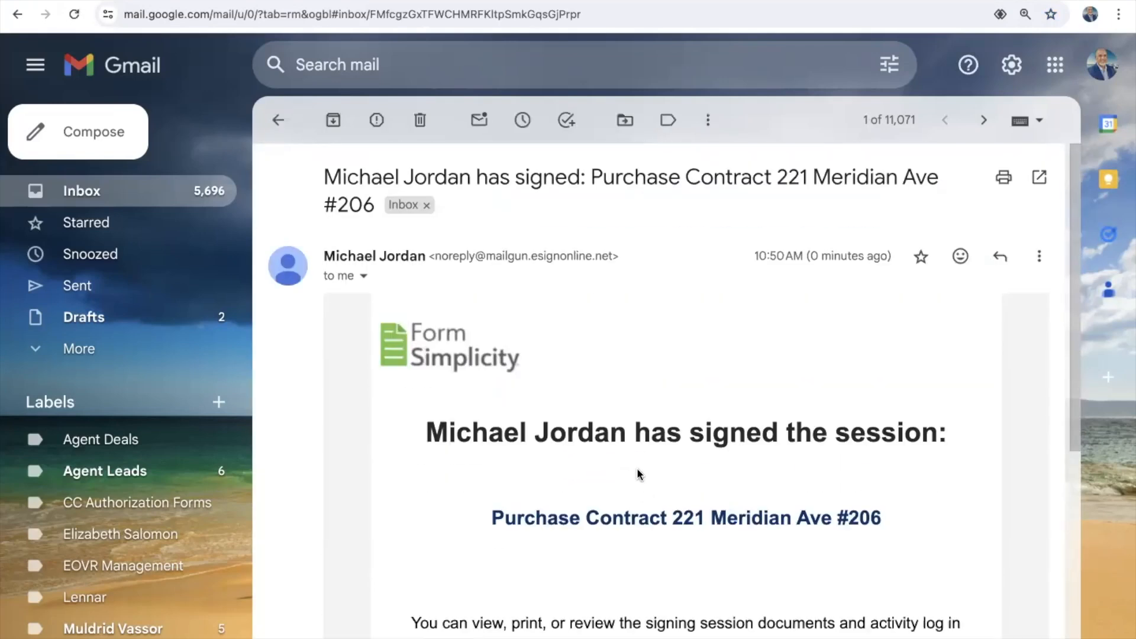
{"action": "left_click", "coordinate": [278, 120]}
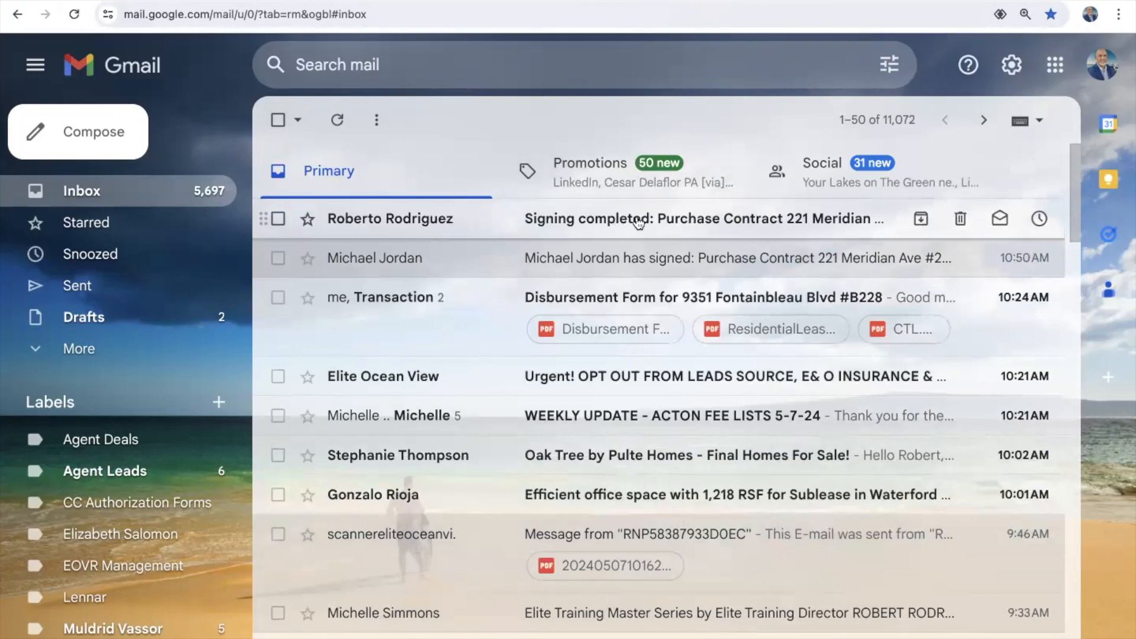
Step: Read the Signing completed confirmation email for the Meridian contract
{"action": "left_click", "coordinate": [687, 214]}
{"action": "scroll", "coordinate": [652, 511], "scroll_direction": "down", "scroll_amount": 5}
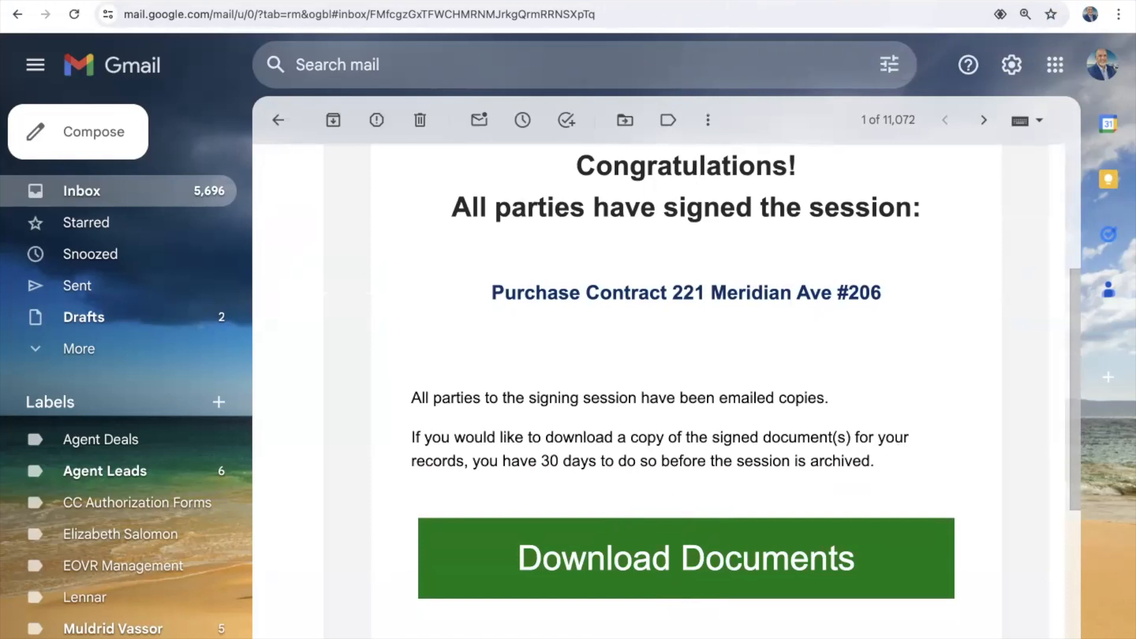
{"action": "left_click", "coordinate": [577, 1]}
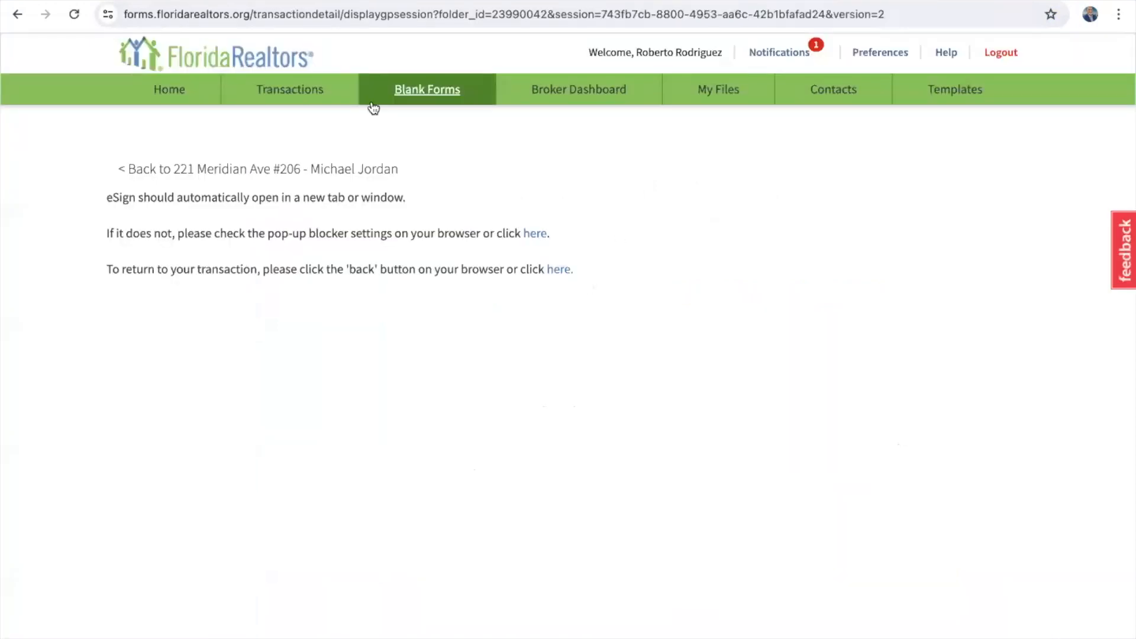
{"action": "left_click", "coordinate": [288, 95]}
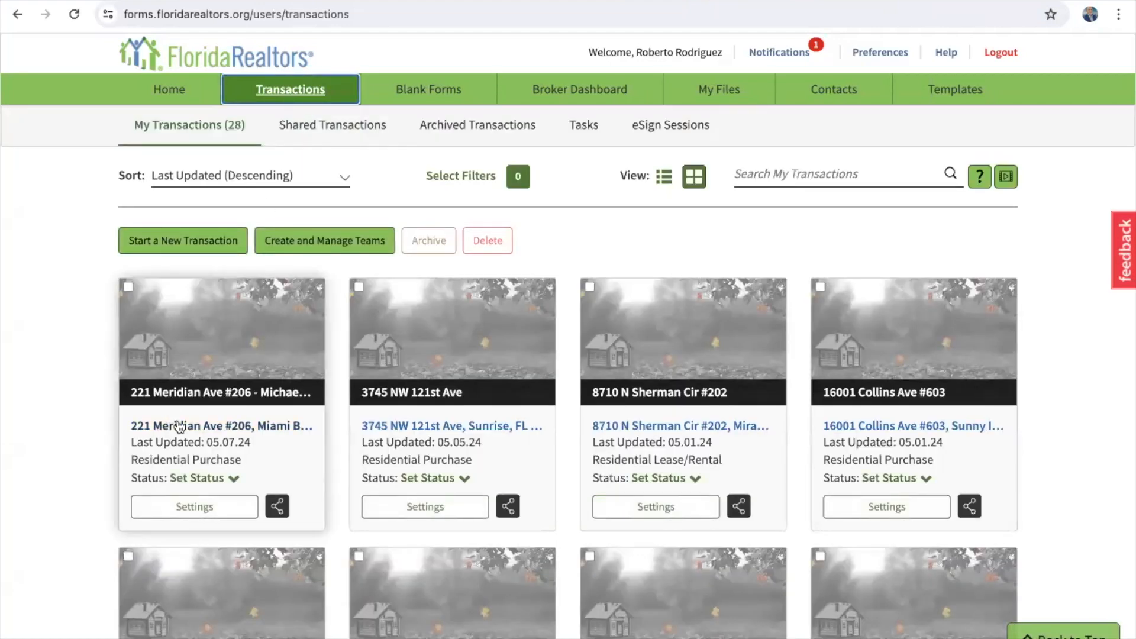
{"action": "left_click", "coordinate": [209, 430]}
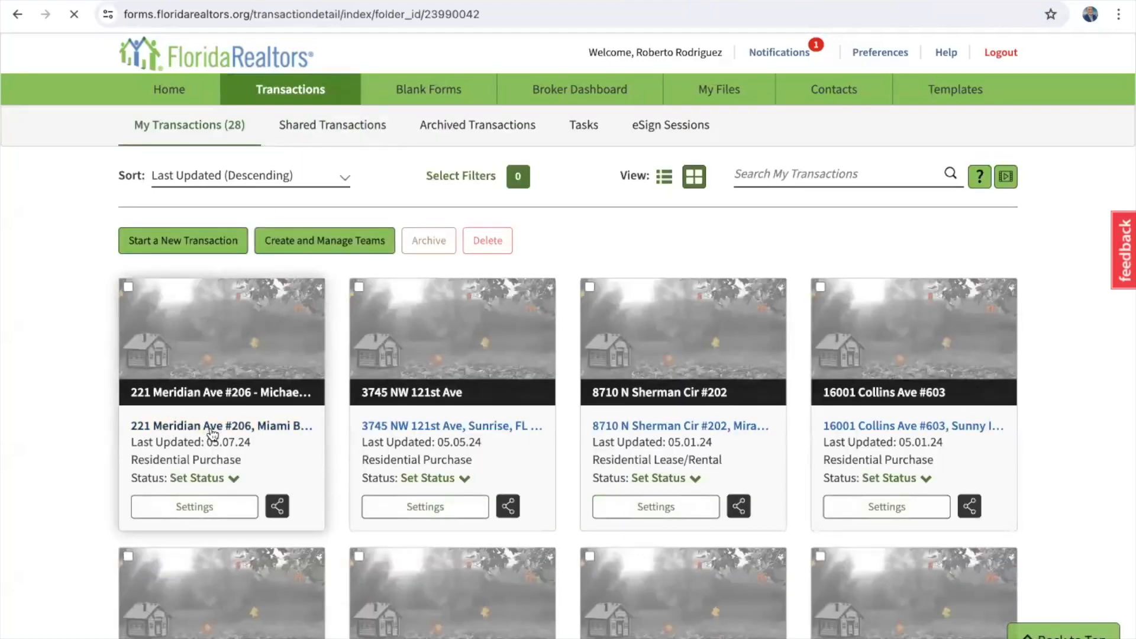
{"action": "scroll", "coordinate": [212, 435], "scroll_direction": "down", "scroll_amount": 7}
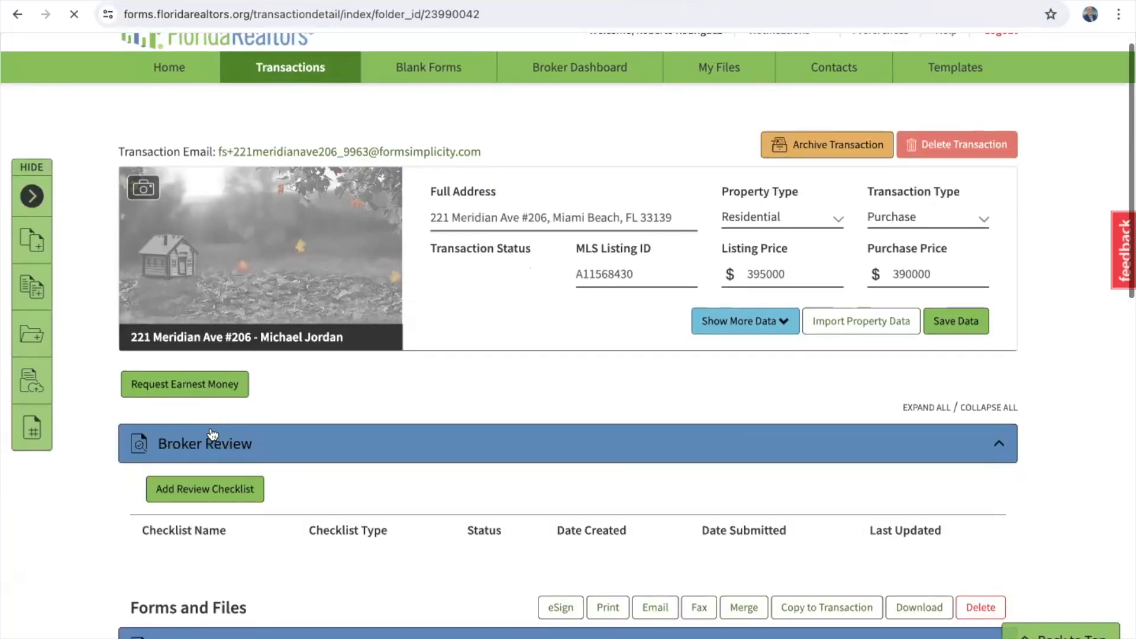
{"action": "scroll", "coordinate": [135, 463], "scroll_direction": "down", "scroll_amount": 5}
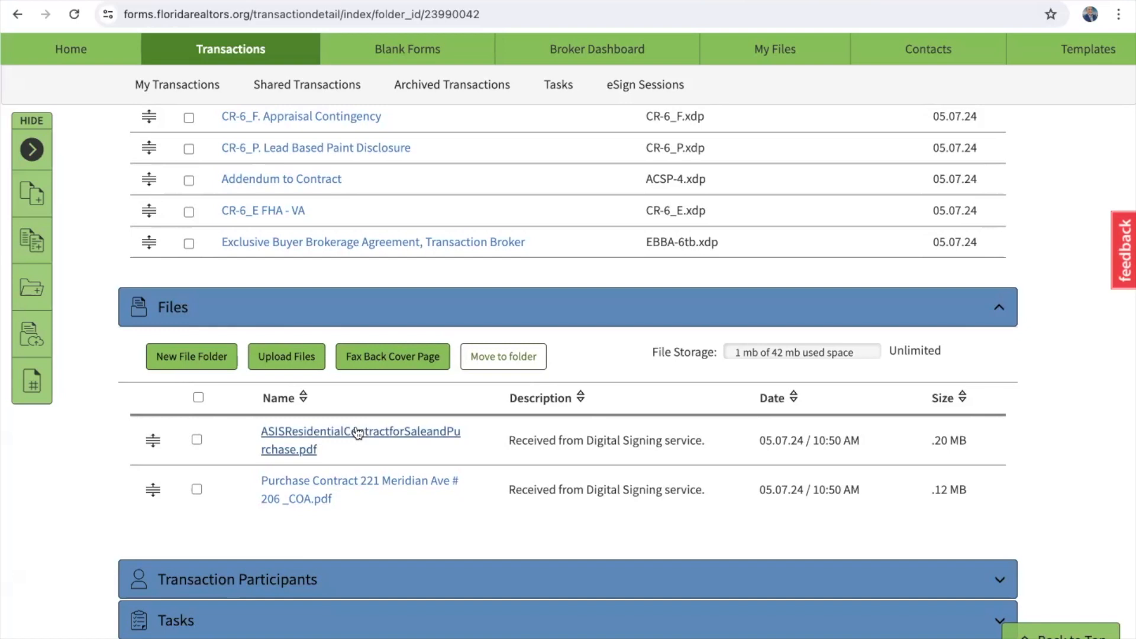
{"action": "scroll", "coordinate": [358, 434], "scroll_direction": "down", "scroll_amount": 1}
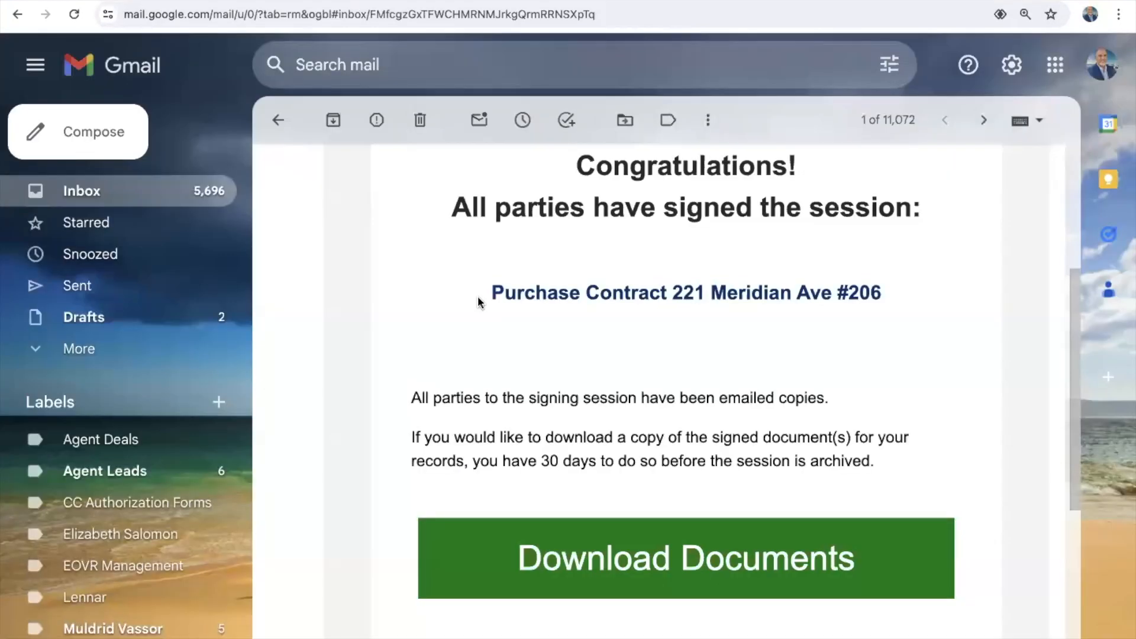
{"action": "scroll", "coordinate": [477, 295], "scroll_direction": "up", "scroll_amount": 5}
{"action": "scroll", "coordinate": [478, 296], "scroll_direction": "down", "scroll_amount": 2}
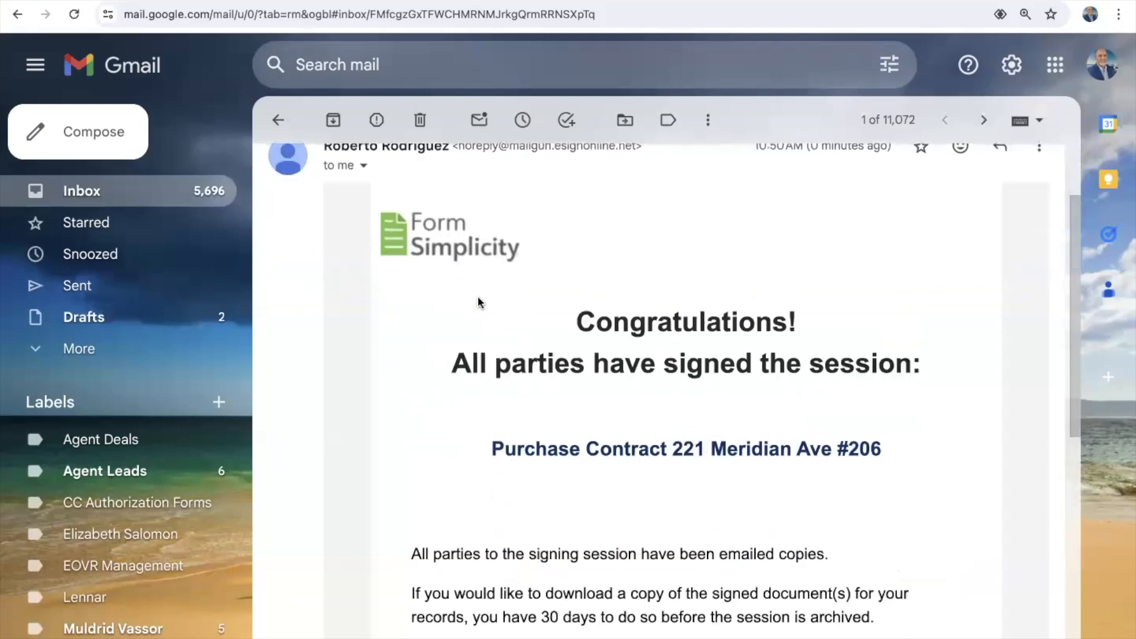
{"action": "scroll", "coordinate": [670, 407], "scroll_direction": "down", "scroll_amount": 2}
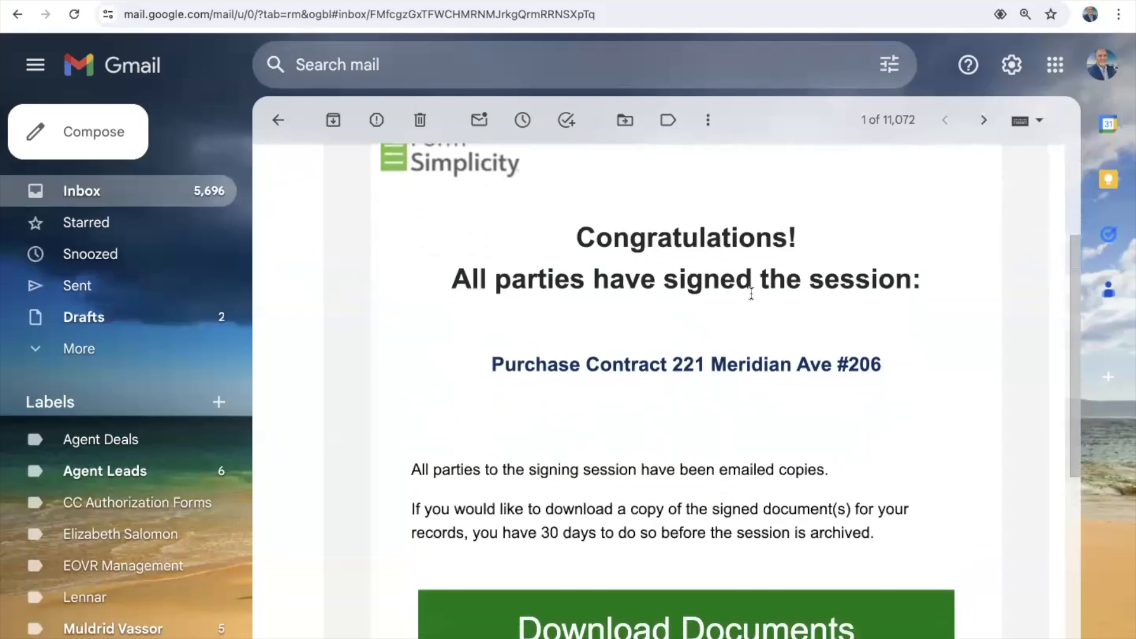
{"action": "scroll", "coordinate": [775, 305], "scroll_direction": "down", "scroll_amount": 3}
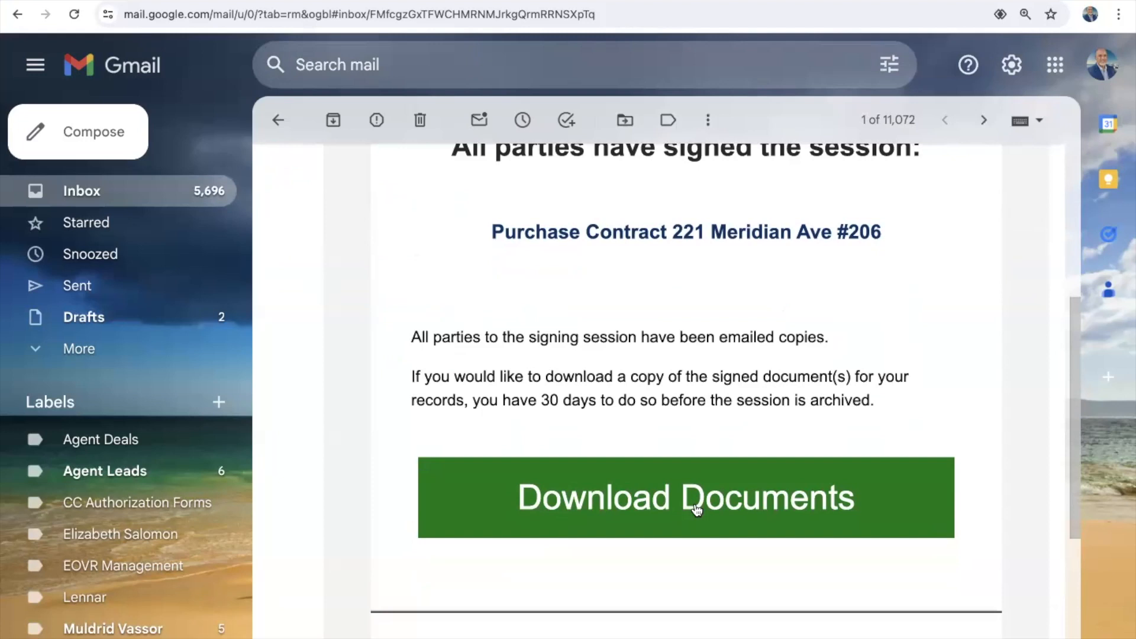
{"action": "scroll", "coordinate": [697, 509], "scroll_direction": "up", "scroll_amount": 4}
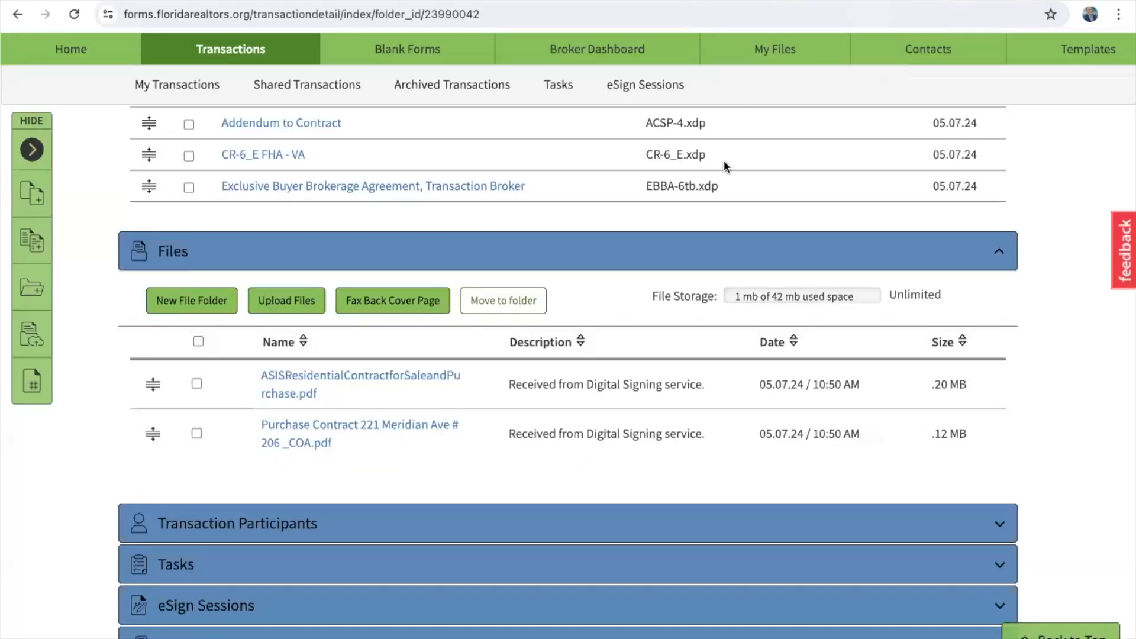
Step: Open the eSign Sessions list, showing Meridian contract Completed and Backup Offer Addendum in Progress
{"action": "scroll", "coordinate": [658, 374], "scroll_direction": "up", "scroll_amount": 15}
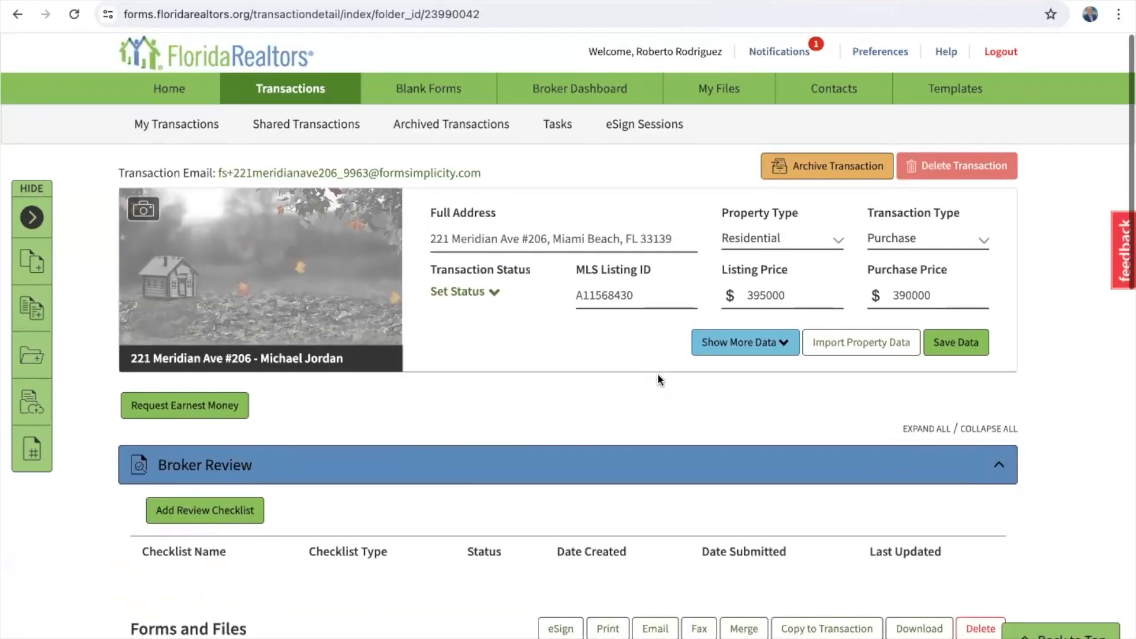
{"action": "scroll", "coordinate": [658, 374], "scroll_direction": "down", "scroll_amount": 5}
{"action": "scroll", "coordinate": [658, 374], "scroll_direction": "up", "scroll_amount": 5}
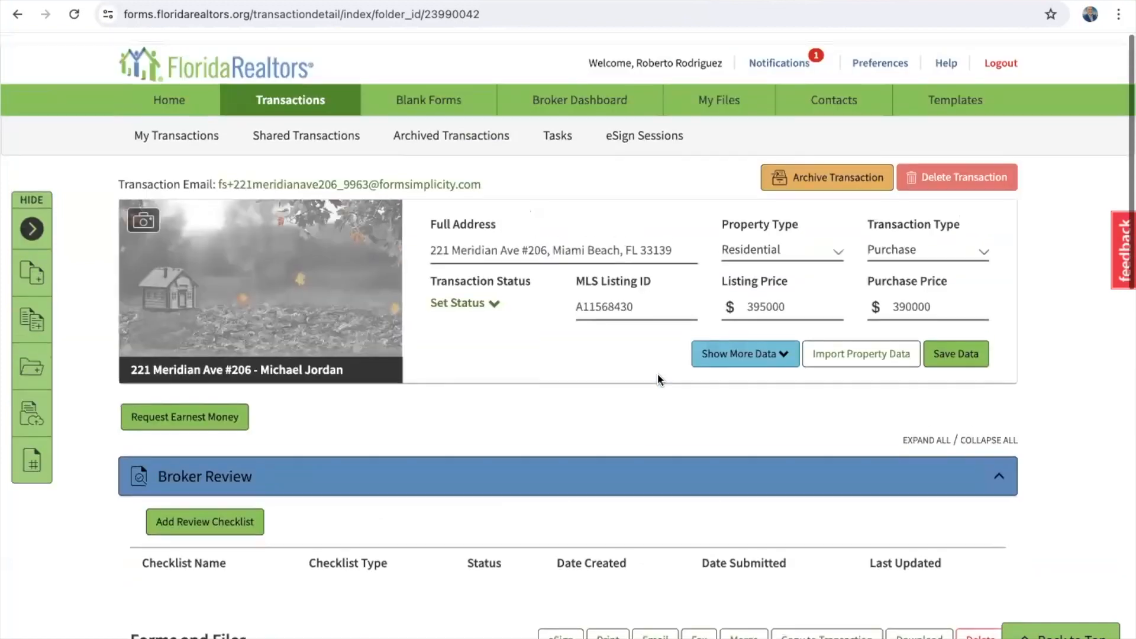
{"action": "scroll", "coordinate": [659, 374], "scroll_direction": "down", "scroll_amount": 1}
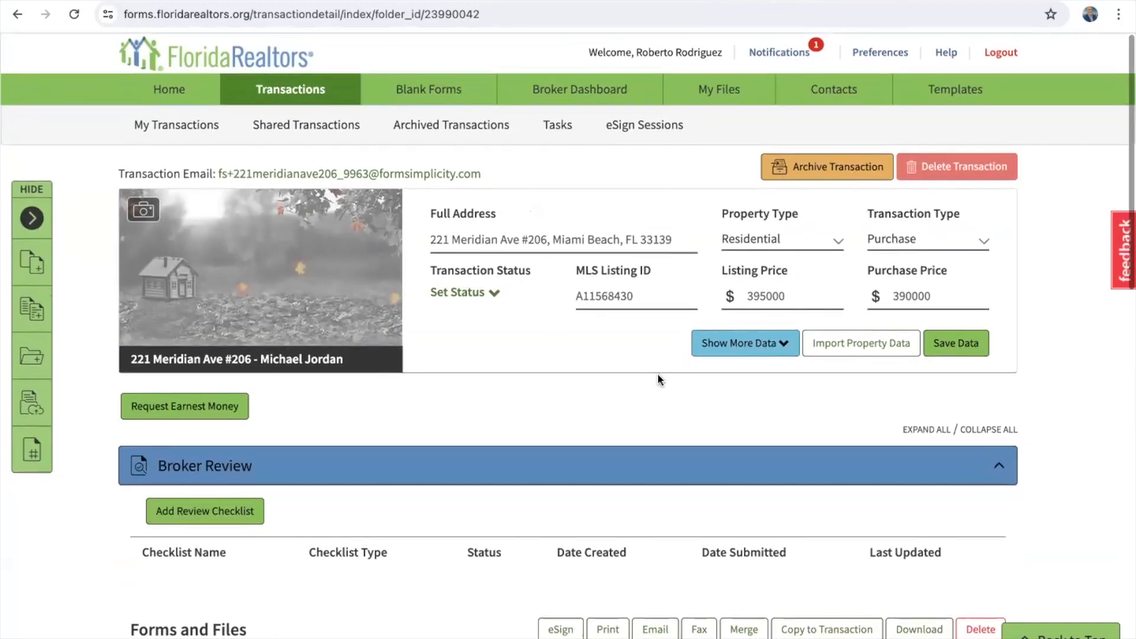
{"action": "left_click", "coordinate": [642, 137]}
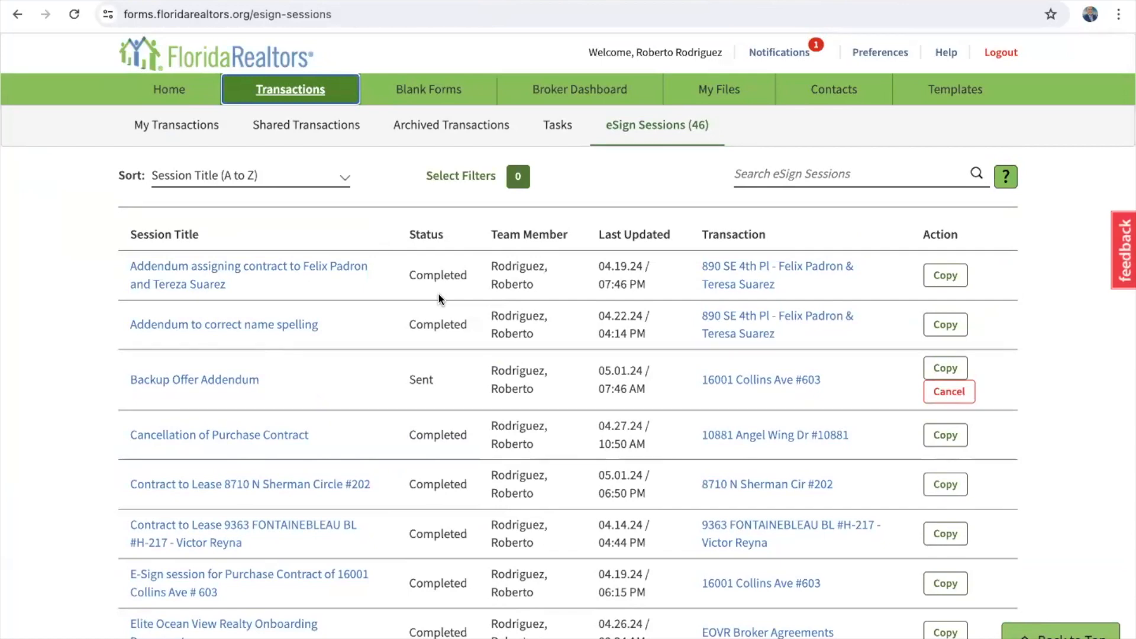
{"action": "scroll", "coordinate": [438, 293], "scroll_direction": "down", "scroll_amount": 2}
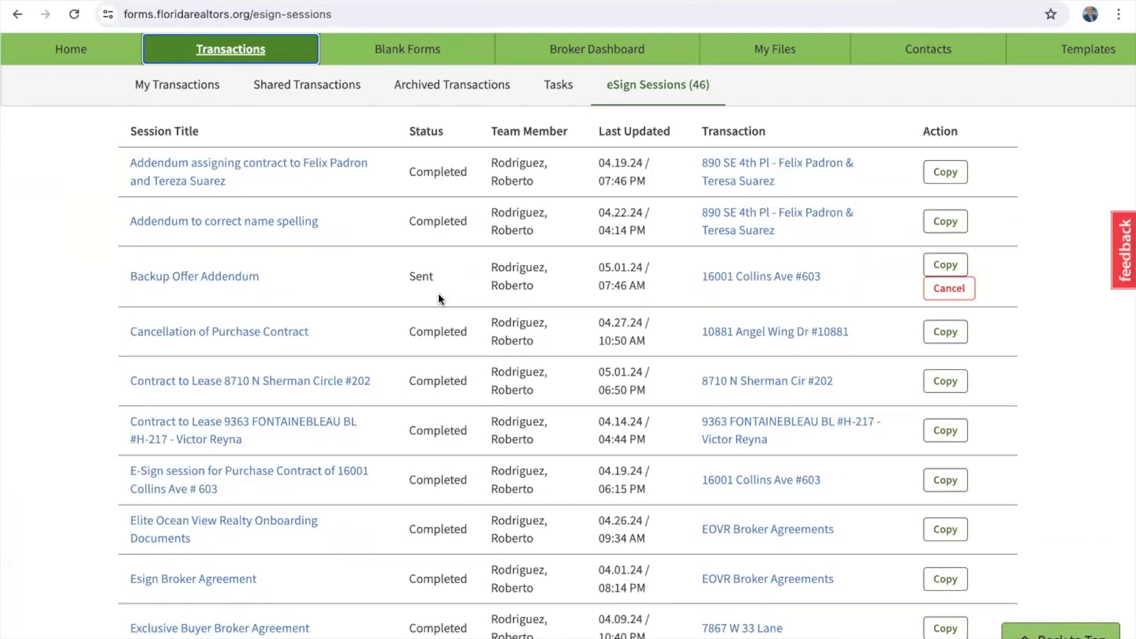
{"action": "scroll", "coordinate": [438, 292], "scroll_direction": "down", "scroll_amount": 1}
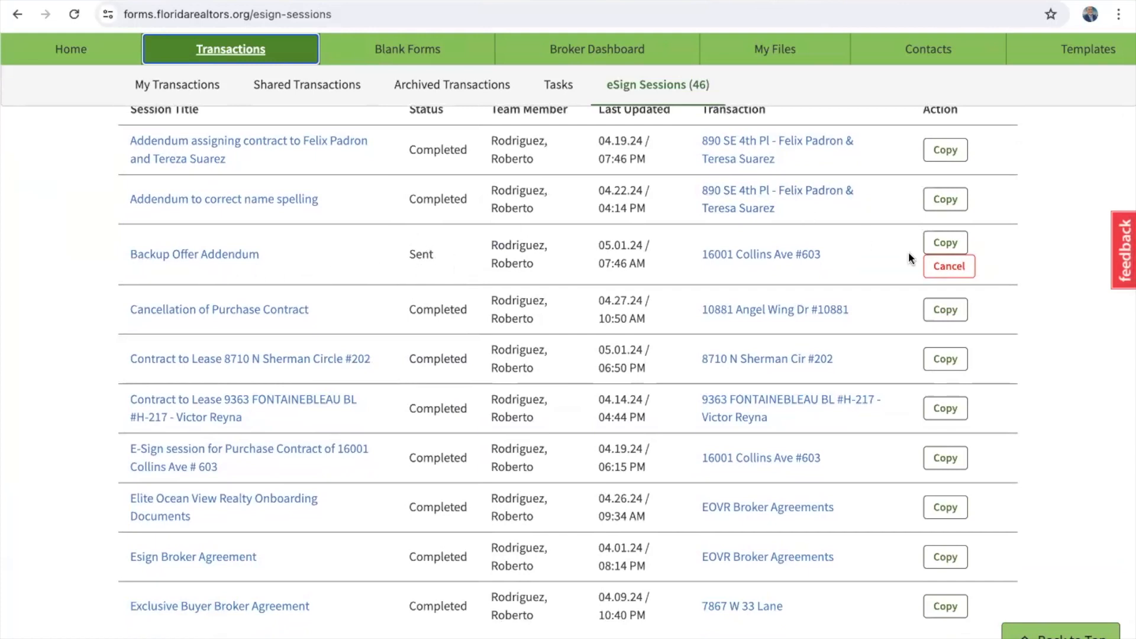
Step: Cancel the in-progress Backup Offer Addendum session
{"action": "left_click", "coordinate": [947, 268]}
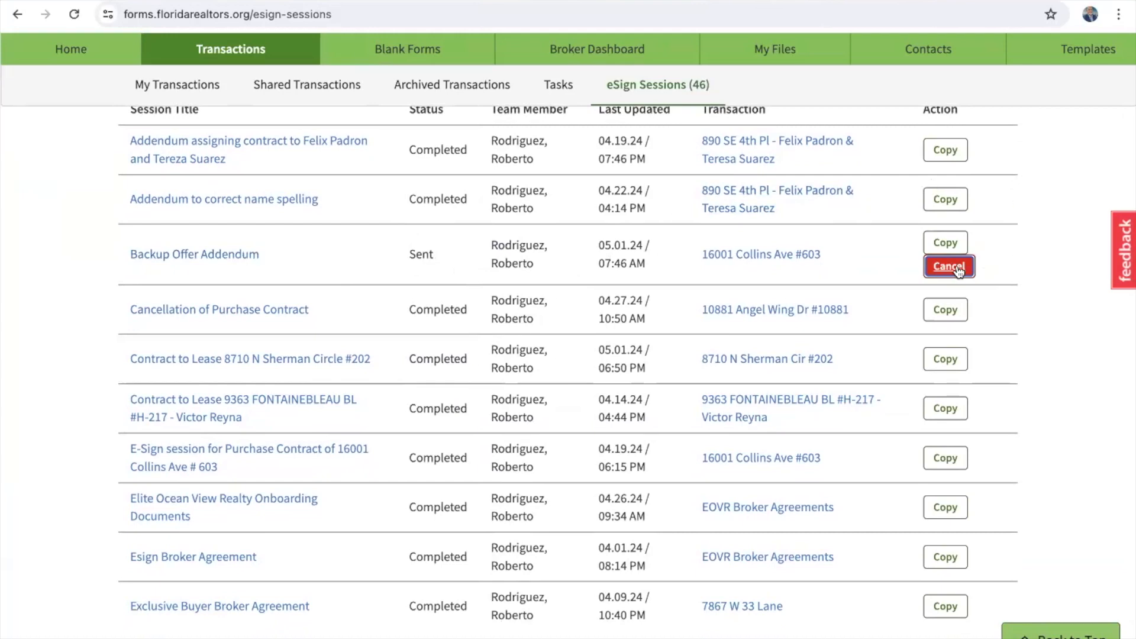
{"action": "scroll", "coordinate": [879, 379], "scroll_direction": "up", "scroll_amount": 2}
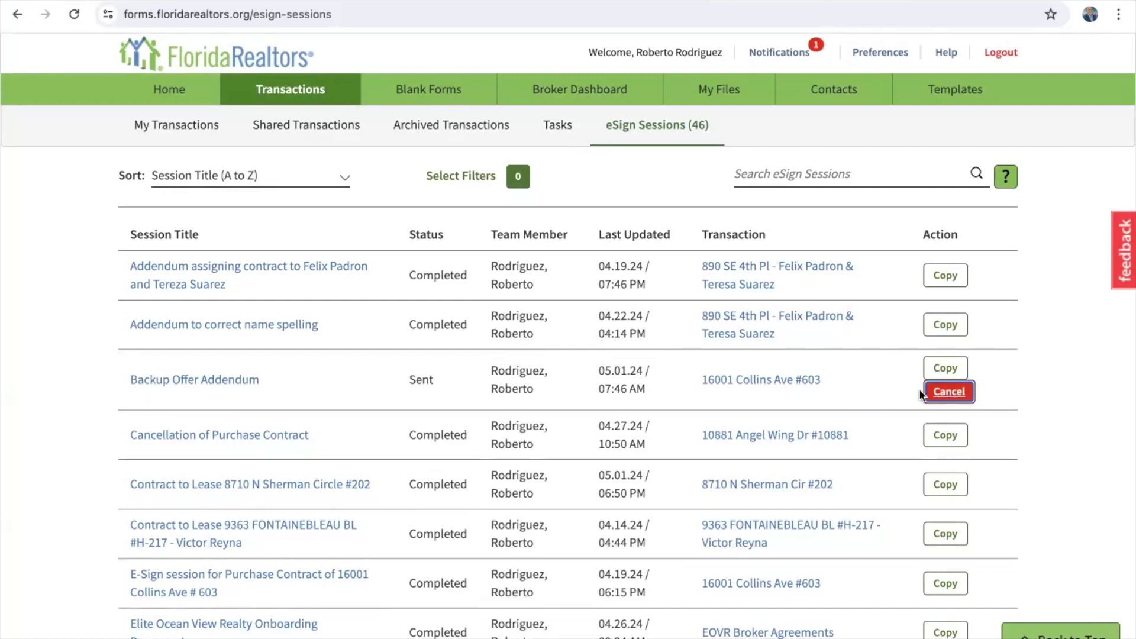
{"action": "left_click", "coordinate": [234, 377]}
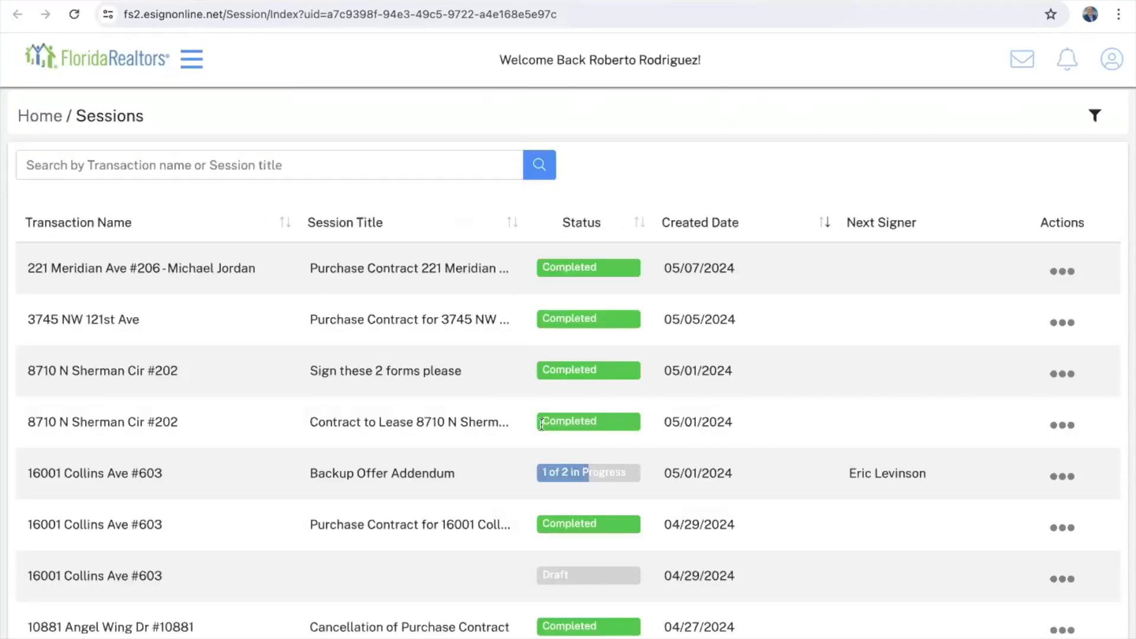
Step: Cancel the Backup Offer Addendum session in eSignOnline without sending signers a cancellation notice
{"action": "scroll", "coordinate": [541, 424], "scroll_direction": "down", "scroll_amount": 2}
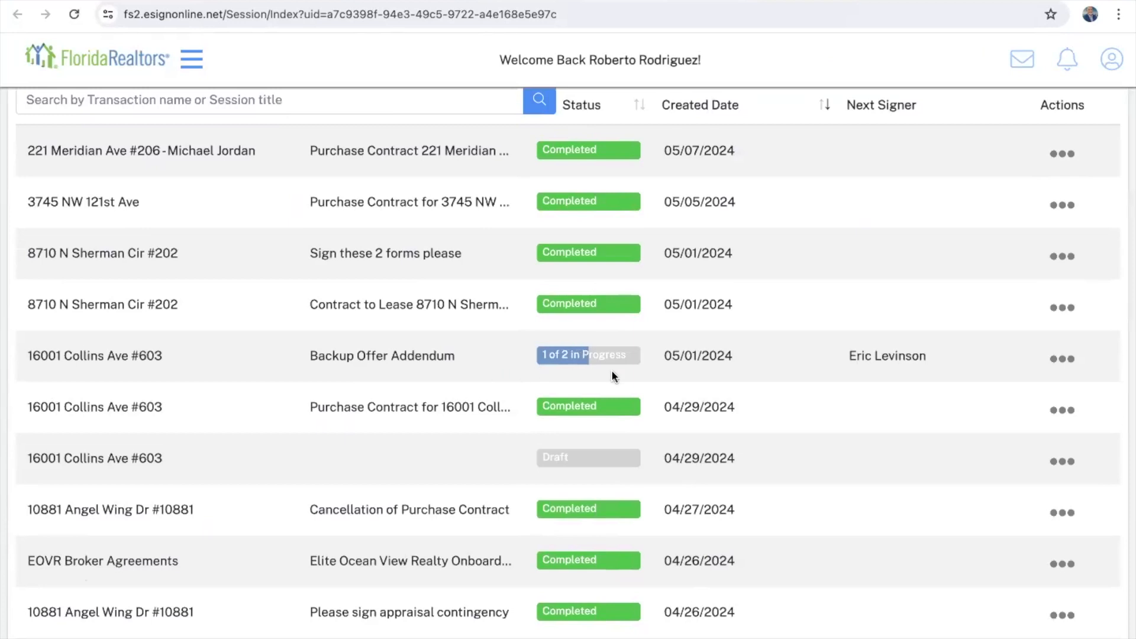
{"action": "scroll", "coordinate": [612, 373], "scroll_direction": "up", "scroll_amount": 1}
{"action": "scroll", "coordinate": [612, 371], "scroll_direction": "up", "scroll_amount": 1}
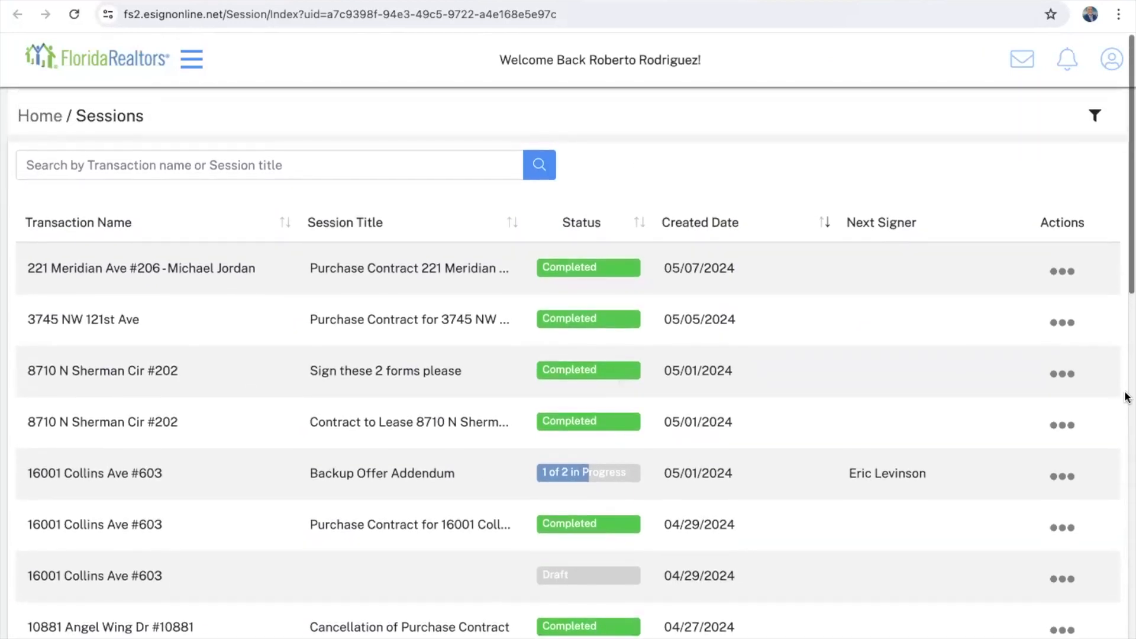
{"action": "left_click", "coordinate": [1060, 476]}
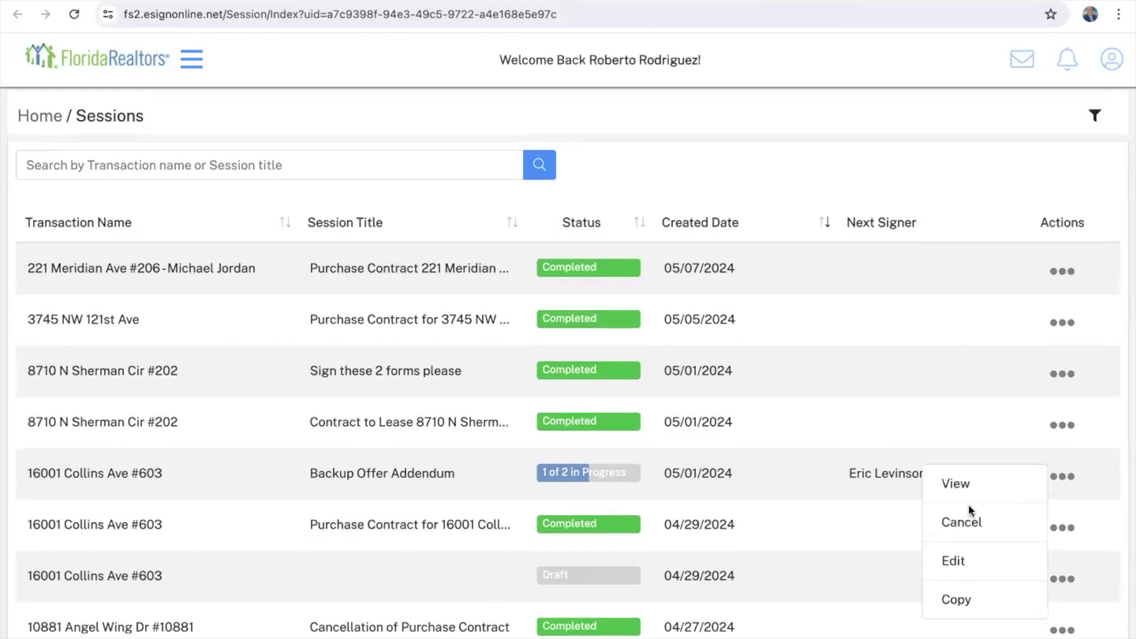
{"action": "left_click", "coordinate": [964, 523]}
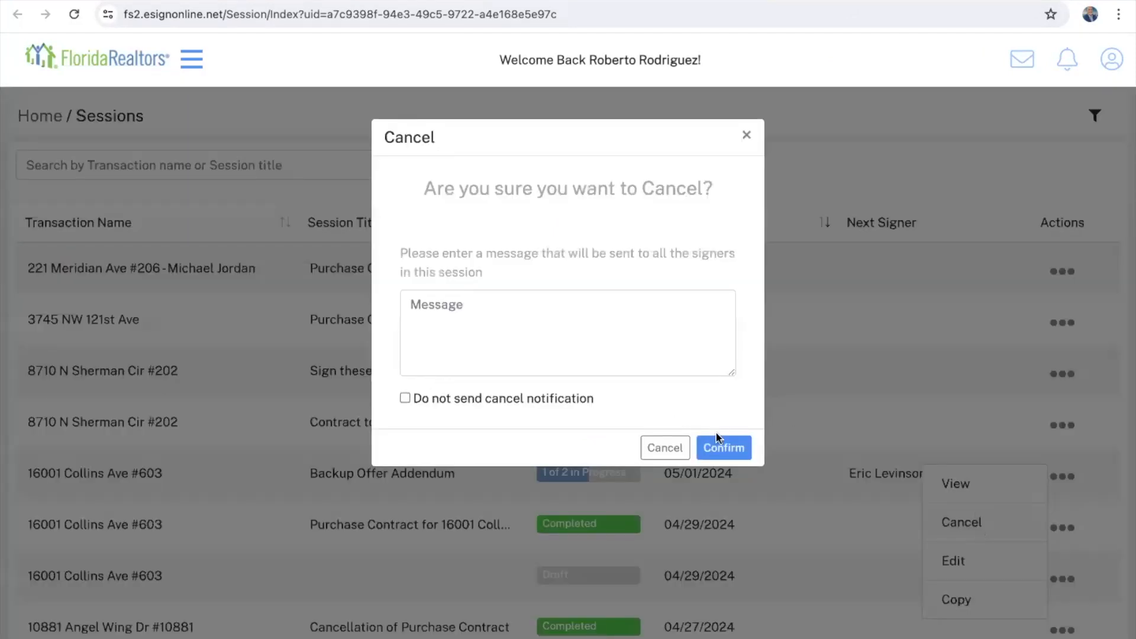
{"action": "left_click", "coordinate": [405, 398]}
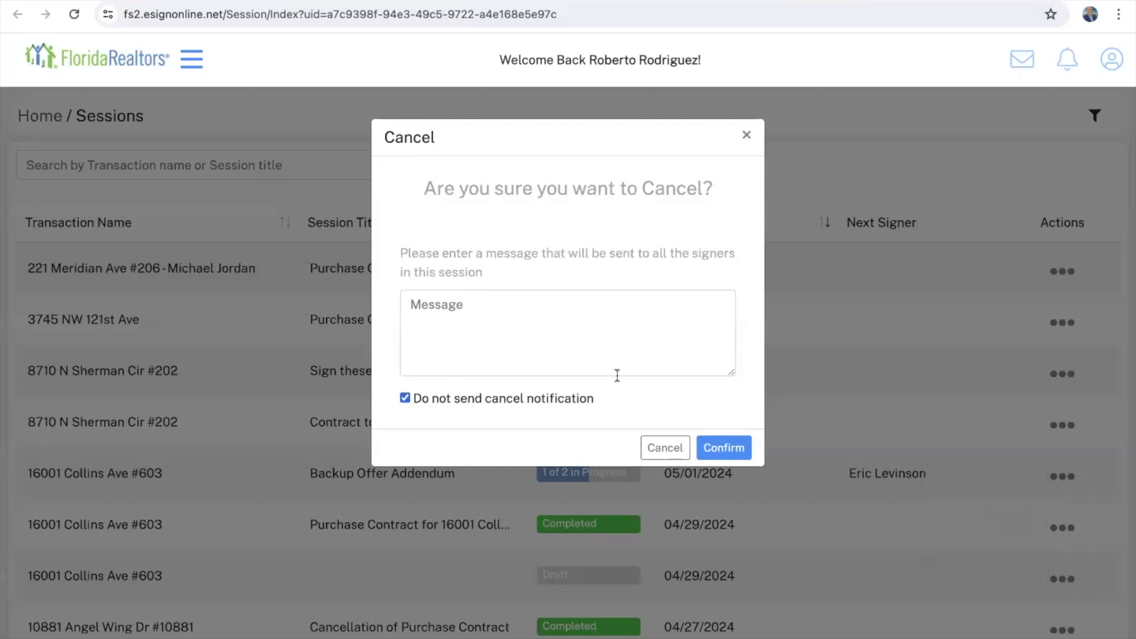
{"action": "left_click", "coordinate": [725, 448]}
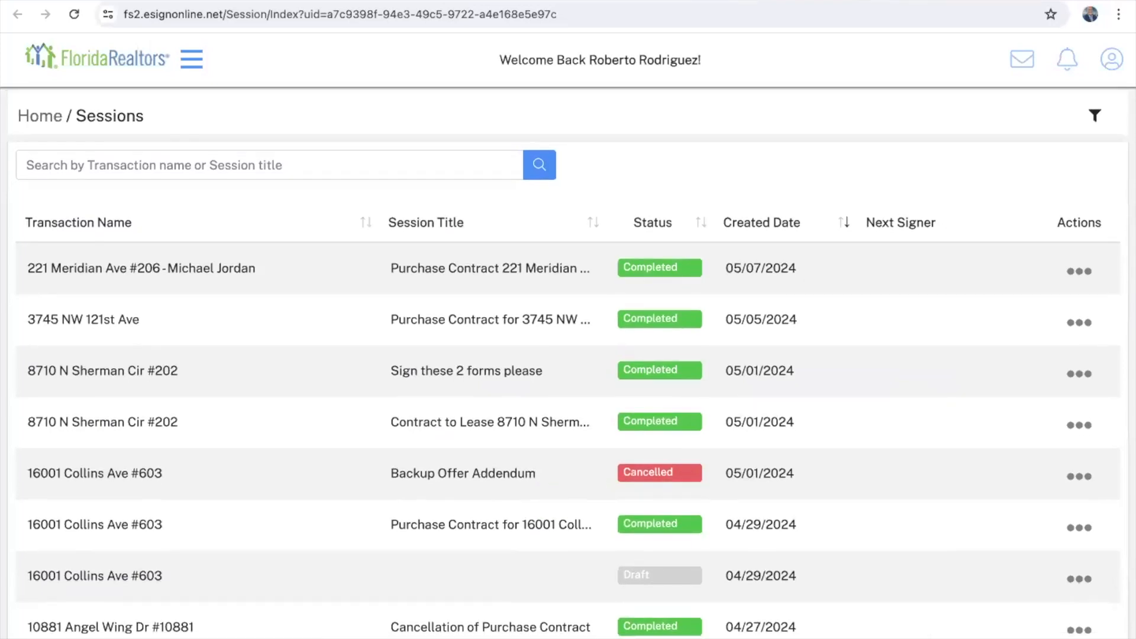
Step: Return to the Form Simplicity eSign sessions list, sorted by Session Title A to Z
{"action": "left_click", "coordinate": [739, 1]}
{"action": "left_click", "coordinate": [828, 1]}
{"action": "scroll", "coordinate": [176, 468], "scroll_direction": "down", "scroll_amount": 1}
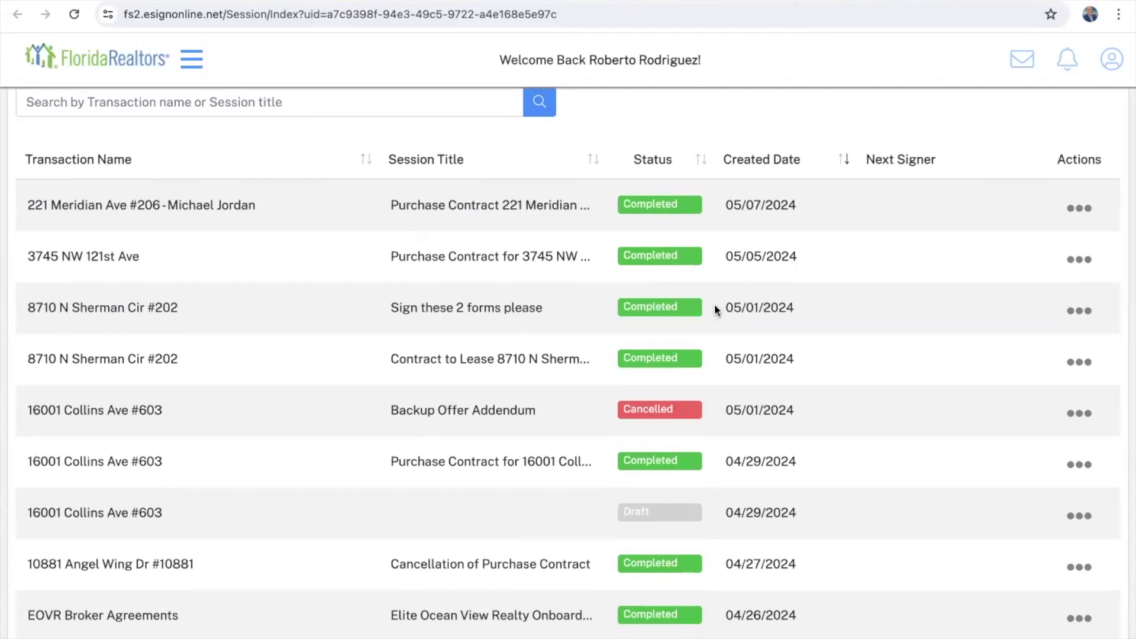
{"action": "scroll", "coordinate": [665, 456], "scroll_direction": "down", "scroll_amount": 3}
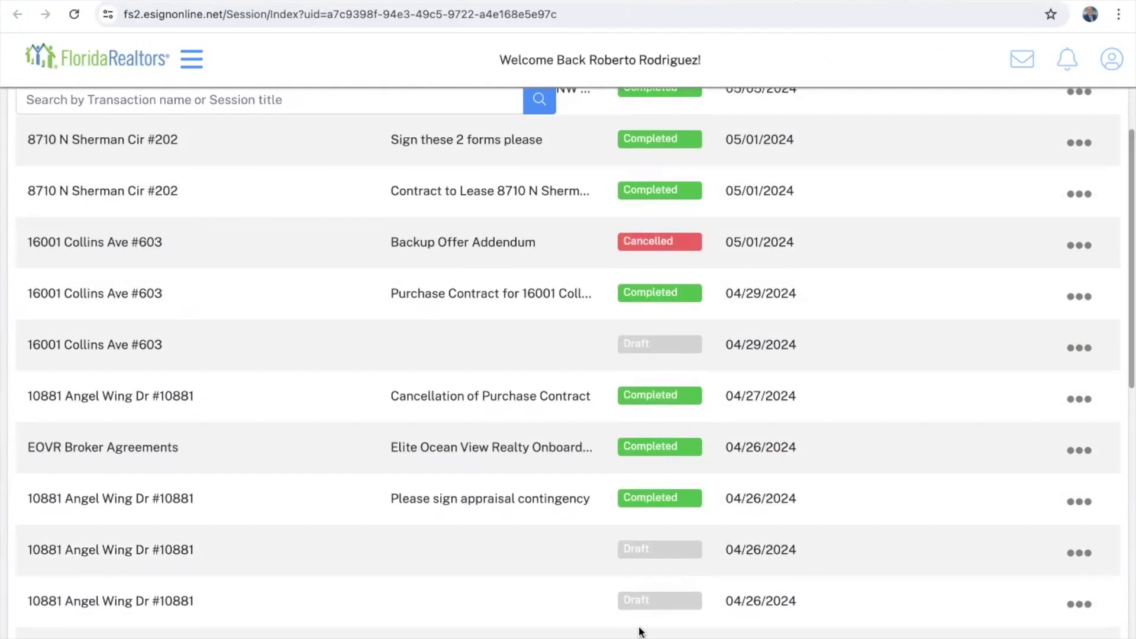
{"action": "scroll", "coordinate": [644, 538], "scroll_direction": "down", "scroll_amount": 3}
{"action": "scroll", "coordinate": [644, 541], "scroll_direction": "down", "scroll_amount": 3}
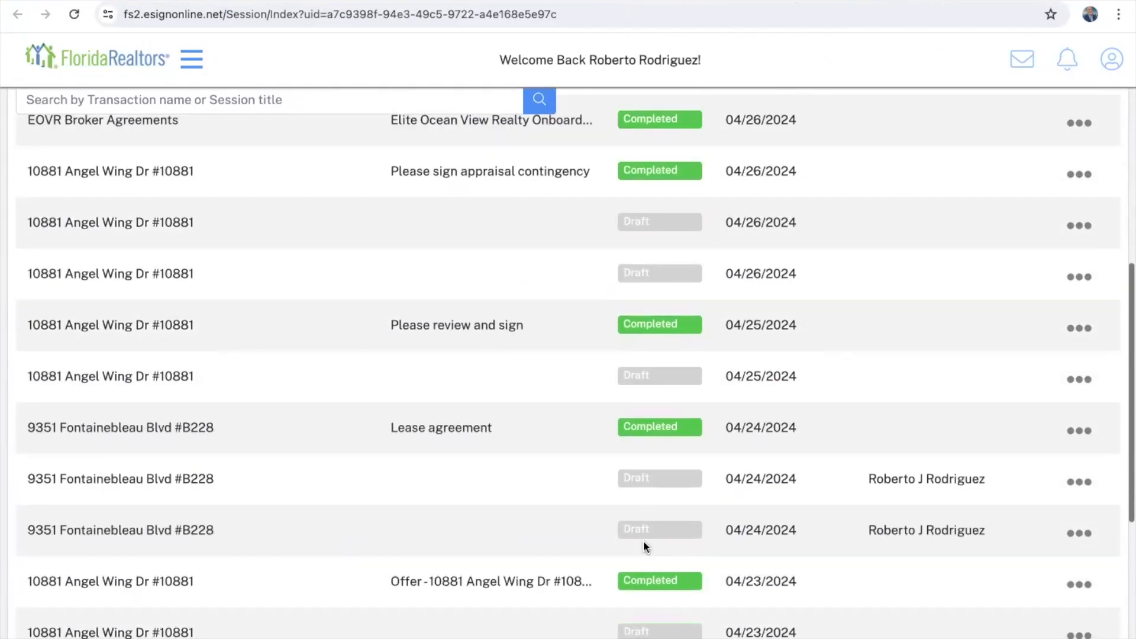
{"action": "scroll", "coordinate": [644, 541], "scroll_direction": "down", "scroll_amount": 3}
{"action": "scroll", "coordinate": [644, 541], "scroll_direction": "up", "scroll_amount": 12}
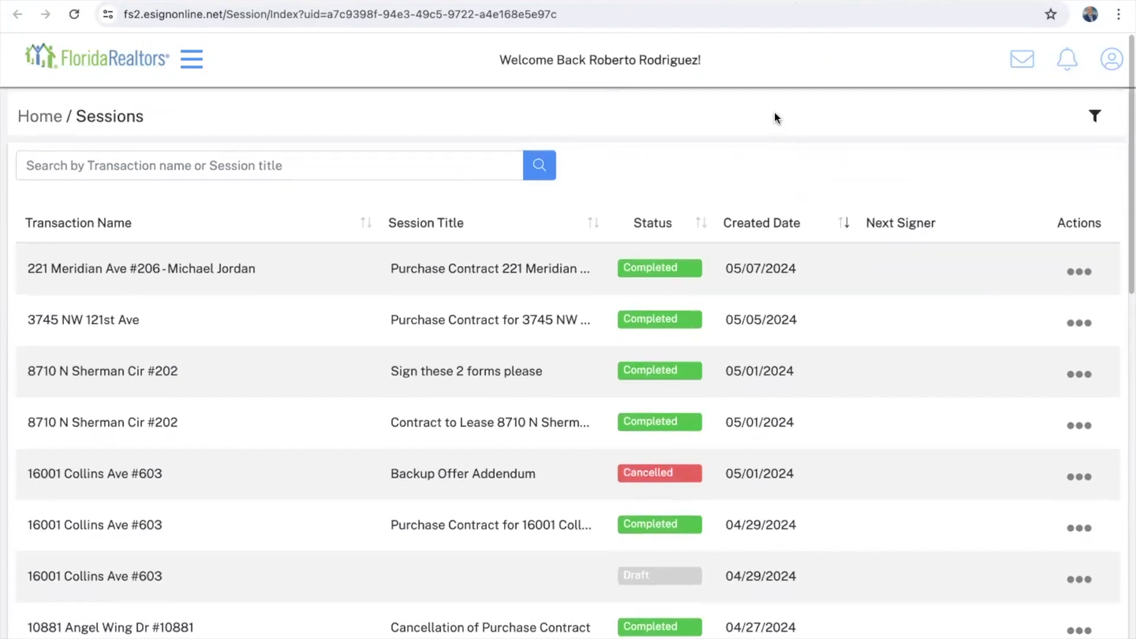
{"action": "left_click", "coordinate": [285, 0]}
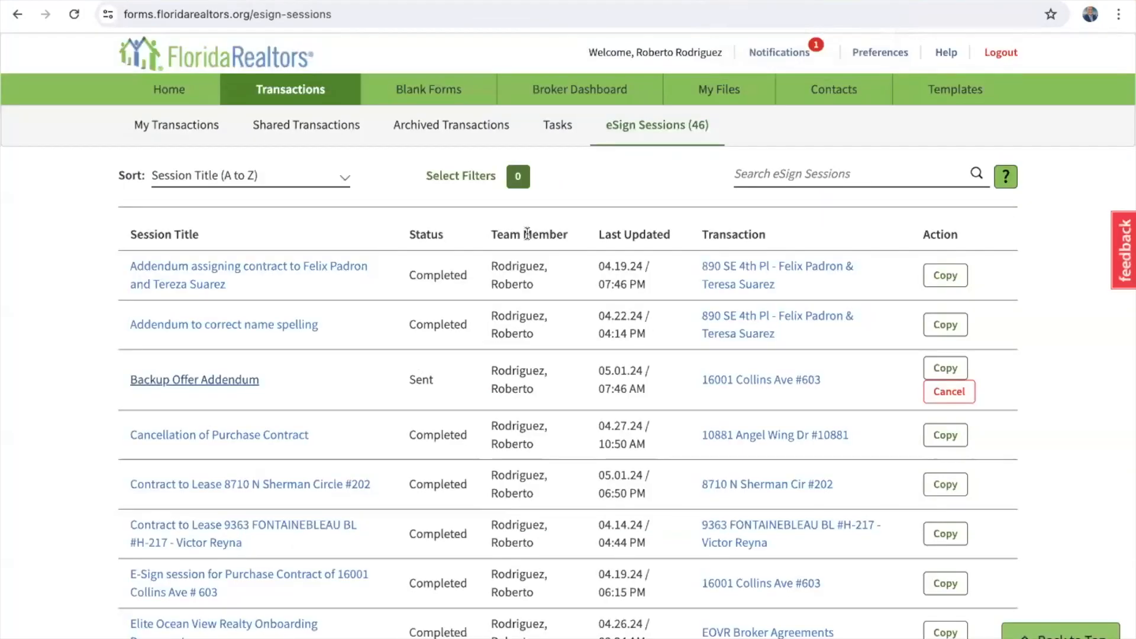
{"action": "left_click", "coordinate": [289, 93]}
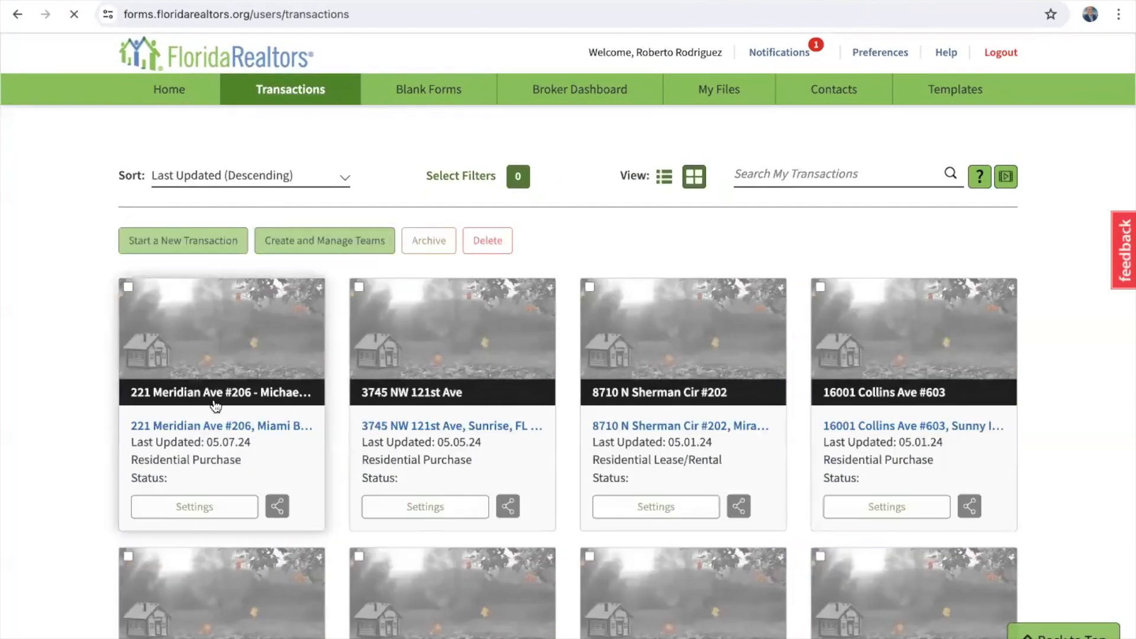
{"action": "left_click", "coordinate": [208, 427]}
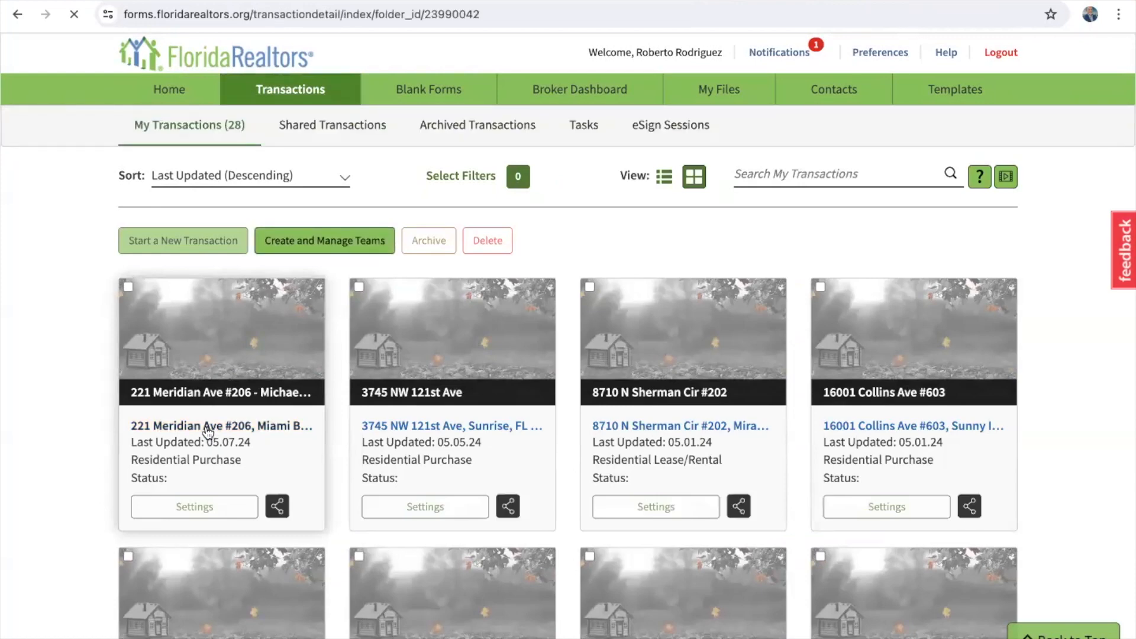
{"action": "scroll", "coordinate": [207, 433], "scroll_direction": "down", "scroll_amount": 8}
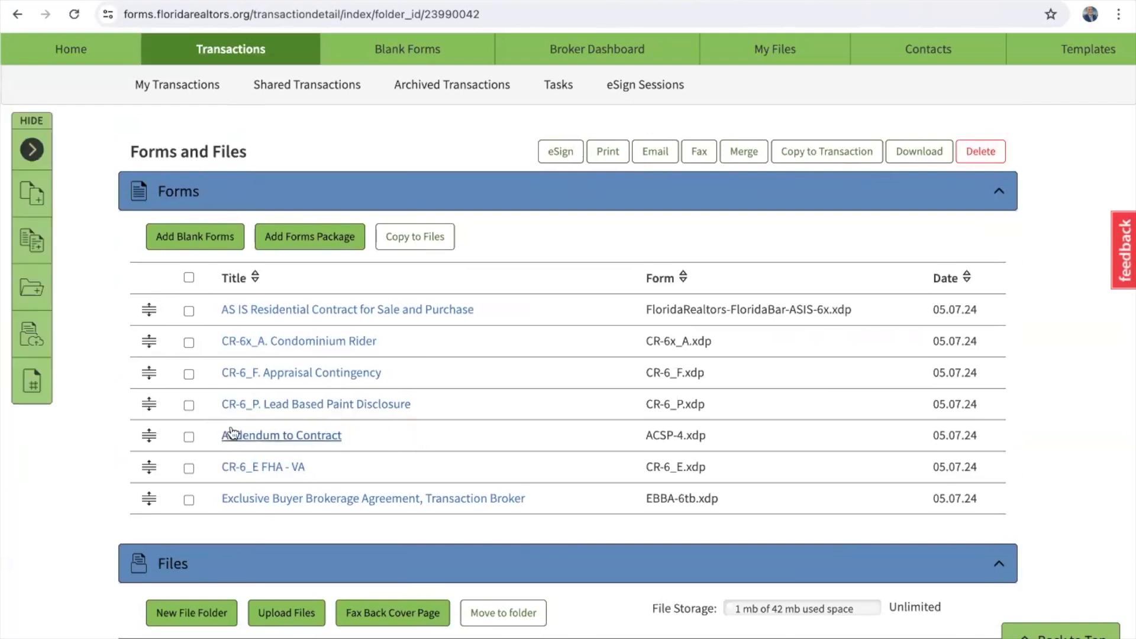
Step: Open Addendum to Contract and enter Addendum No. 1 with effective date May 7, 2024
{"action": "left_click", "coordinate": [314, 436]}
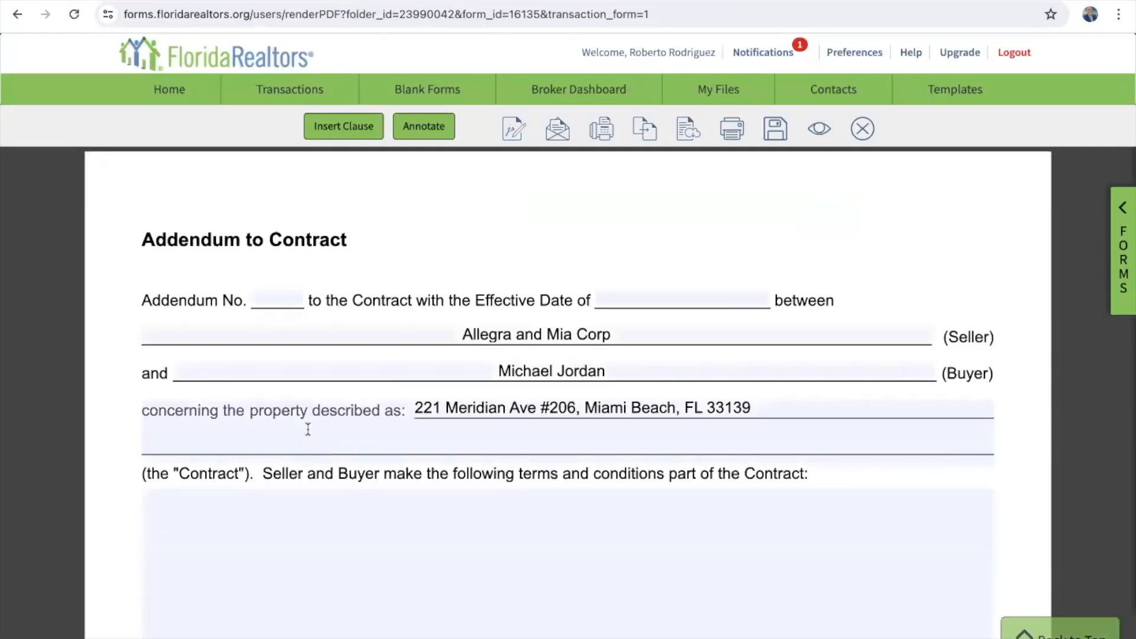
{"action": "left_click", "coordinate": [283, 294]}
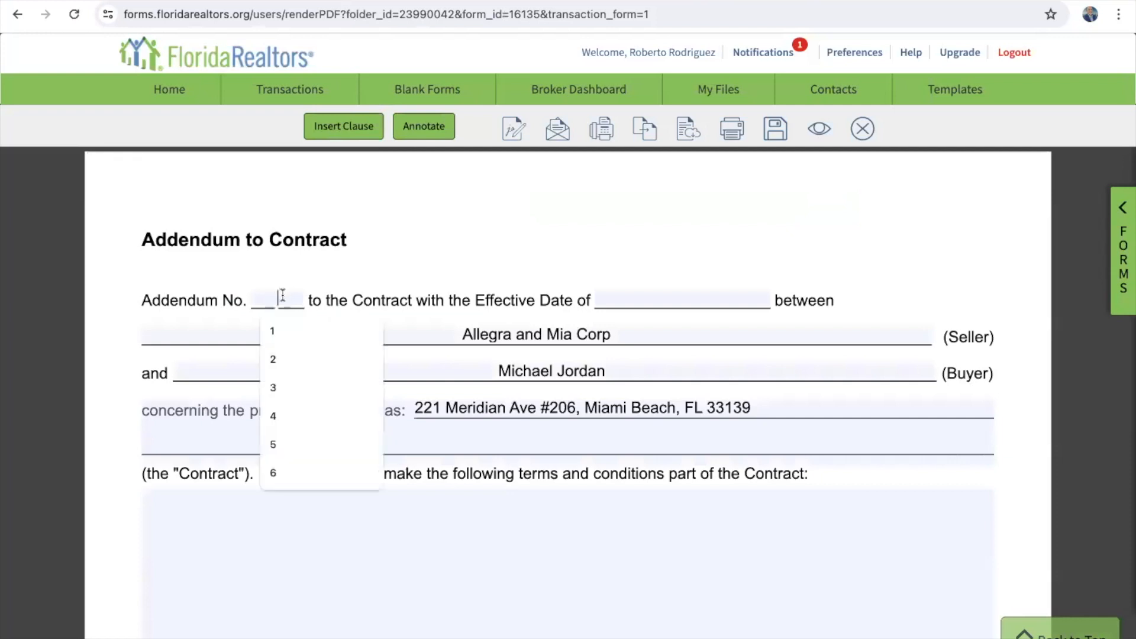
{"action": "type", "text": "1"}
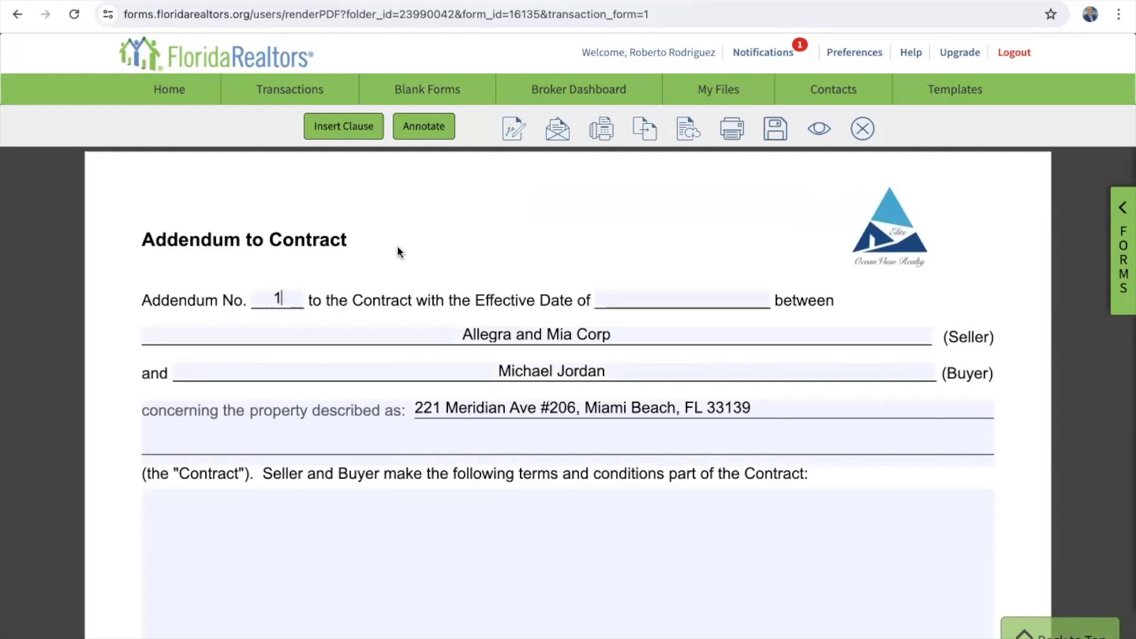
{"action": "left_click", "coordinate": [638, 297]}
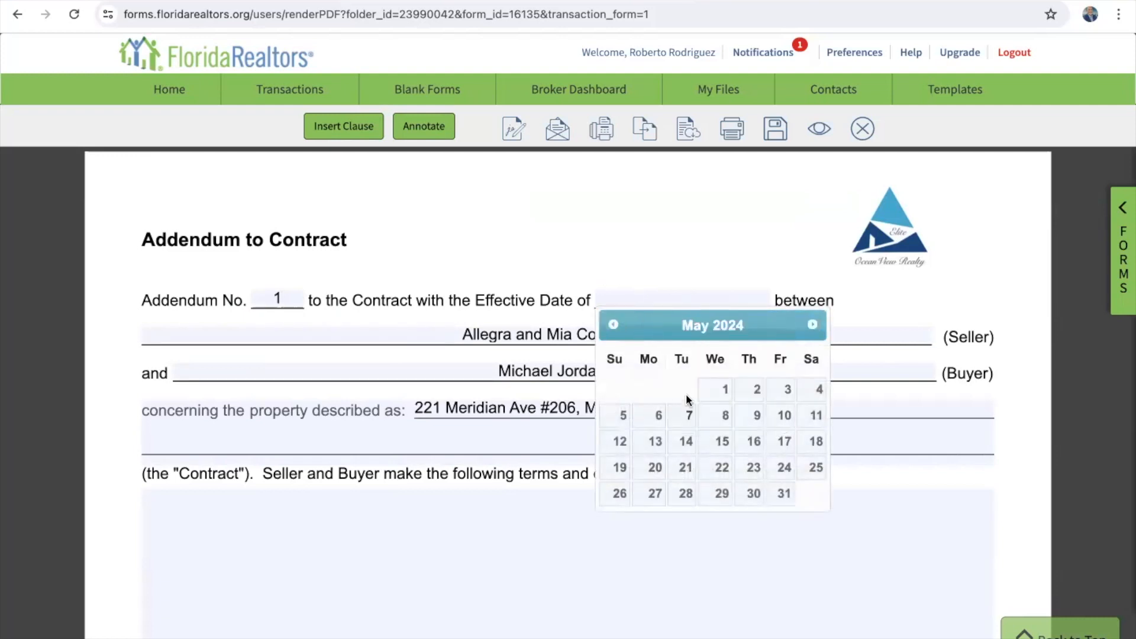
{"action": "left_click", "coordinate": [687, 415]}
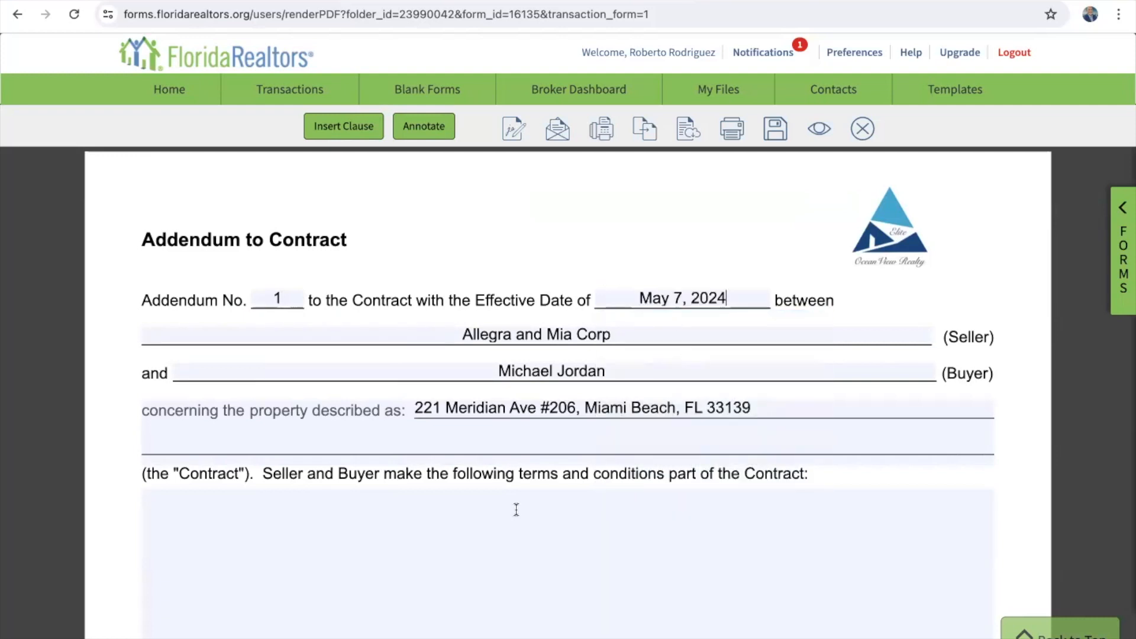
{"action": "scroll", "coordinate": [491, 569], "scroll_direction": "down", "scroll_amount": 3}
{"action": "left_click", "coordinate": [379, 336]}
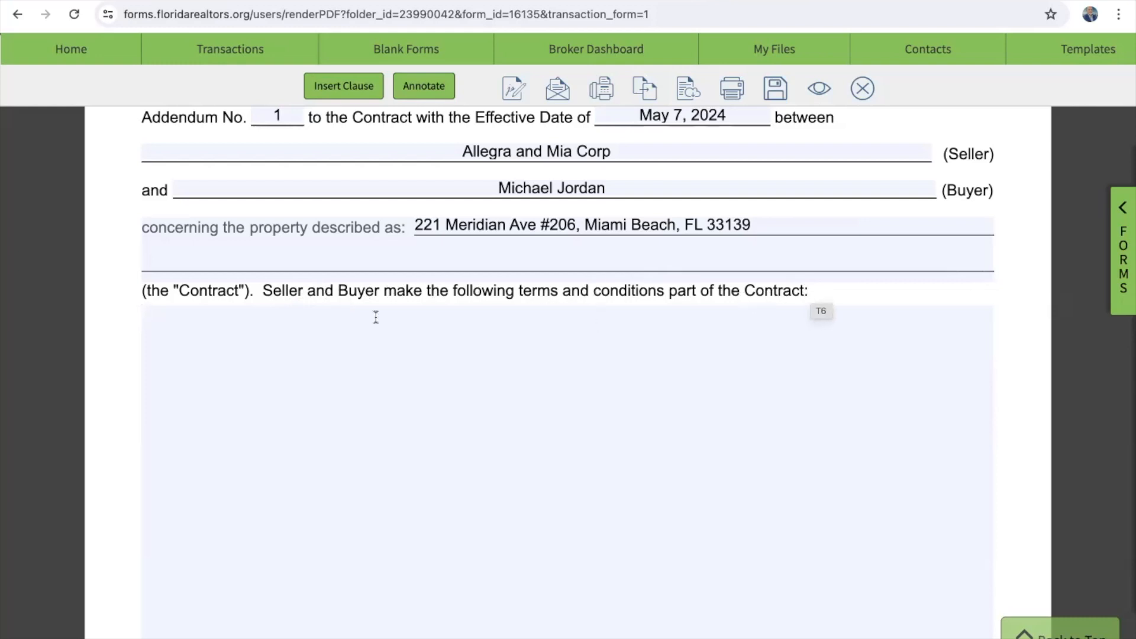
Step: Write terms extending the inspection date to May 20th, 2024, with all other contract terms unchanged
{"action": "type", "text": "Seller asnd"}
{"action": "key", "text": "BackSpace"}
{"action": "key", "text": "BackSpace"}
{"action": "key", "text": "BackSpace"}
{"action": "type", "text": "nd "}
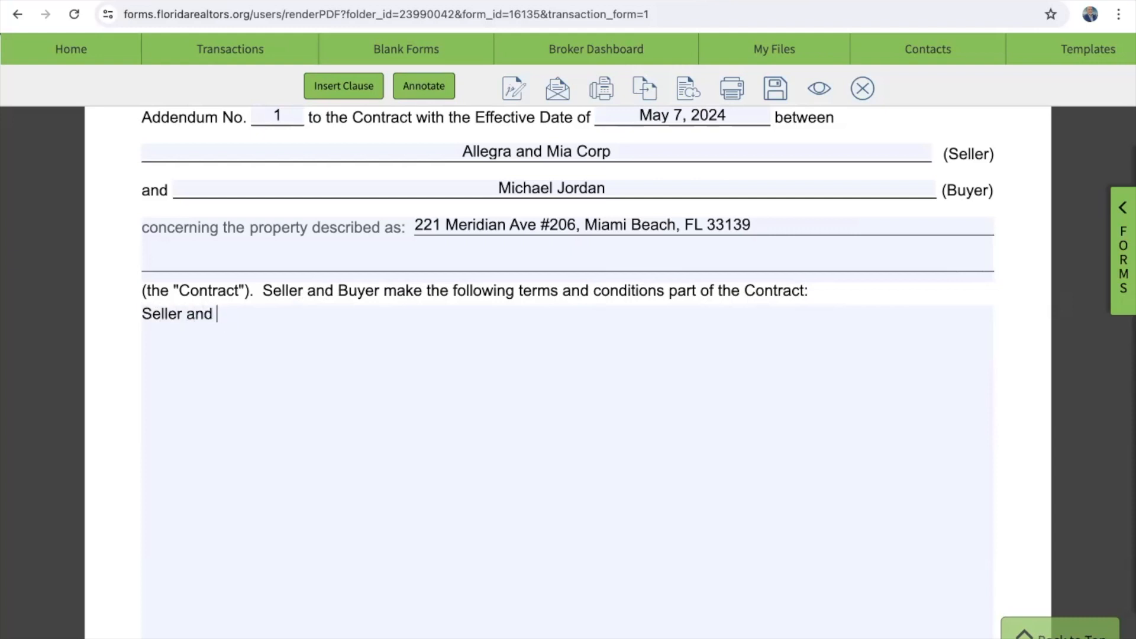
{"action": "type", "text": "Buyer agree to "}
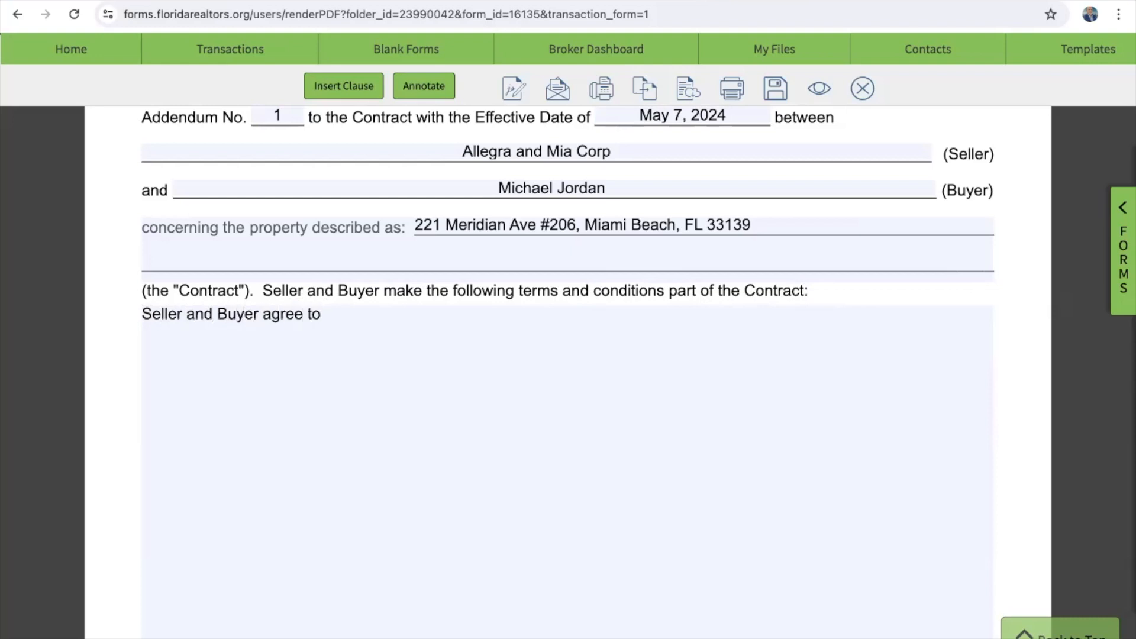
{"action": "type", "text": "extend the inspection date to"}
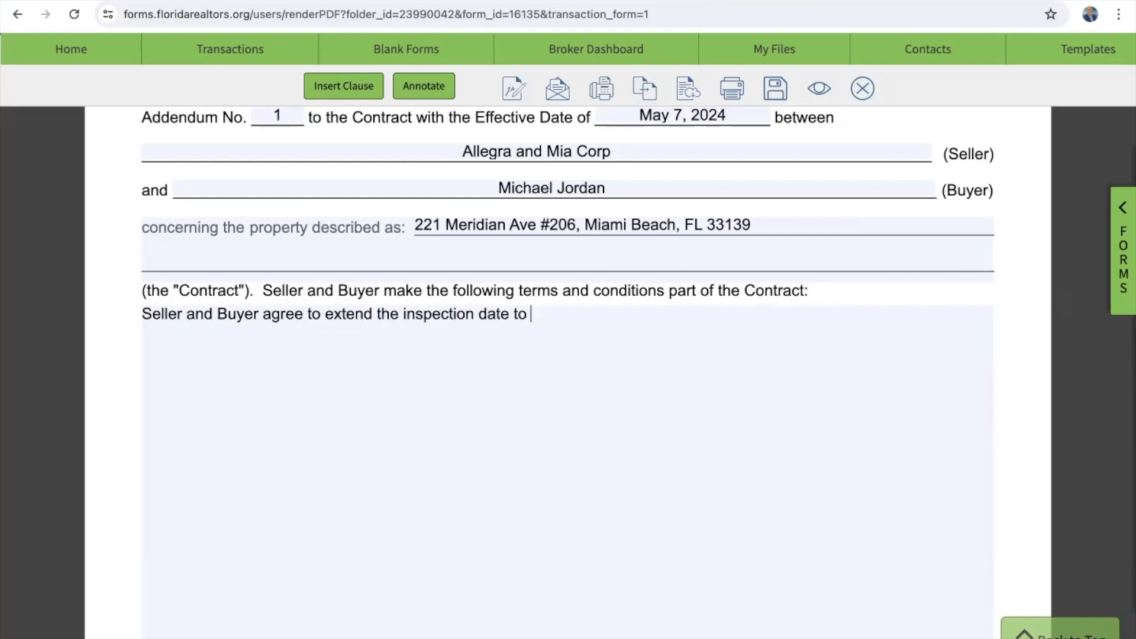
{"action": "type", "text": " May 20th, 2024"}
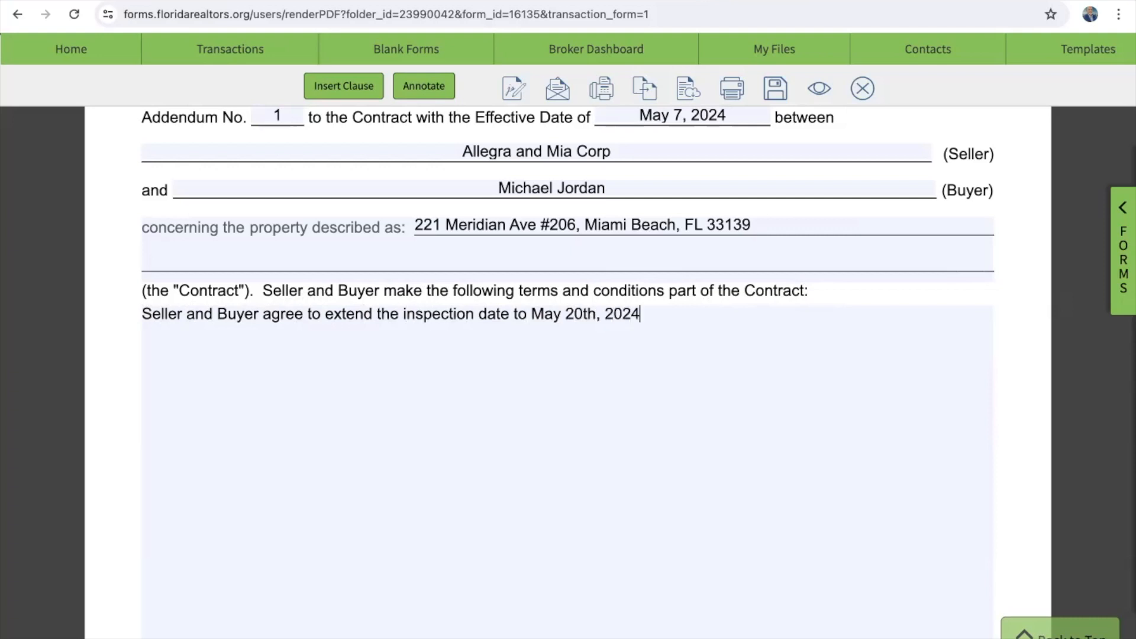
{"action": "type", "text": "."}
{"action": "key", "text": "Return"}
{"action": "type", "text": "All other terms and conditi"}
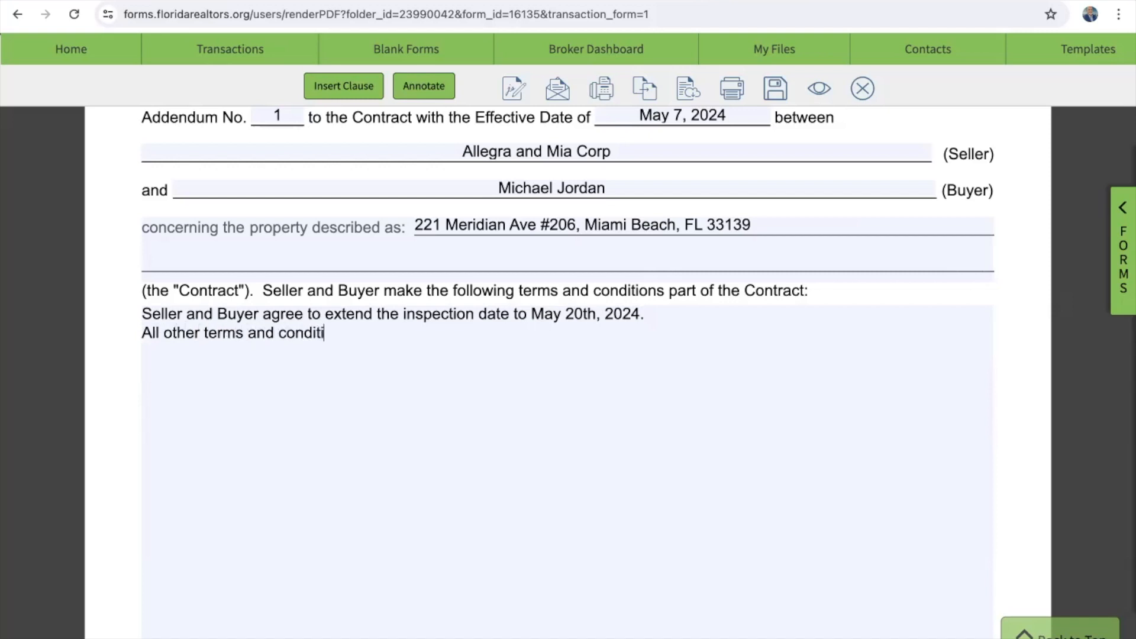
{"action": "type", "text": "ons of the con"}
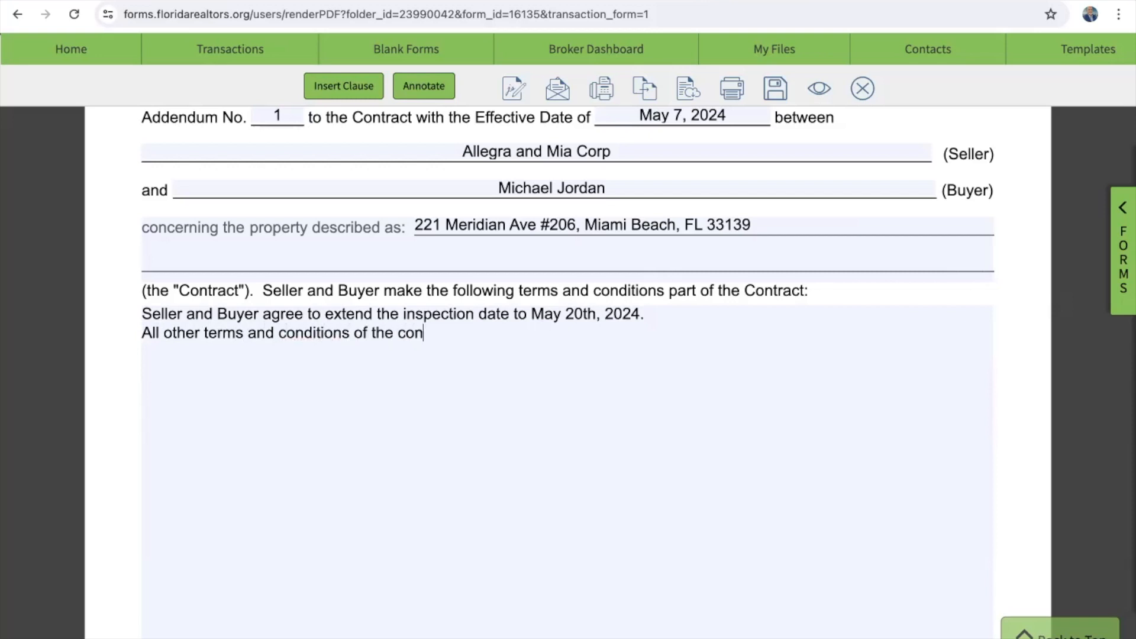
{"action": "type", "text": "tract remain the same."}
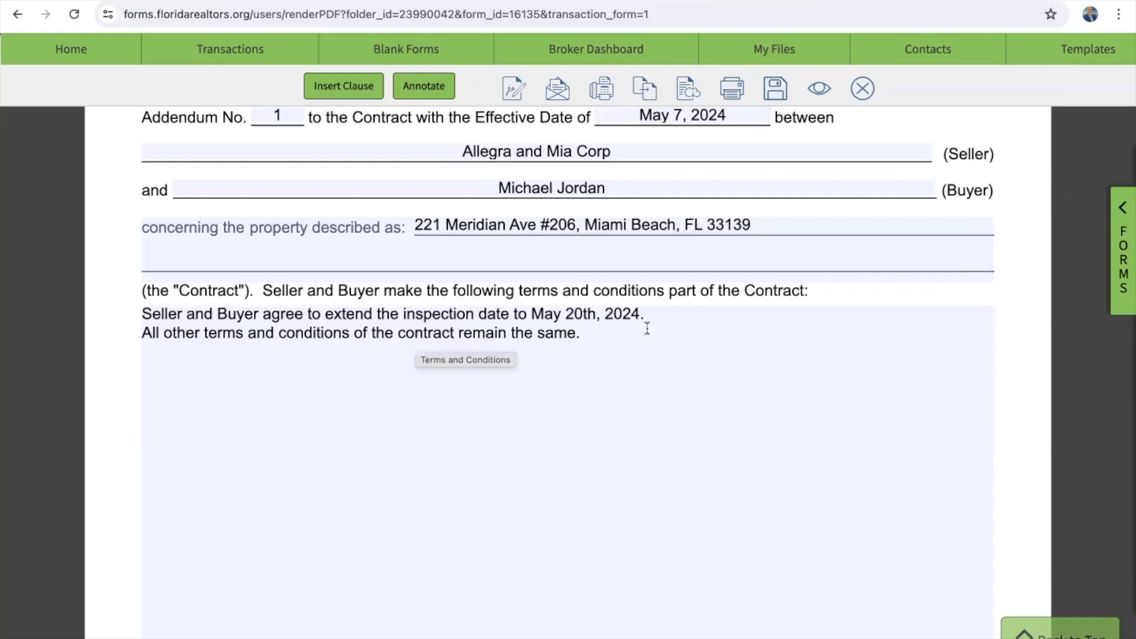
{"action": "scroll", "coordinate": [680, 311], "scroll_direction": "up", "scroll_amount": 2}
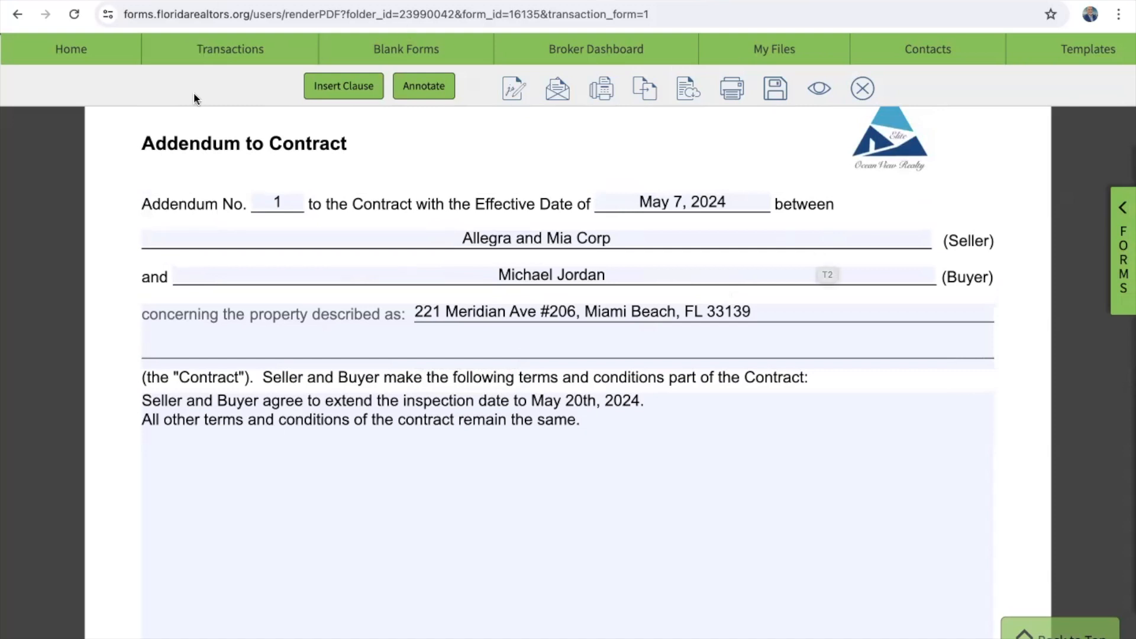
{"action": "scroll", "coordinate": [342, 239], "scroll_direction": "down", "scroll_amount": 2}
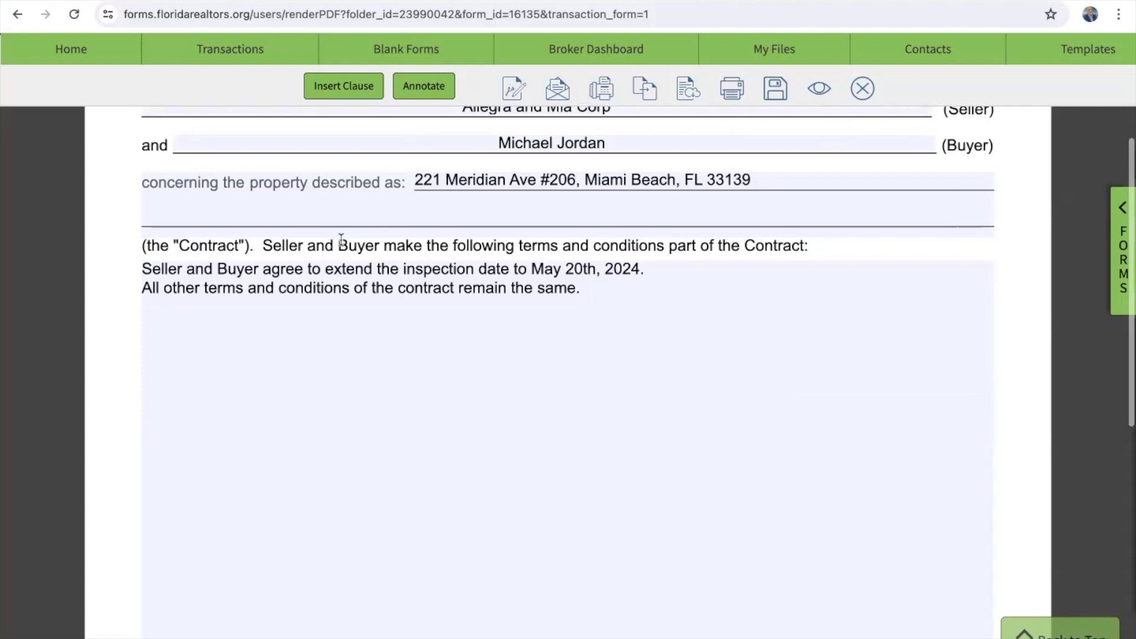
{"action": "scroll", "coordinate": [342, 239], "scroll_direction": "down", "scroll_amount": 4}
Step: Save the completed addendum and close the form
{"action": "scroll", "coordinate": [341, 239], "scroll_direction": "up", "scroll_amount": 10}
{"action": "scroll", "coordinate": [341, 239], "scroll_direction": "down", "scroll_amount": 1}
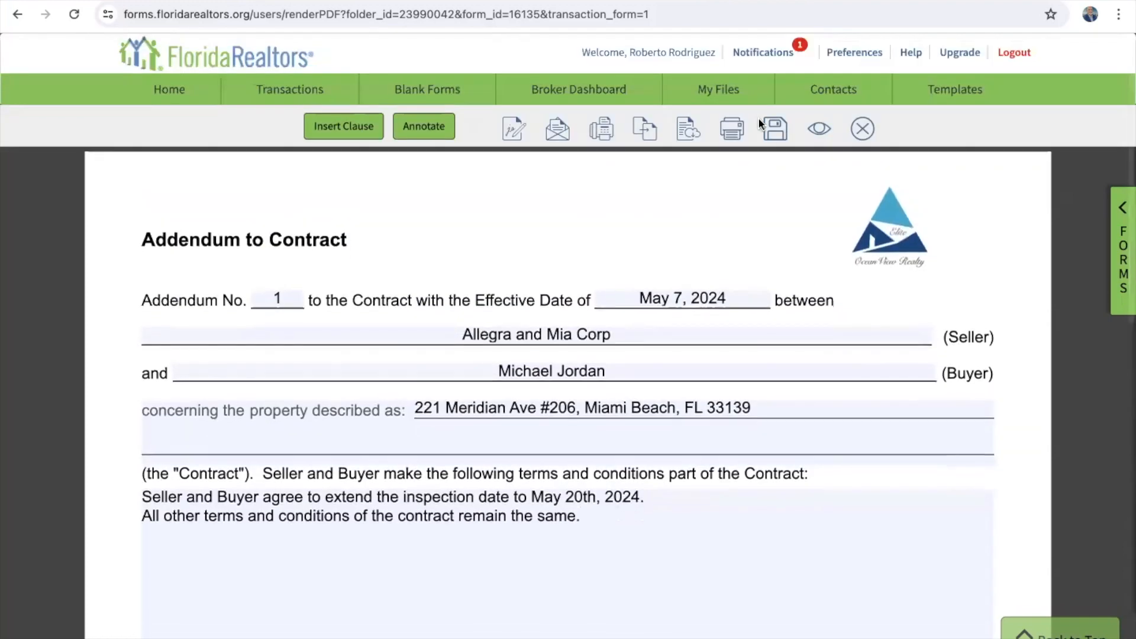
{"action": "left_click", "coordinate": [774, 128]}
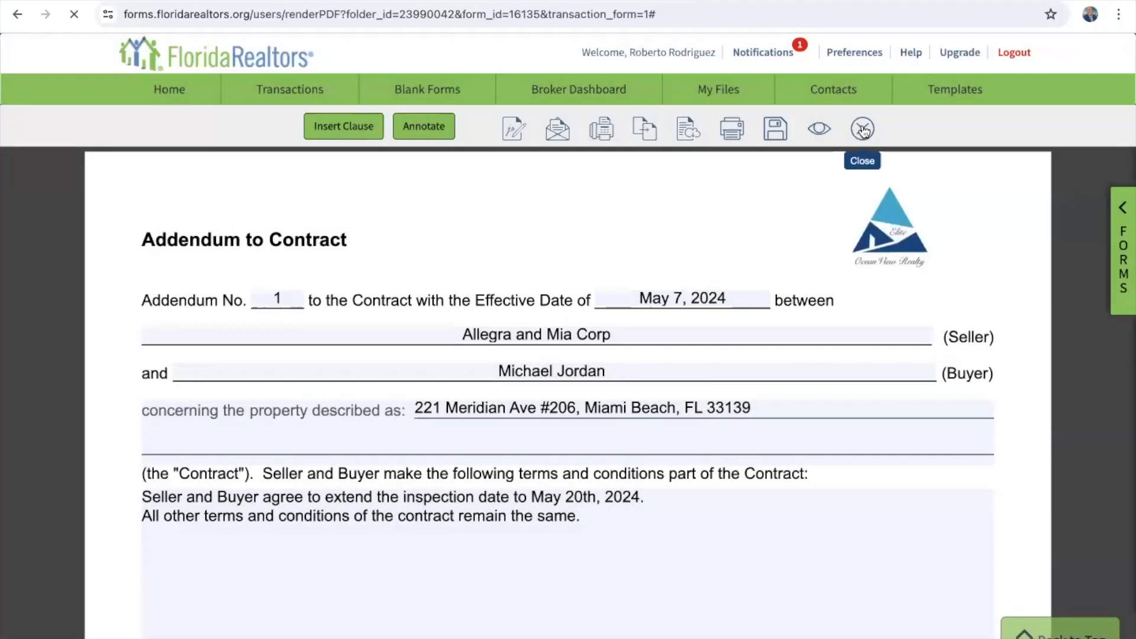
{"action": "left_click", "coordinate": [863, 128]}
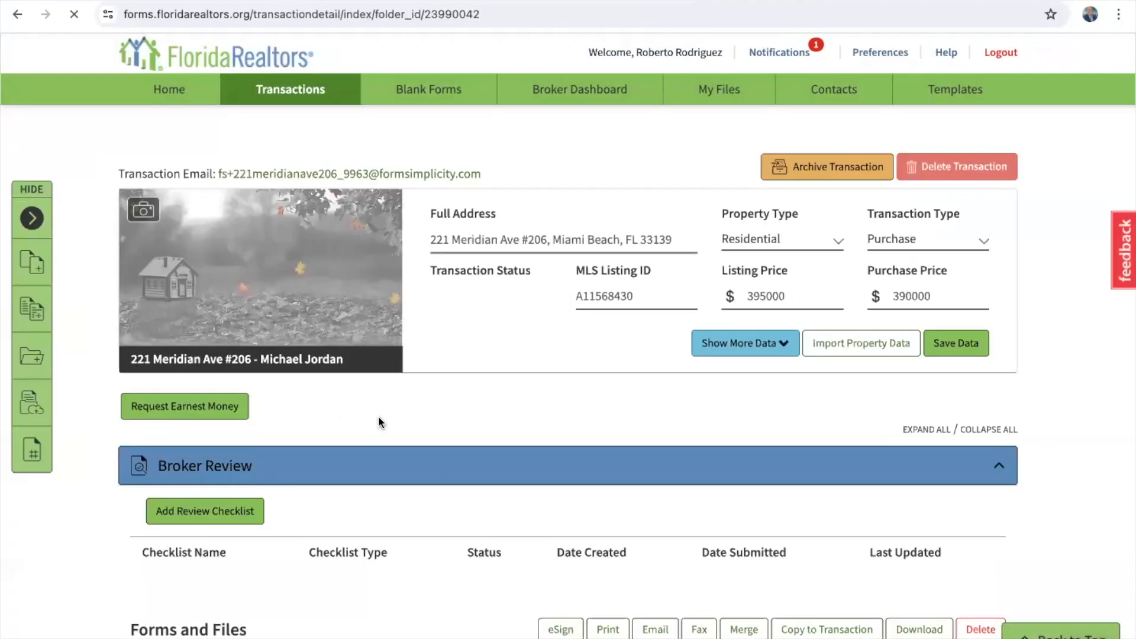
Step: Add a blank Addendum to Contract to the transaction and open 'Addendum to Contract - Copy 1'
{"action": "scroll", "coordinate": [401, 574], "scroll_direction": "down", "scroll_amount": 7}
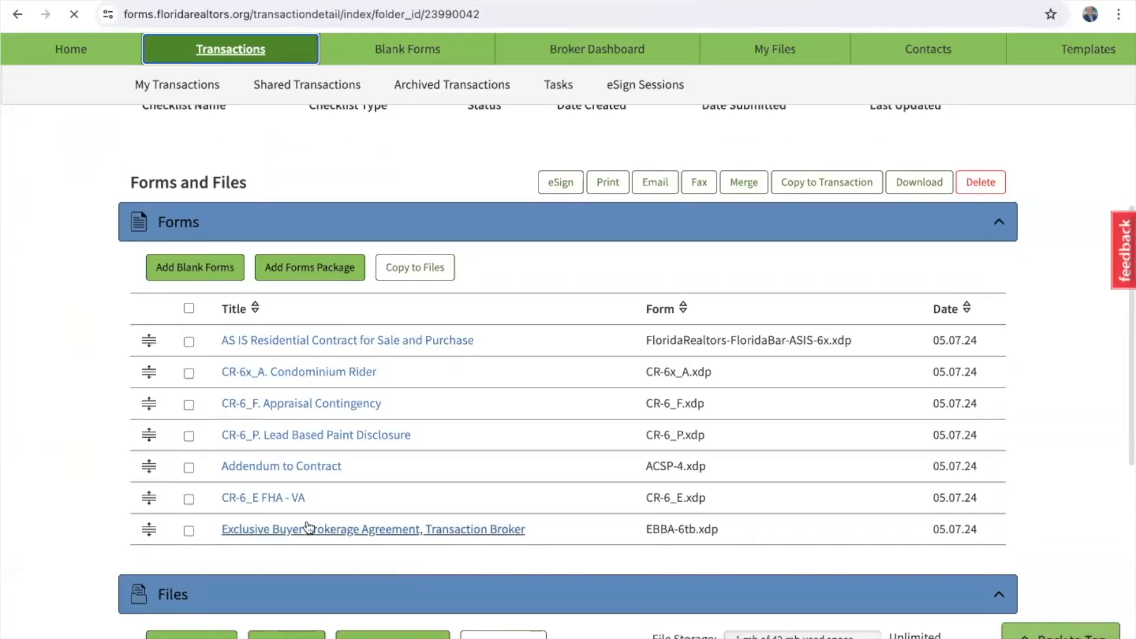
{"action": "left_click", "coordinate": [189, 468]}
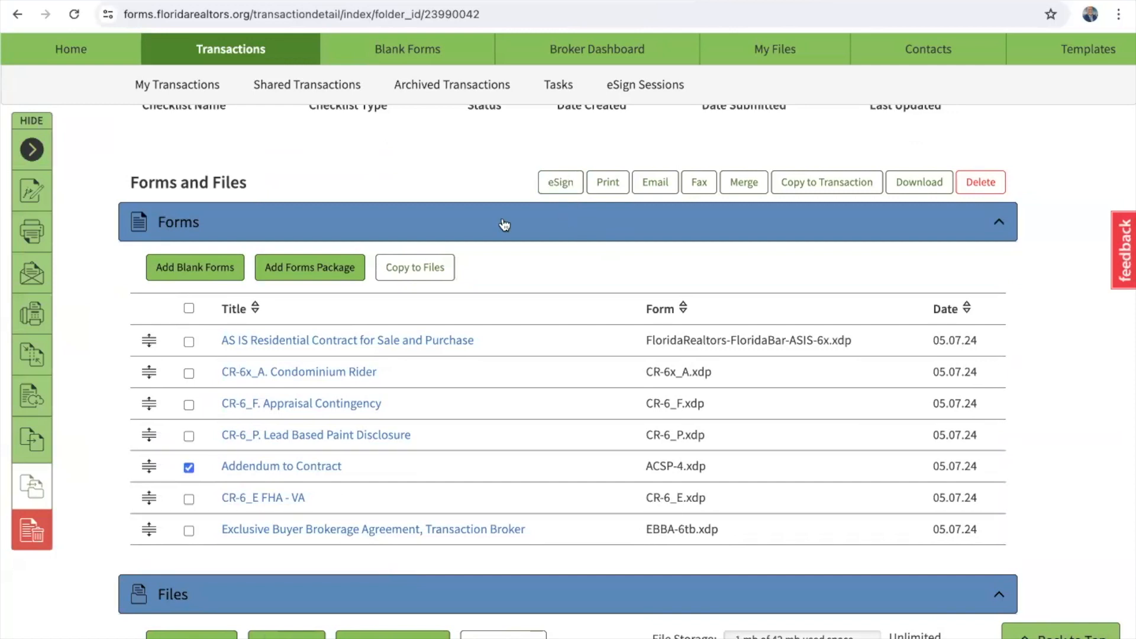
{"action": "left_click", "coordinate": [208, 268]}
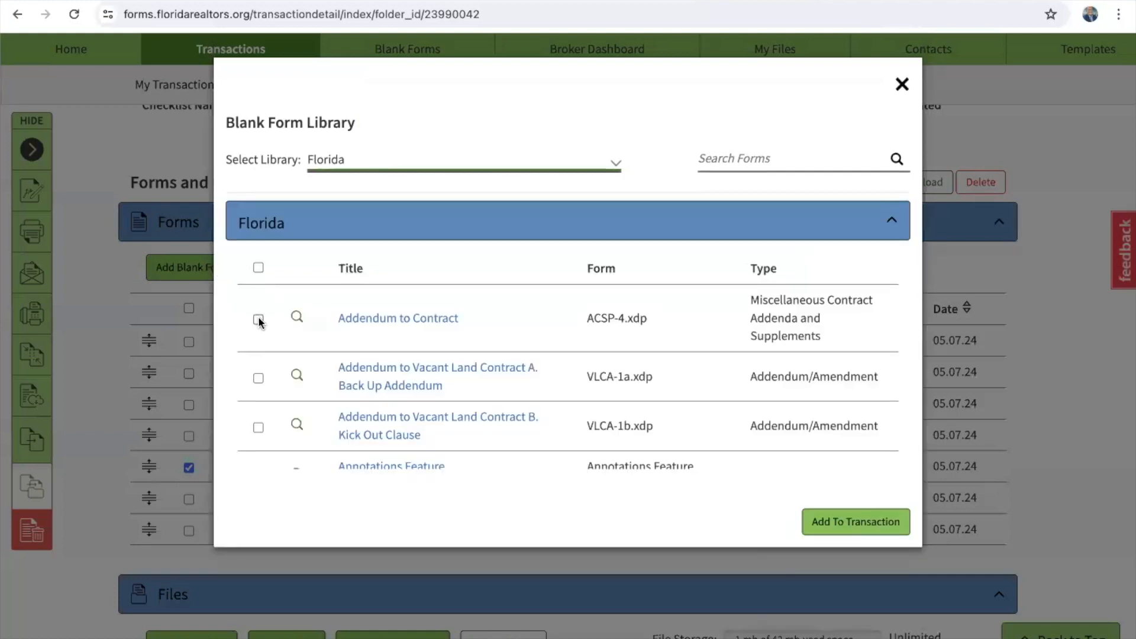
{"action": "left_click", "coordinate": [258, 320]}
{"action": "left_click", "coordinate": [891, 523]}
{"action": "scroll", "coordinate": [407, 485], "scroll_direction": "down", "scroll_amount": 2}
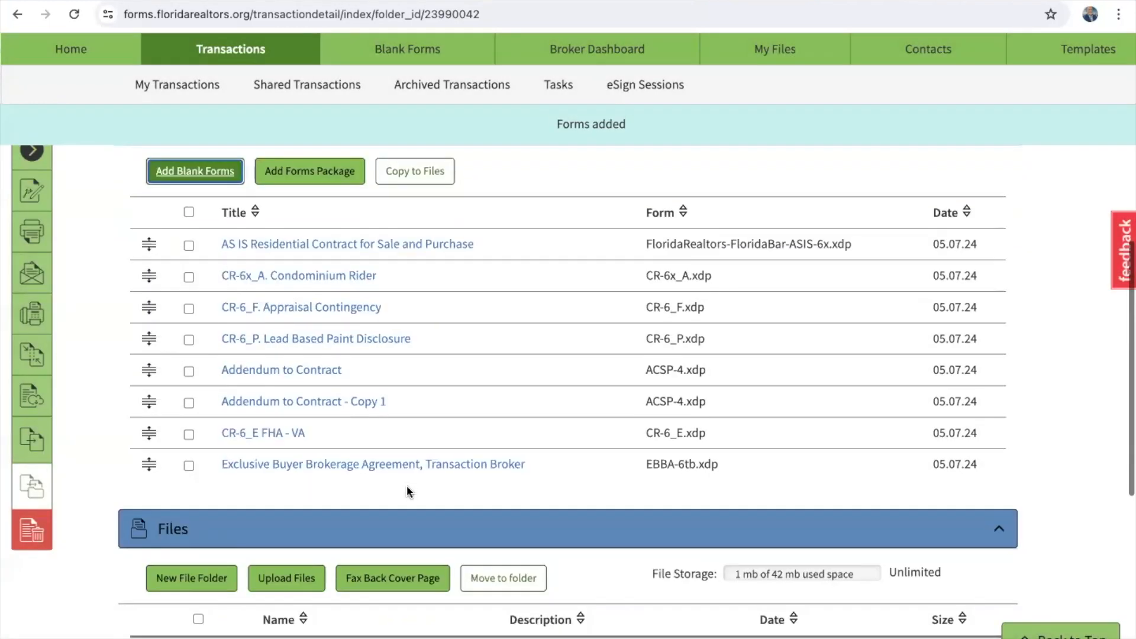
{"action": "left_click", "coordinate": [373, 403]}
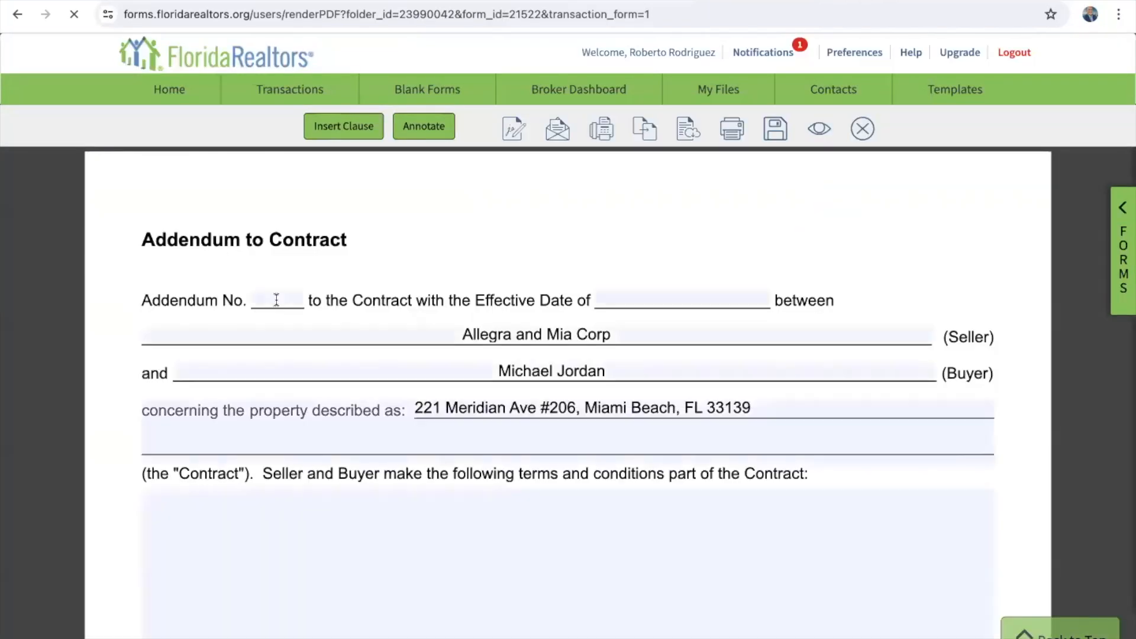
Step: Set the copy to Addendum No. 2 with effective date May 7, 2024
{"action": "left_click", "coordinate": [276, 298]}
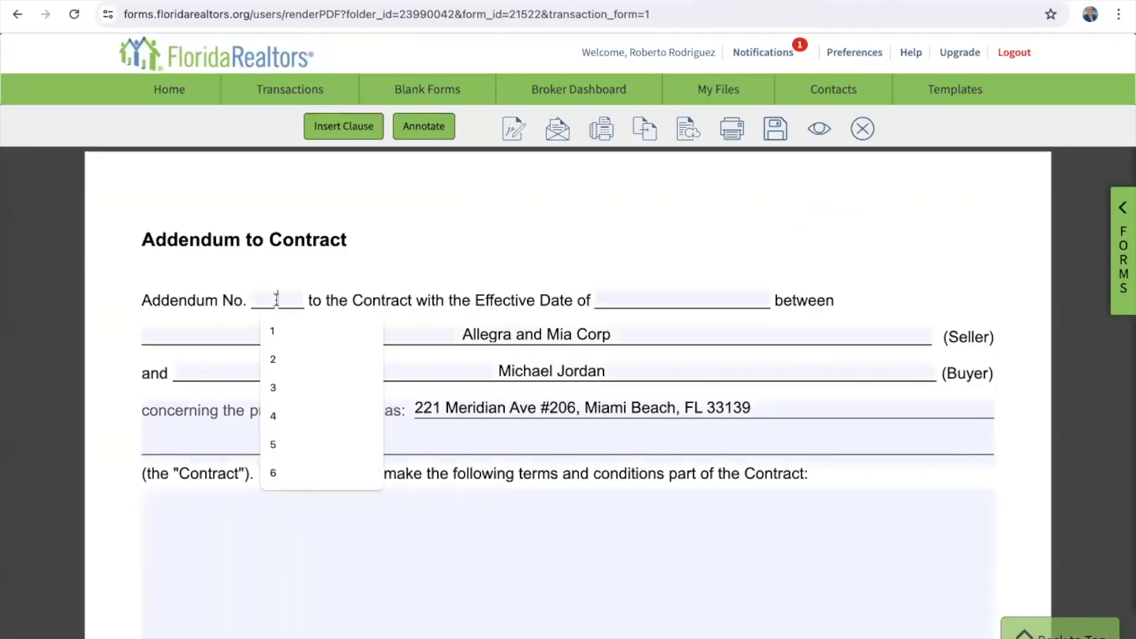
{"action": "left_click", "coordinate": [273, 359]}
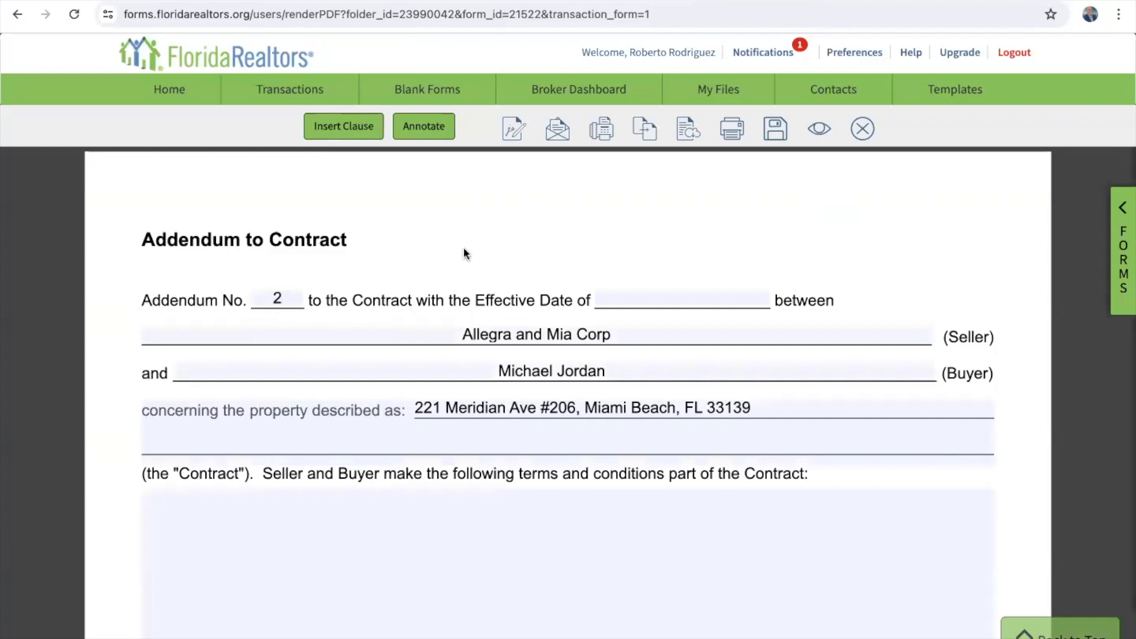
{"action": "left_click", "coordinate": [626, 294]}
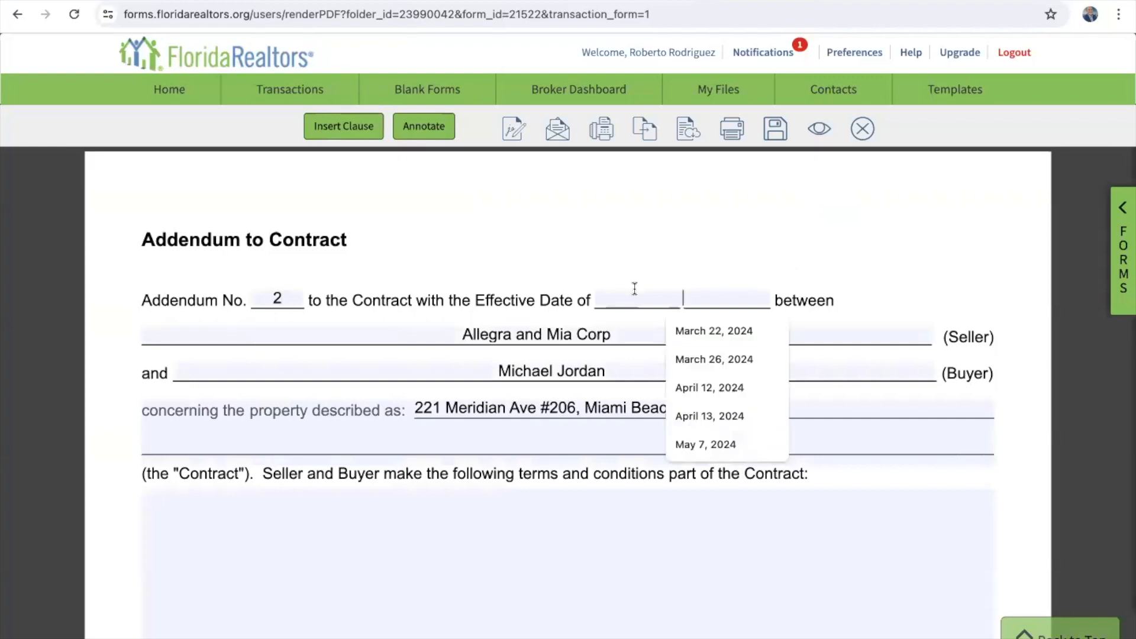
{"action": "left_click", "coordinate": [758, 264]}
{"action": "left_click", "coordinate": [752, 296]}
{"action": "left_click", "coordinate": [644, 324]}
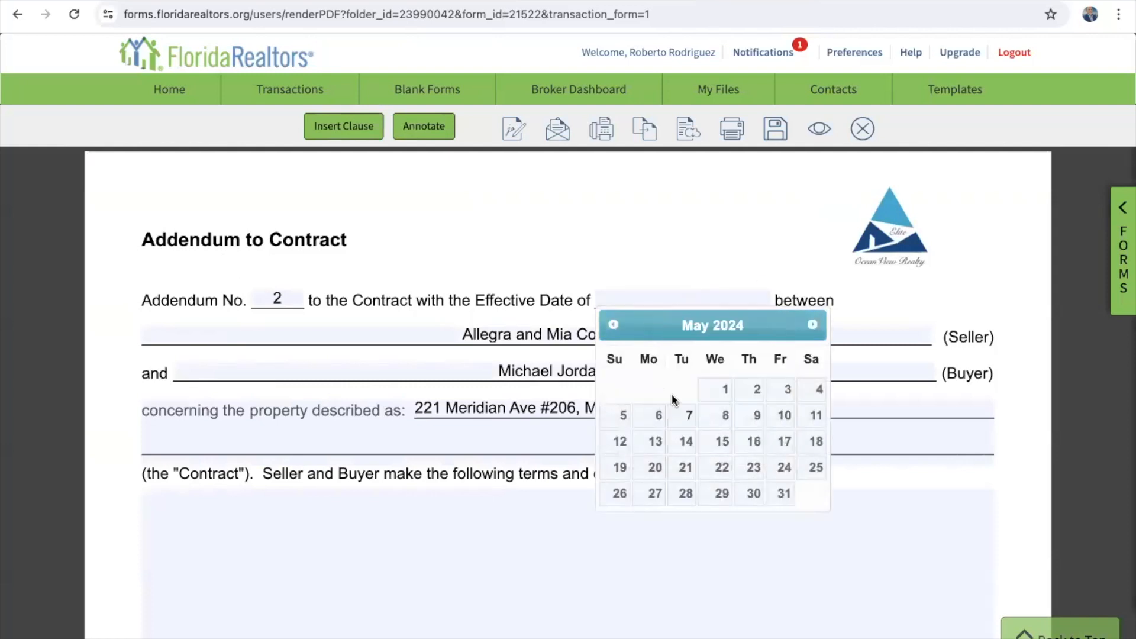
{"action": "left_click", "coordinate": [685, 419]}
Step: Close the addendum form without saving the changes
{"action": "scroll", "coordinate": [404, 339], "scroll_direction": "down", "scroll_amount": 3}
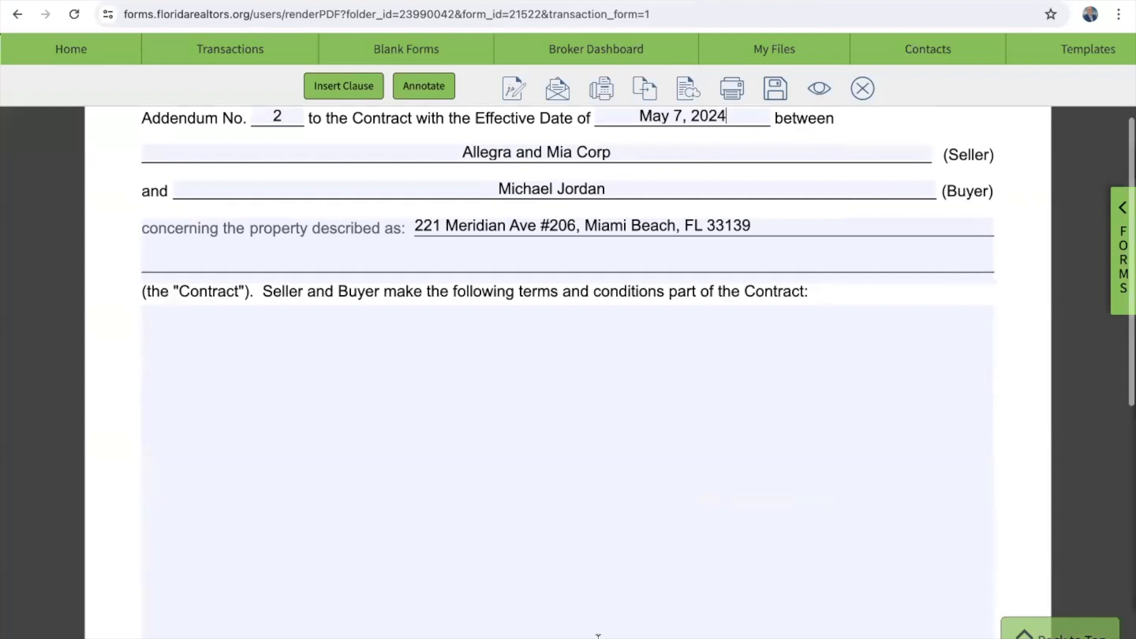
{"action": "scroll", "coordinate": [428, 487], "scroll_direction": "down", "scroll_amount": 2}
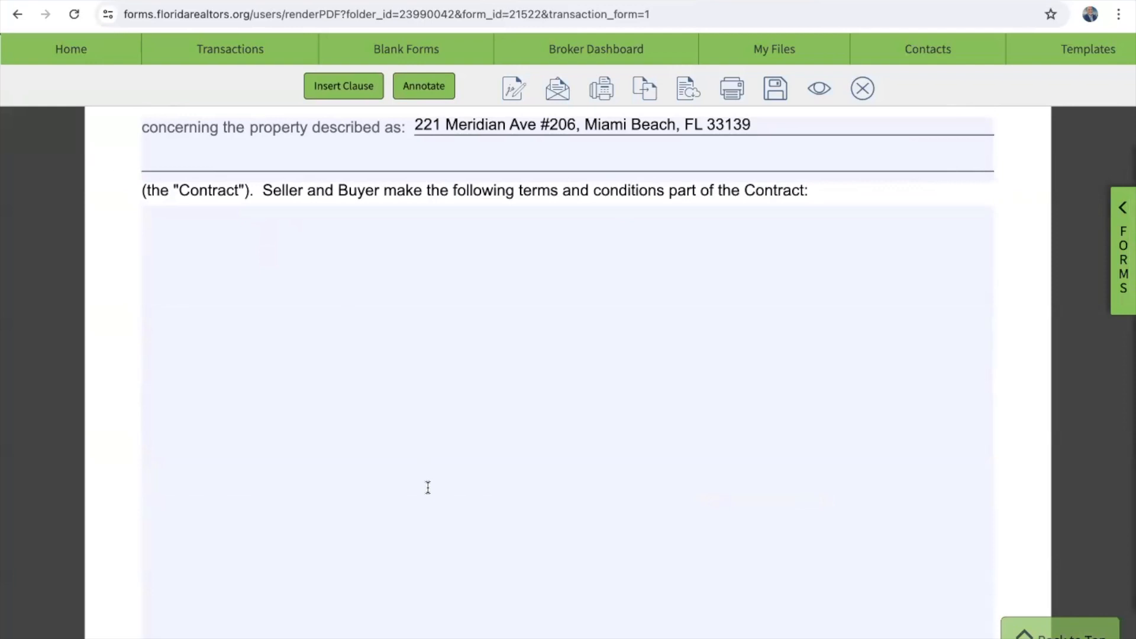
{"action": "scroll", "coordinate": [428, 487], "scroll_direction": "down", "scroll_amount": 10}
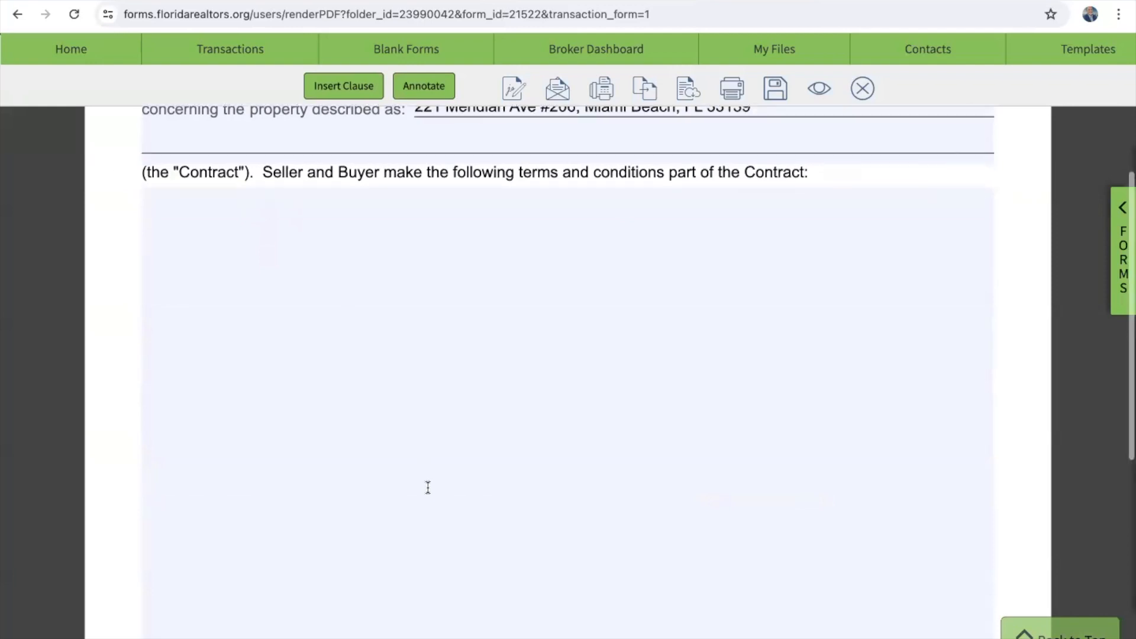
{"action": "scroll", "coordinate": [429, 492], "scroll_direction": "up", "scroll_amount": 15}
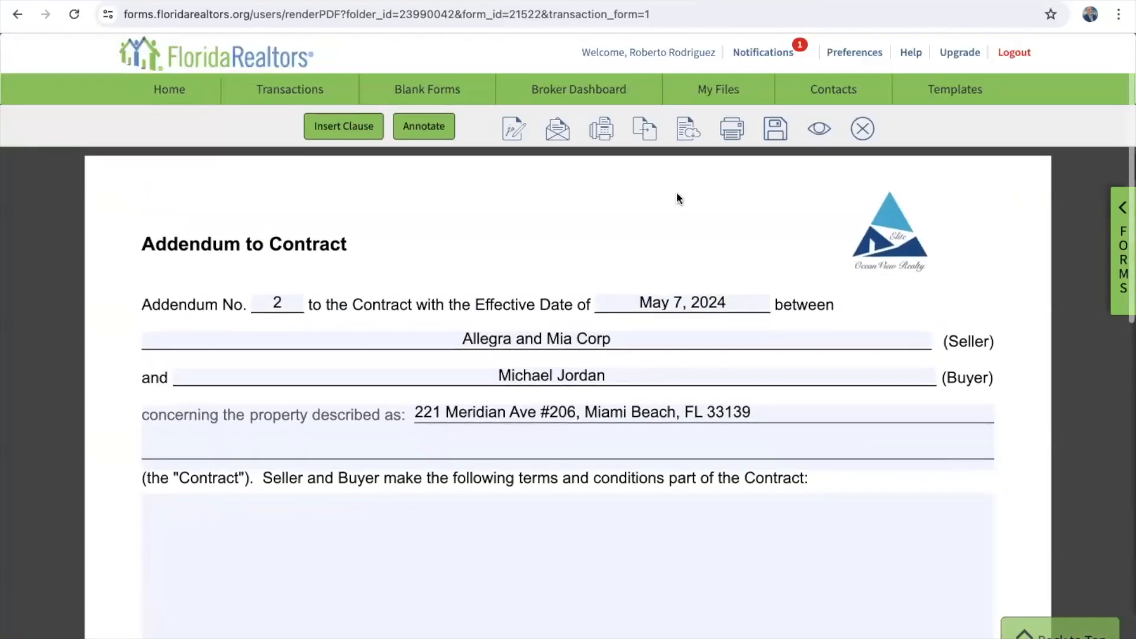
{"action": "left_click", "coordinate": [861, 128]}
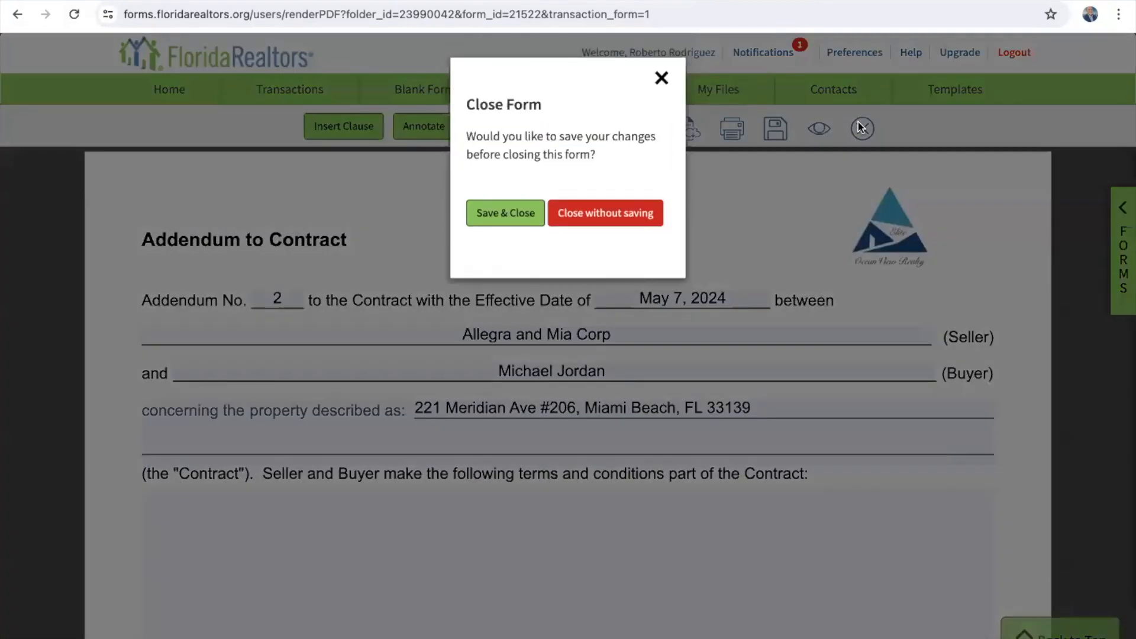
{"action": "left_click", "coordinate": [592, 213]}
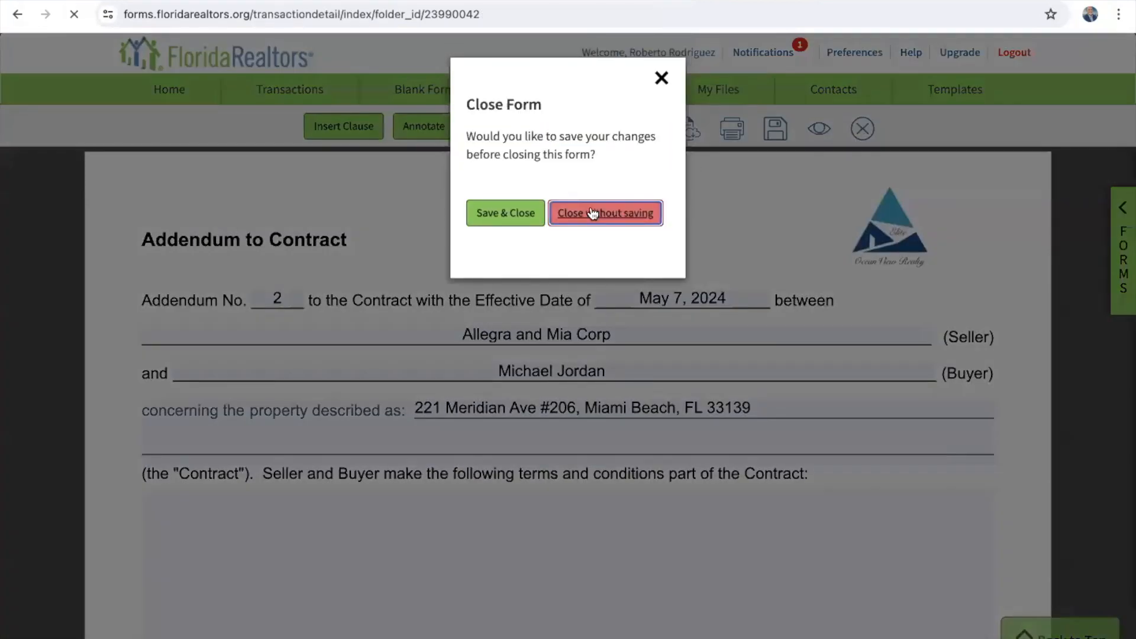
Step: Go from the transaction page to the My Transactions list of 28 transactions
{"action": "scroll", "coordinate": [592, 213], "scroll_direction": "down", "scroll_amount": 8}
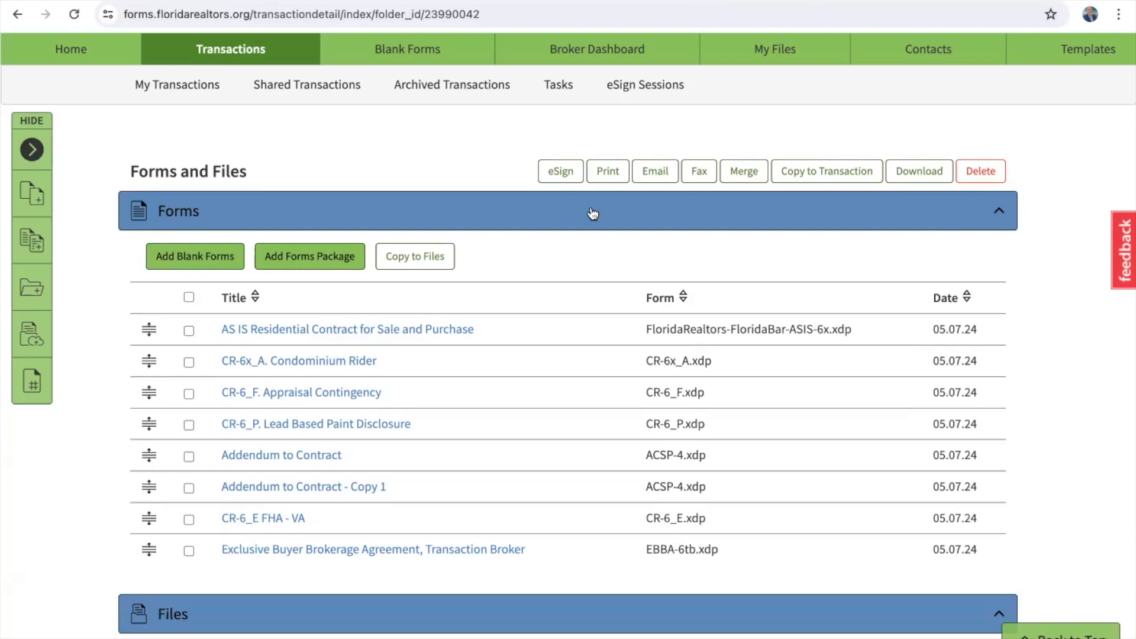
{"action": "scroll", "coordinate": [555, 413], "scroll_direction": "up", "scroll_amount": 5}
{"action": "scroll", "coordinate": [555, 417], "scroll_direction": "up", "scroll_amount": 2}
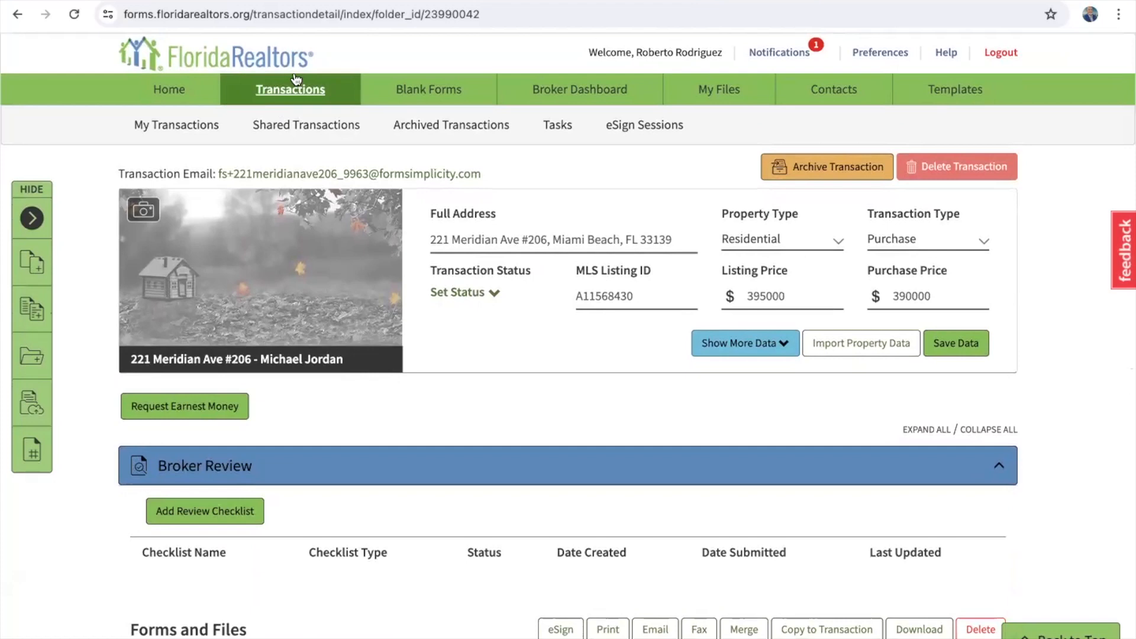
{"action": "left_click", "coordinate": [298, 96]}
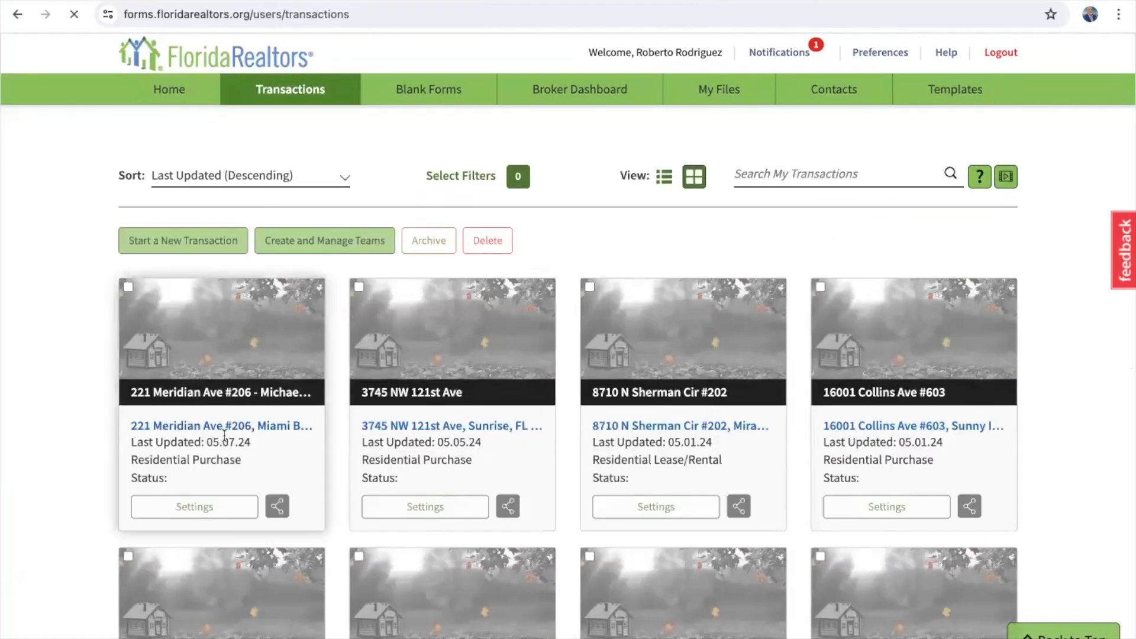
{"action": "scroll", "coordinate": [224, 439], "scroll_direction": "down", "scroll_amount": 4}
{"action": "scroll", "coordinate": [225, 442], "scroll_direction": "up", "scroll_amount": 2}
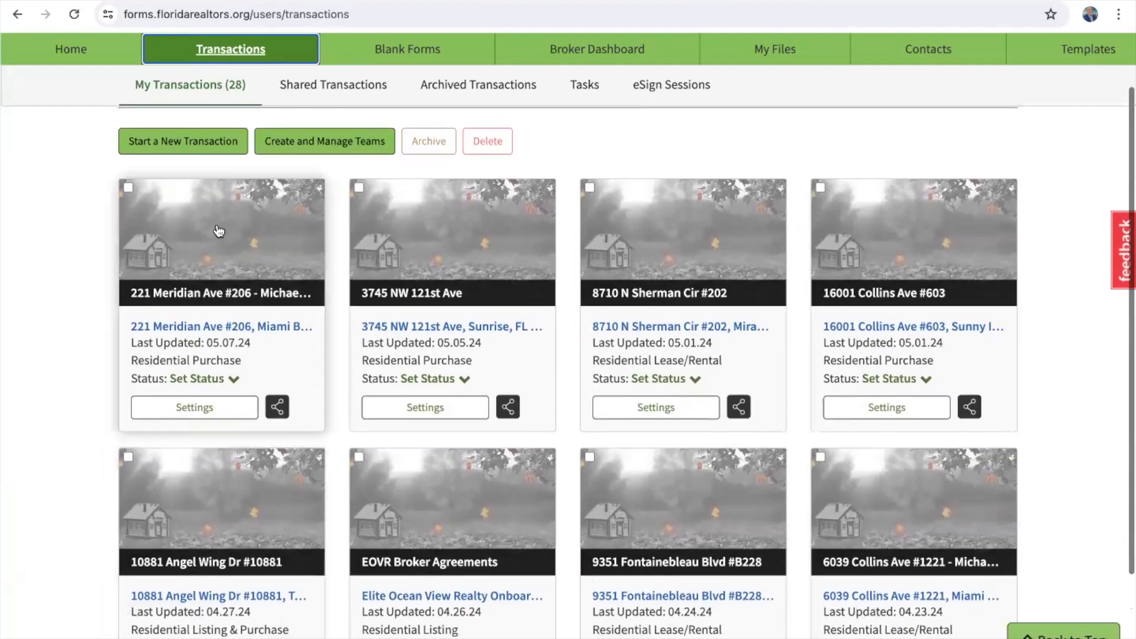
{"action": "left_click", "coordinate": [194, 409]}
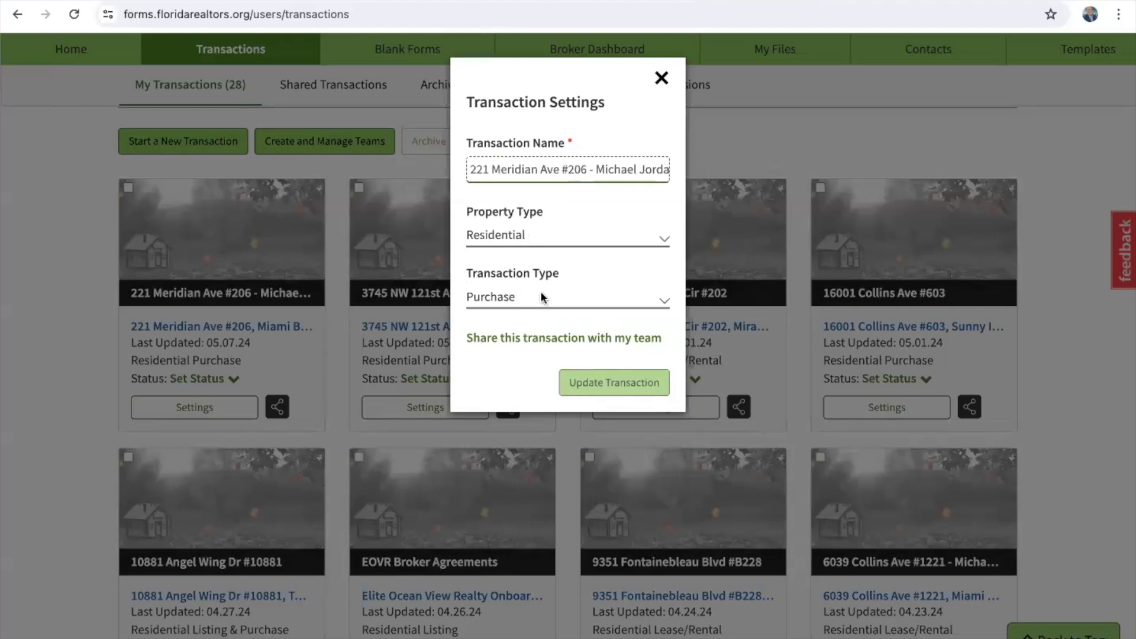
{"action": "left_click", "coordinate": [661, 77]}
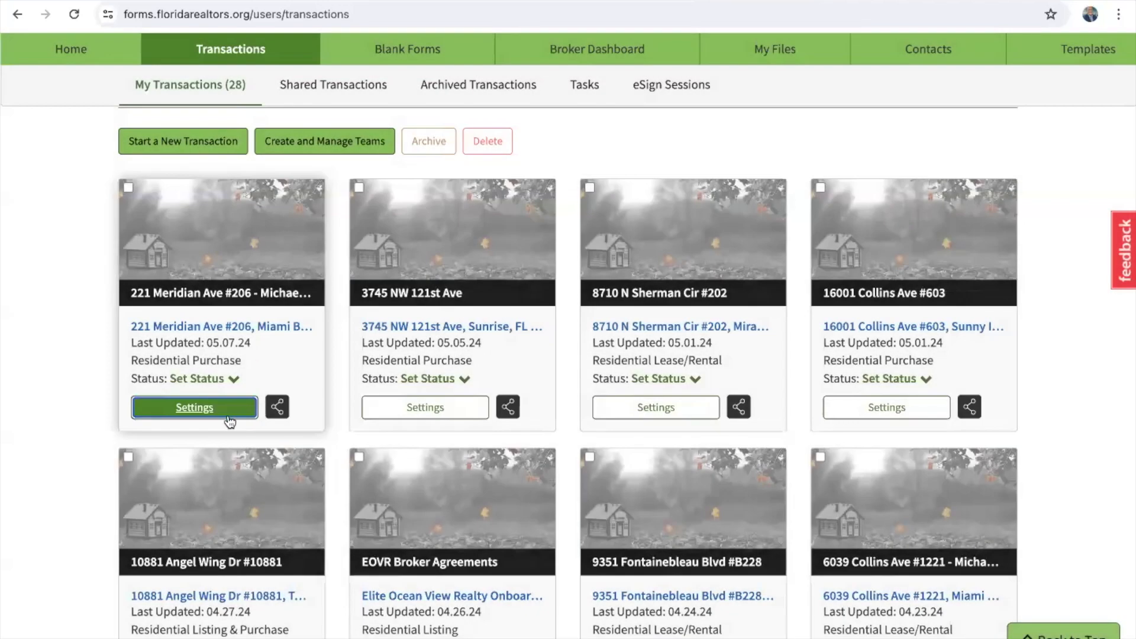
{"action": "left_click", "coordinate": [220, 379]}
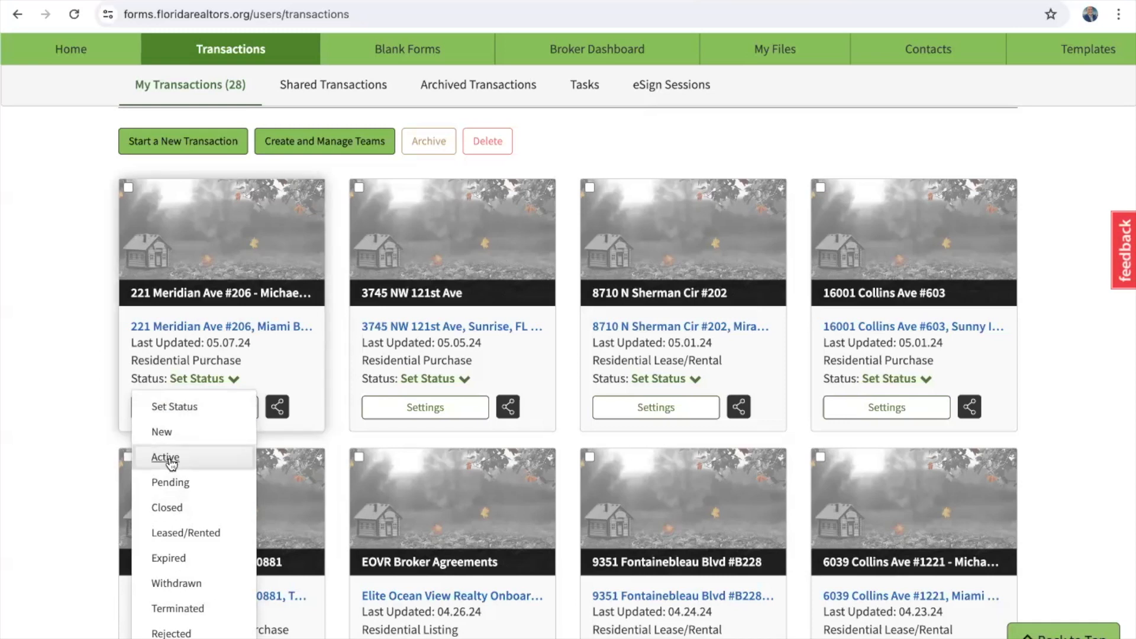
{"action": "left_click", "coordinate": [171, 482]}
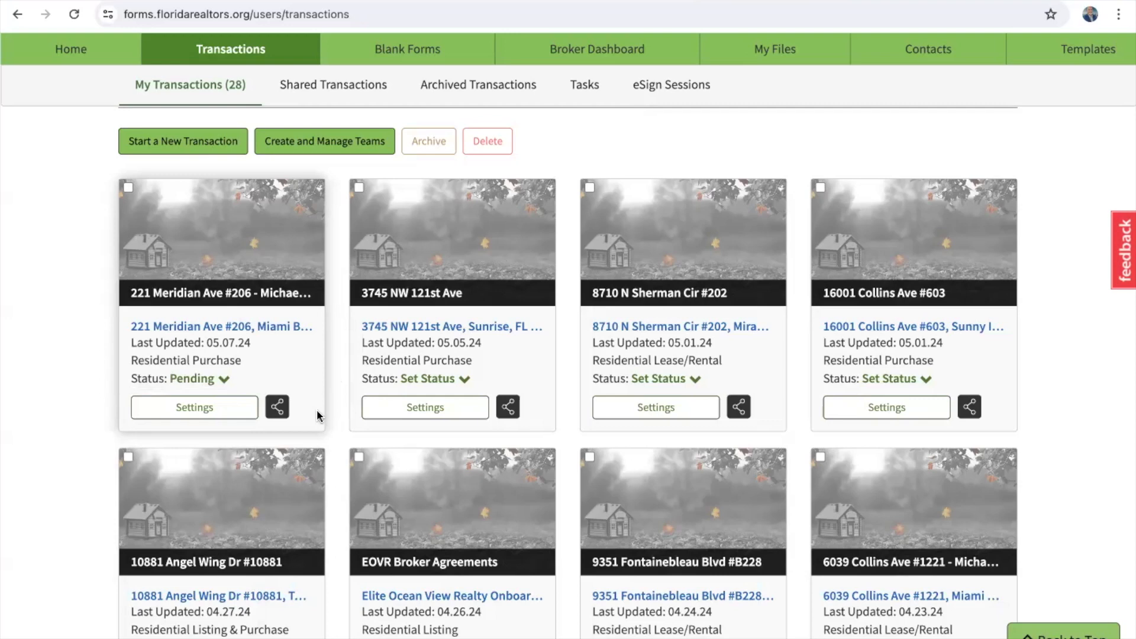
{"action": "left_click", "coordinate": [280, 408]}
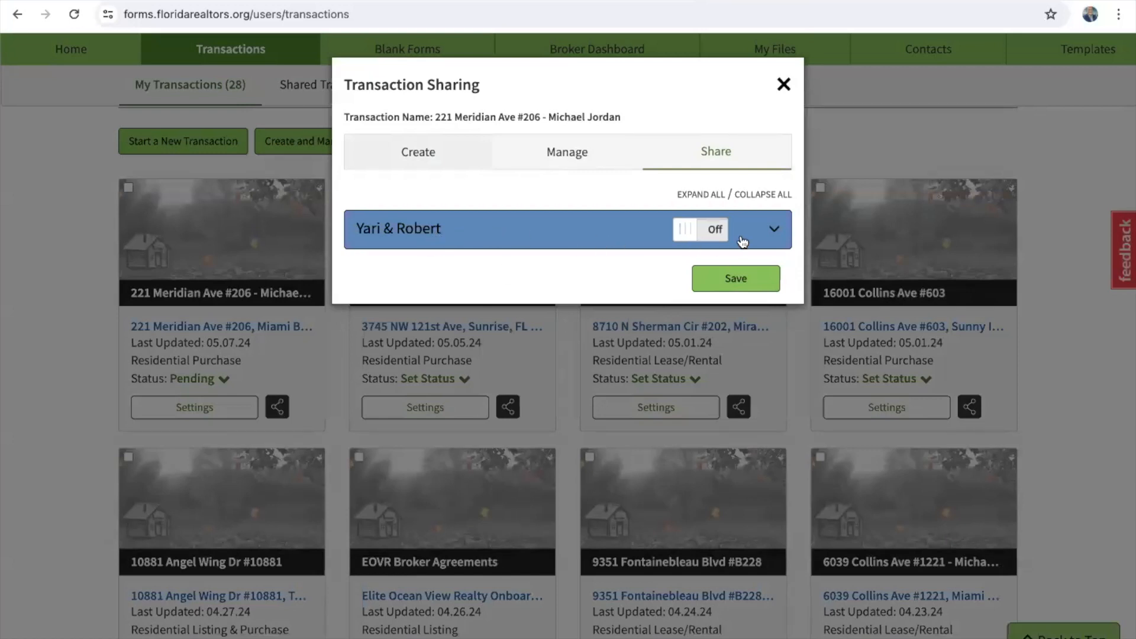
{"action": "left_click", "coordinate": [685, 235]}
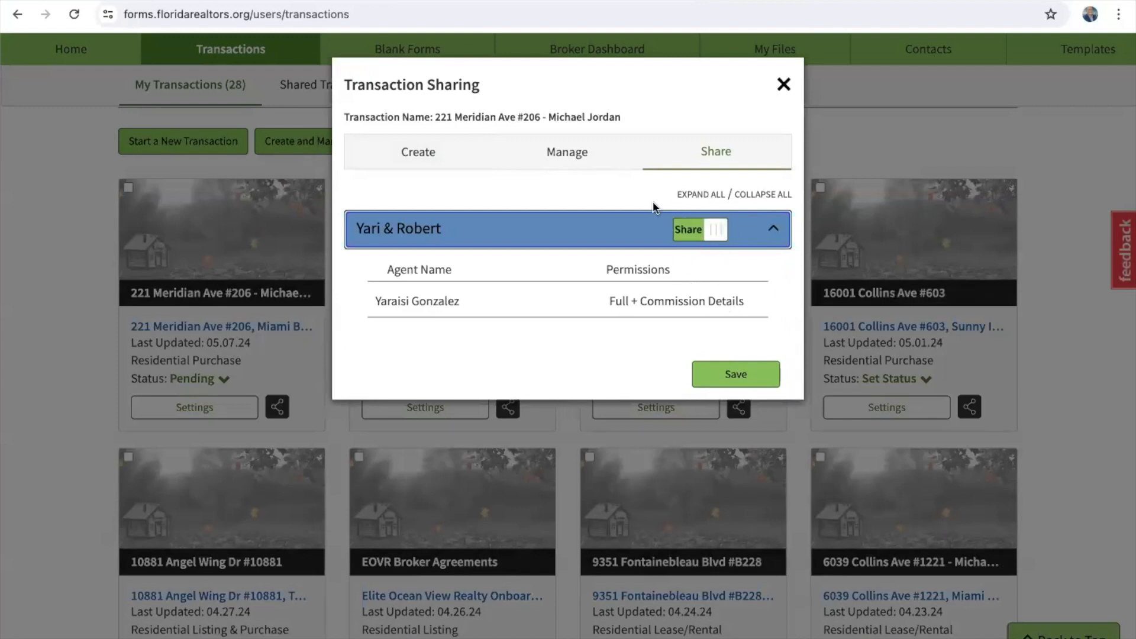
{"action": "left_click", "coordinate": [737, 374]}
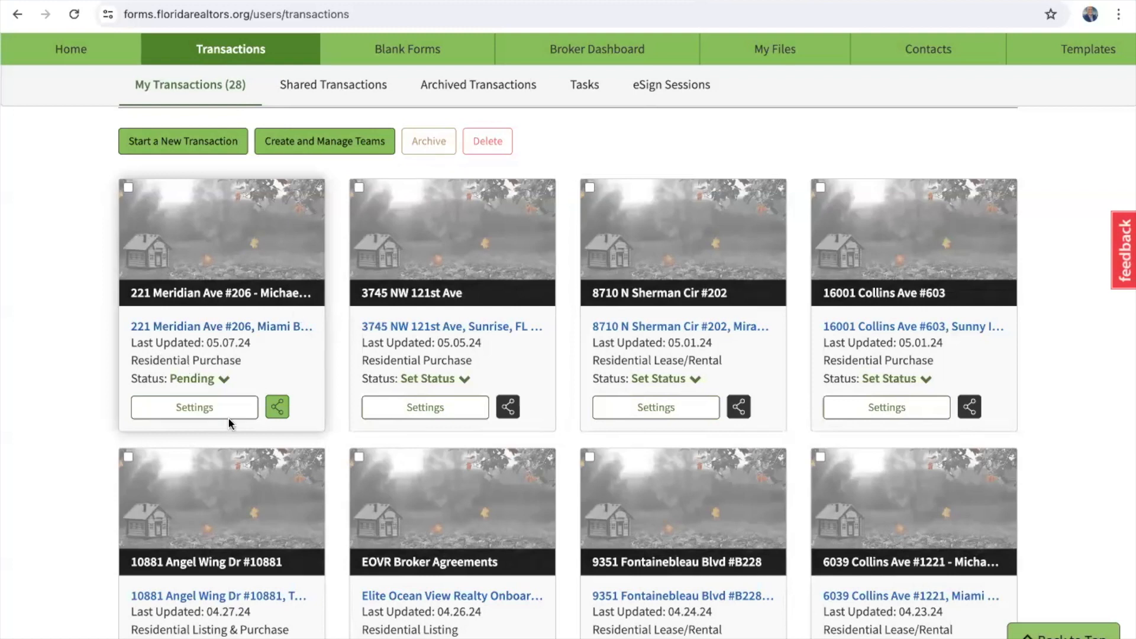
{"action": "left_click", "coordinate": [278, 408]}
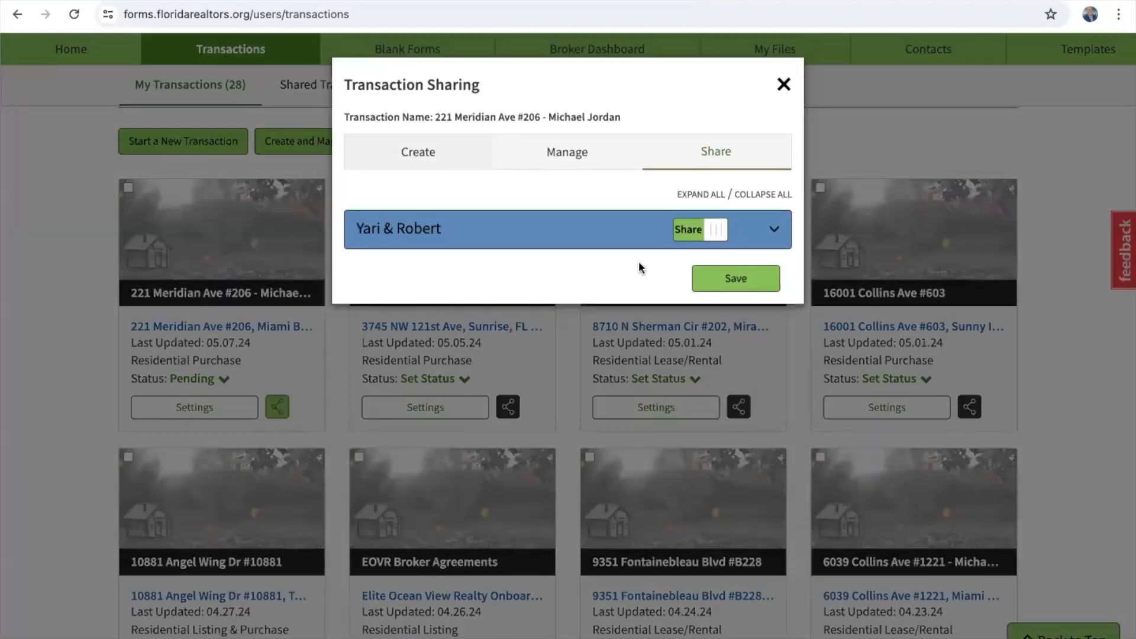
{"action": "left_click", "coordinate": [719, 230]}
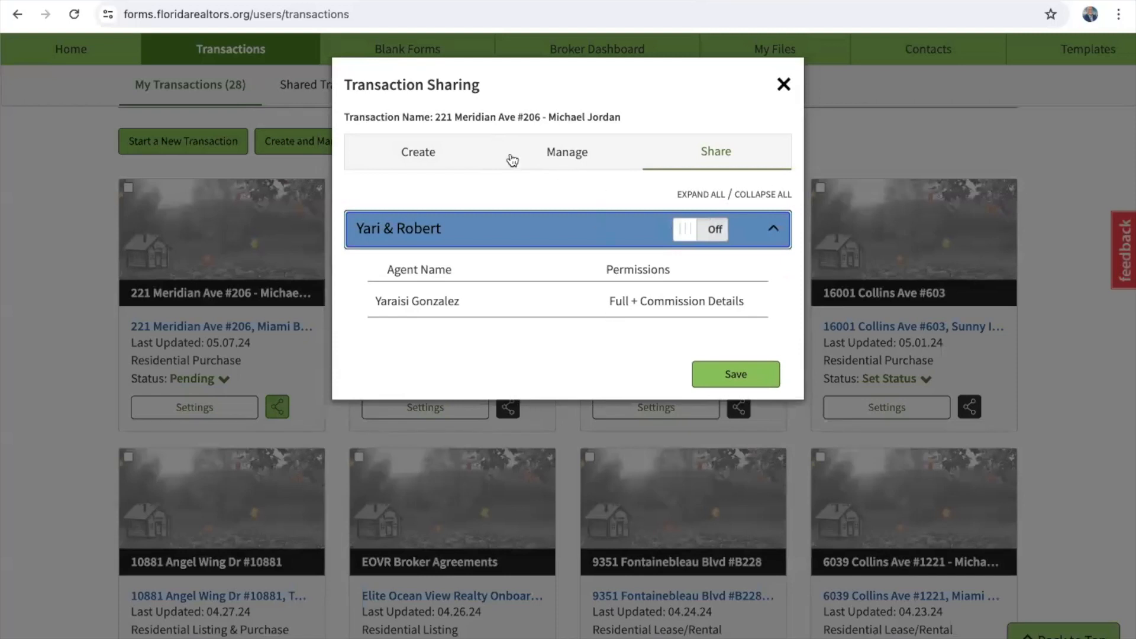
Step: Create team ABC with one searched agent holding Full + Commission Details permissions
{"action": "left_click", "coordinate": [417, 155]}
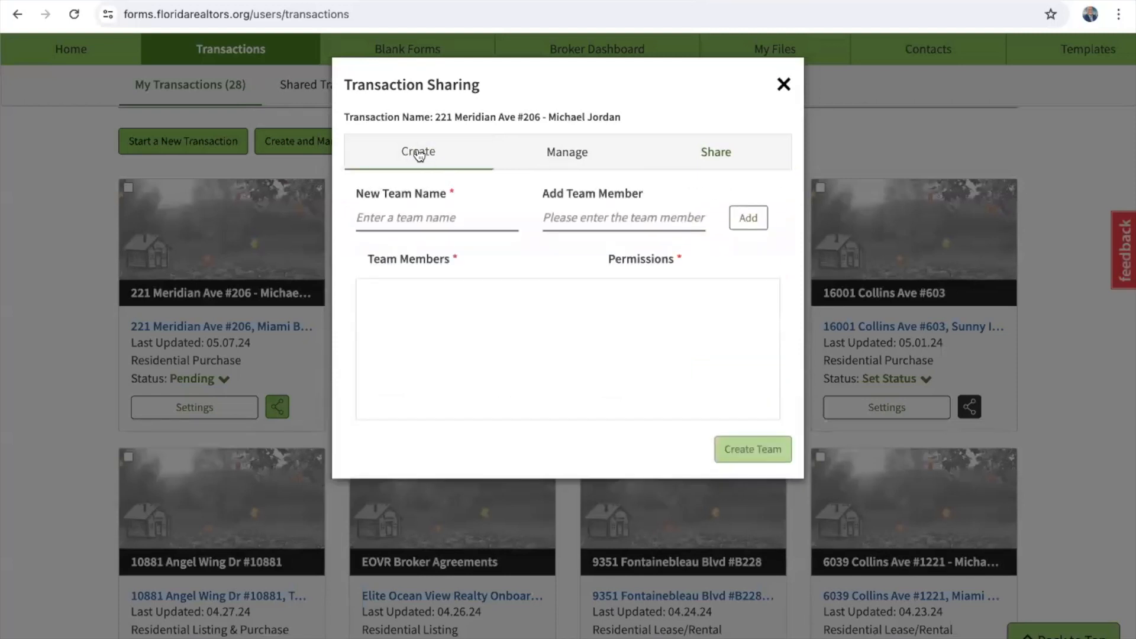
{"action": "left_click", "coordinate": [421, 215]}
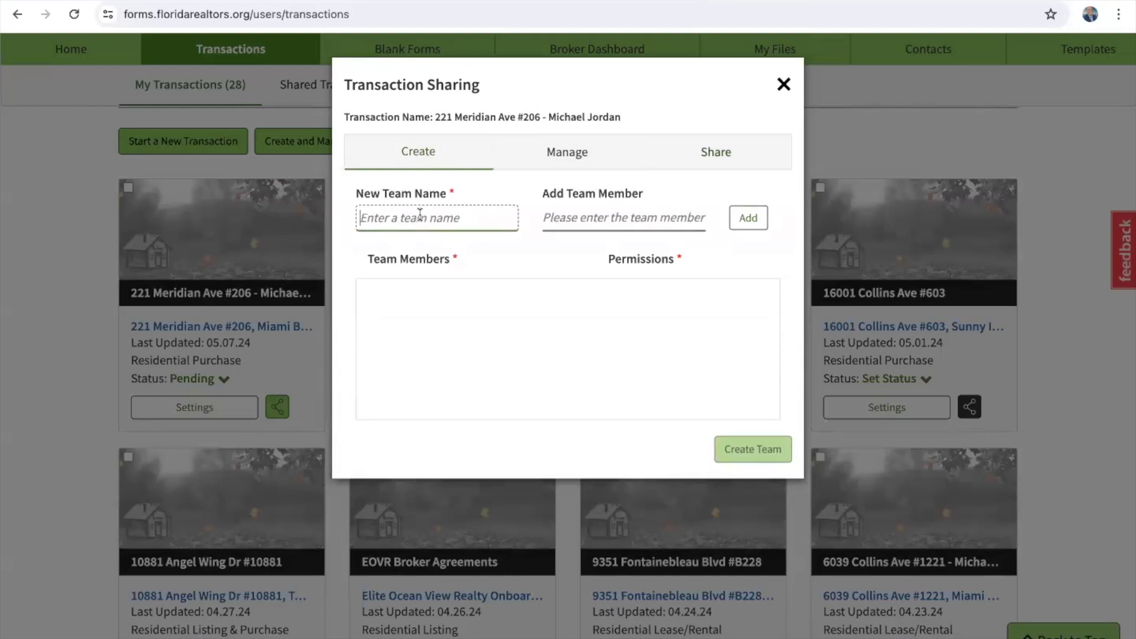
{"action": "type", "text": "ABC"}
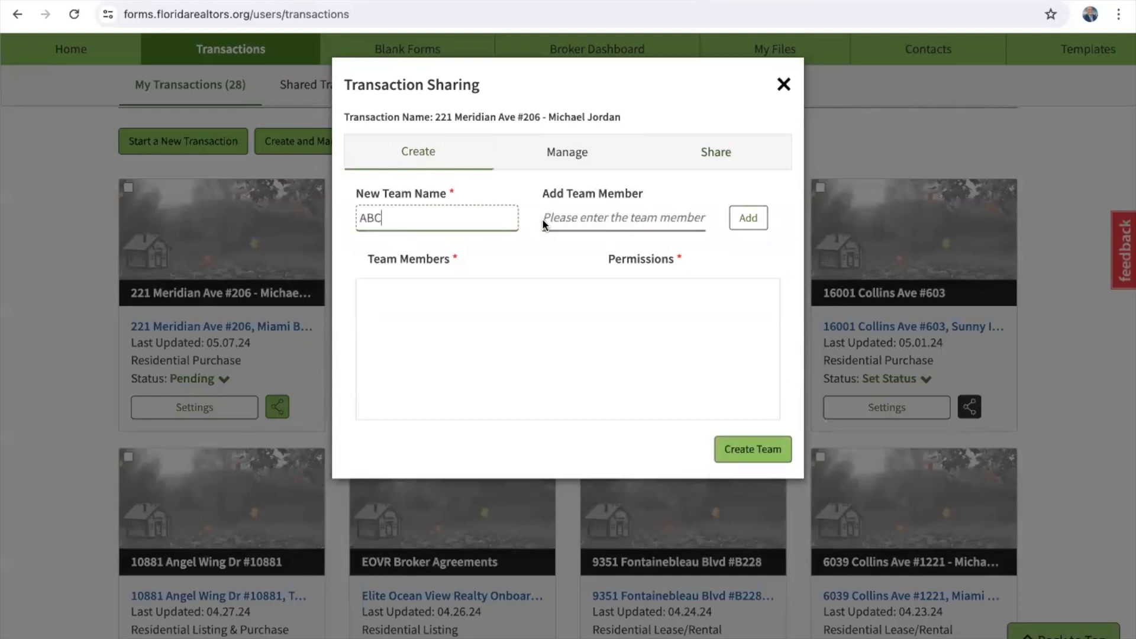
{"action": "left_click", "coordinate": [611, 217]}
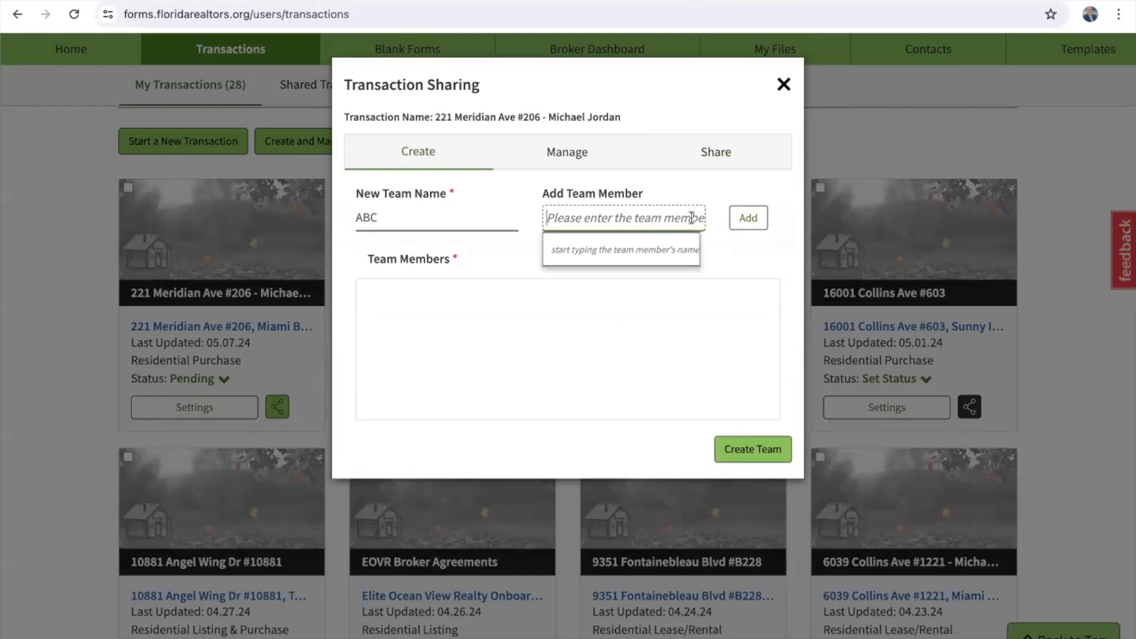
{"action": "type", "text": "david"}
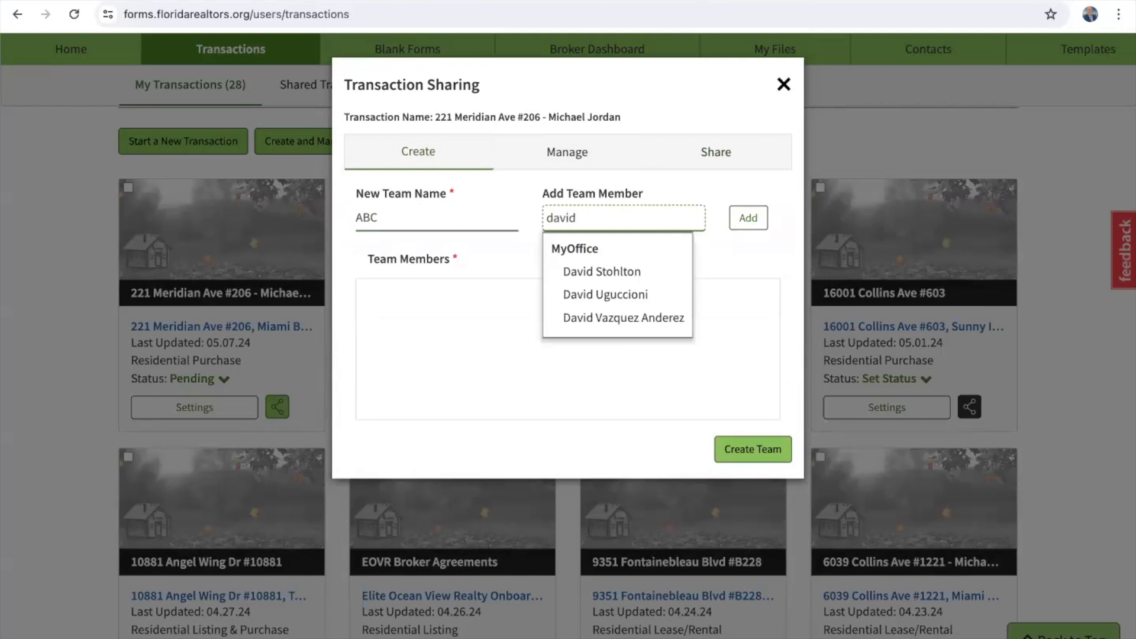
{"action": "left_click", "coordinate": [669, 319]}
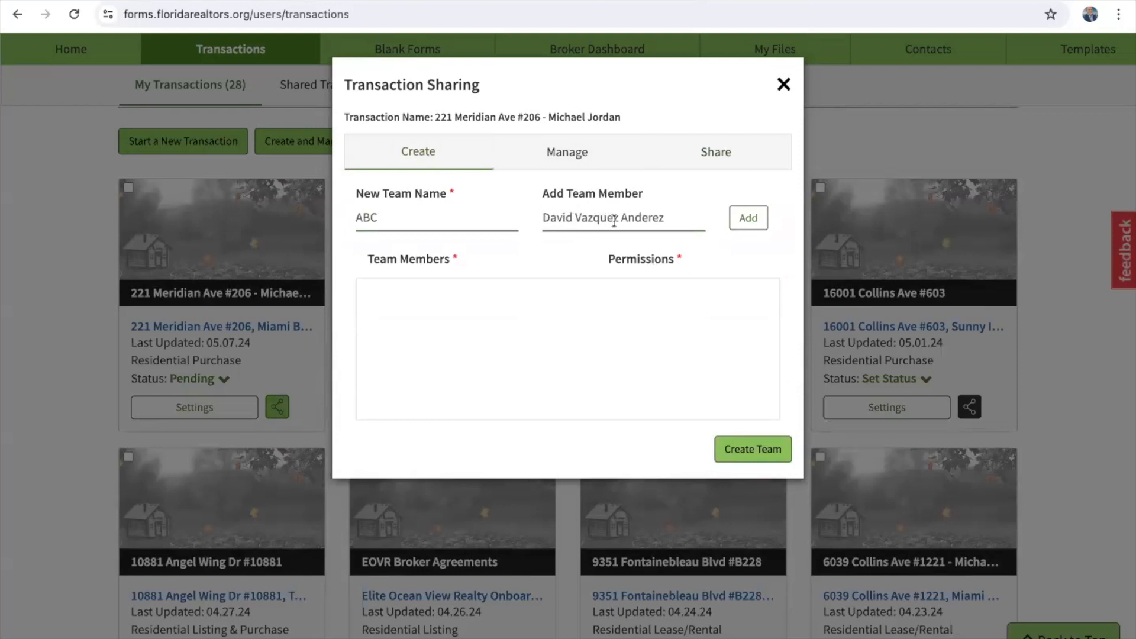
{"action": "left_click", "coordinate": [749, 218]}
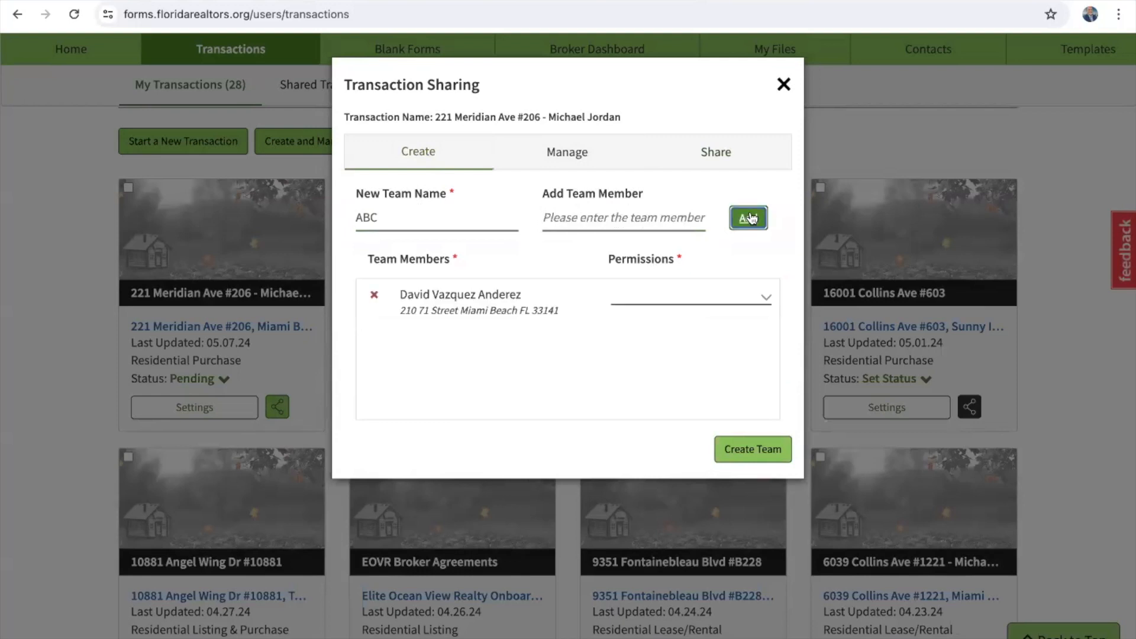
{"action": "left_click", "coordinate": [681, 296]}
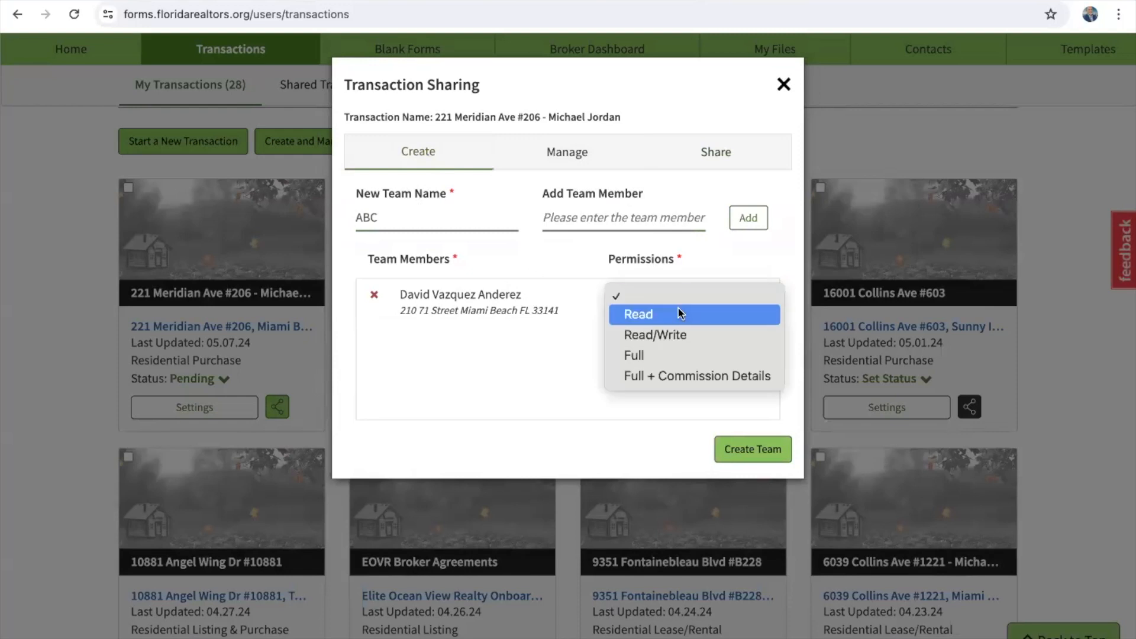
{"action": "left_click", "coordinate": [677, 379]}
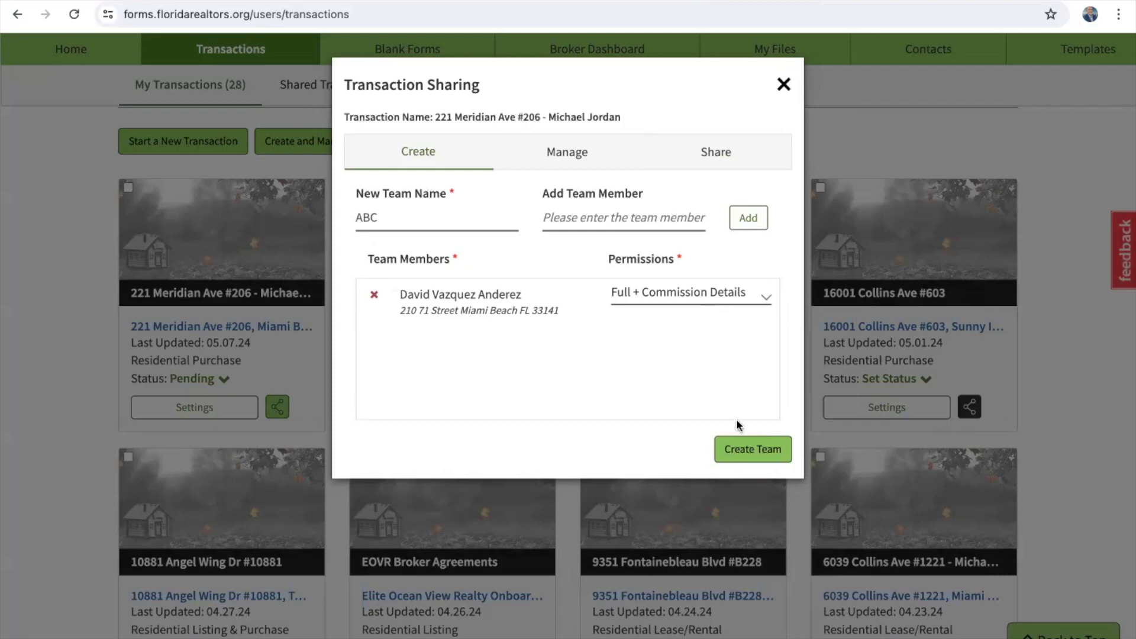
{"action": "left_click", "coordinate": [741, 454]}
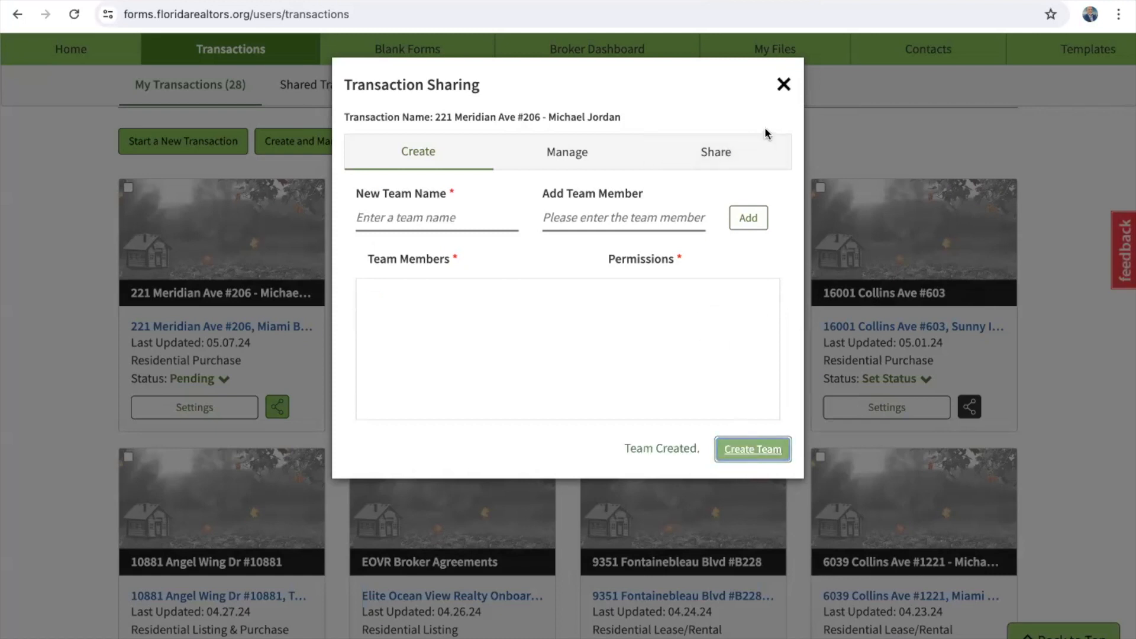
Step: Review the transaction's two current teams, checking team ABC's member details
{"action": "left_click", "coordinate": [545, 160]}
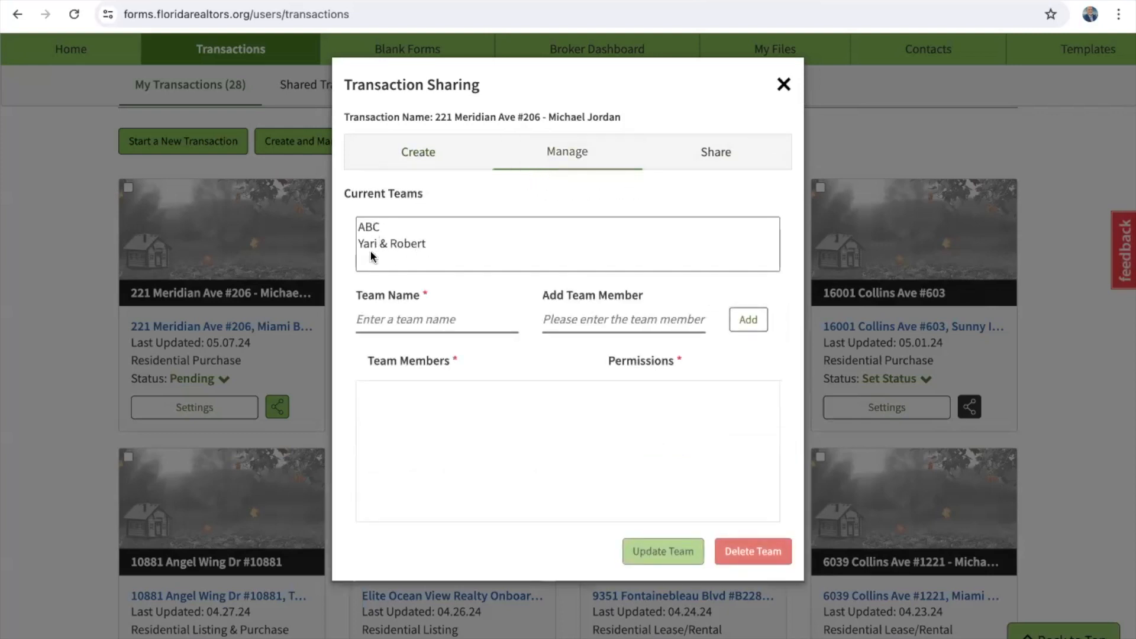
{"action": "left_click", "coordinate": [374, 226]}
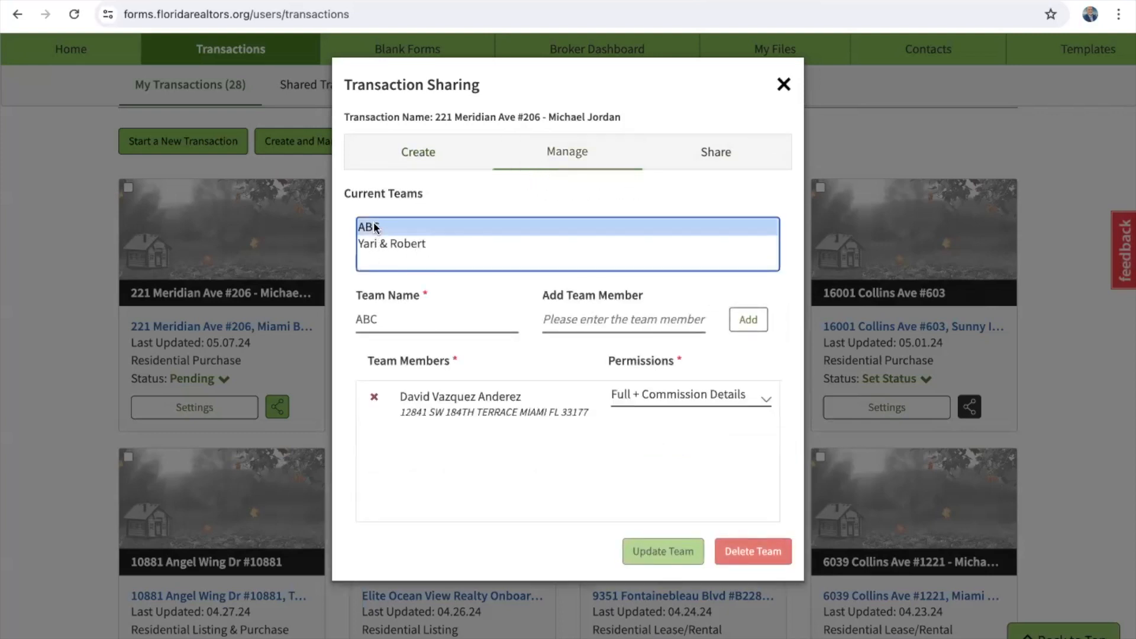
{"action": "left_click", "coordinate": [406, 243]}
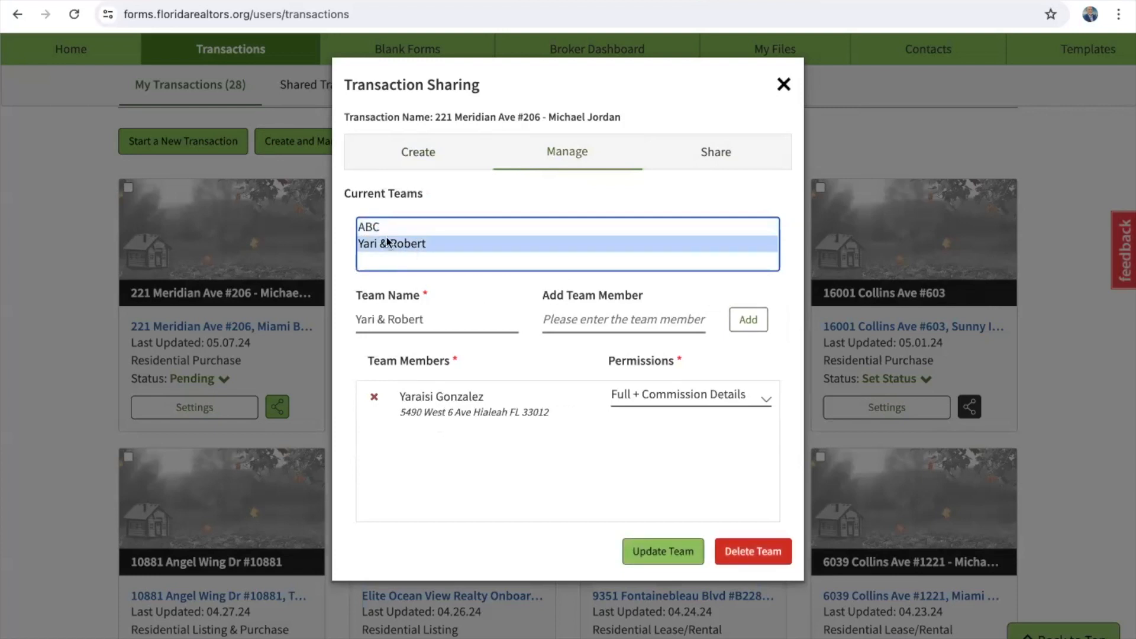
{"action": "left_click", "coordinate": [380, 229]}
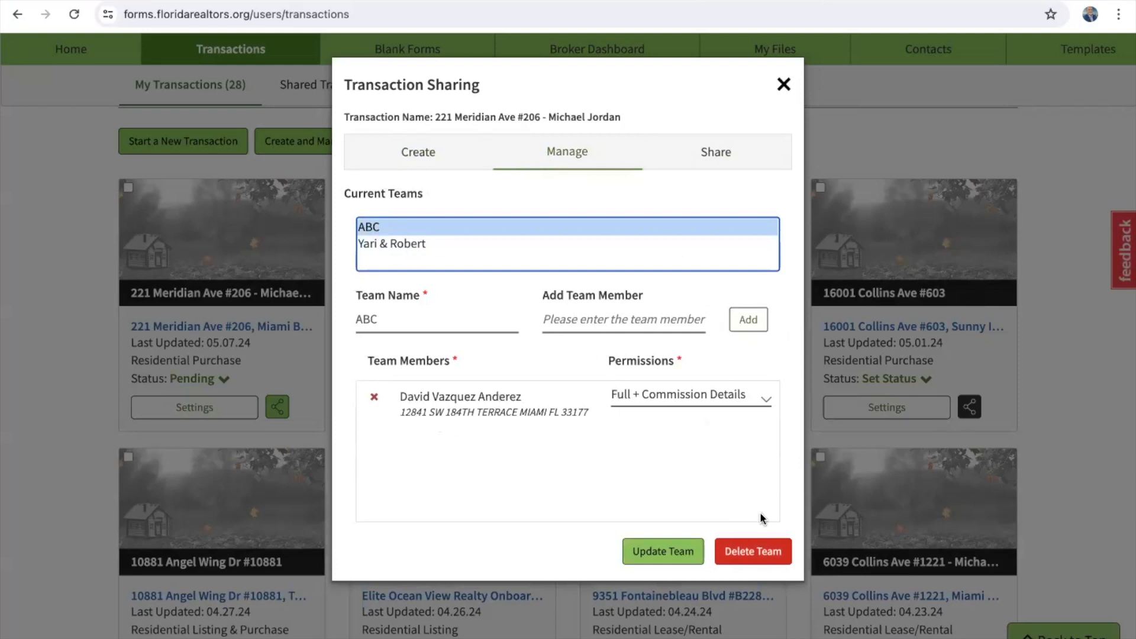
Step: Share the first transaction with team ABC and save
{"action": "left_click", "coordinate": [783, 84]}
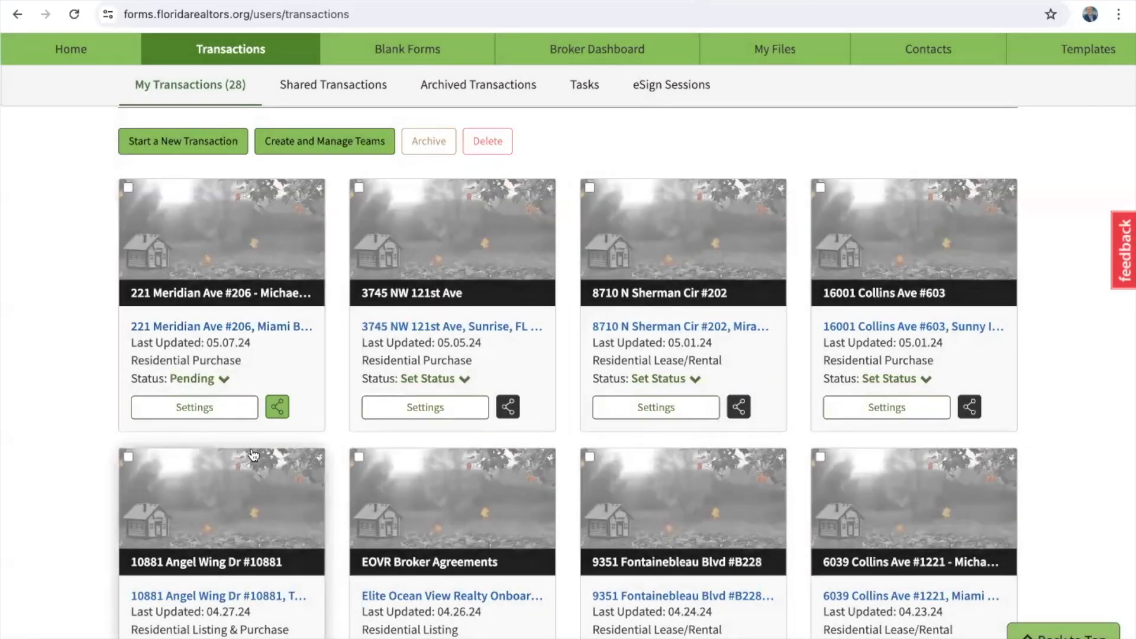
{"action": "left_click", "coordinate": [278, 408]}
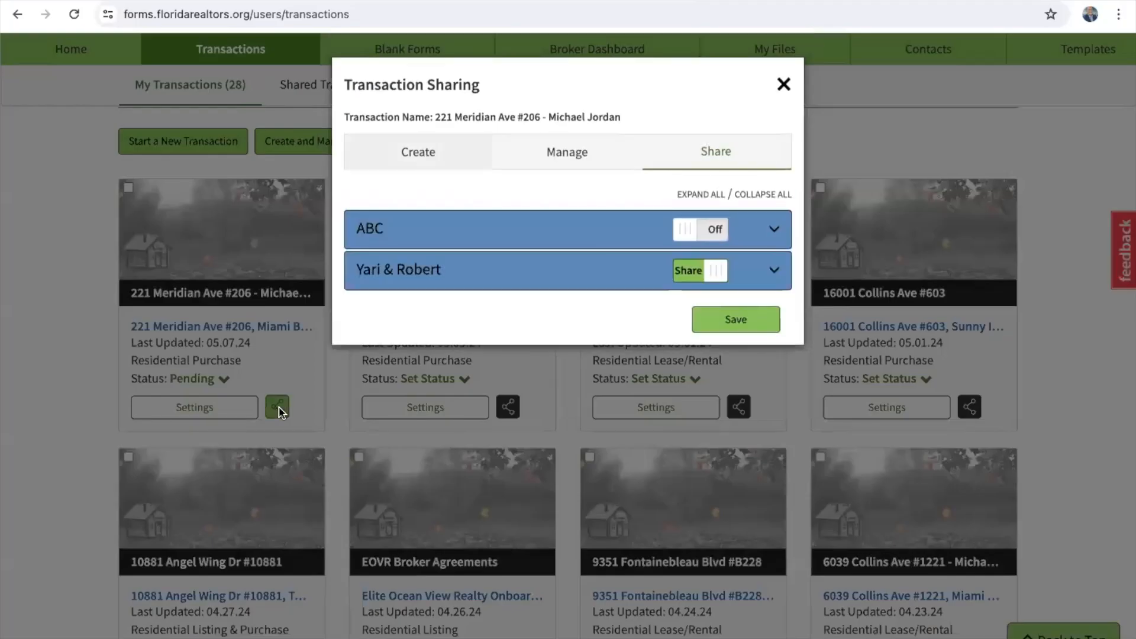
{"action": "left_click", "coordinate": [685, 229]}
{"action": "left_click", "coordinate": [722, 414]}
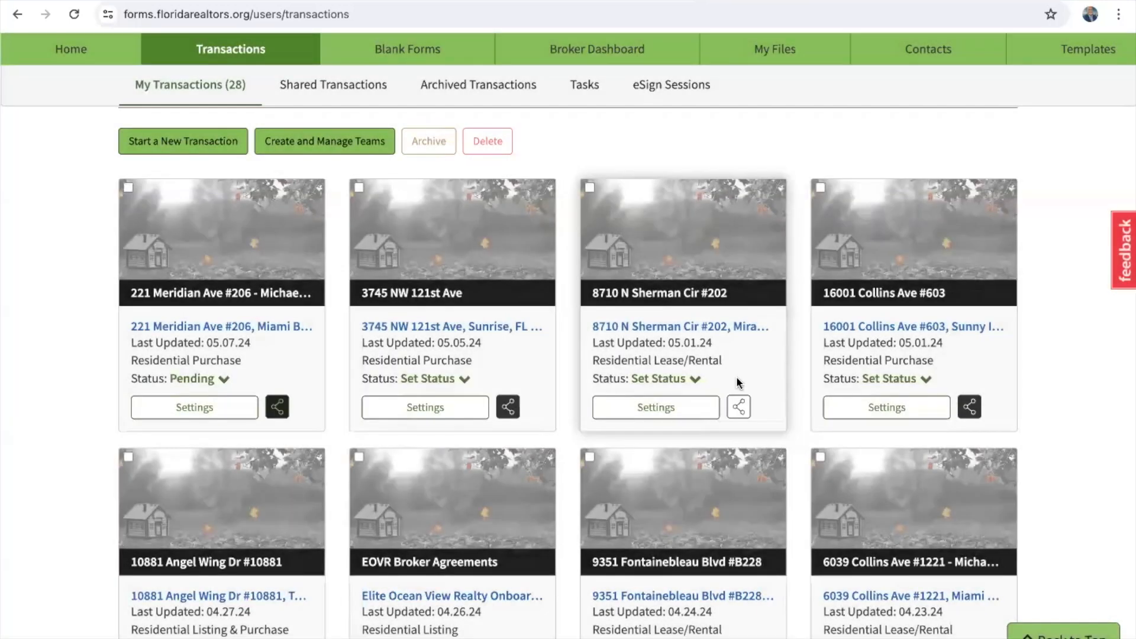
Step: Turn sharing Off for both ABC and the other team, then save
{"action": "left_click", "coordinate": [278, 407]}
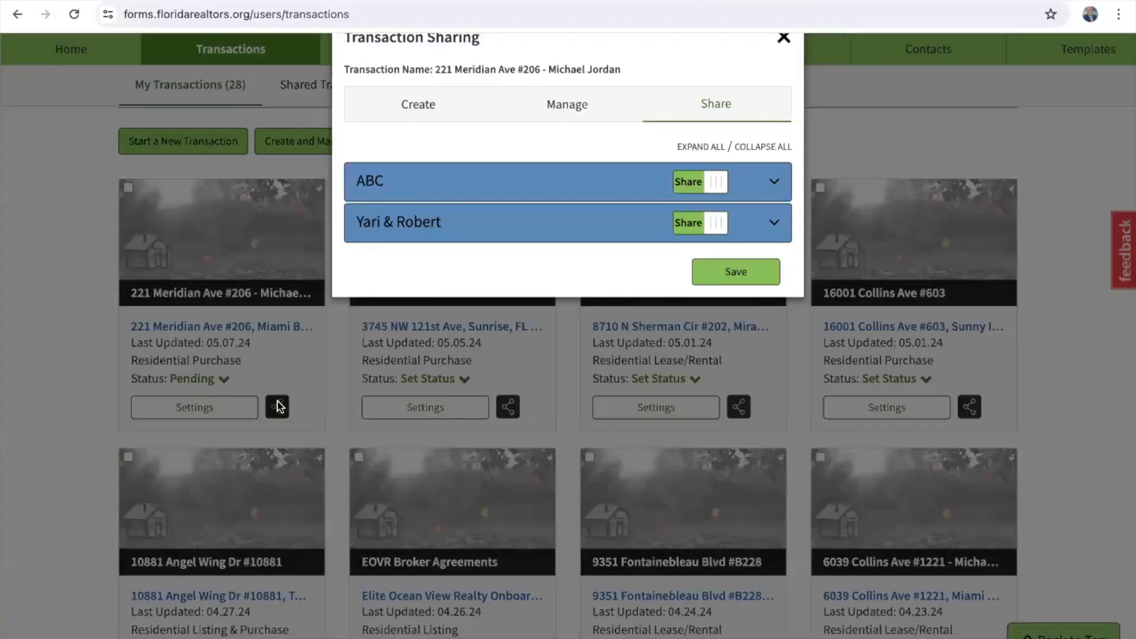
{"action": "left_click", "coordinate": [371, 231]}
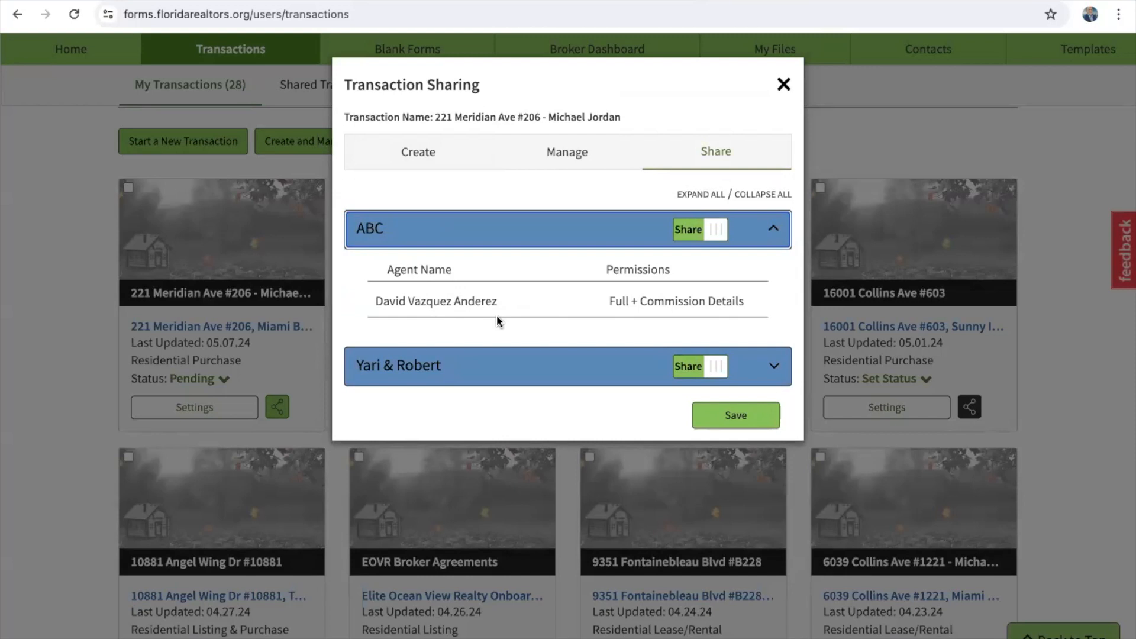
{"action": "left_click", "coordinate": [697, 374]}
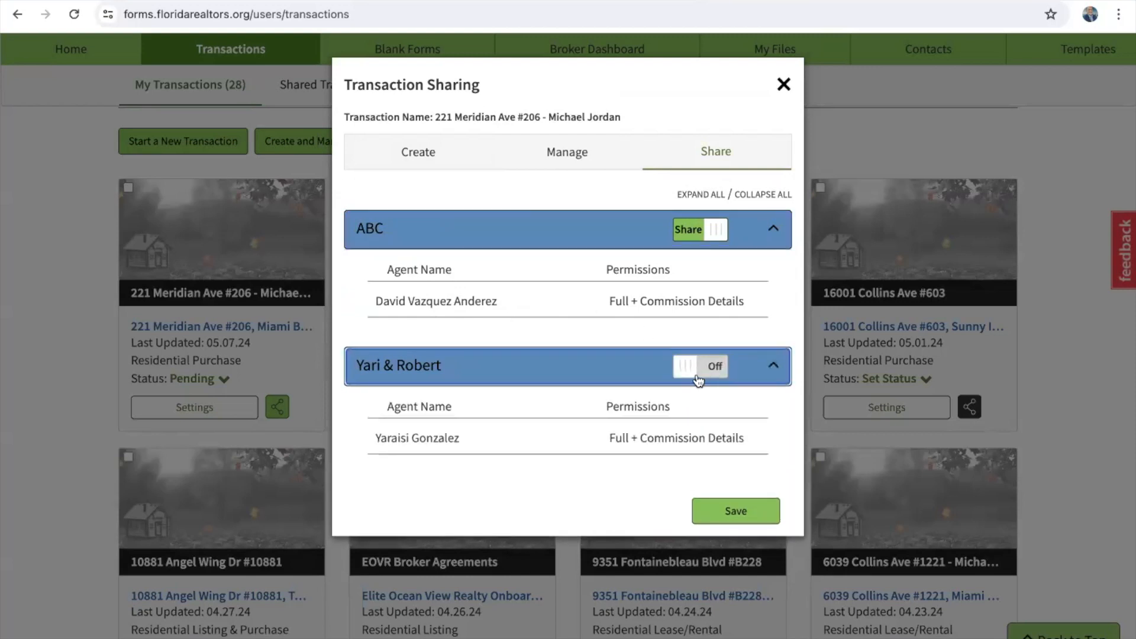
{"action": "left_click", "coordinate": [713, 230]}
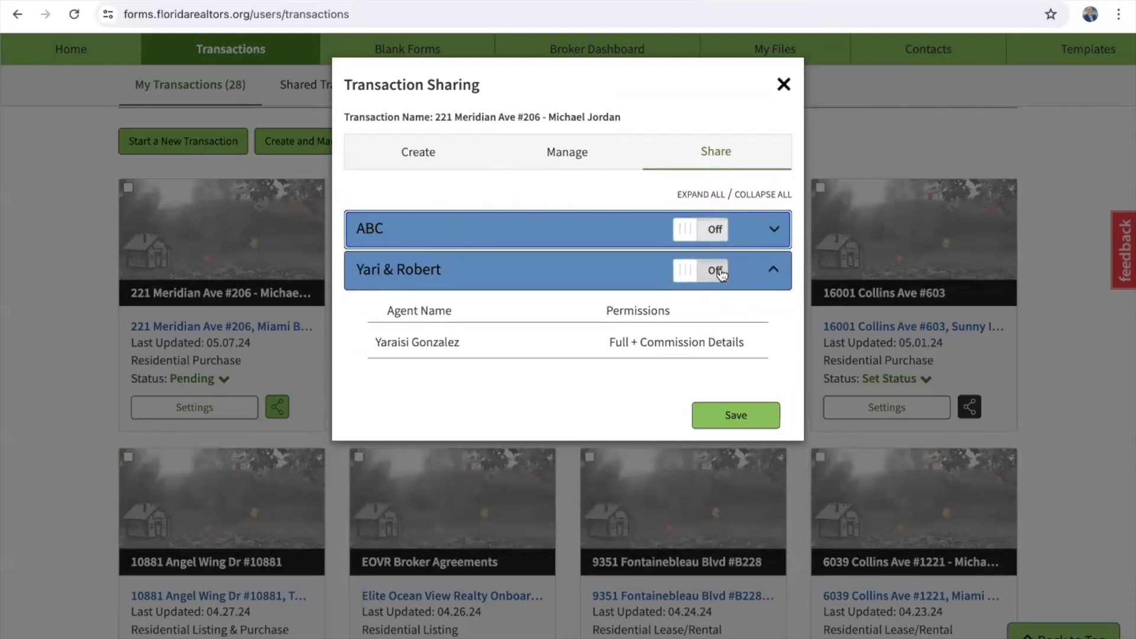
{"action": "left_click", "coordinate": [731, 417]}
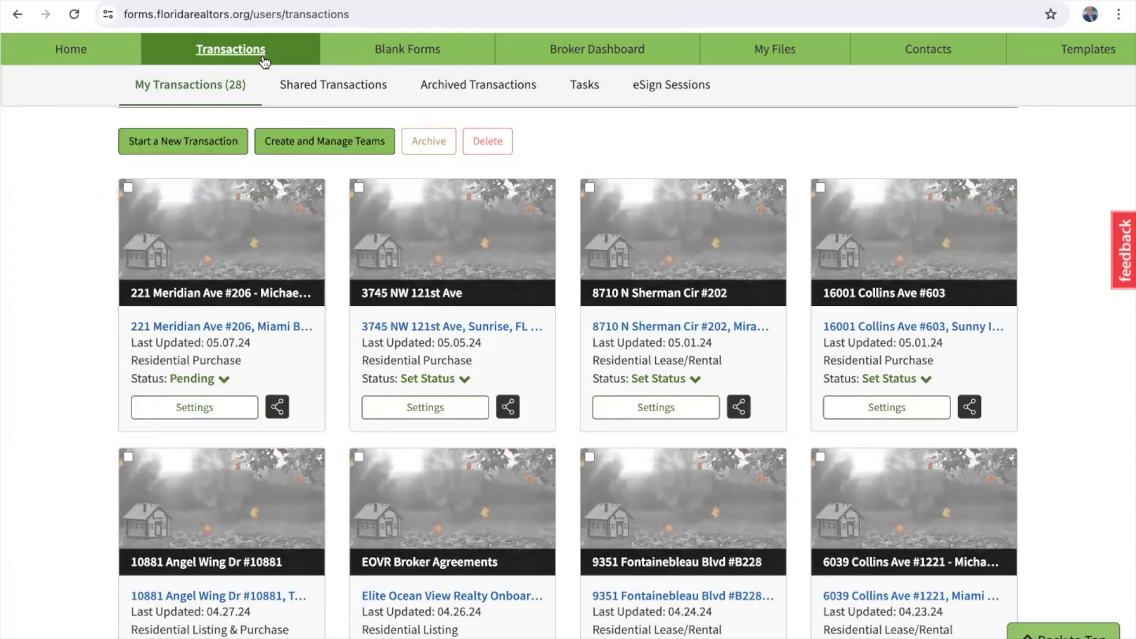
Step: Start a new team for the first transaction and add a suggested agent as a member
{"action": "left_click", "coordinate": [278, 404]}
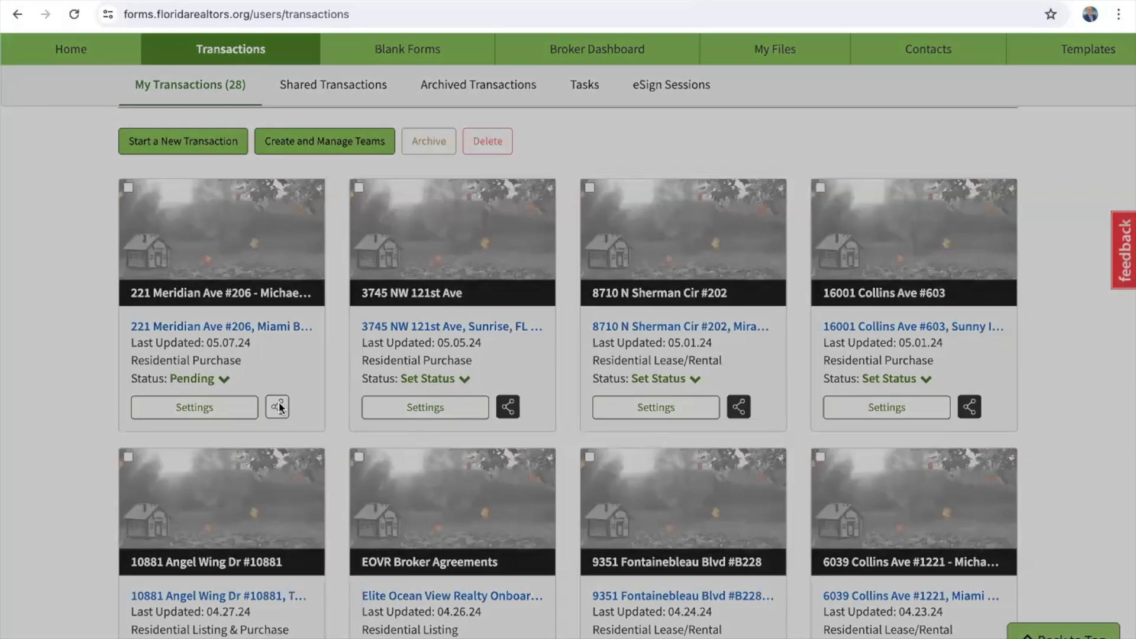
{"action": "left_click", "coordinate": [411, 149]}
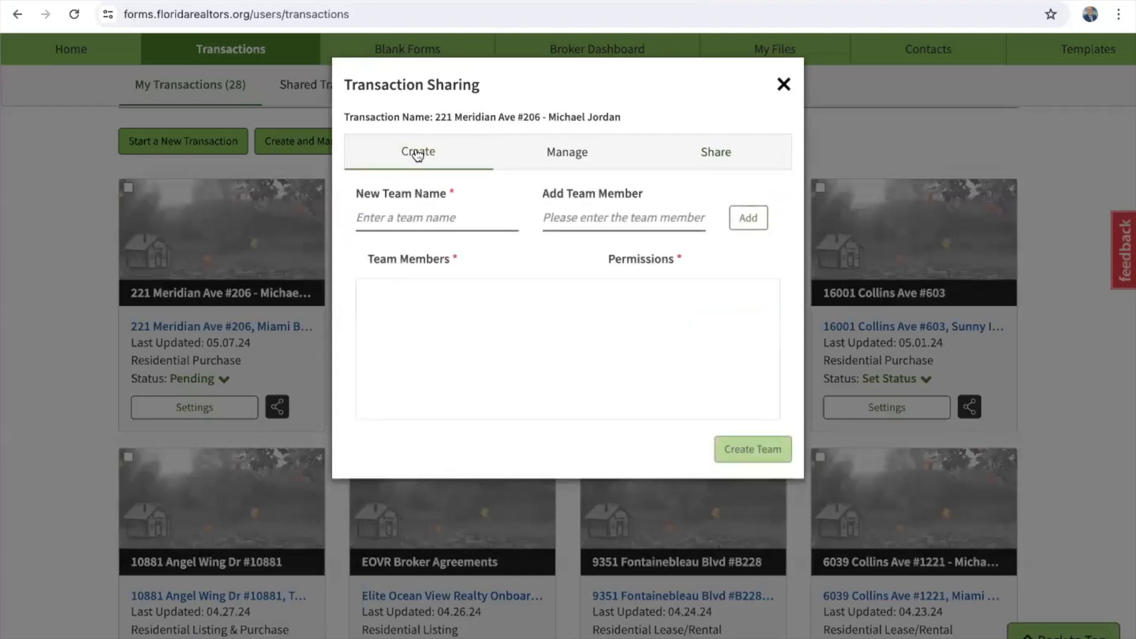
{"action": "left_click", "coordinate": [595, 218]}
{"action": "type", "text": "teo"}
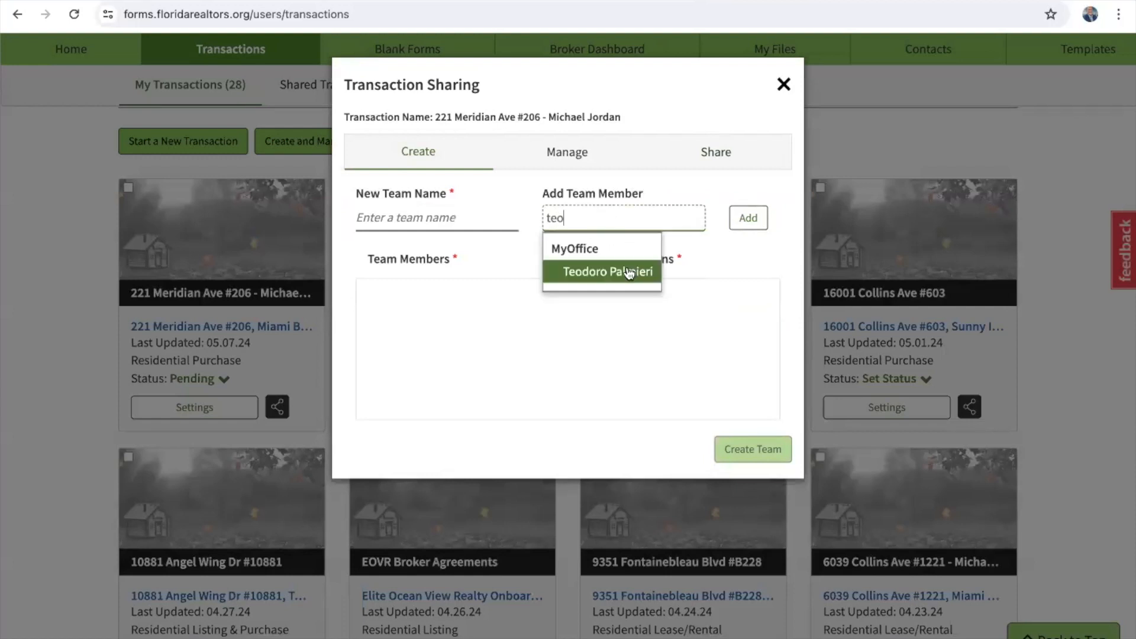
{"action": "left_click", "coordinate": [629, 272]}
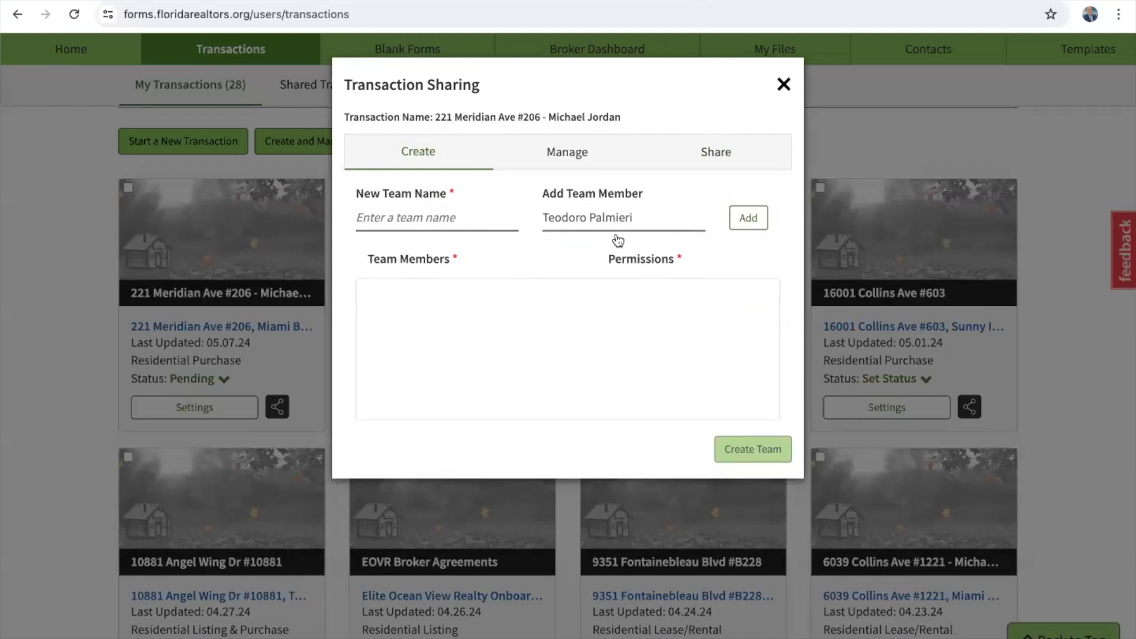
Step: Close sharing, recheck the first transaction's shared teams, and close without changes
{"action": "left_click", "coordinate": [784, 84]}
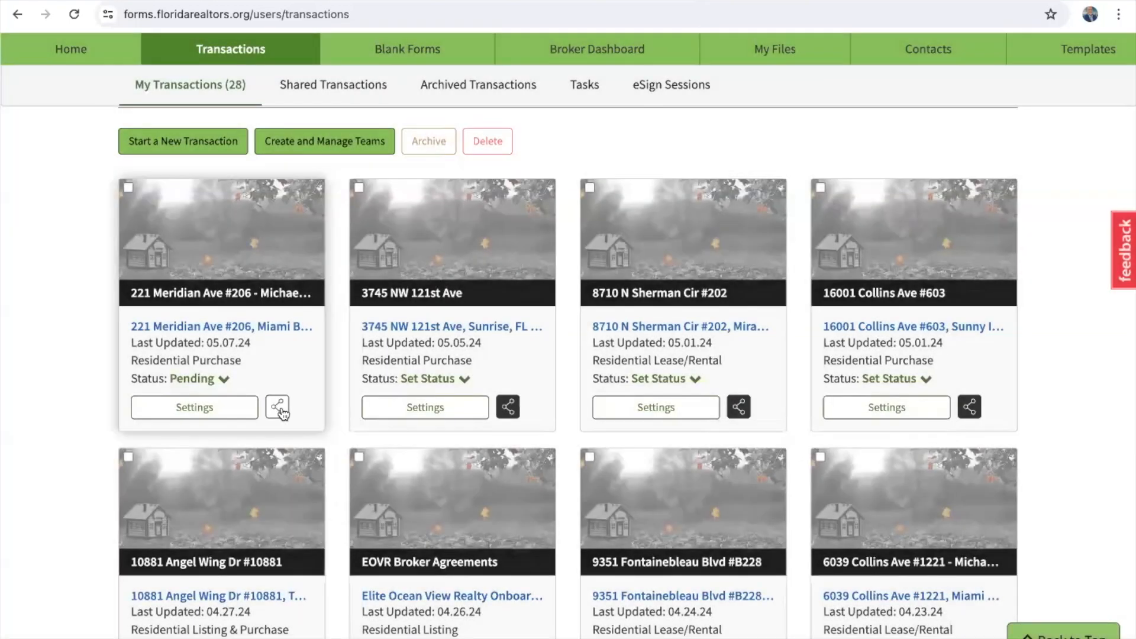
{"action": "left_click", "coordinate": [278, 407]}
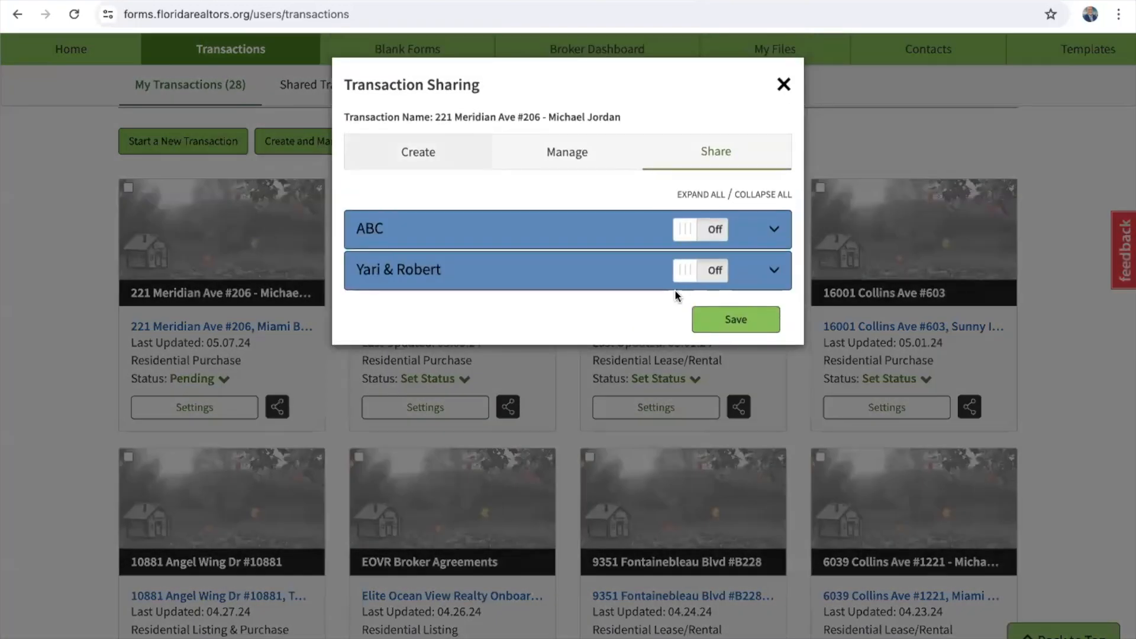
{"action": "left_click", "coordinate": [785, 86]}
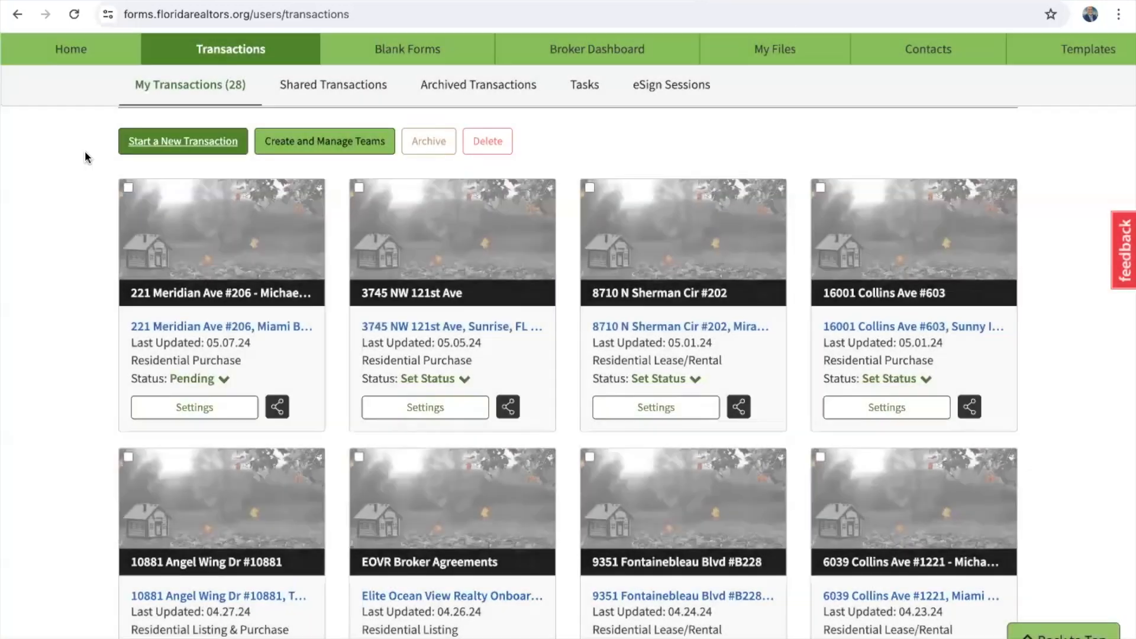
Step: Go Home, view the empty My Files area, then open the Contacts list
{"action": "left_click", "coordinate": [72, 51]}
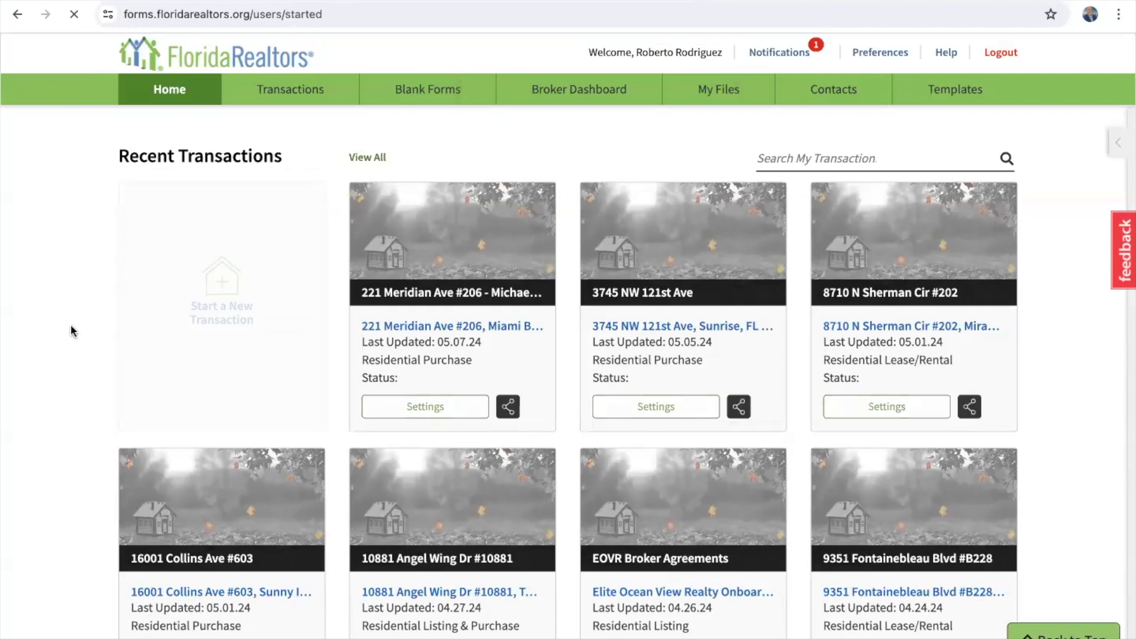
{"action": "left_click", "coordinate": [725, 93]}
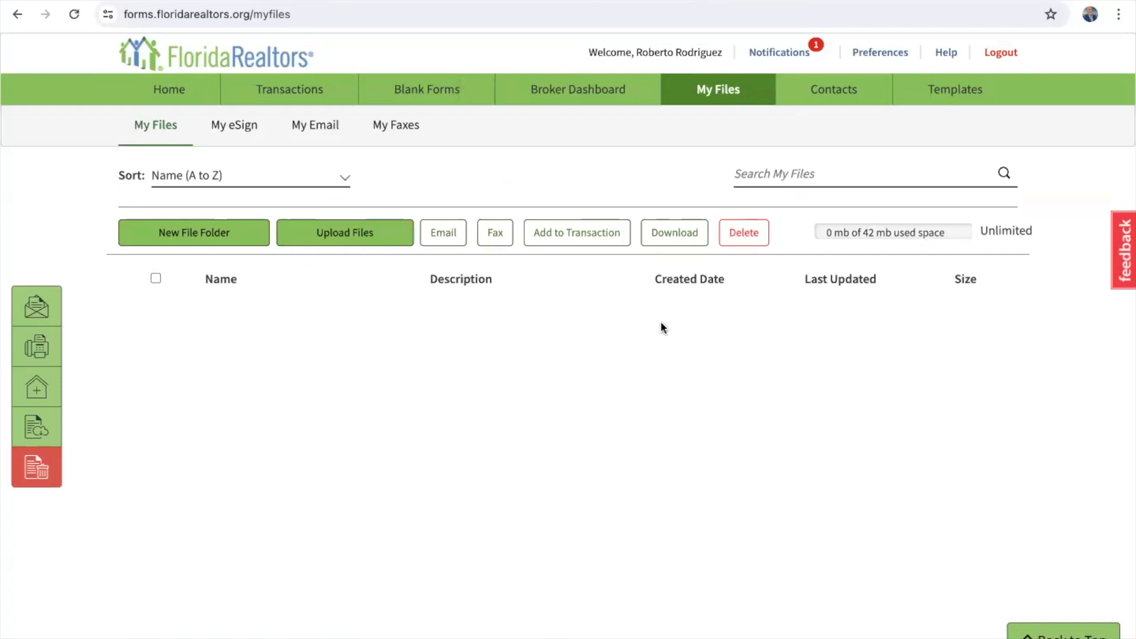
{"action": "left_click", "coordinate": [836, 93]}
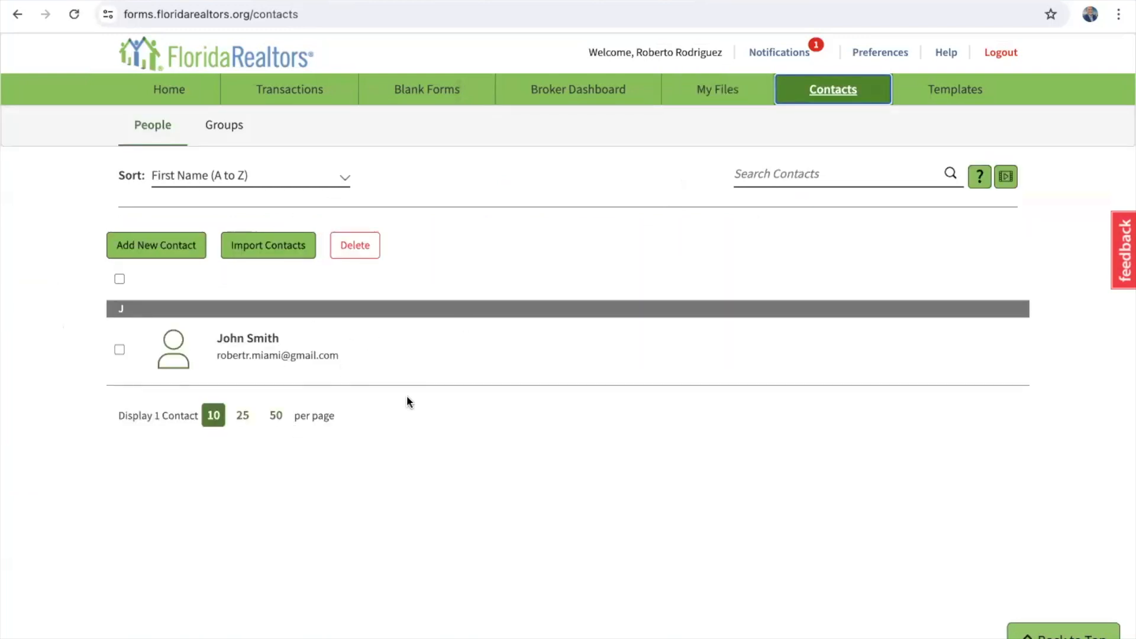
Step: Delete the single saved contact, confirming 'Delete 1 contact', and return home
{"action": "left_click", "coordinate": [119, 350]}
{"action": "left_click", "coordinate": [355, 245]}
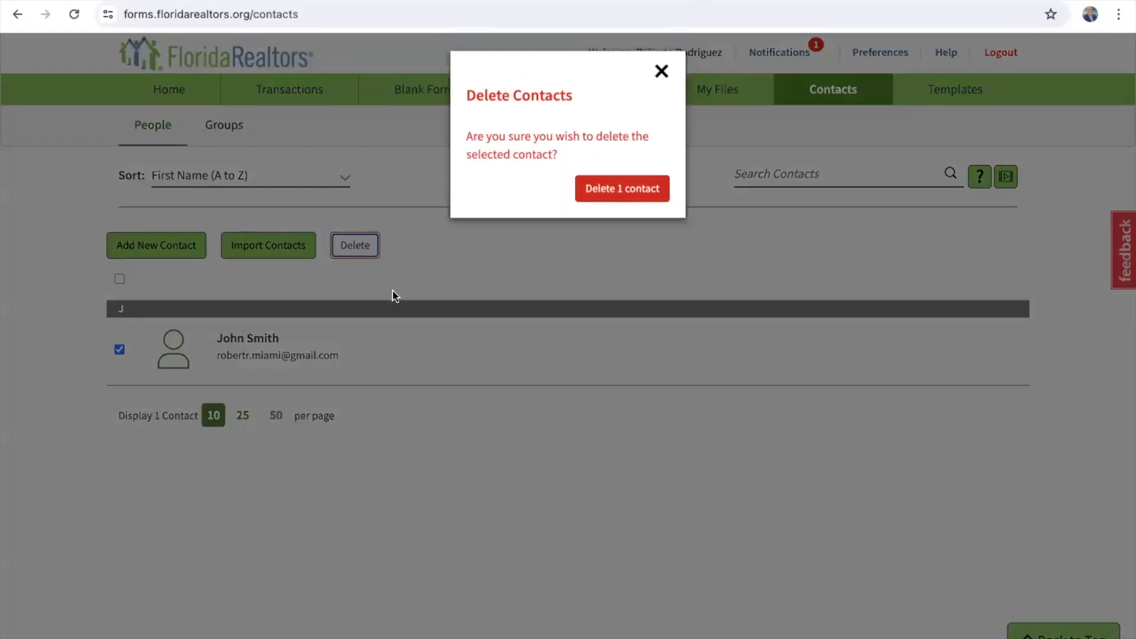
{"action": "left_click", "coordinate": [633, 193]}
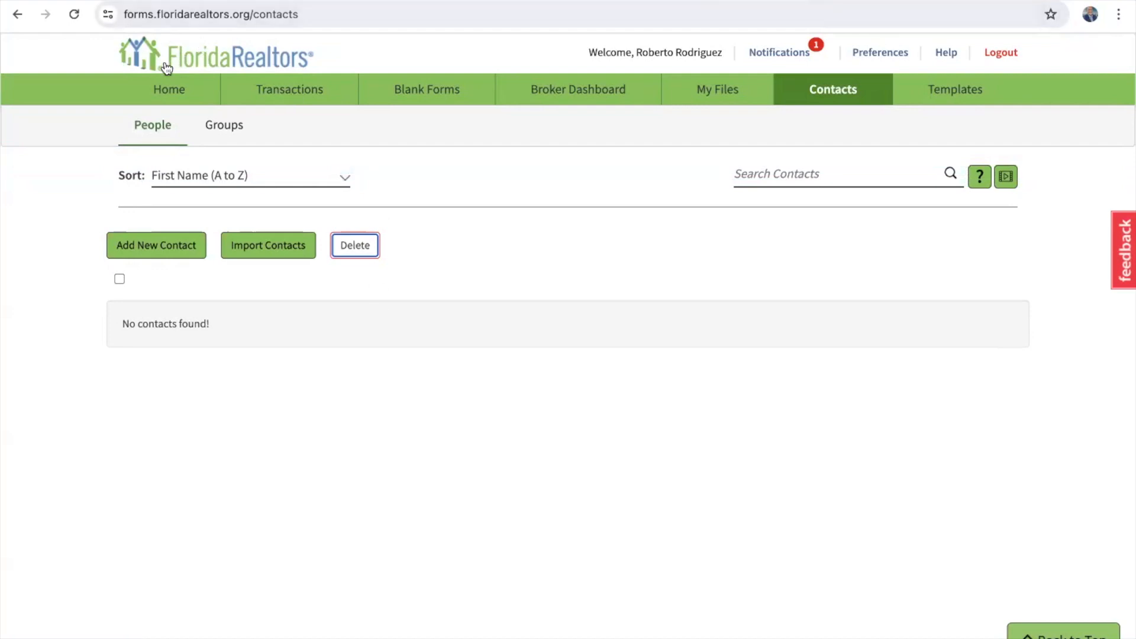
{"action": "left_click", "coordinate": [170, 87]}
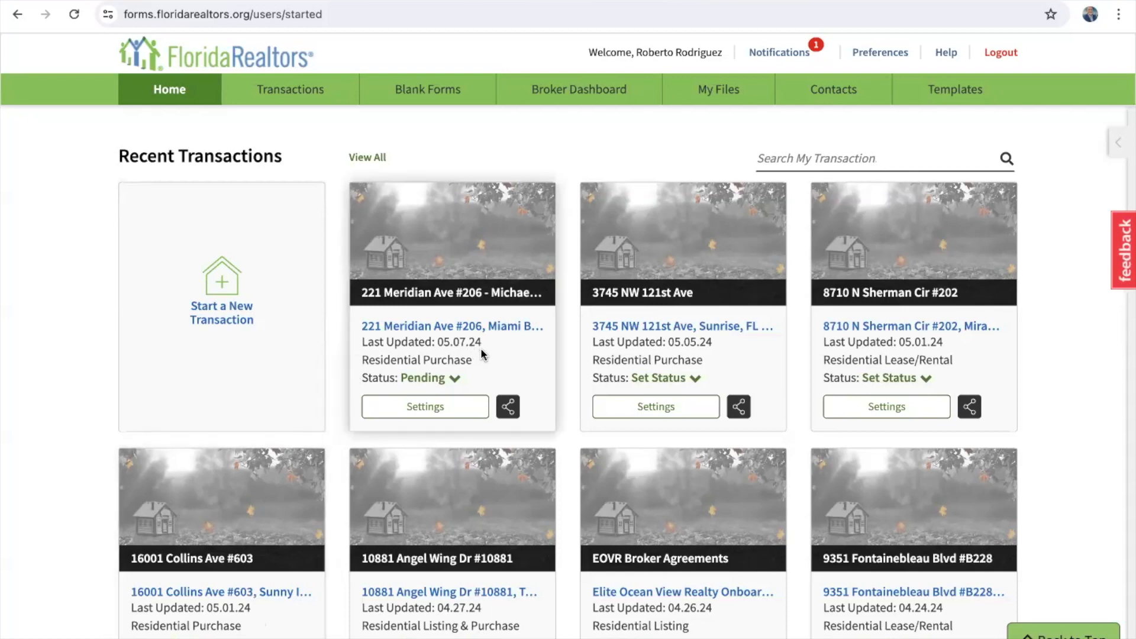
{"action": "scroll", "coordinate": [481, 354], "scroll_direction": "down", "scroll_amount": 3}
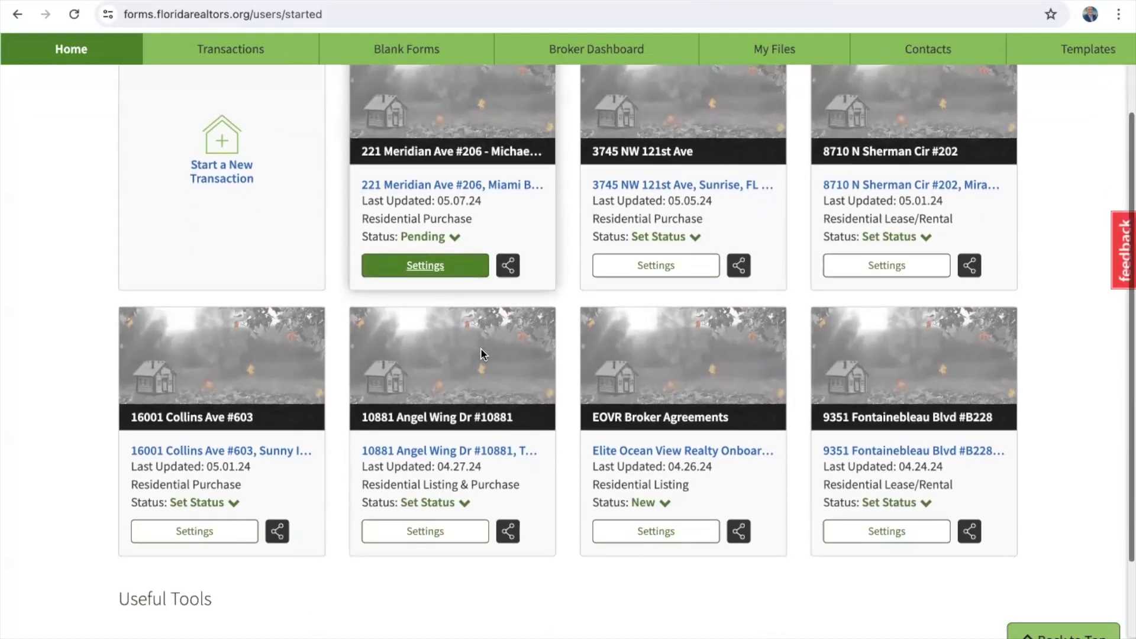
{"action": "left_click", "coordinate": [865, 451]}
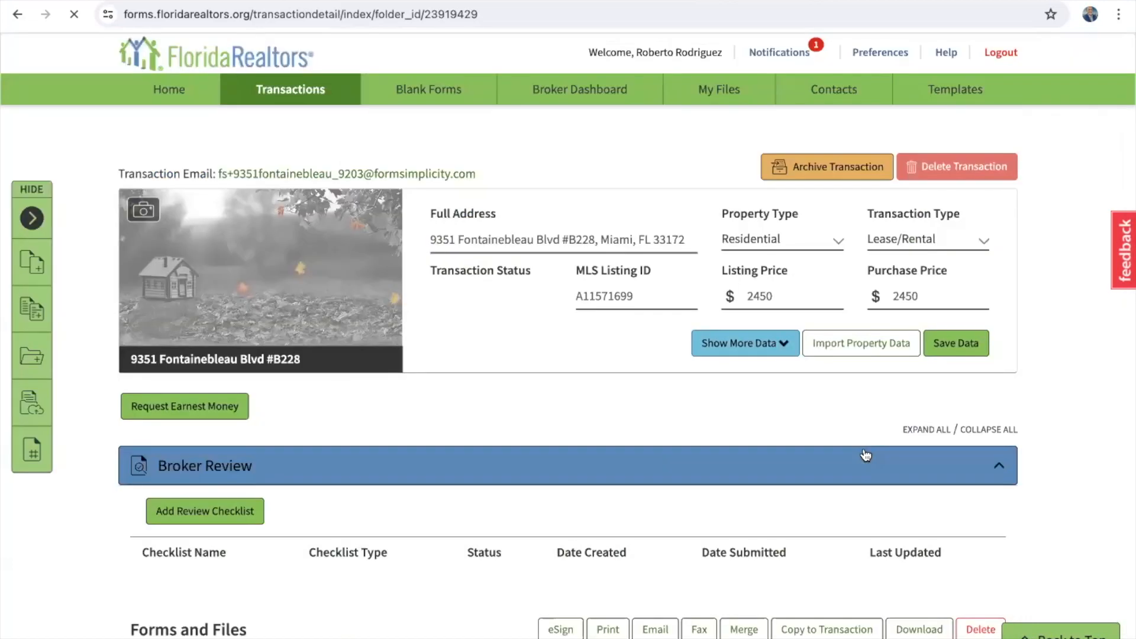
{"action": "scroll", "coordinate": [435, 456], "scroll_direction": "down", "scroll_amount": 4}
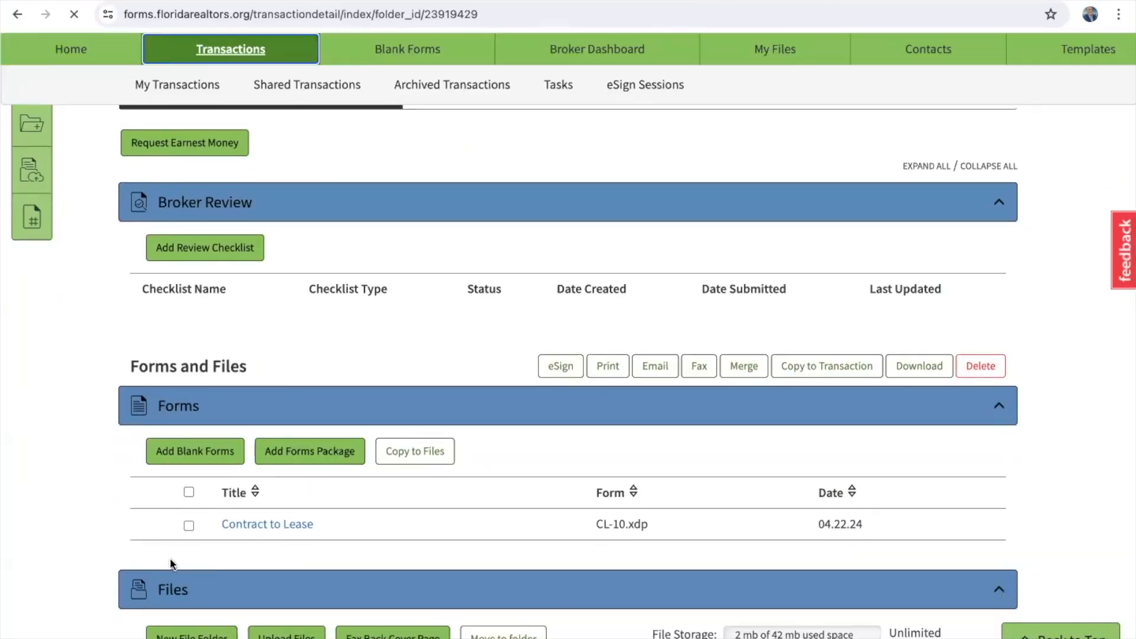
{"action": "left_click", "coordinate": [188, 525]}
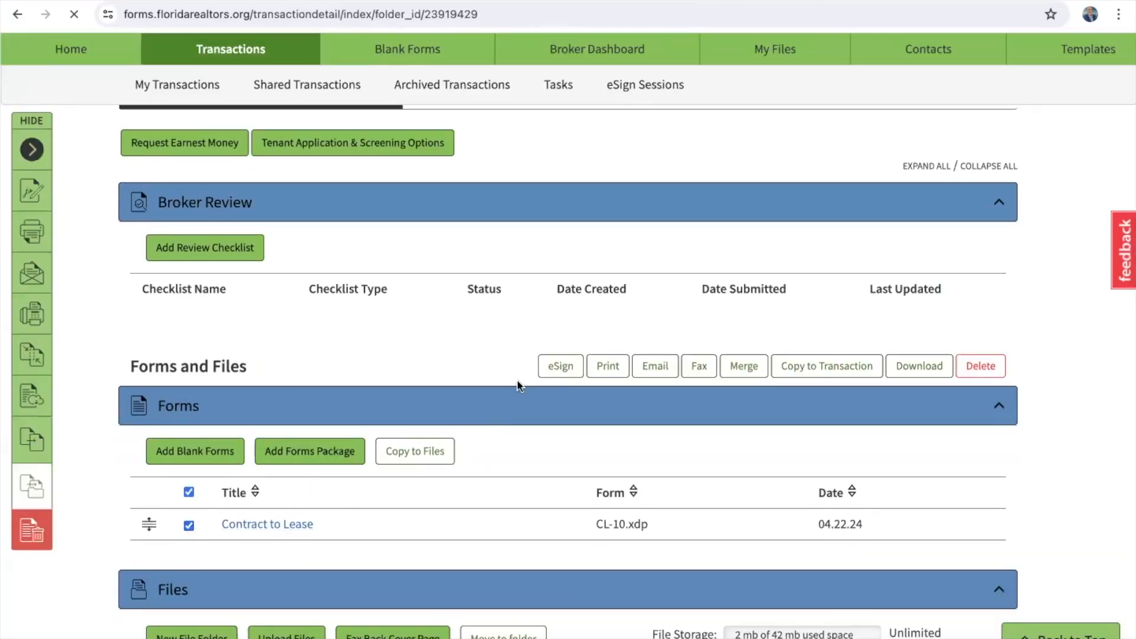
{"action": "left_click", "coordinate": [559, 367]}
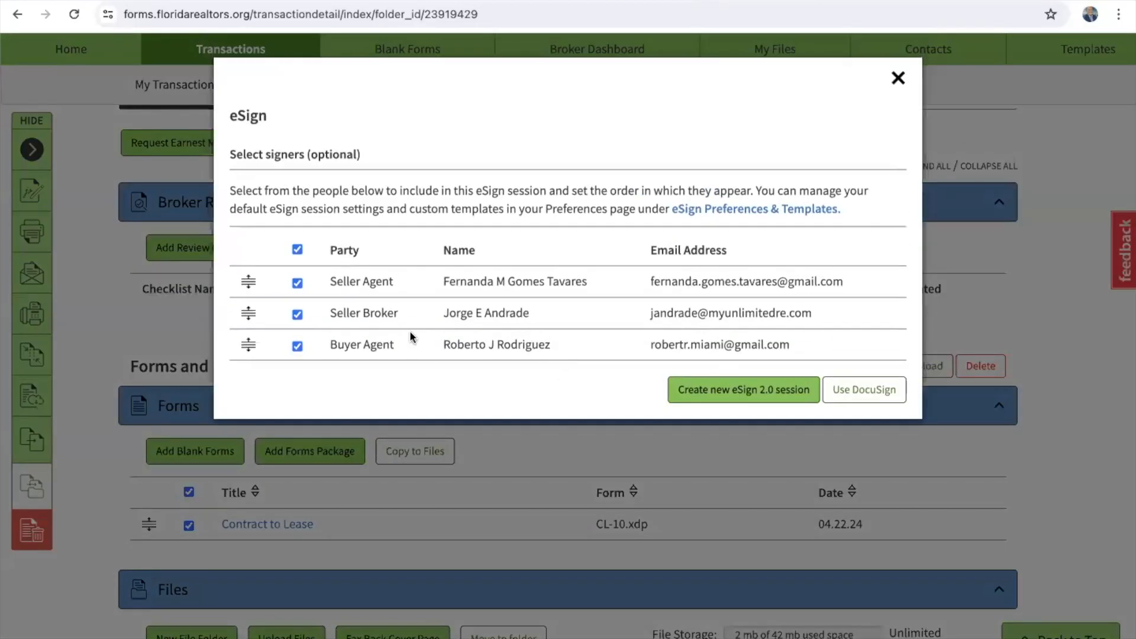
{"action": "left_click", "coordinate": [297, 249]}
{"action": "left_click", "coordinate": [745, 391]}
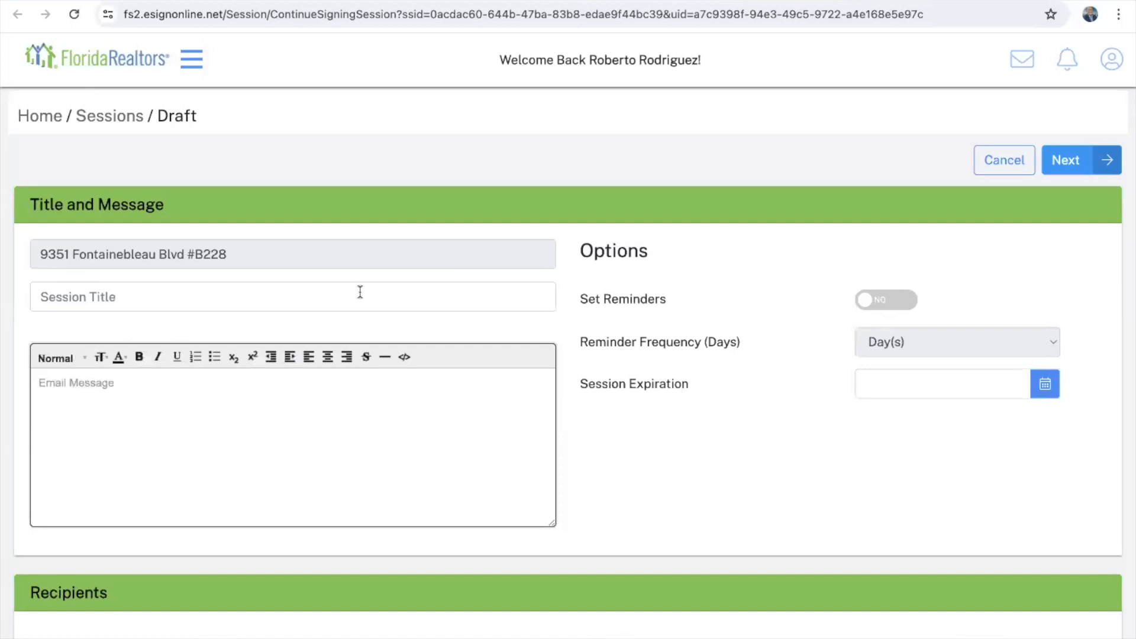
Step: Title the session 'test', add the first address-book contact as recipient, and continue to signer roles
{"action": "left_click", "coordinate": [154, 295]}
{"action": "type", "text": "test"}
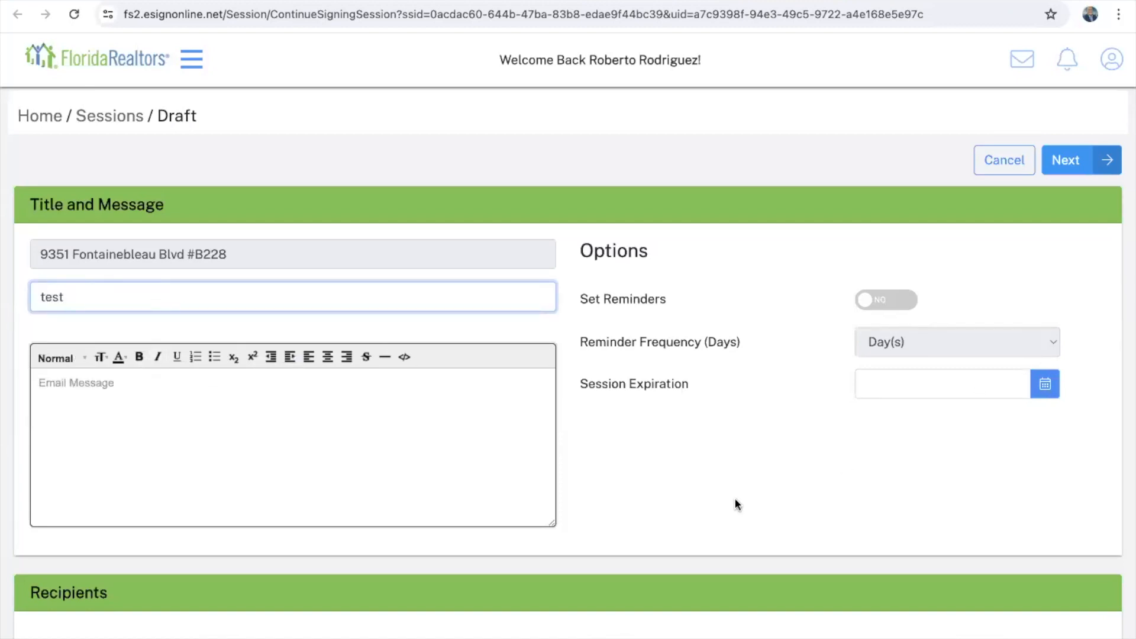
{"action": "scroll", "coordinate": [734, 500], "scroll_direction": "down", "scroll_amount": 4}
{"action": "left_click", "coordinate": [584, 533]}
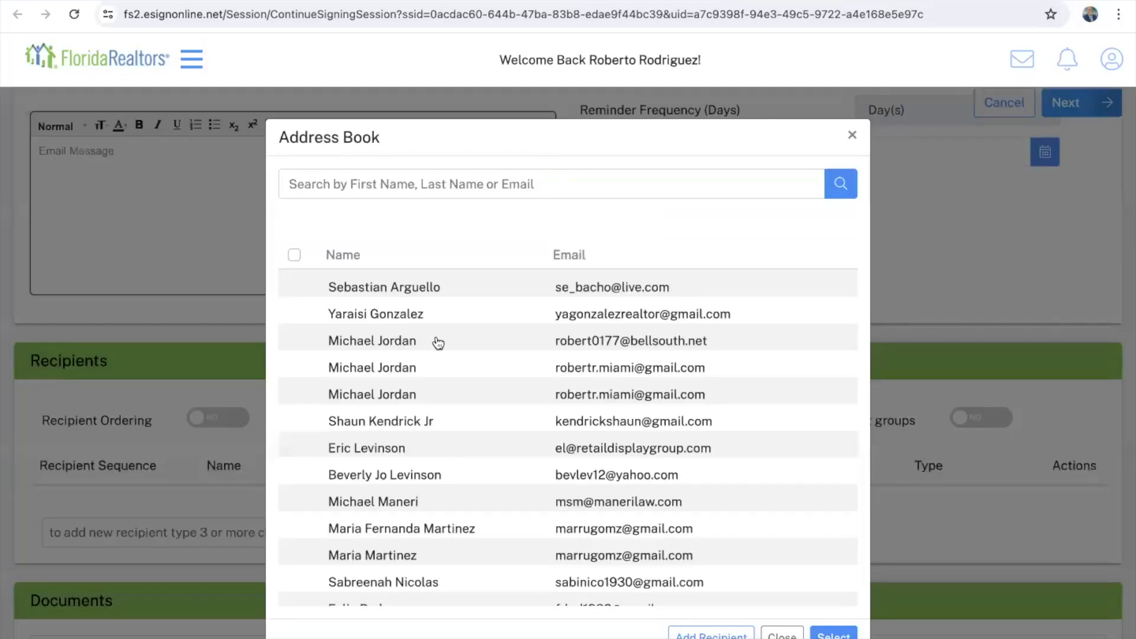
{"action": "left_click", "coordinate": [295, 287]}
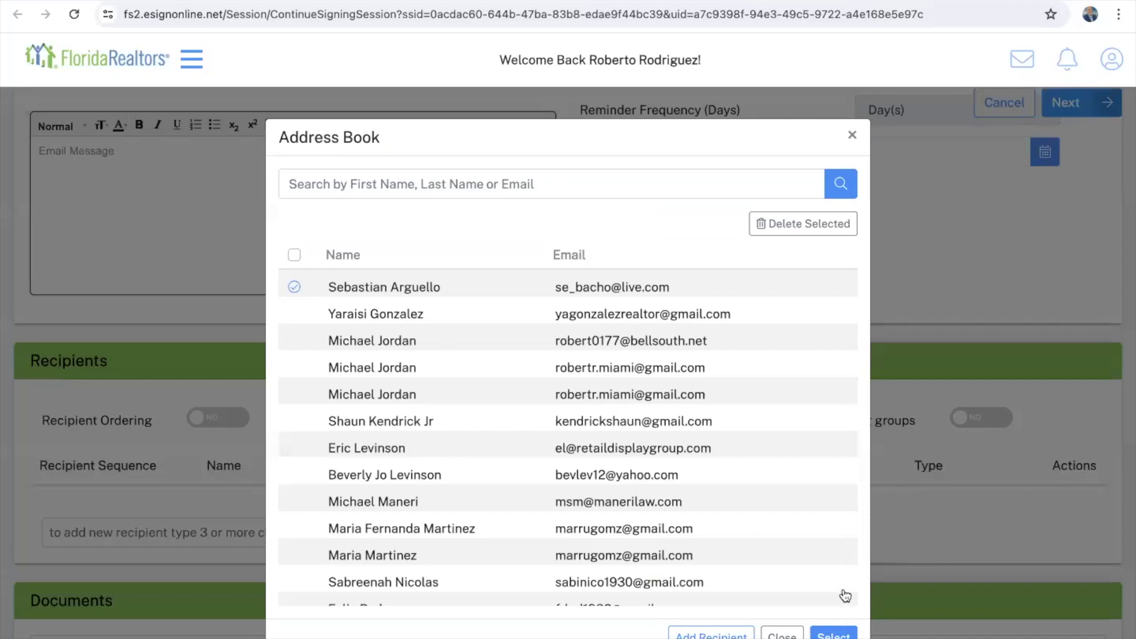
{"action": "left_click", "coordinate": [836, 635]}
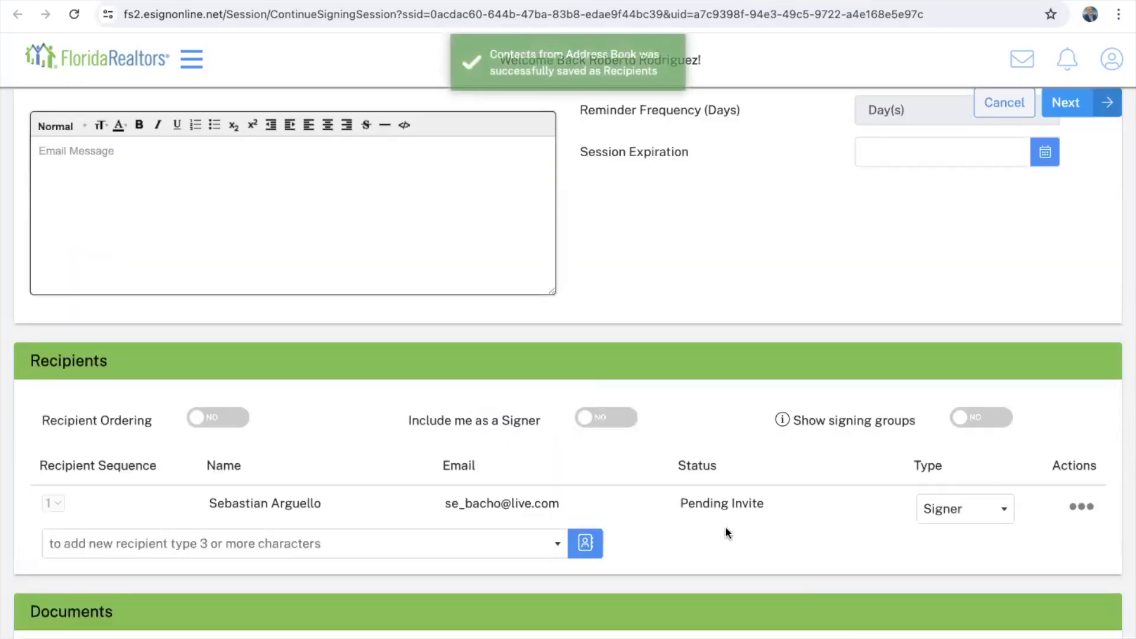
{"action": "scroll", "coordinate": [726, 530], "scroll_direction": "down", "scroll_amount": 3}
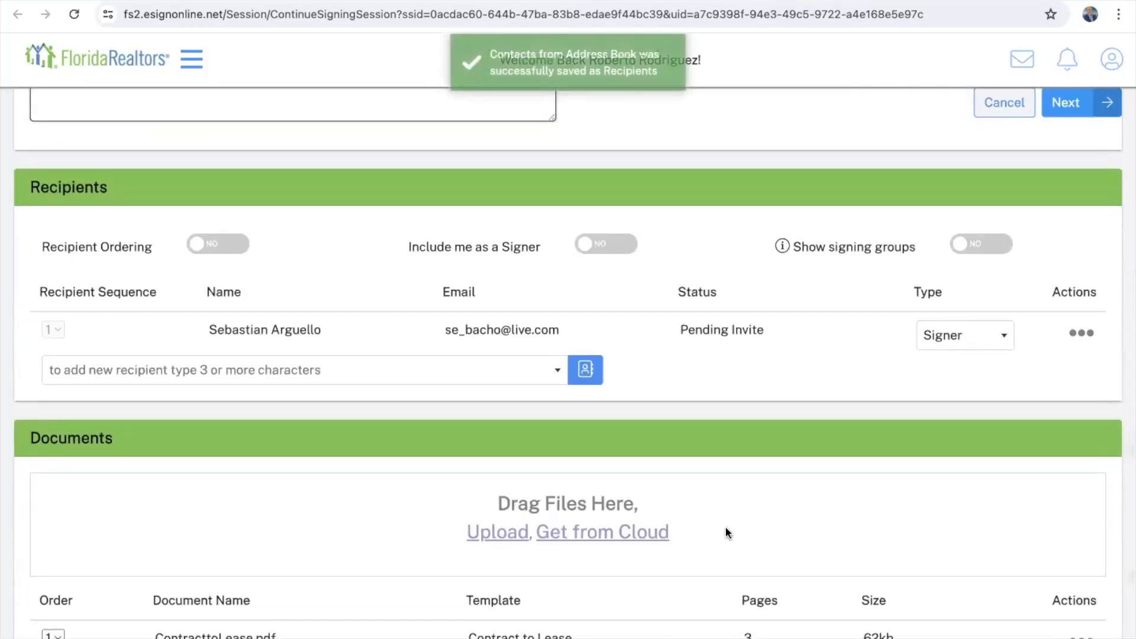
{"action": "left_click", "coordinate": [1069, 104]}
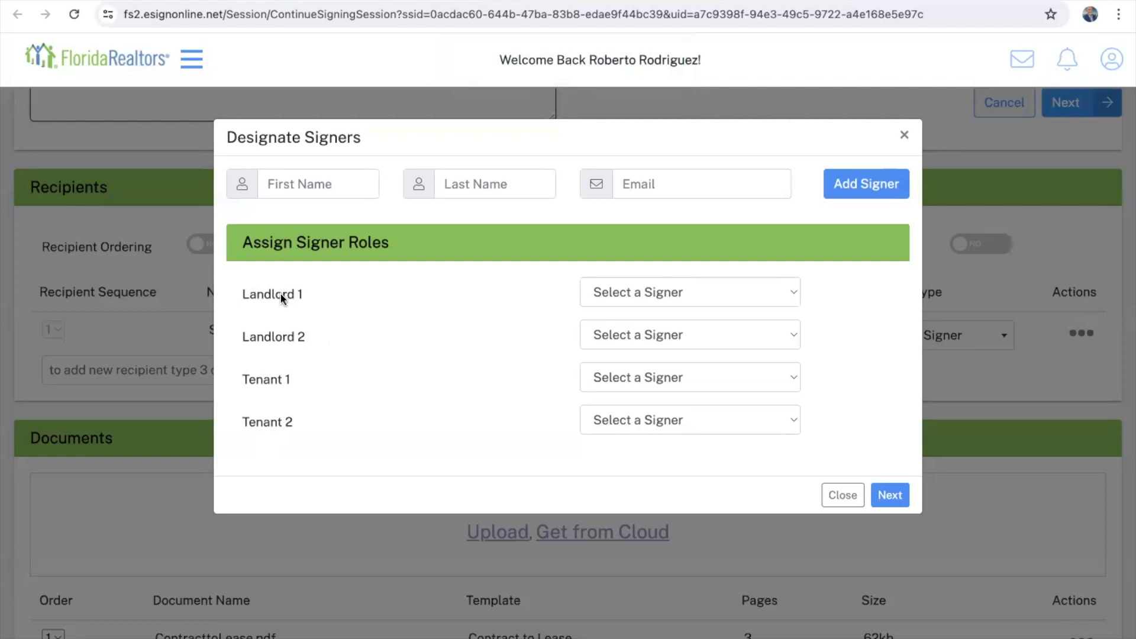
Step: Leave Landlord 1 as 'Select a Signer' and make the added recipient the Tenant 1 signer
{"action": "left_click", "coordinate": [699, 292]}
{"action": "left_click", "coordinate": [675, 312]}
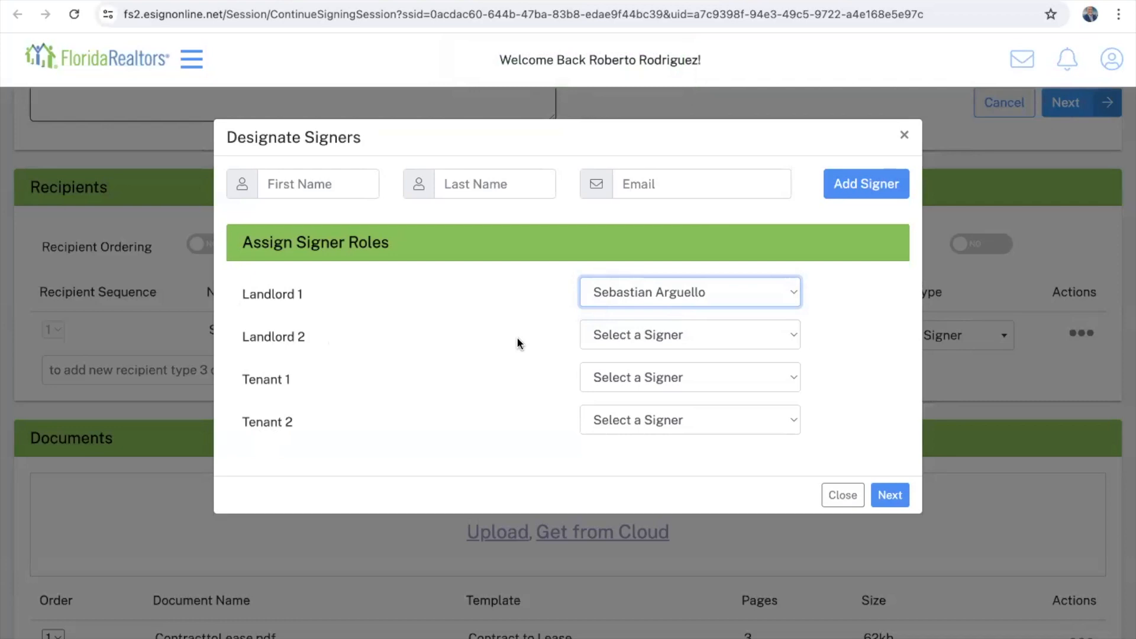
{"action": "left_click", "coordinate": [619, 289]}
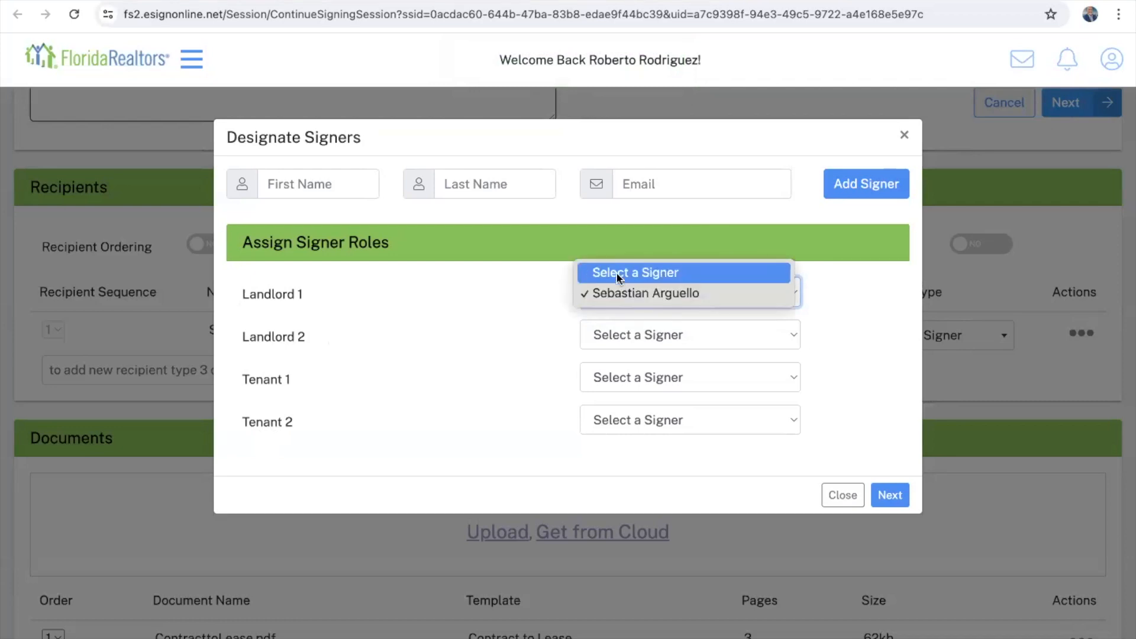
{"action": "left_click", "coordinate": [617, 274]}
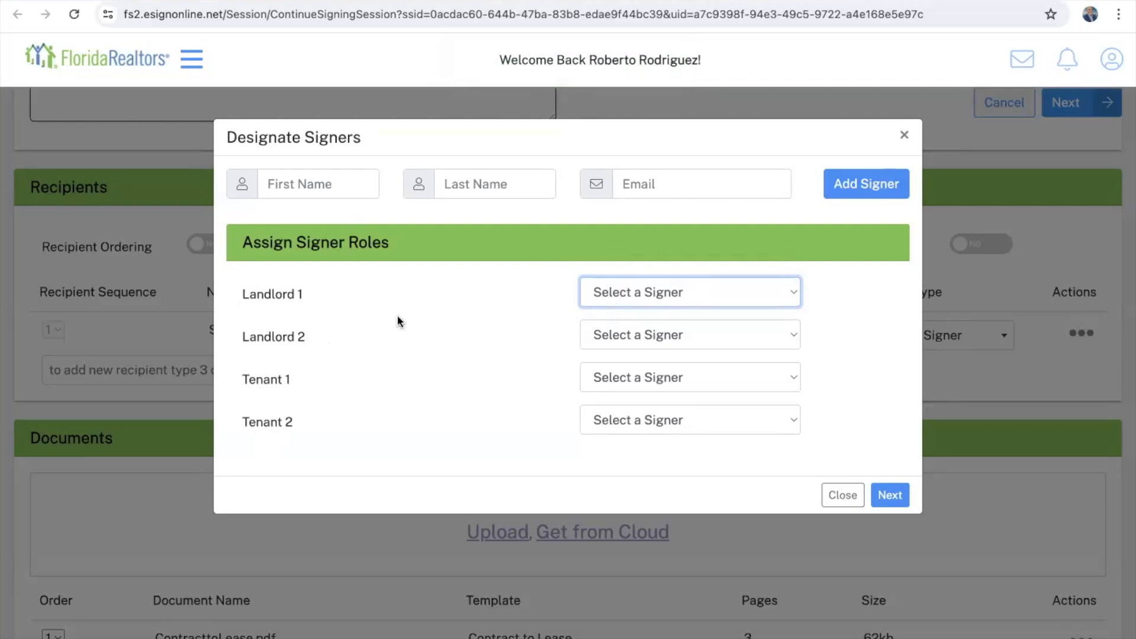
{"action": "left_click", "coordinate": [627, 373]}
{"action": "left_click", "coordinate": [627, 400]}
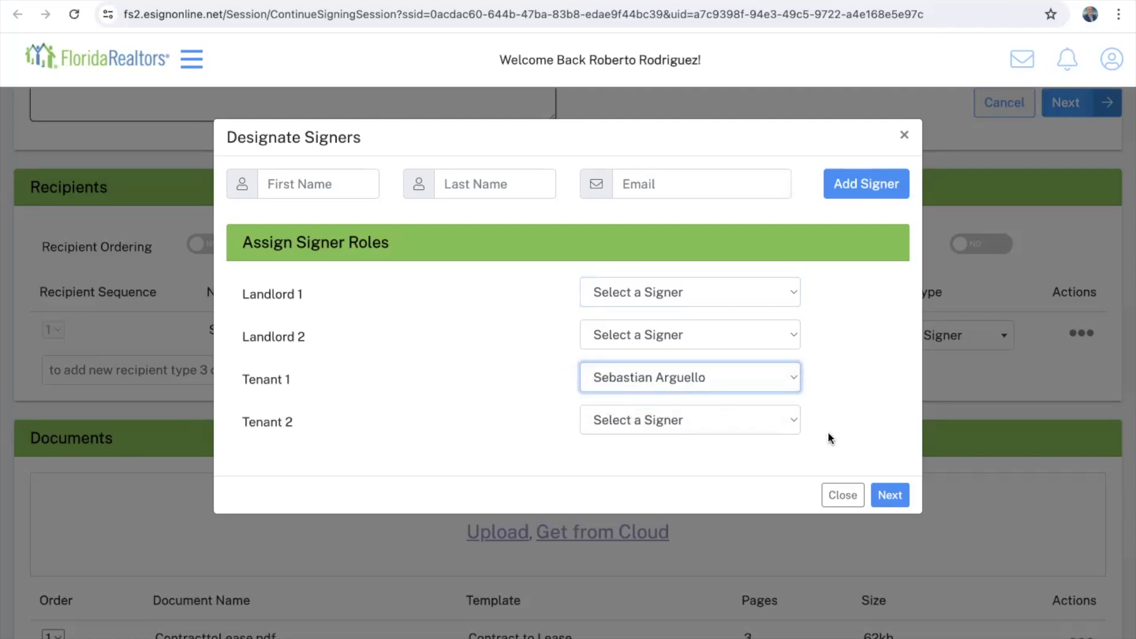
{"action": "left_click", "coordinate": [843, 495]}
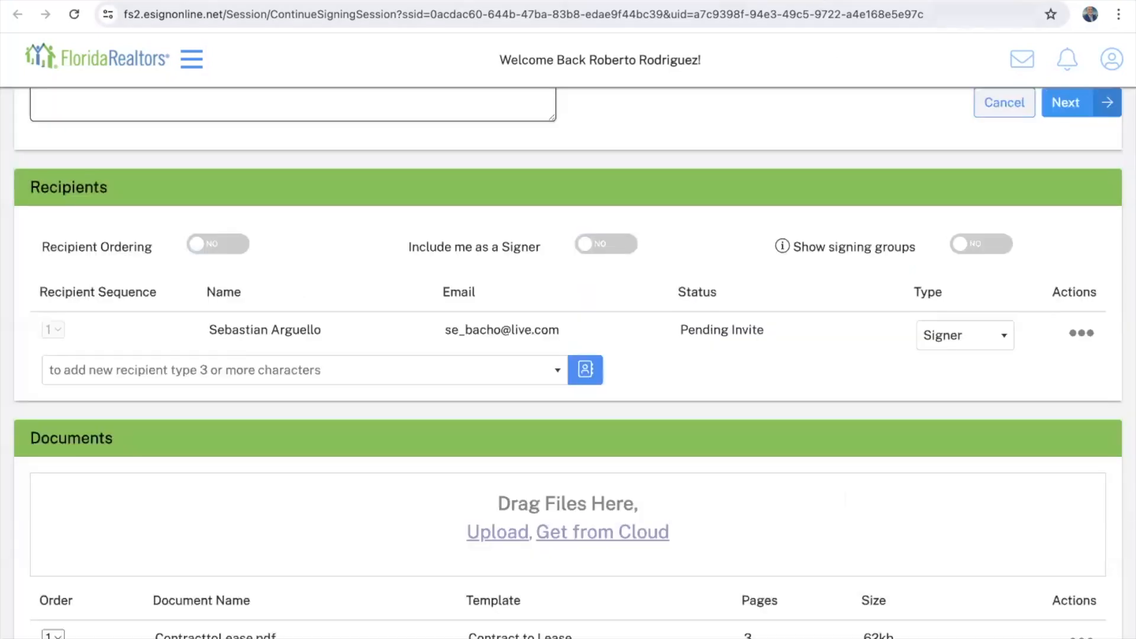
Step: Return to the Form Simplicity tab and its home page
{"action": "left_click", "coordinate": [837, 1]}
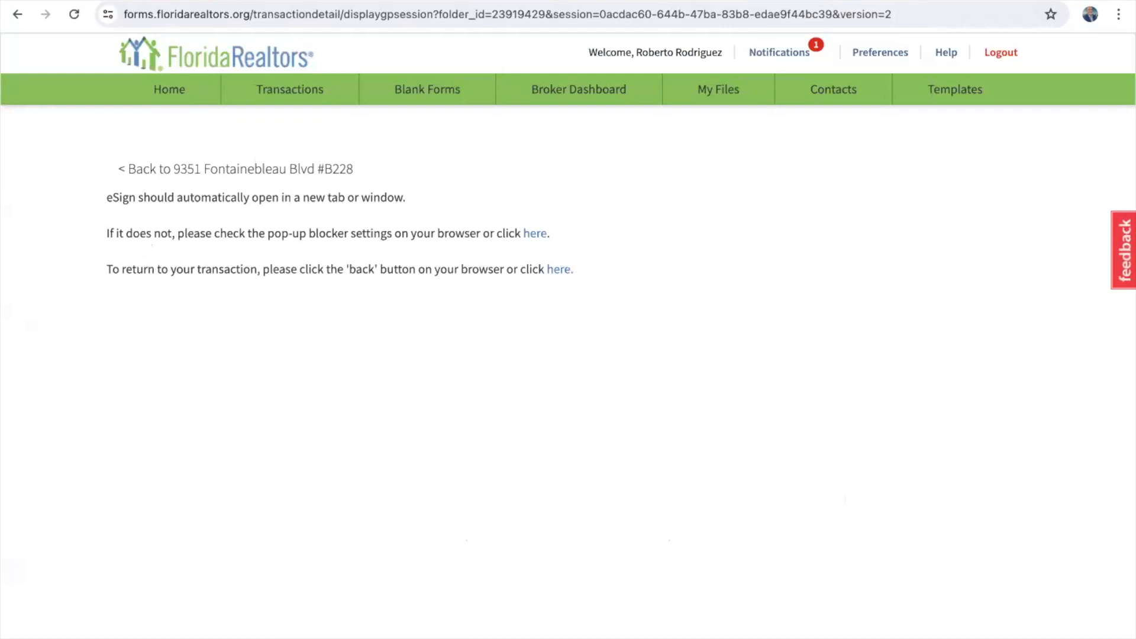
{"action": "left_click", "coordinate": [168, 92]}
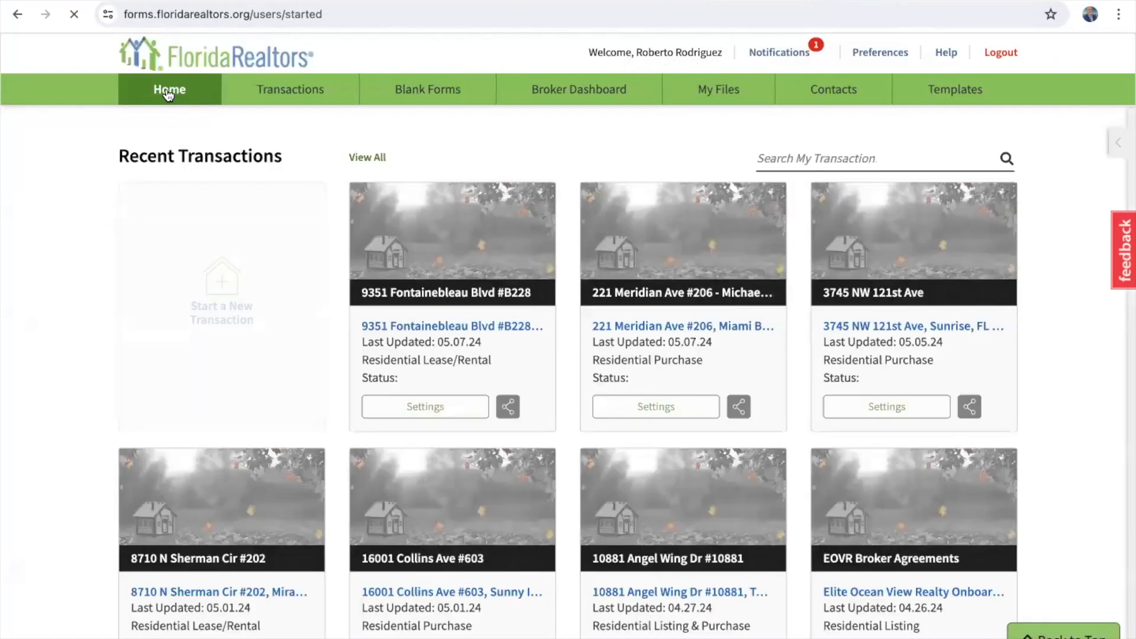